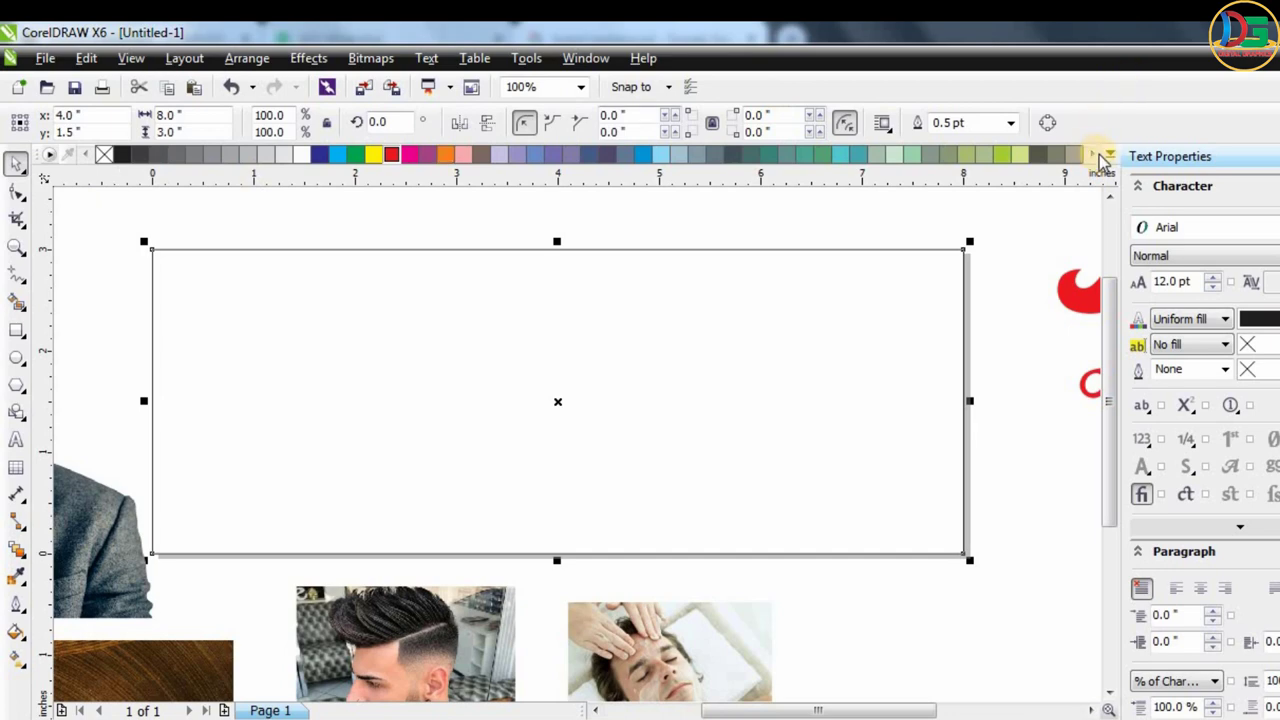
# Give the 8 by 3 inch banner rectangle a solid black fill from the expanded palette.
pyautogui.click(1108, 160)
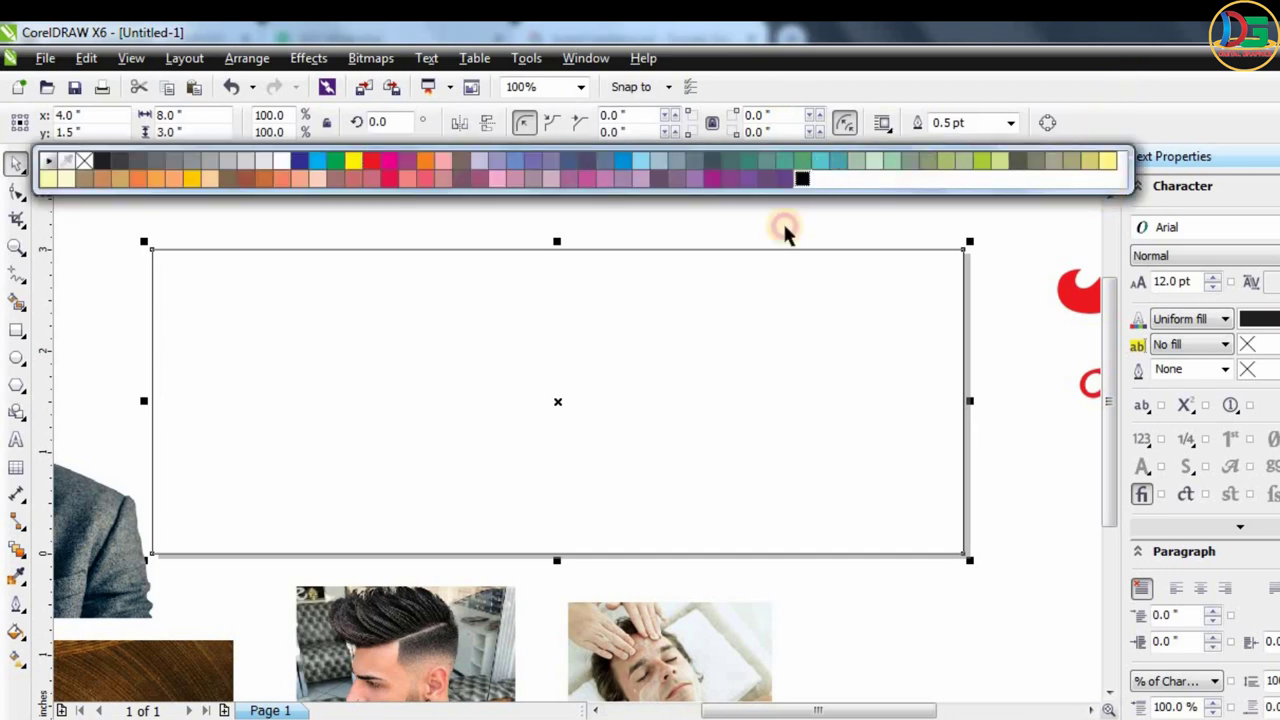
pyautogui.moveTo(785, 233); pyautogui.dragTo(806, 250)
# Copy the gold texture onto the black banner and stretch it across it.
pyautogui.press('F3')
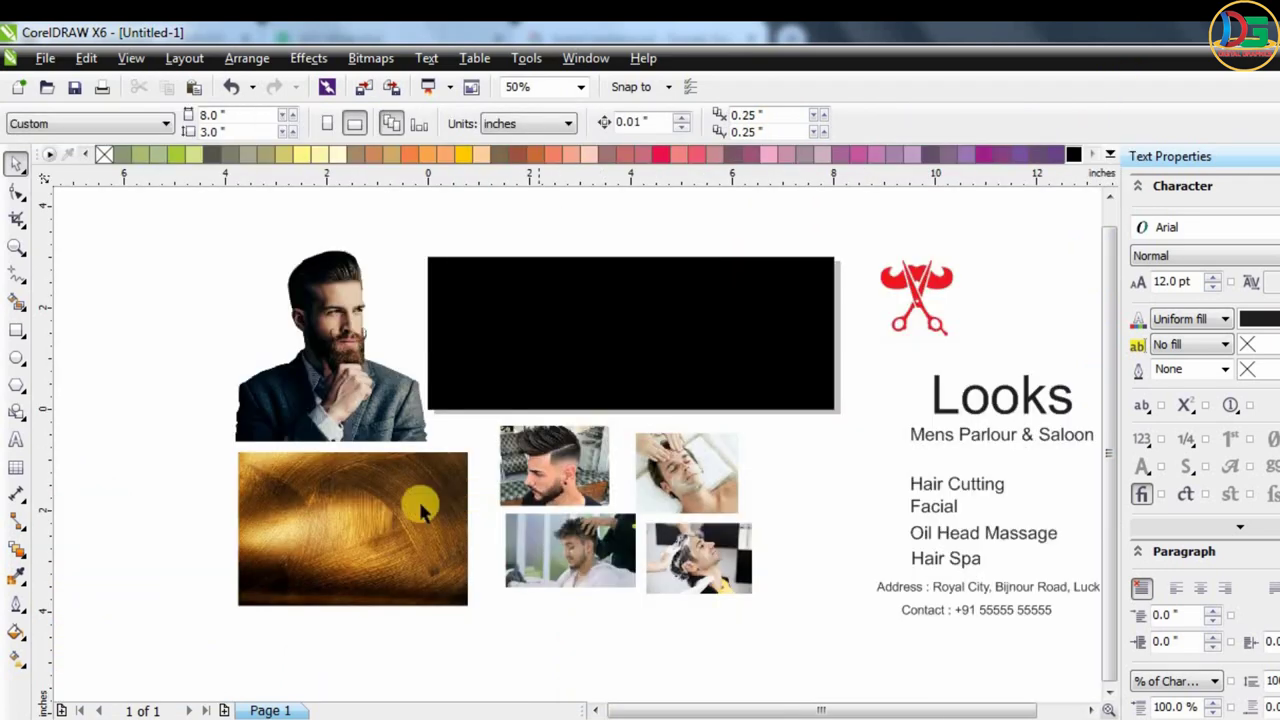
pyautogui.moveTo(420, 500)
pyautogui.mouseDown()
pyautogui.moveTo(290, 295)
pyautogui.moveTo(603, 331)
pyautogui.mouseUp()
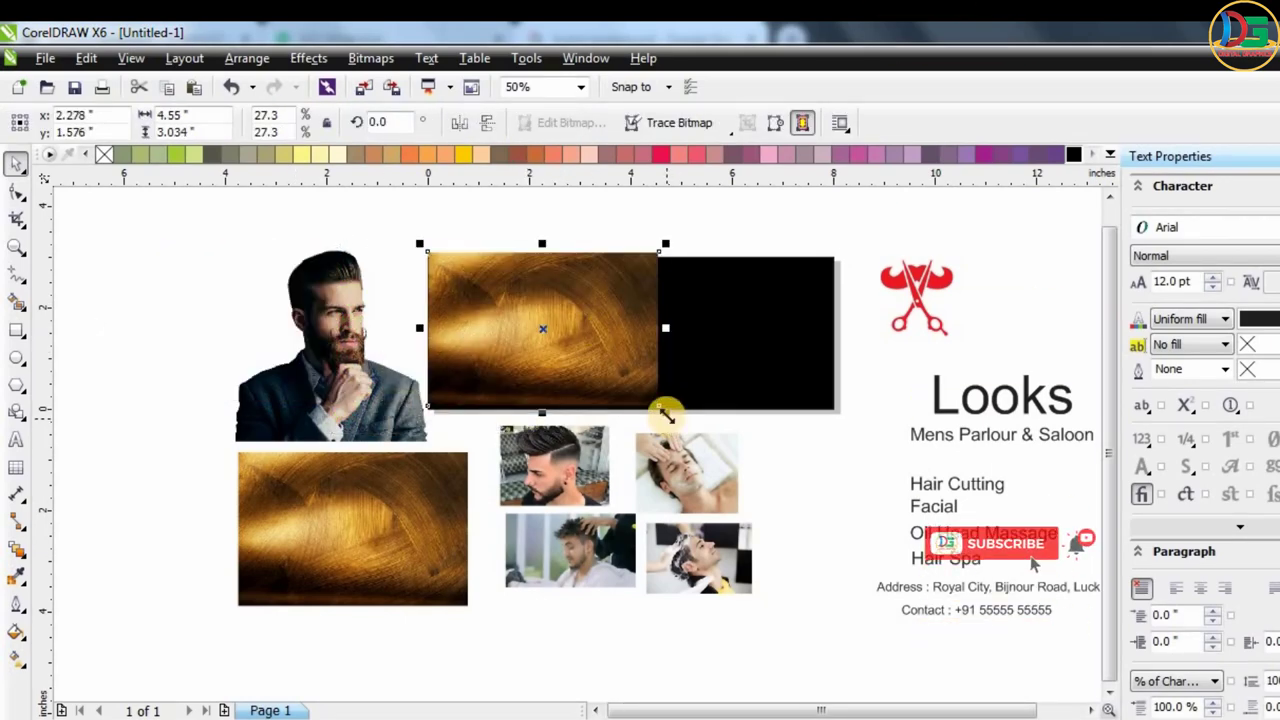
pyautogui.moveTo(665, 409); pyautogui.dragTo(688, 428)
pyautogui.moveTo(690, 336); pyautogui.dragTo(862, 336)
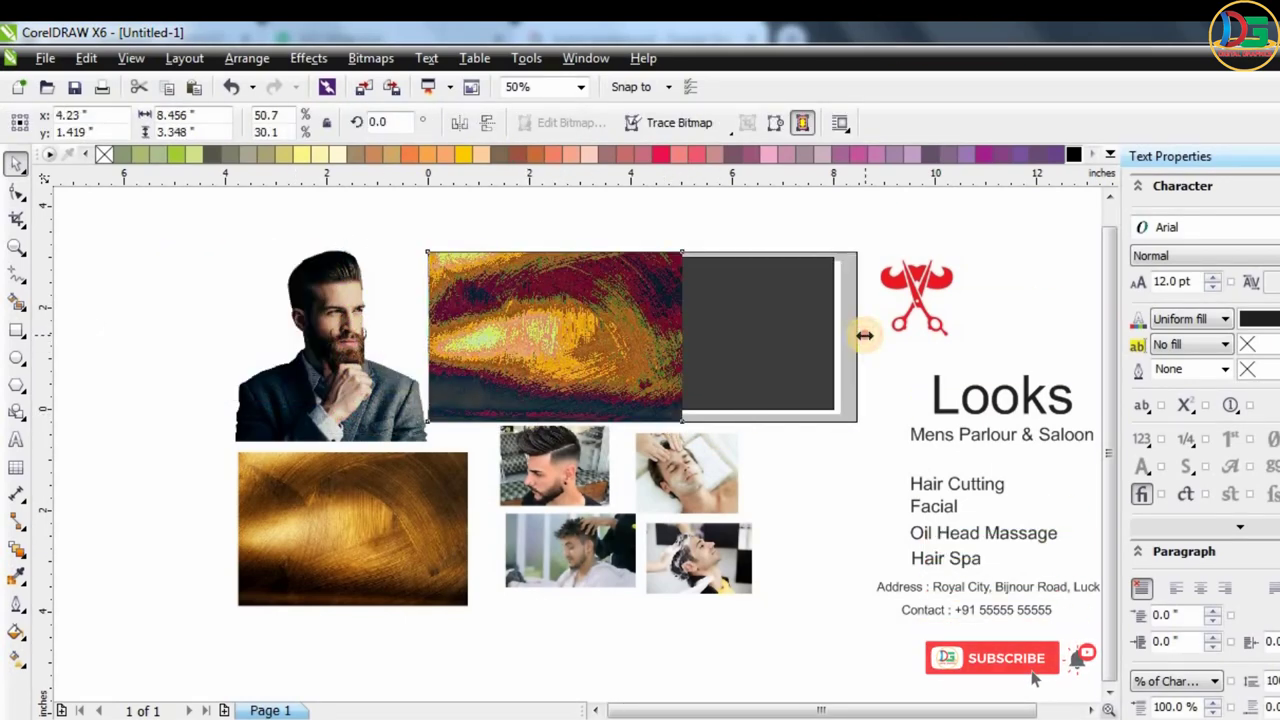
pyautogui.moveTo(863, 428); pyautogui.dragTo(880, 434)
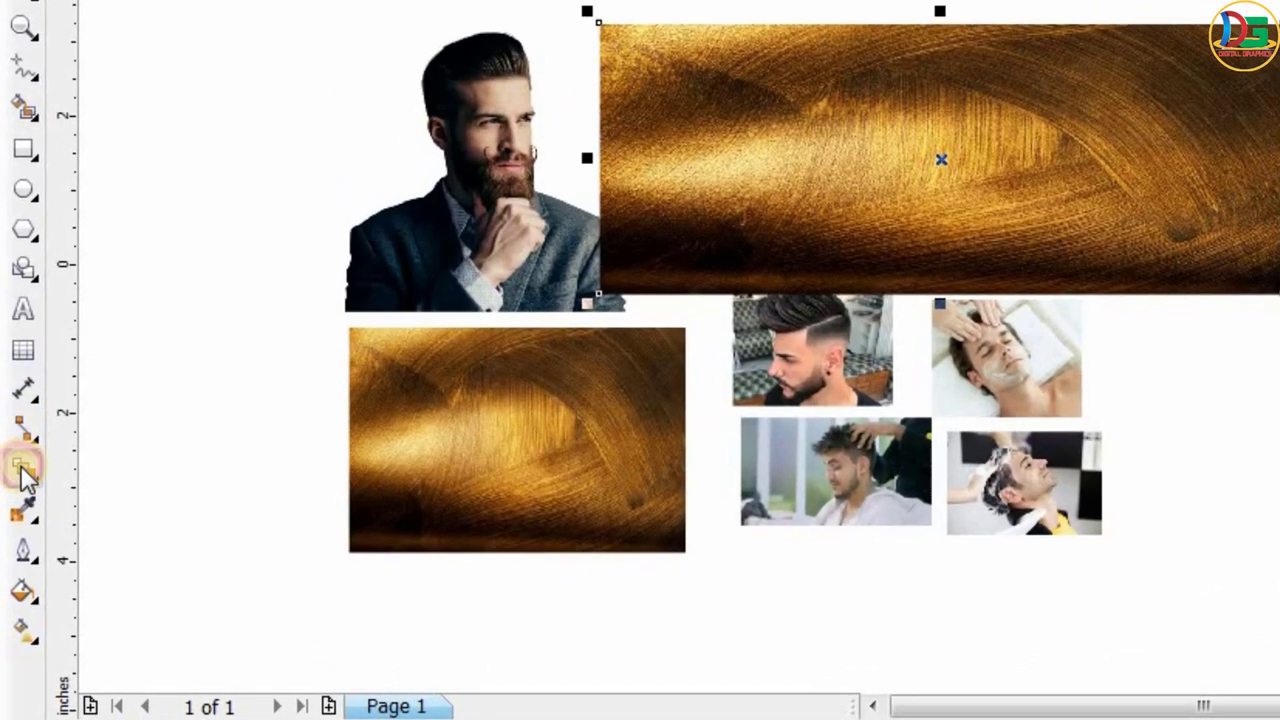
# Give the gold texture a linear transparency fade in Multiply mode.
pyautogui.click(20, 472)
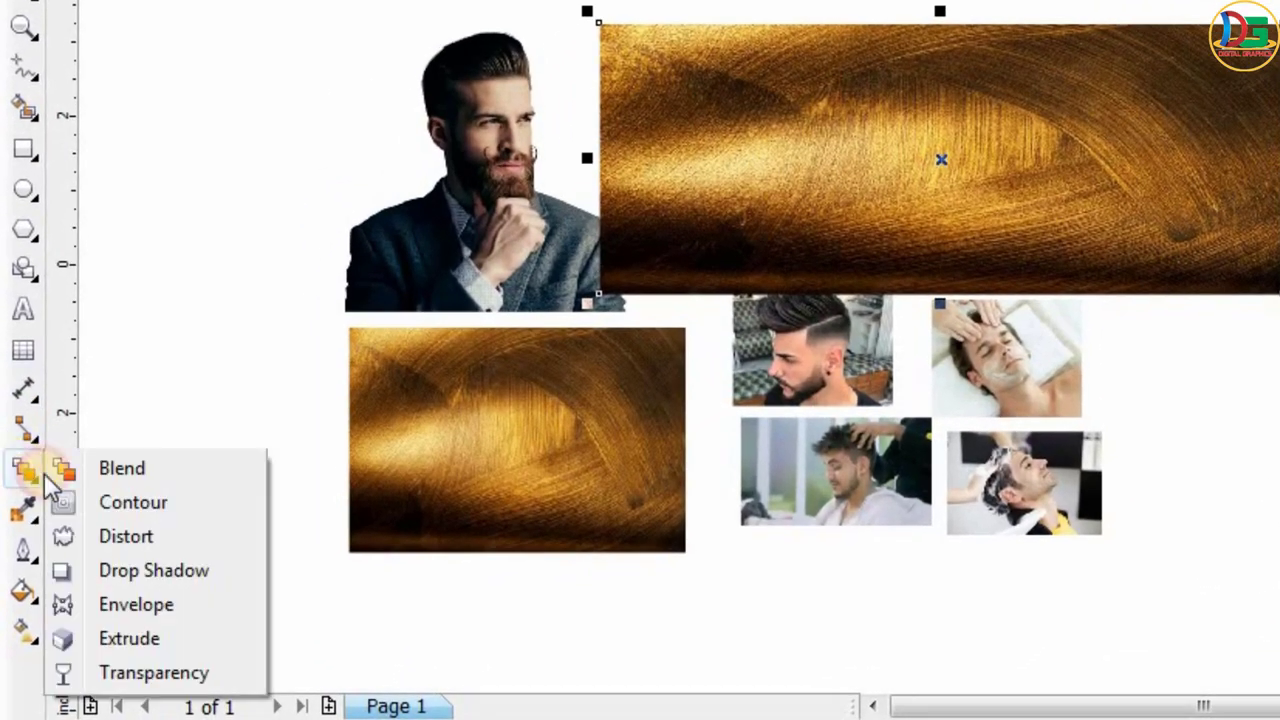
pyautogui.click(20, 472)
pyautogui.click(24, 490)
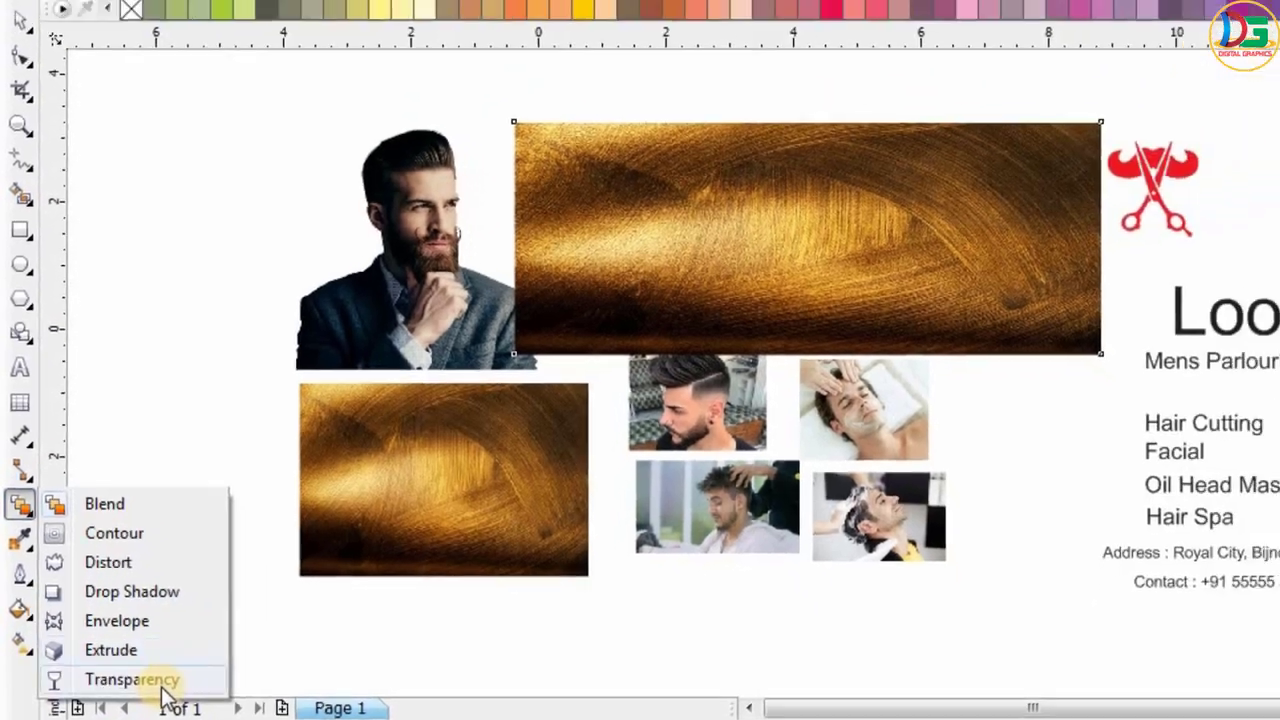
pyautogui.click(100, 671)
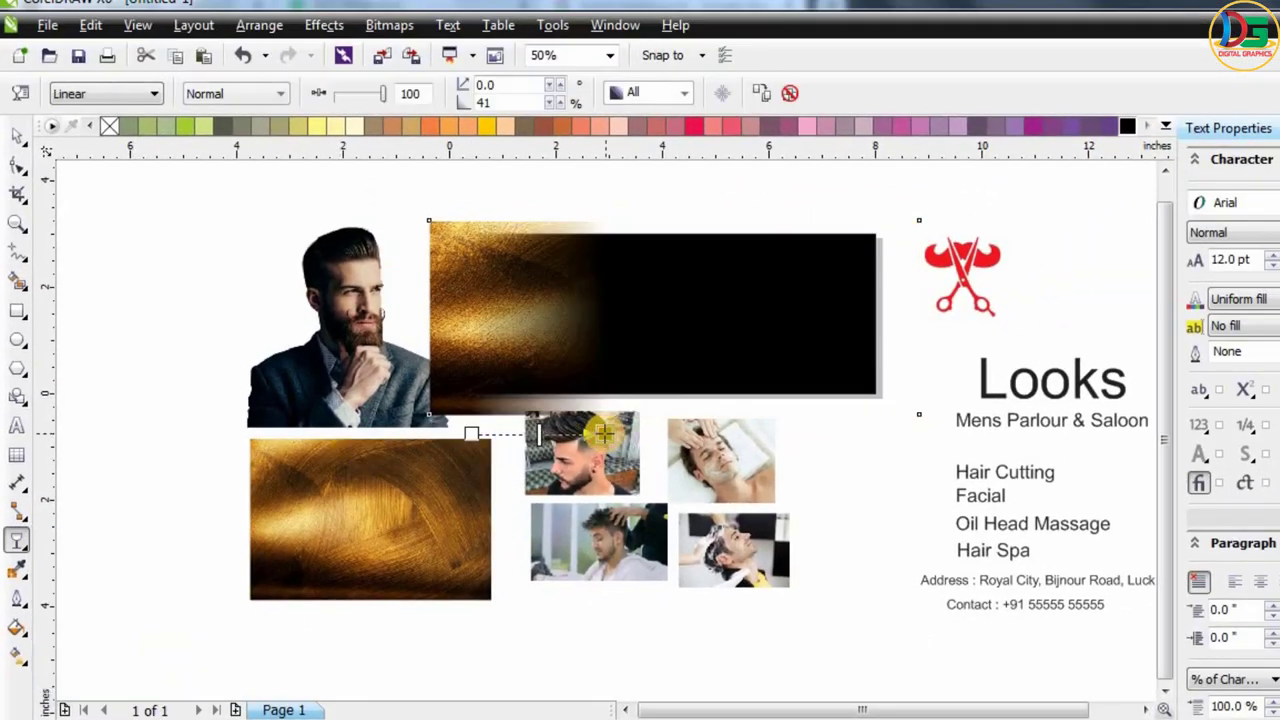
pyautogui.moveTo(688, 428); pyautogui.dragTo(522, 460)
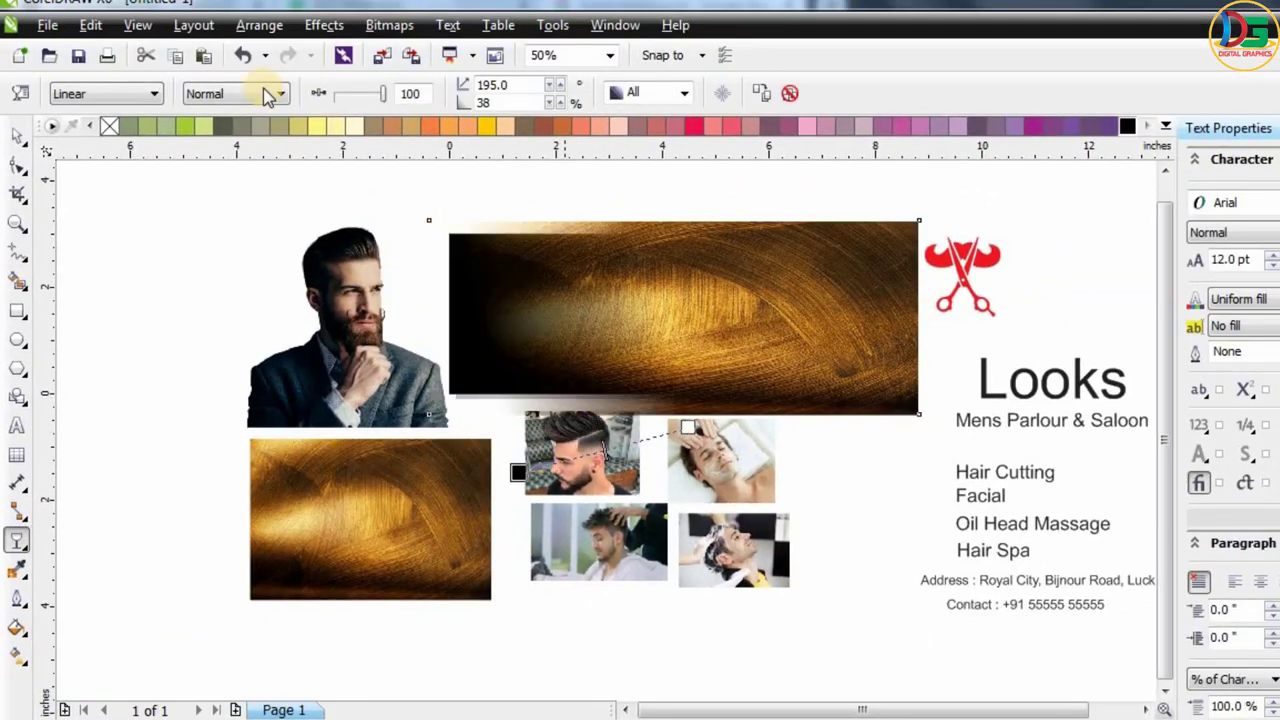
pyautogui.click(230, 93)
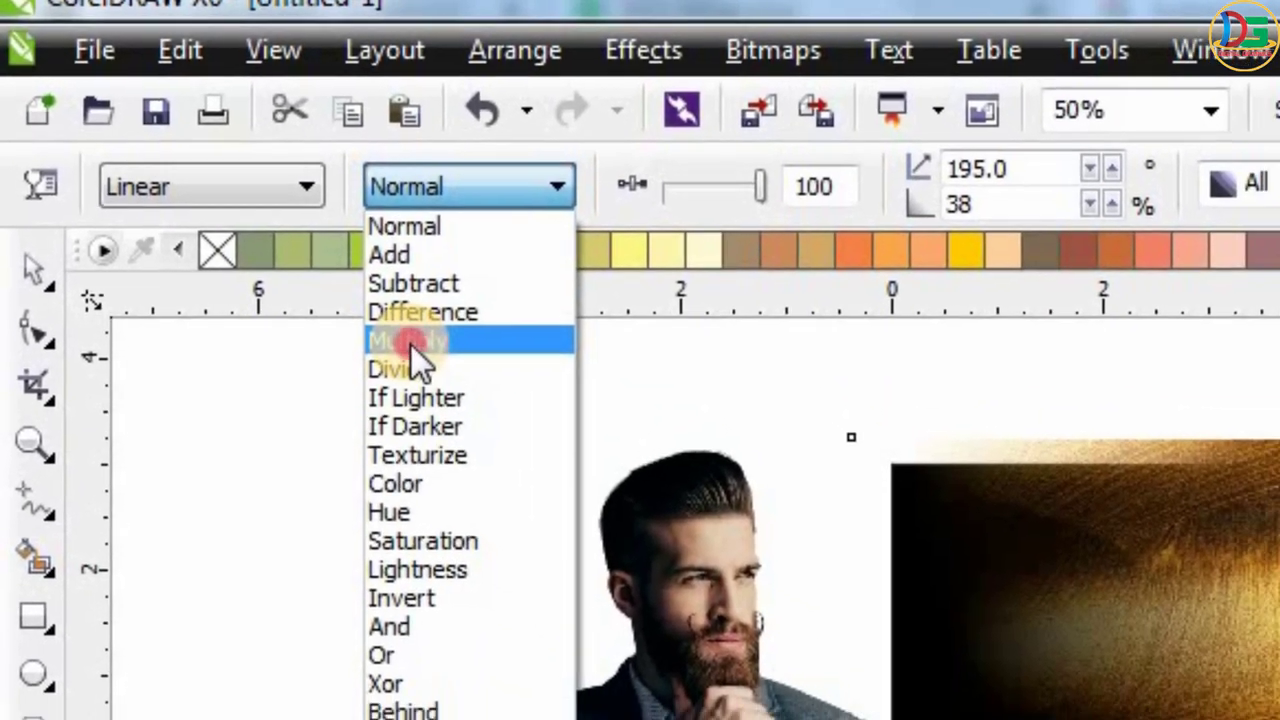
pyautogui.click(420, 357)
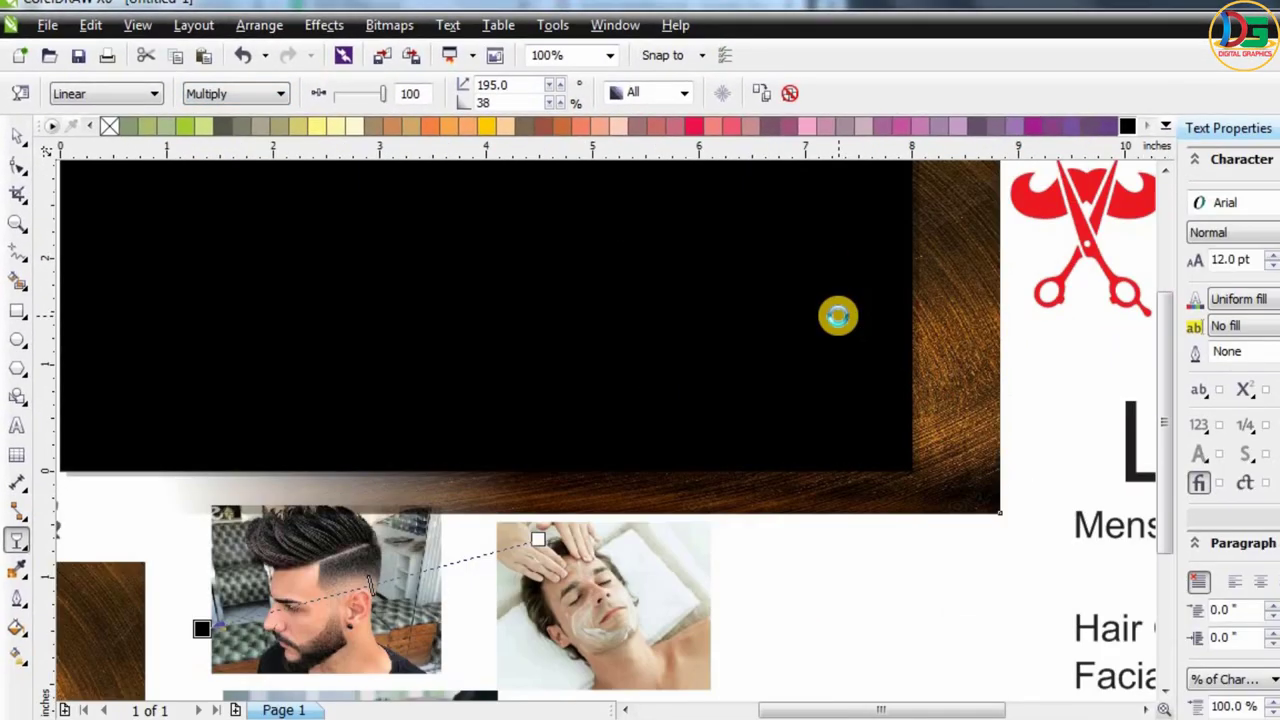
pyautogui.scroll(-2, 838, 316)
pyautogui.click(16, 140)
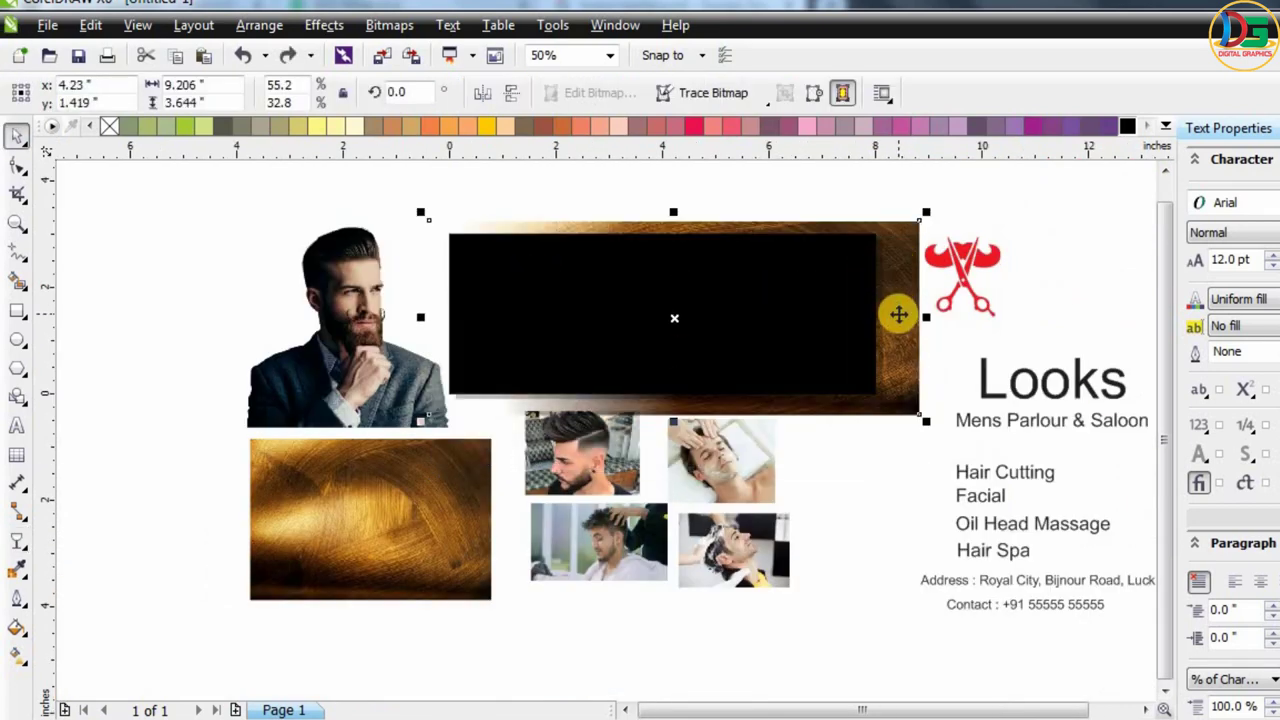
# Move the gold texture aside and fill the banner rectangle dark grey.
pyautogui.click(950, 512)
pyautogui.moveTo(389, 277); pyautogui.dragTo(810, 340)
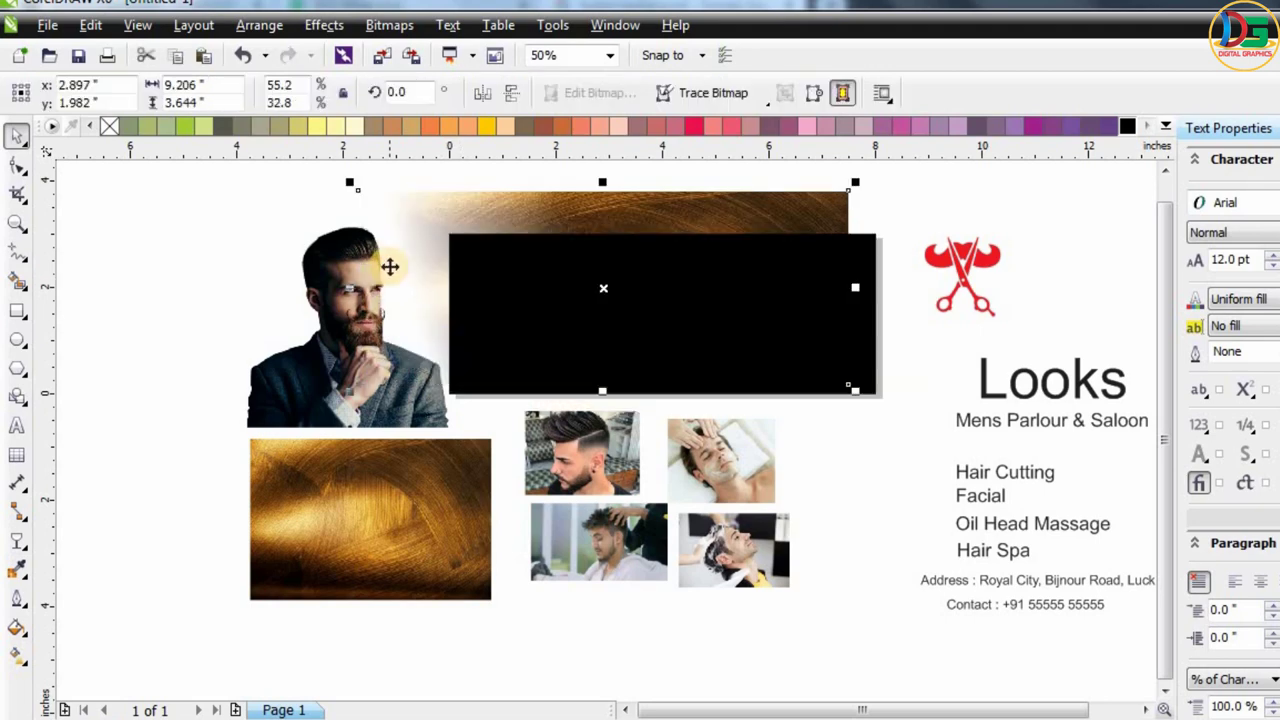
pyautogui.click(726, 248)
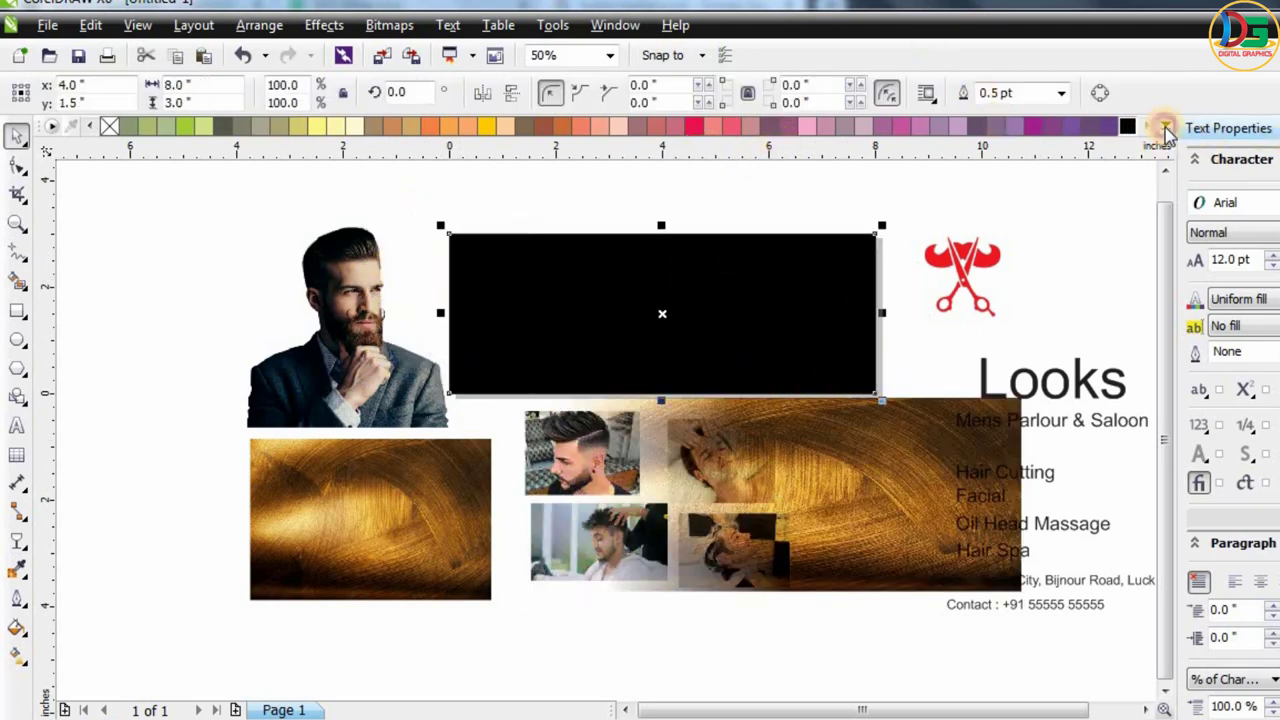
pyautogui.click(1166, 130)
pyautogui.click(124, 131)
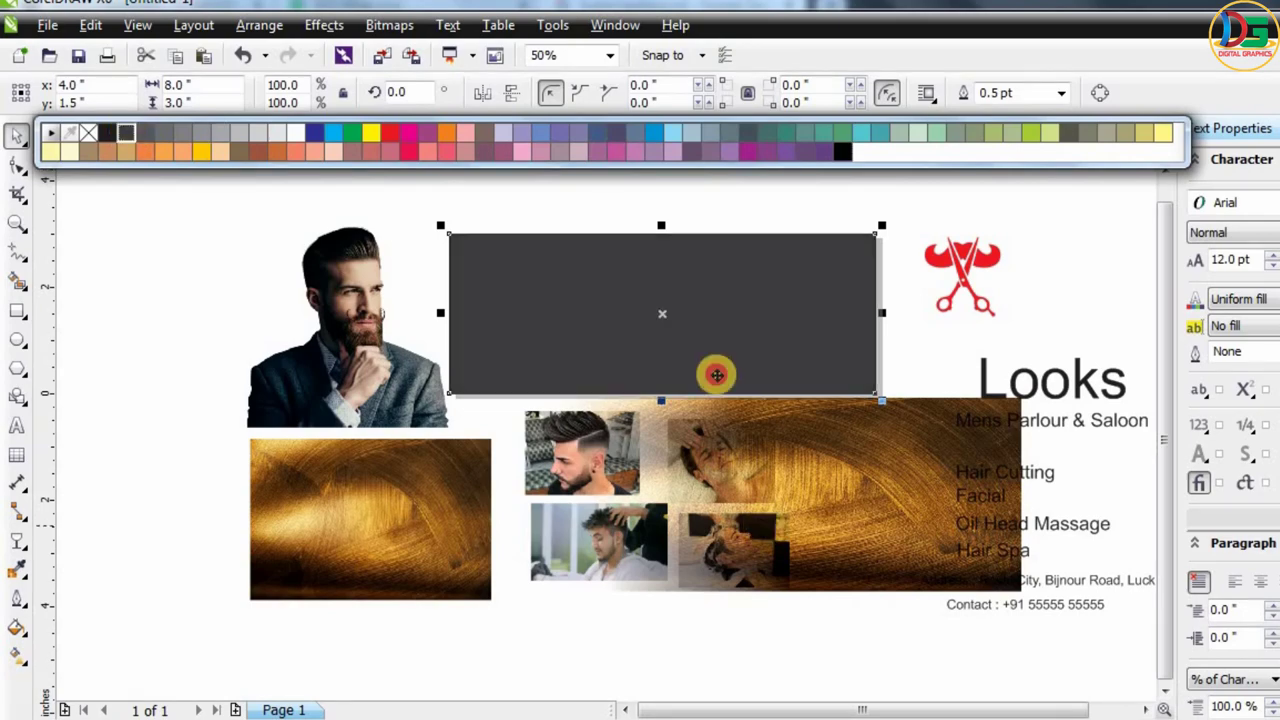
# PowerClip the widened gold texture inside the banner and shift it upward within it.
pyautogui.moveTo(810, 520); pyautogui.dragTo(722, 321)
pyautogui.scroll(2, 754, 322)
pyautogui.scroll(-2, 754, 322)
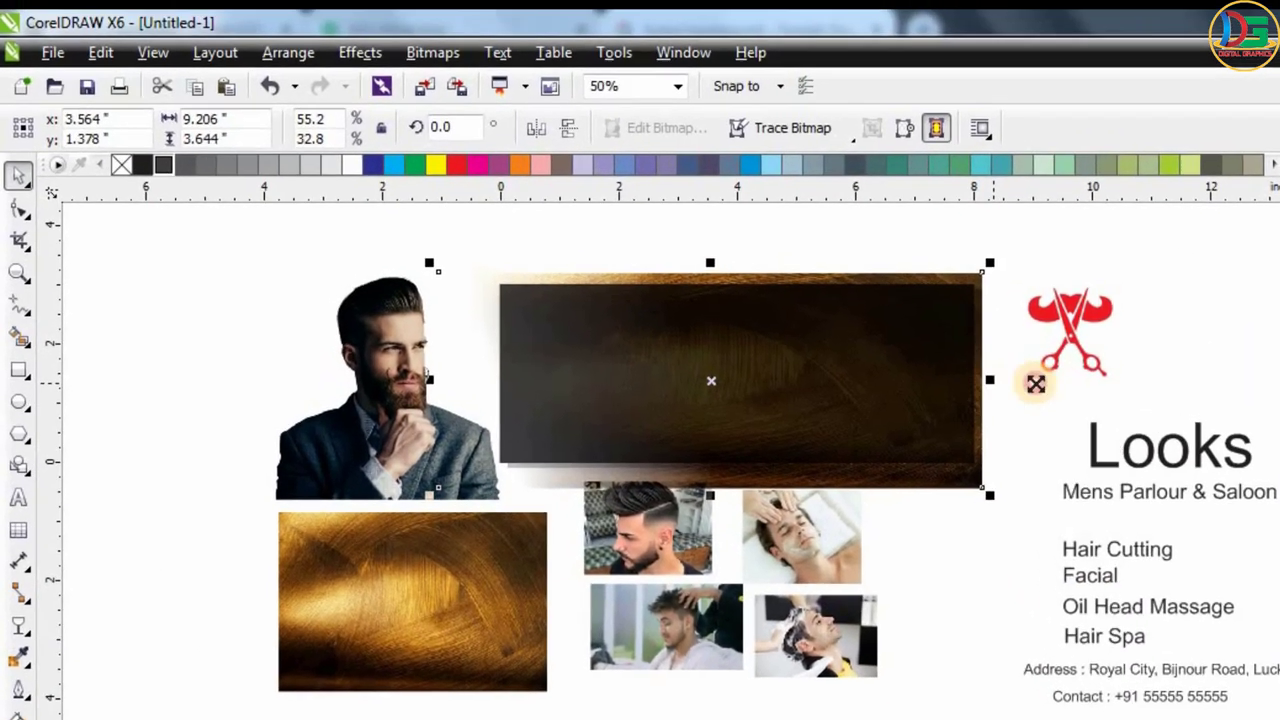
pyautogui.moveTo(895, 323)
pyautogui.mouseDown()
pyautogui.moveTo(932, 323)
pyautogui.moveTo(890, 340)
pyautogui.mouseUp()
pyautogui.rightClick(890, 340)
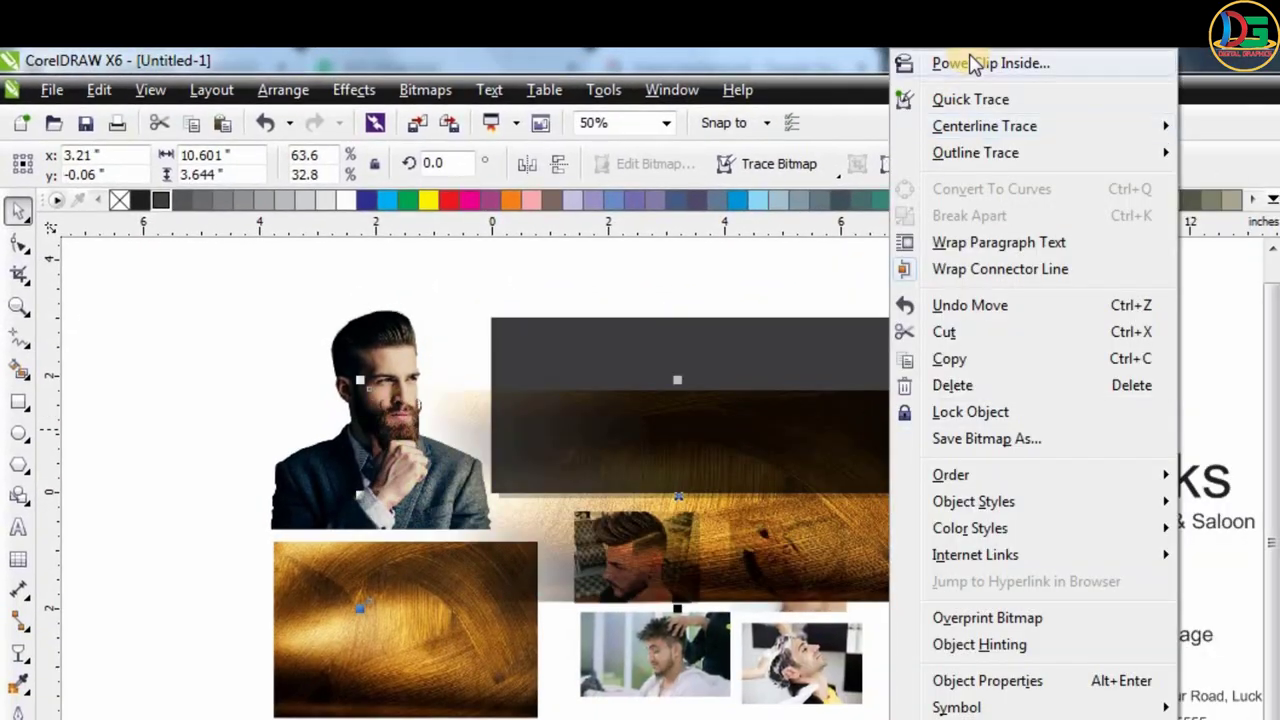
pyautogui.click(973, 64)
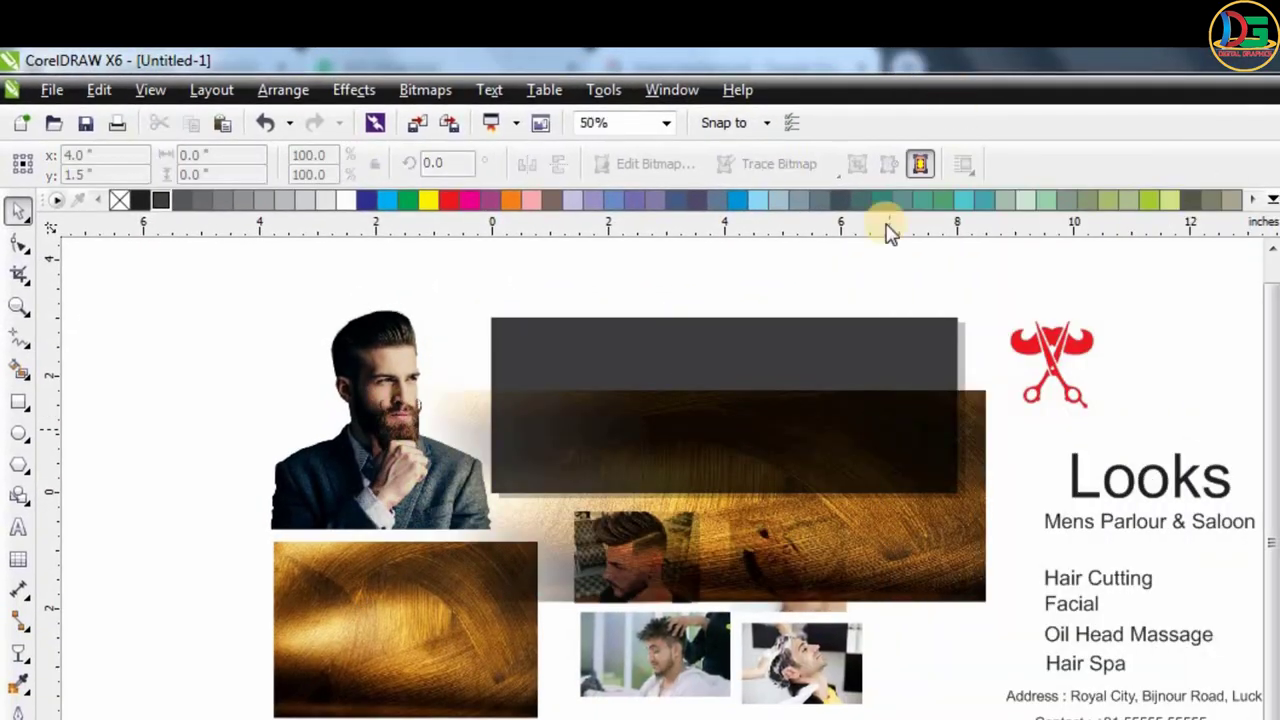
pyautogui.click(846, 363)
pyautogui.click(670, 527)
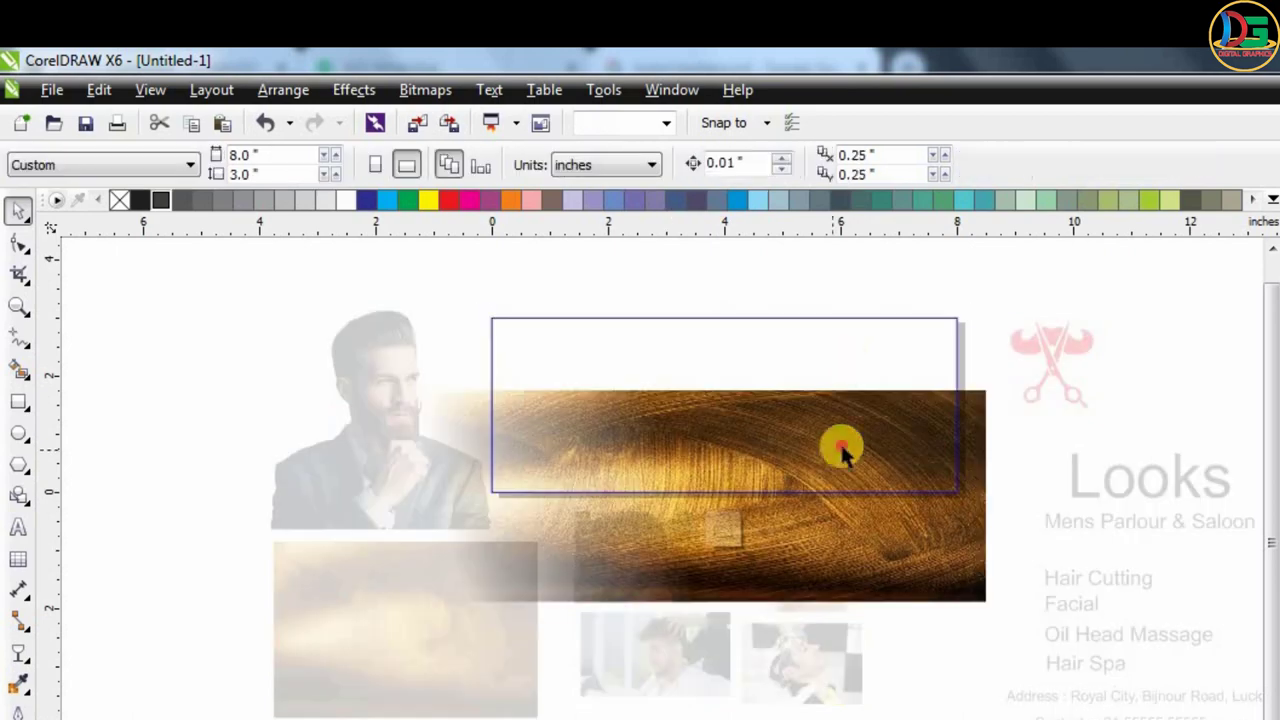
pyautogui.moveTo(843, 443); pyautogui.dragTo(843, 360)
pyautogui.click(831, 360)
pyautogui.click(724, 532)
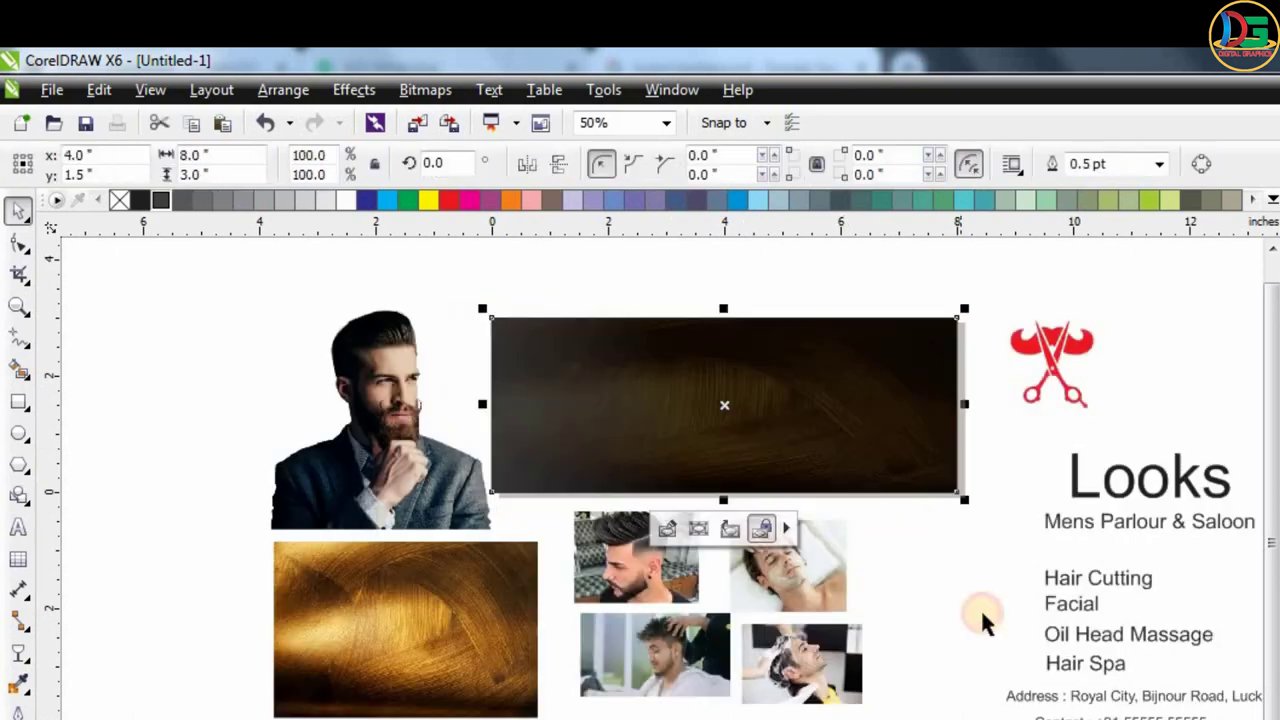
# Darken the banner rectangle's fill to a near-black grey.
pyautogui.click(166, 204)
pyautogui.click(200, 200)
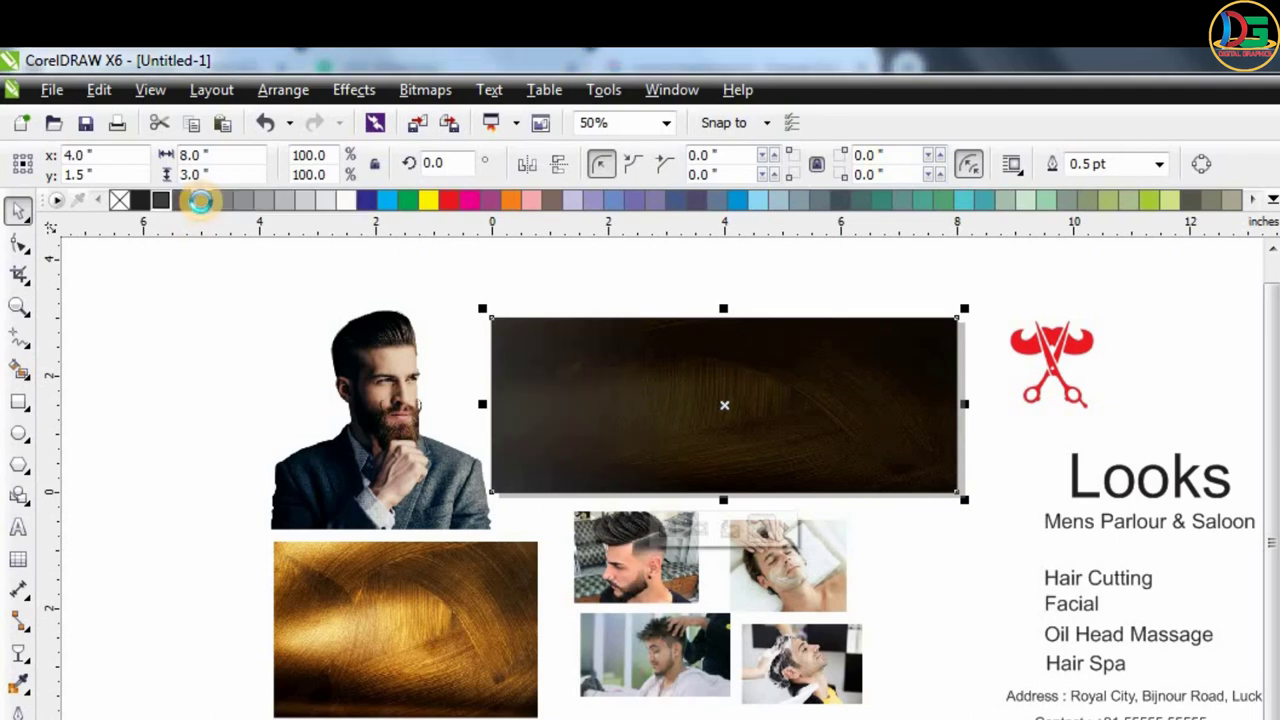
pyautogui.click(174, 199)
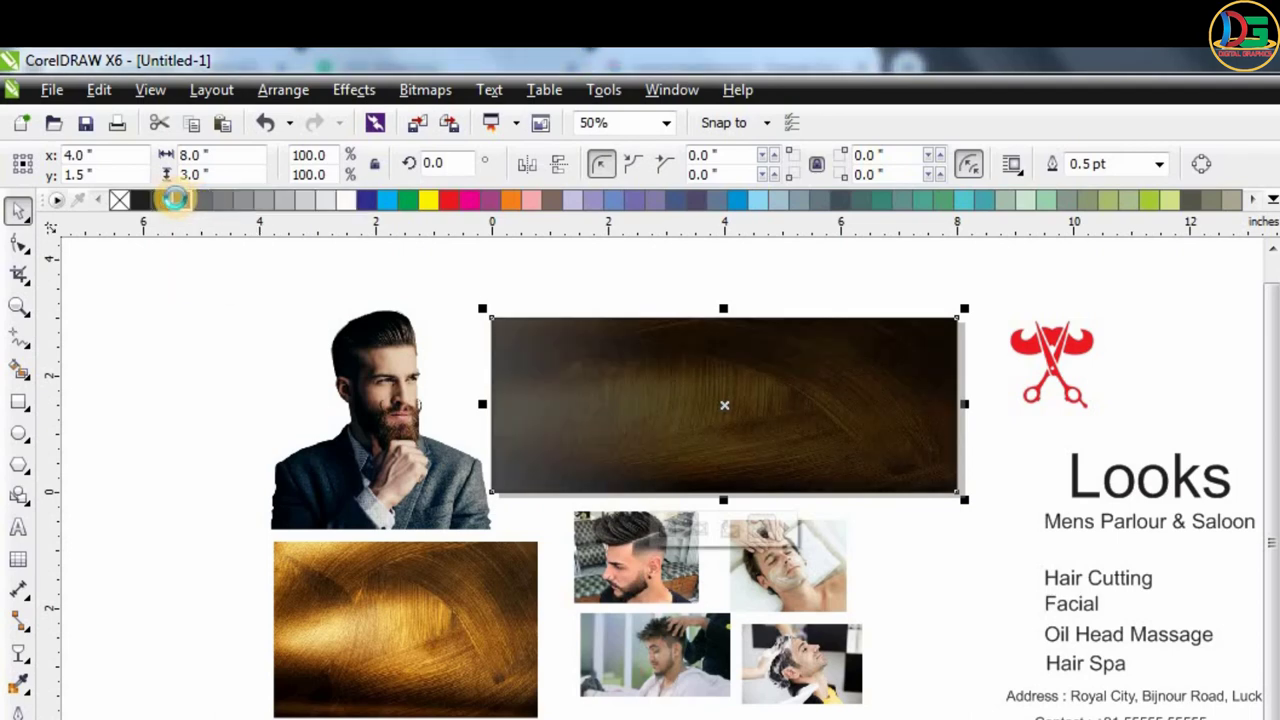
pyautogui.click(139, 200)
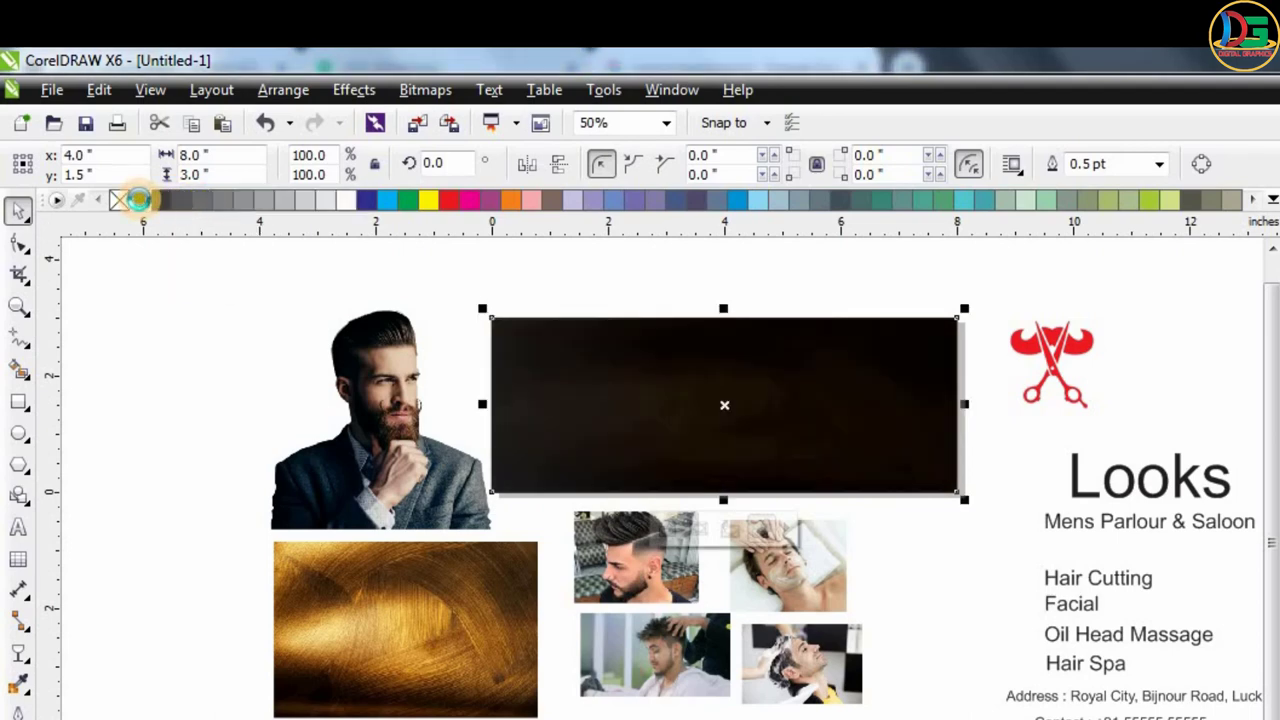
pyautogui.click(240, 378)
# Move the bearded man photo onto the banner's left end and shrink it.
pyautogui.scroll(2, 800, 415)
pyautogui.scroll(2, 800, 465)
pyautogui.scroll(-2, 850, 495)
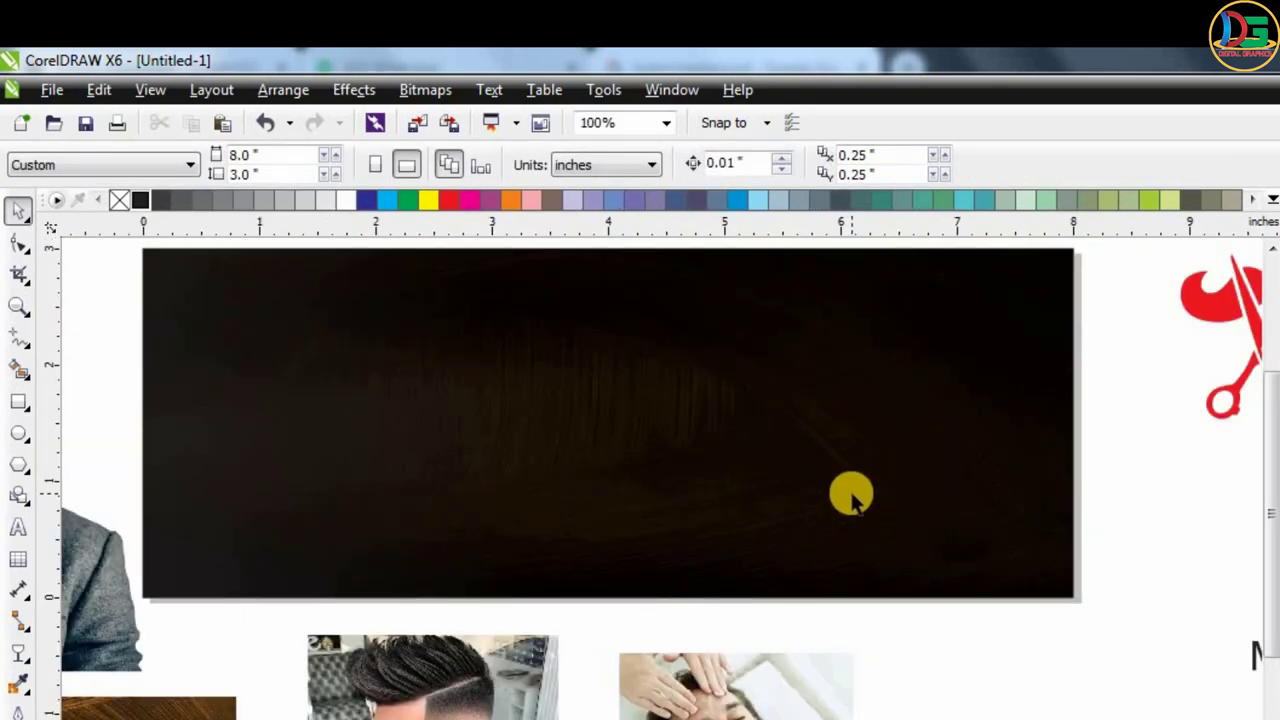
pyautogui.scroll(-2, 862, 500)
pyautogui.scroll(1, 843, 489)
pyautogui.scroll(1, 826, 491)
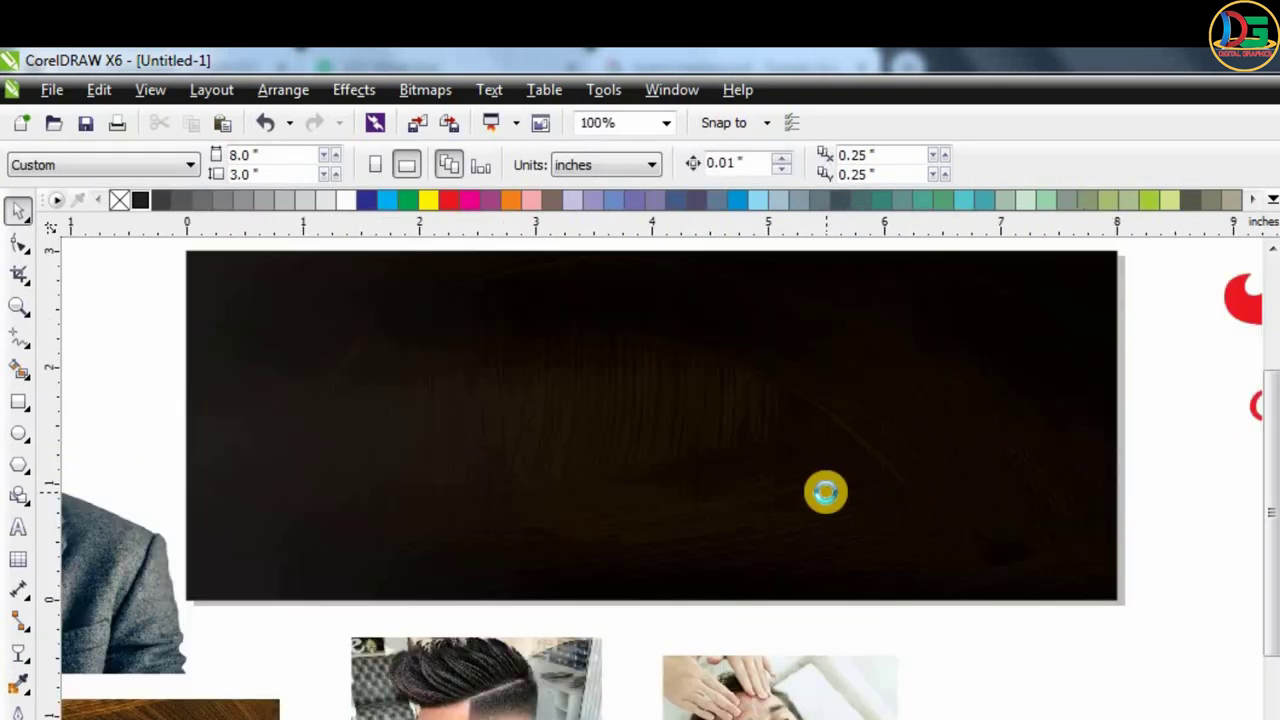
pyautogui.scroll(-1, 826, 491)
pyautogui.moveTo(529, 457)
pyautogui.mouseDown()
pyautogui.moveTo(636, 432)
pyautogui.moveTo(591, 435)
pyautogui.mouseUp()
pyautogui.scroll(1, 636, 432)
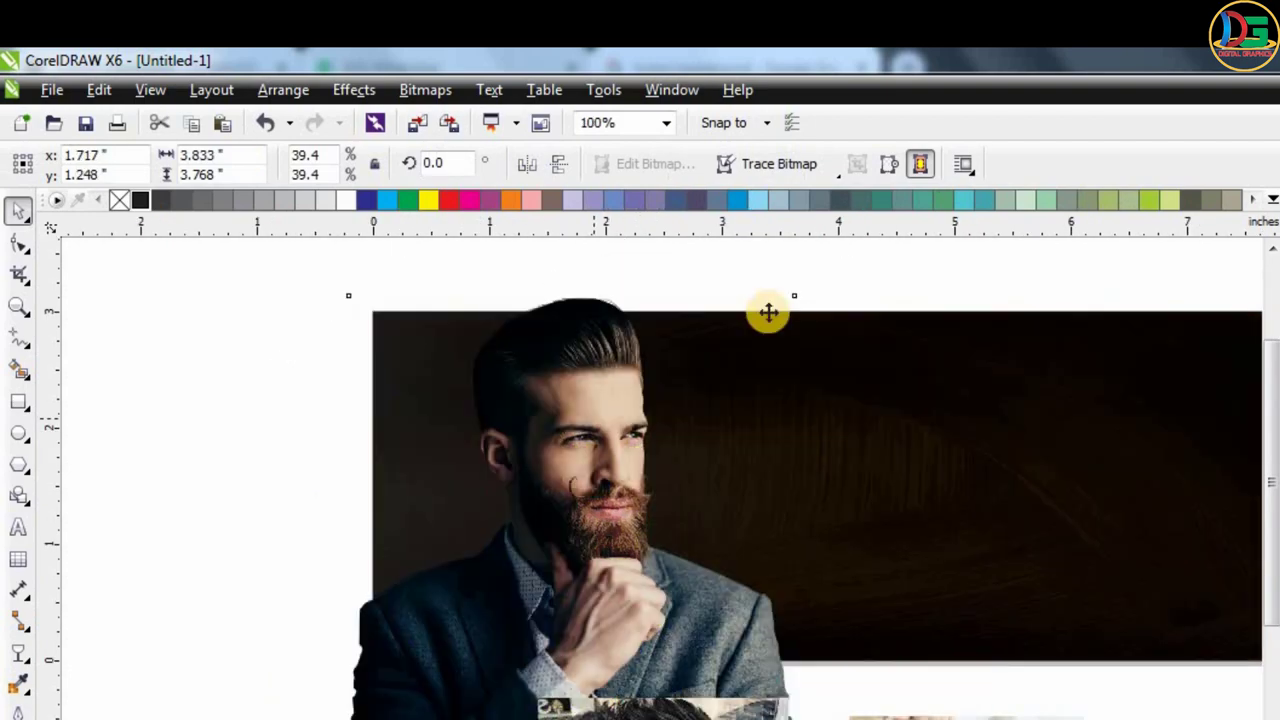
pyautogui.moveTo(803, 292); pyautogui.dragTo(770, 318)
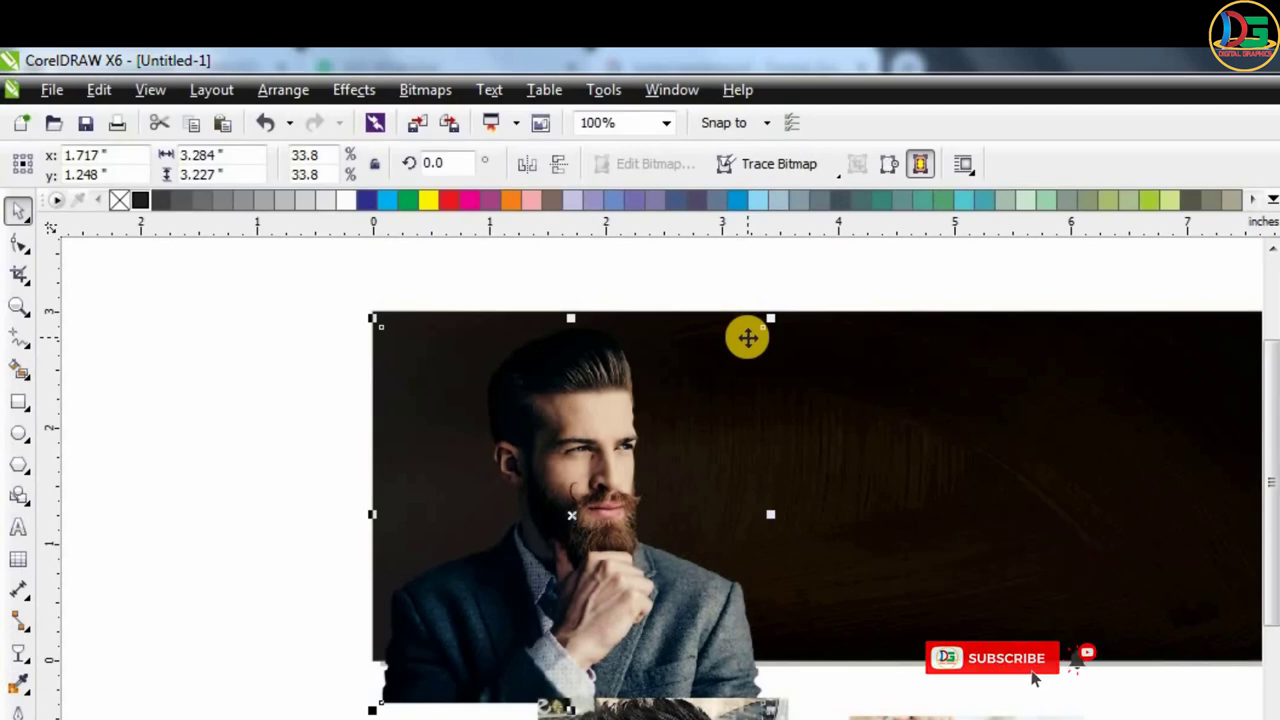
pyautogui.moveTo(606, 468); pyautogui.dragTo(539, 459)
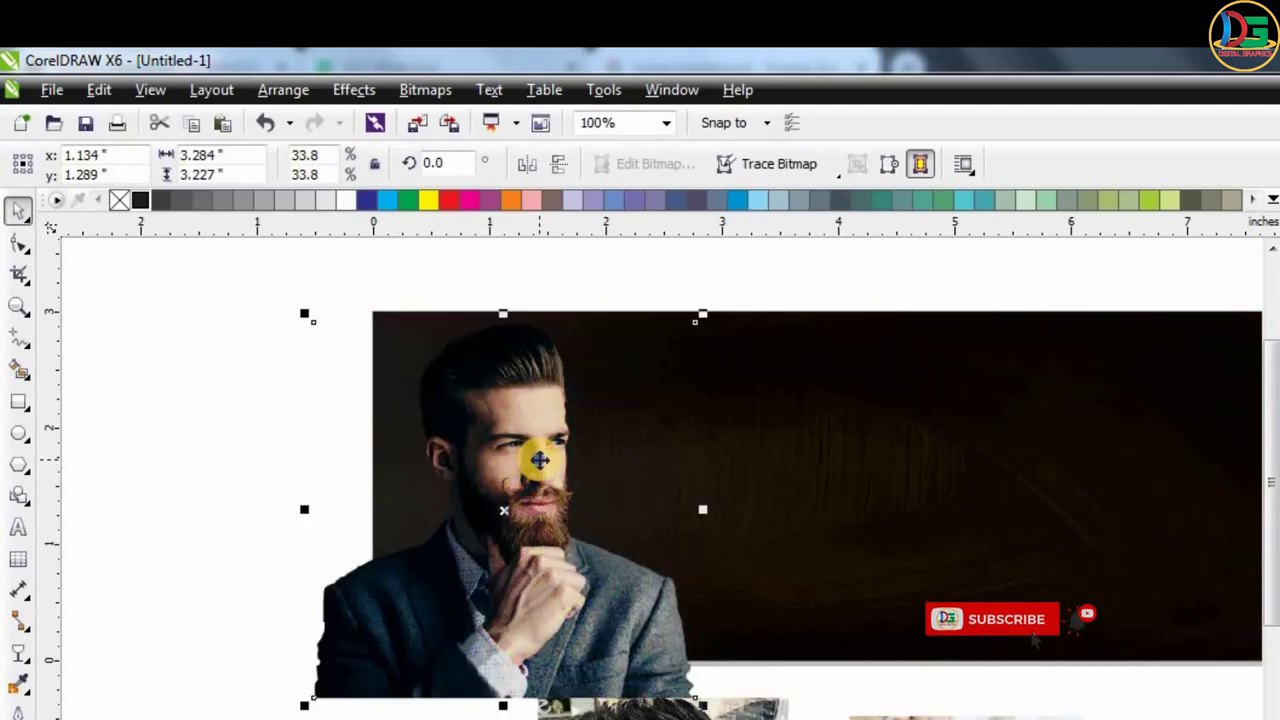
# PowerClip the bearded man photo inside the dark banner.
pyautogui.rightClick(539, 459)
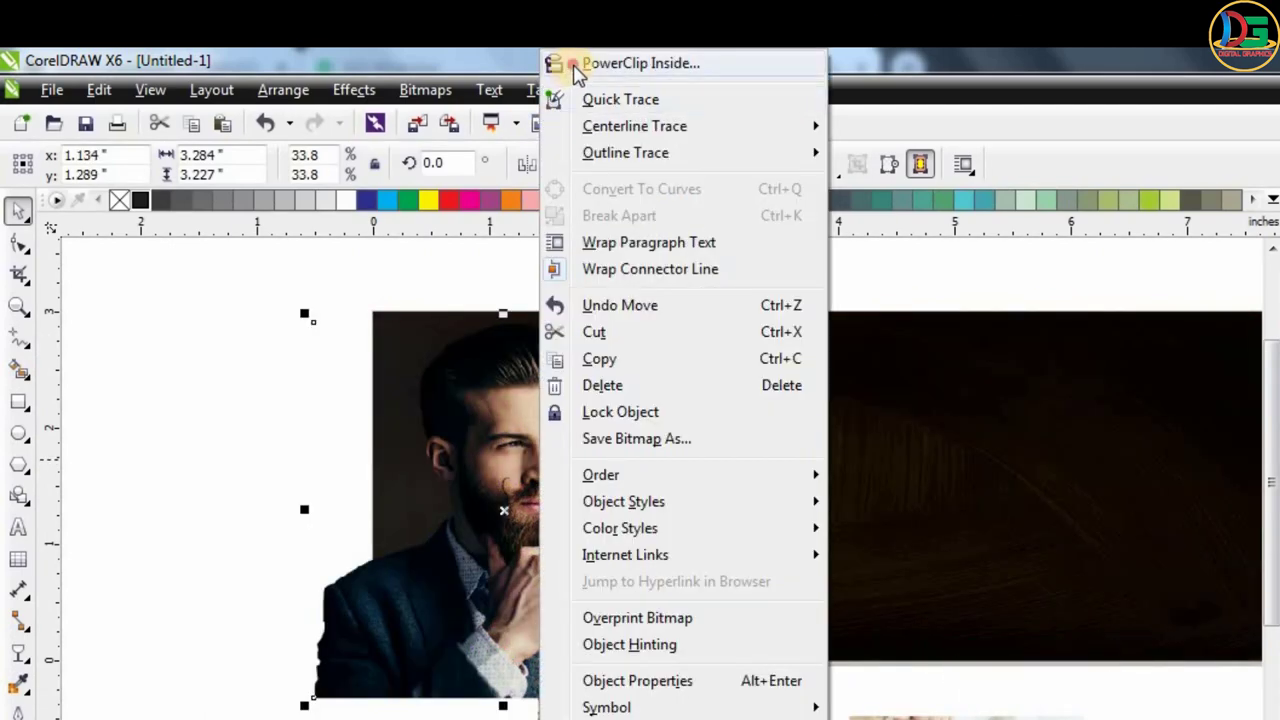
pyautogui.click(563, 62)
pyautogui.click(710, 380)
pyautogui.press('Escape')
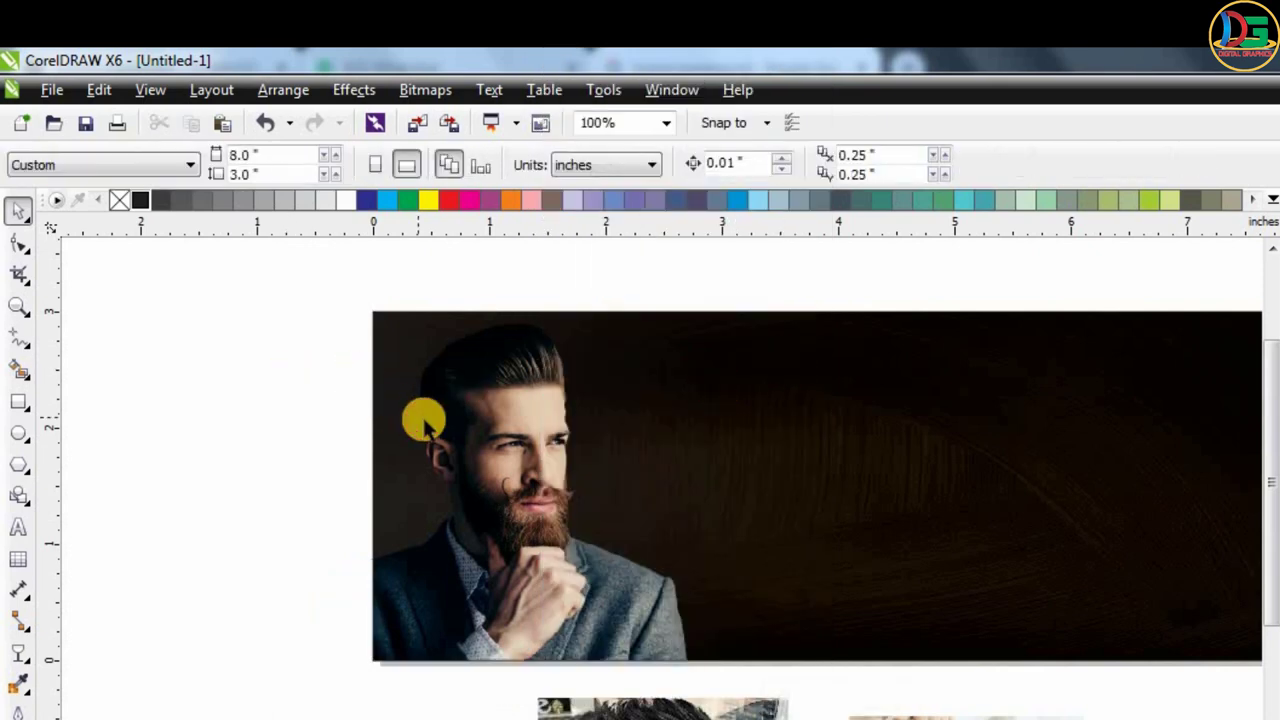
pyautogui.scroll(-1, 423, 420)
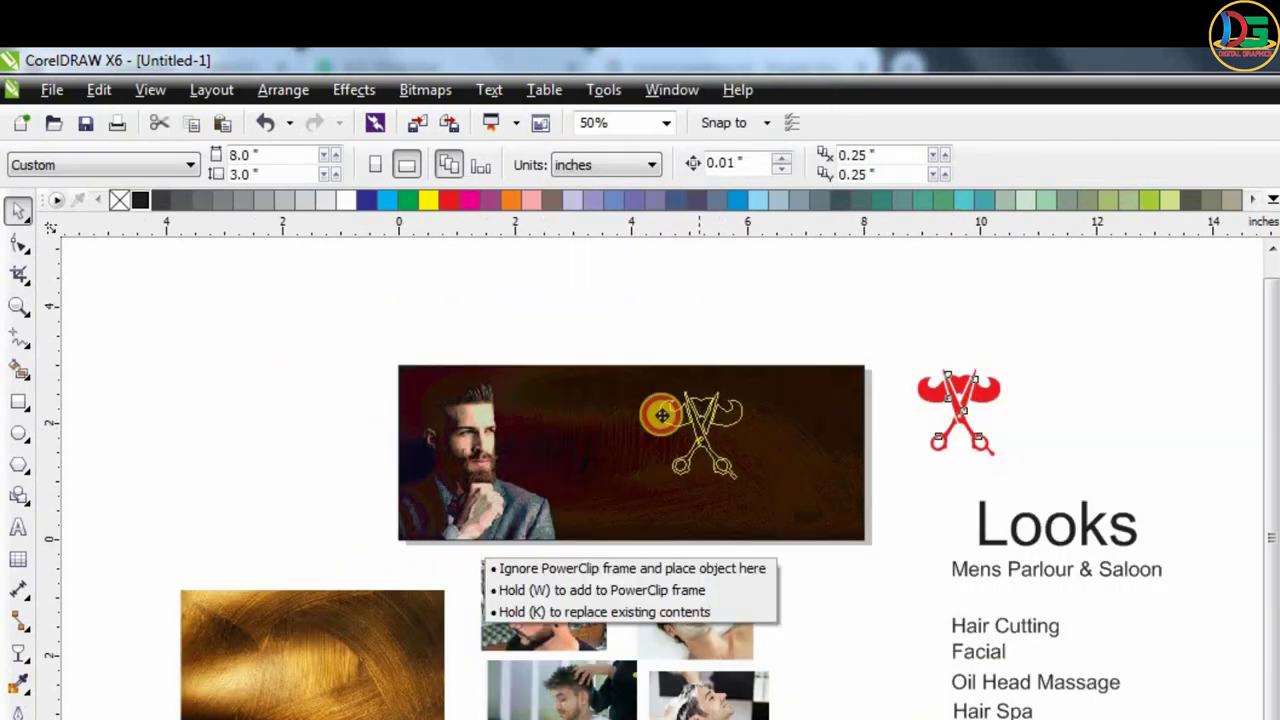
# Centre the scissors logo on the banner, enlarge it, and colour it light pink.
pyautogui.moveTo(940, 418); pyautogui.dragTo(640, 450)
pyautogui.scroll(2, 690, 470)
pyautogui.moveTo(838, 677); pyautogui.dragTo(894, 700)
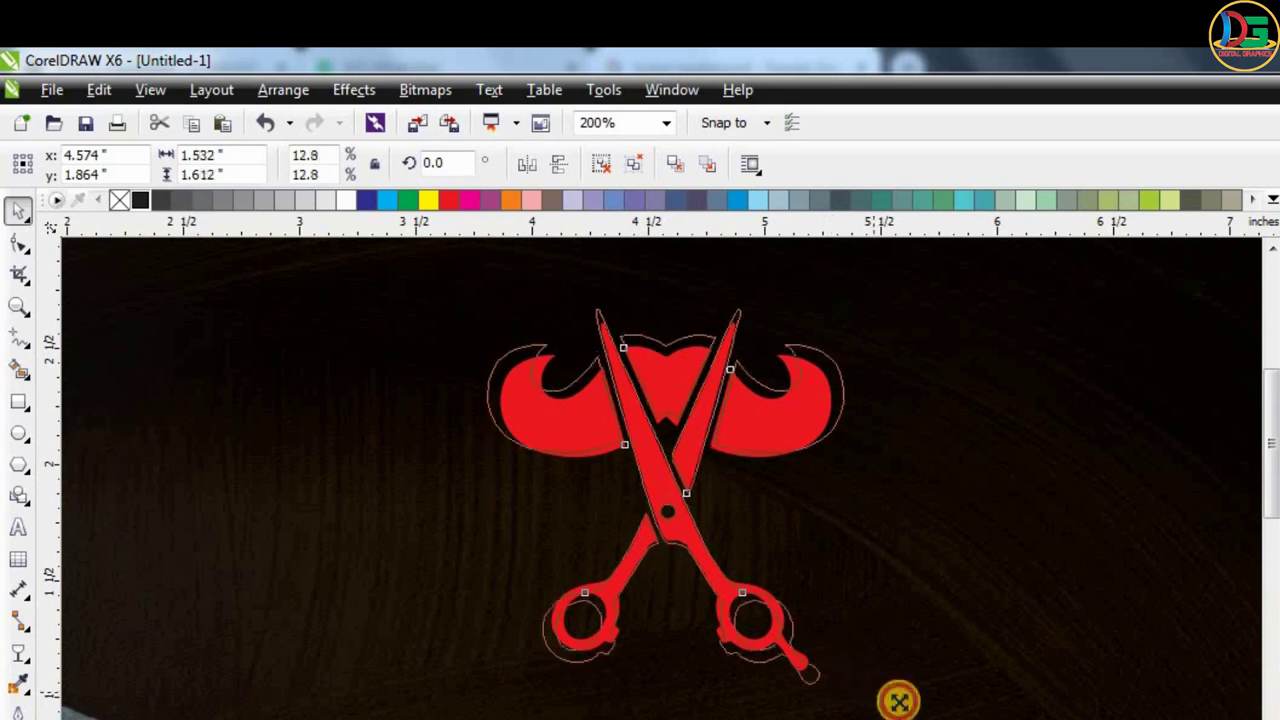
pyautogui.scroll(-1, 694, 528)
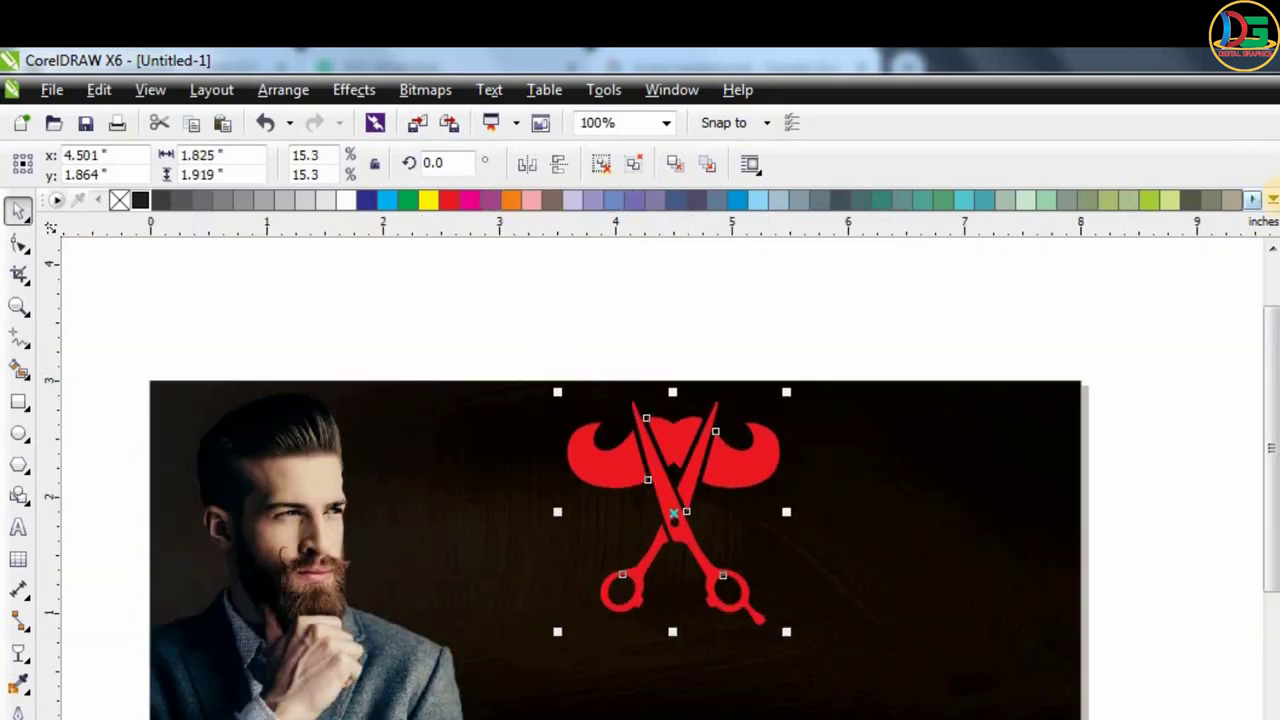
pyautogui.click(1272, 199)
pyautogui.click(584, 228)
# Offset a copy of the scissors logo slightly right and down and fill it dark grey as a shadow.
pyautogui.scroll(3, 709, 491)
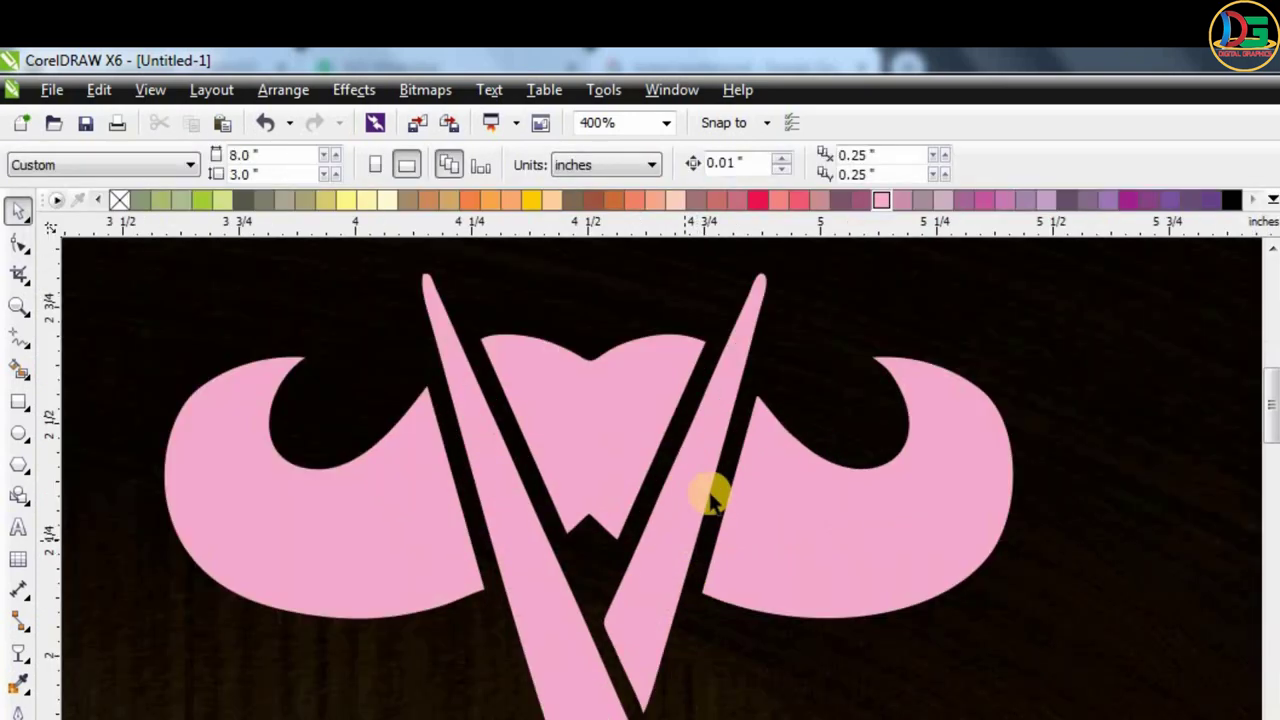
pyautogui.scroll(-1, 737, 485)
pyautogui.scroll(1, 737, 480)
pyautogui.scroll(-2, 610, 378)
pyautogui.scroll(-1, 620, 385)
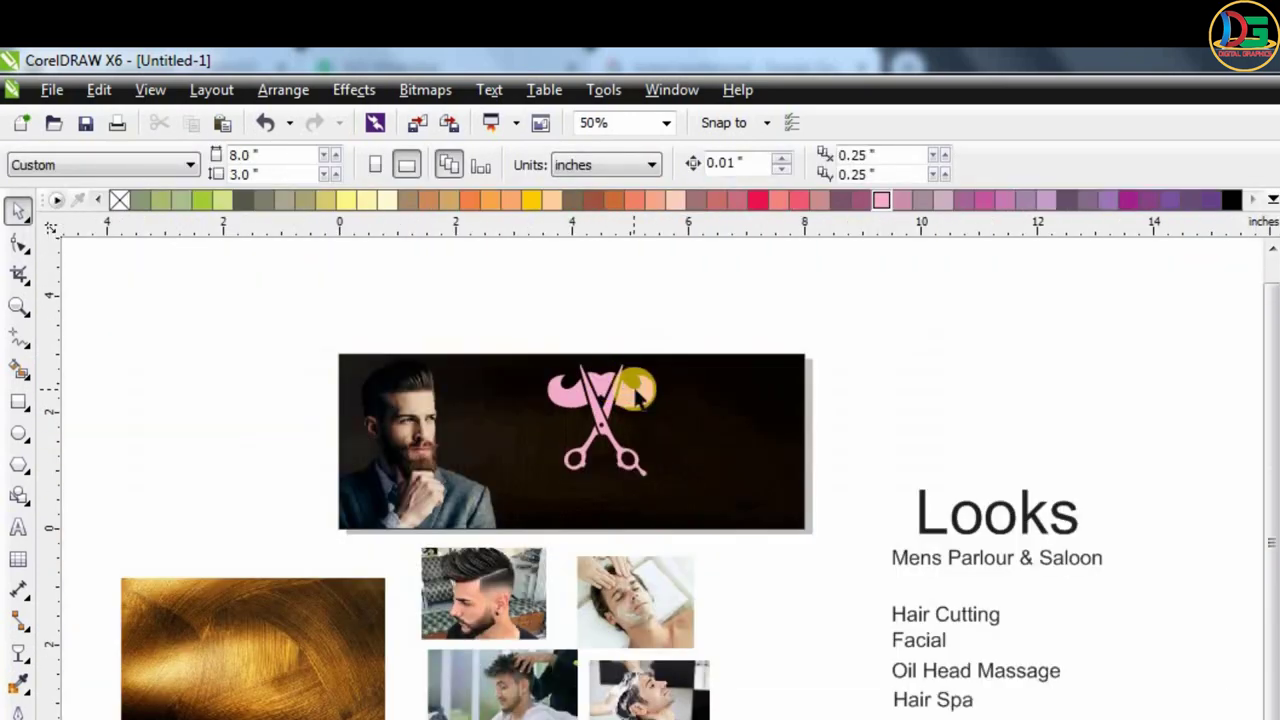
pyautogui.scroll(1, 630, 398)
pyautogui.click(634, 400)
pyautogui.scroll(2, 636, 413)
pyautogui.moveTo(636, 413); pyautogui.dragTo(654, 404)
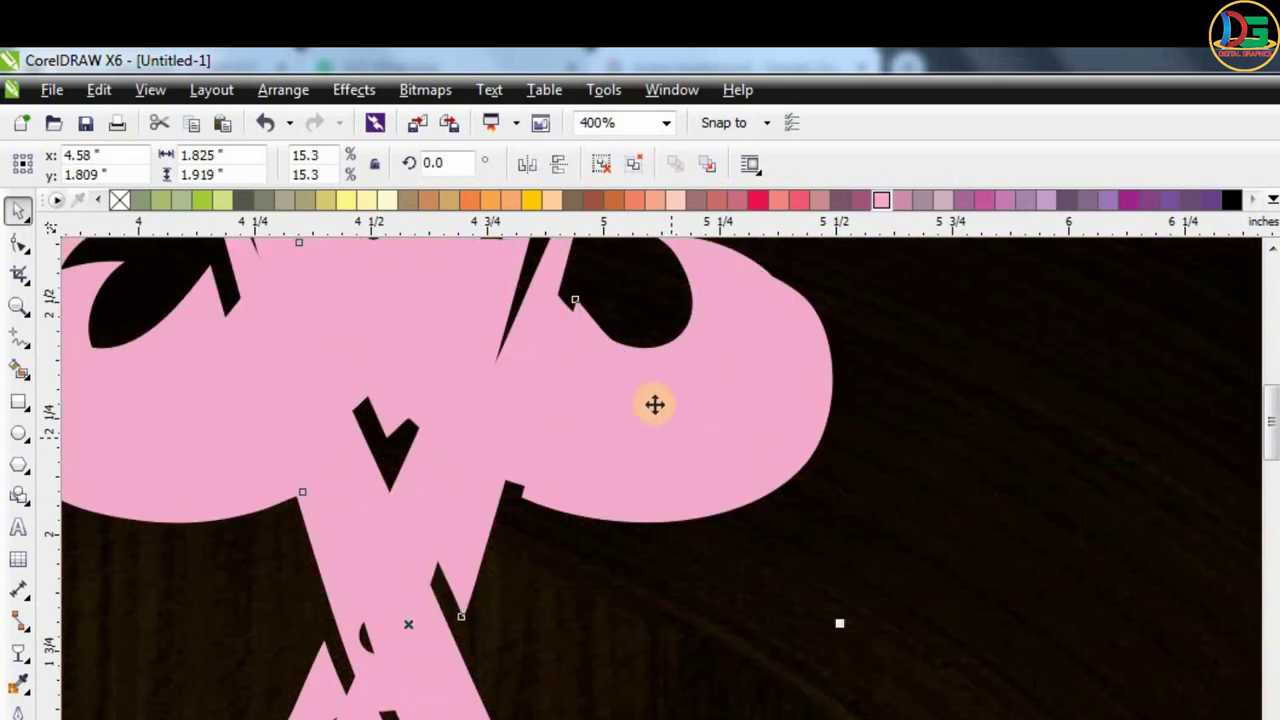
pyautogui.click(1271, 199)
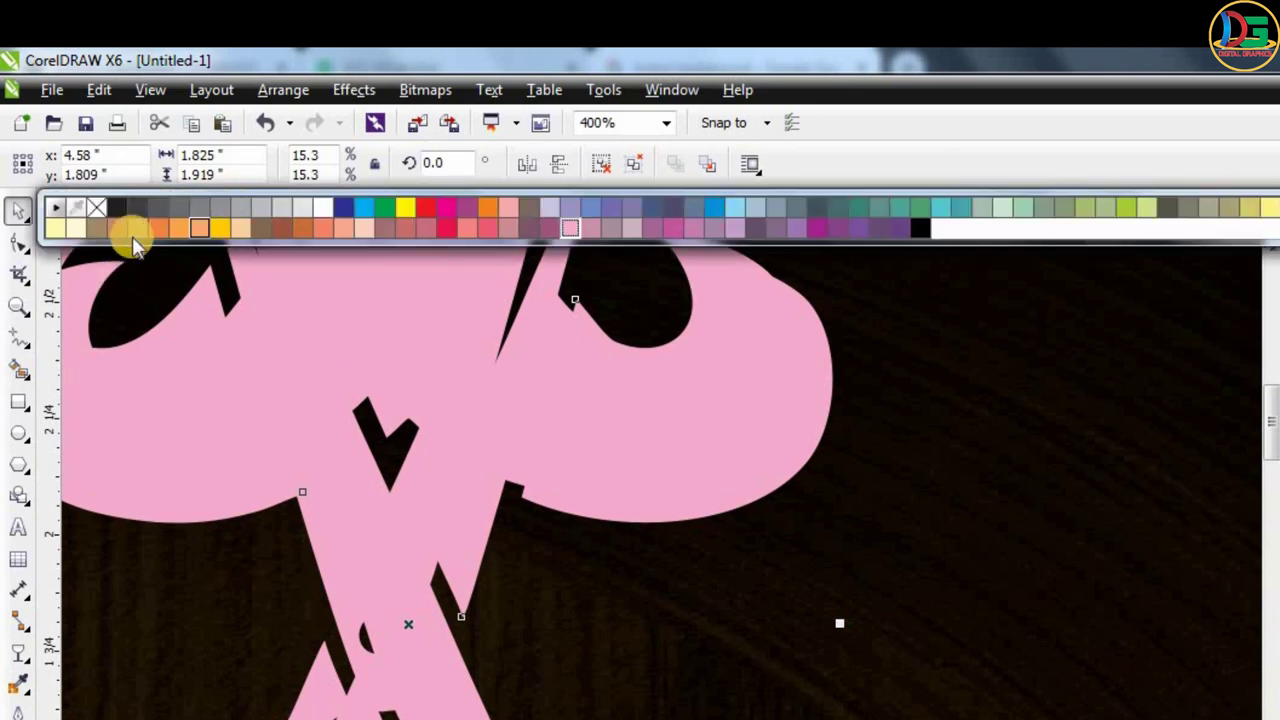
pyautogui.click(158, 206)
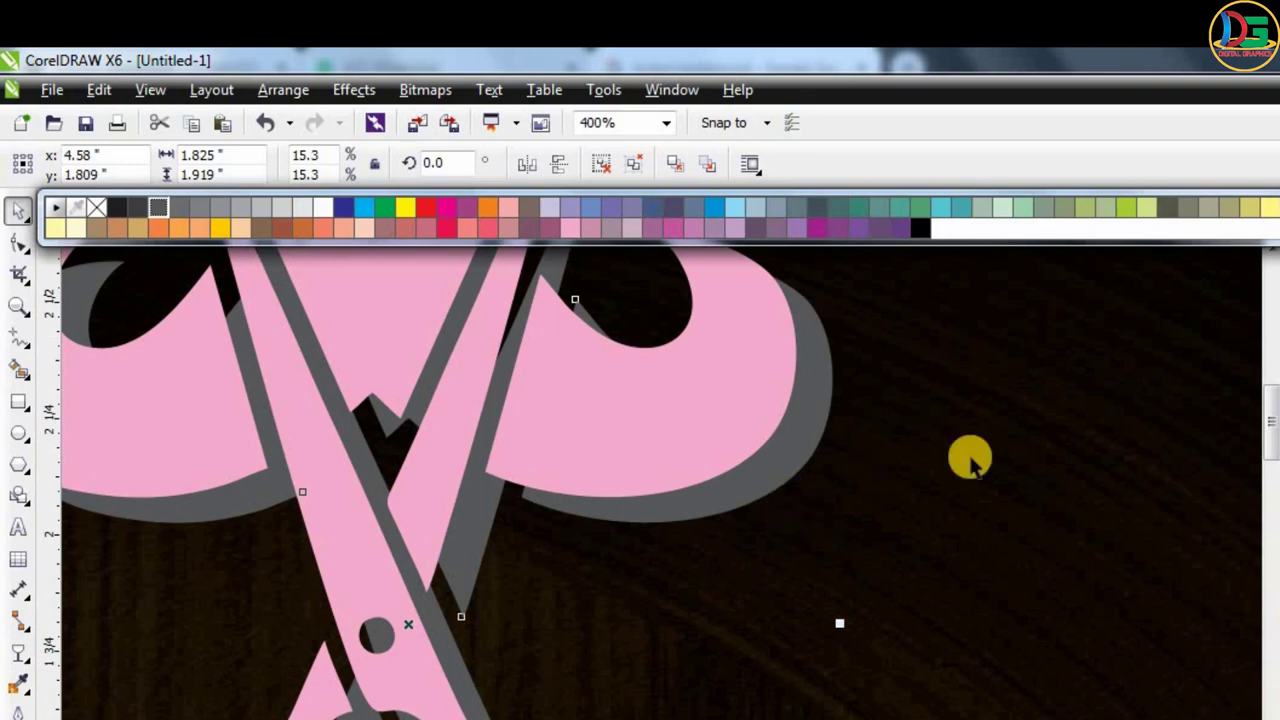
pyautogui.click(876, 446)
# Fade the grey shadow copy from top to bottom with a linear transparency.
pyautogui.scroll(-1, 876, 446)
pyautogui.scroll(-2, 829, 329)
pyautogui.scroll(2, 909, 337)
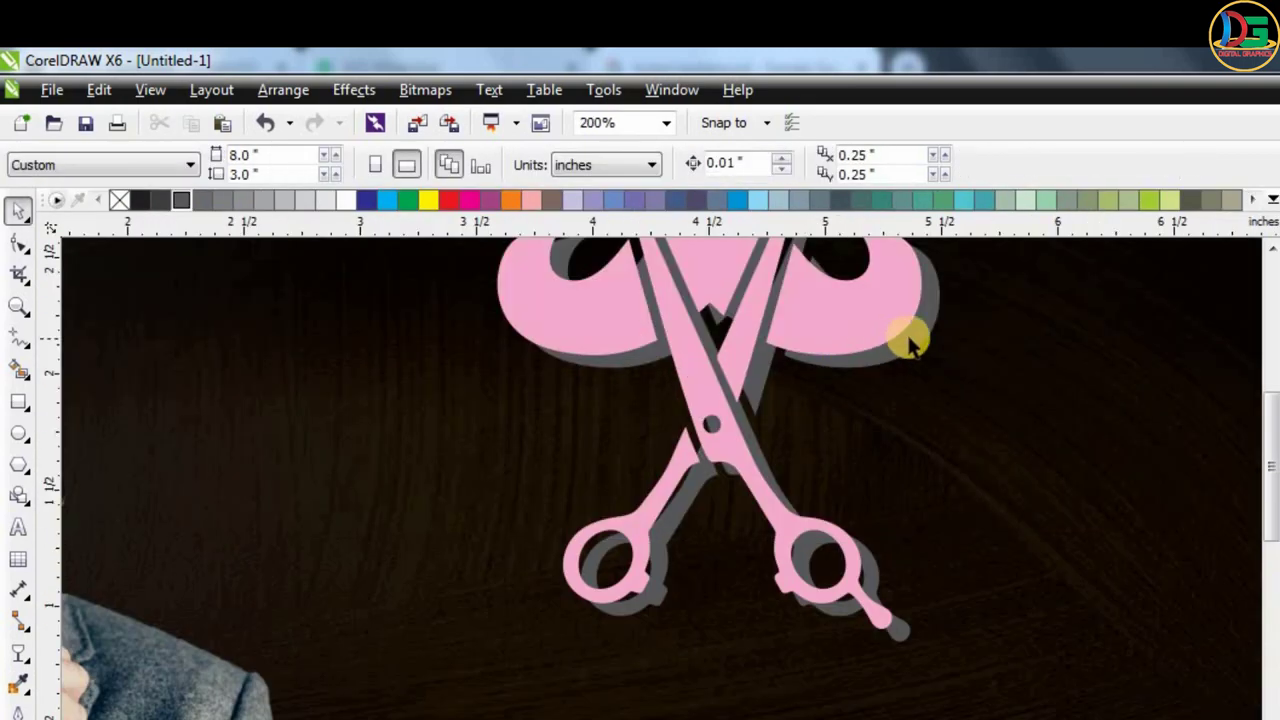
pyautogui.click(905, 392)
pyautogui.hotkey('ctrl', 'z')
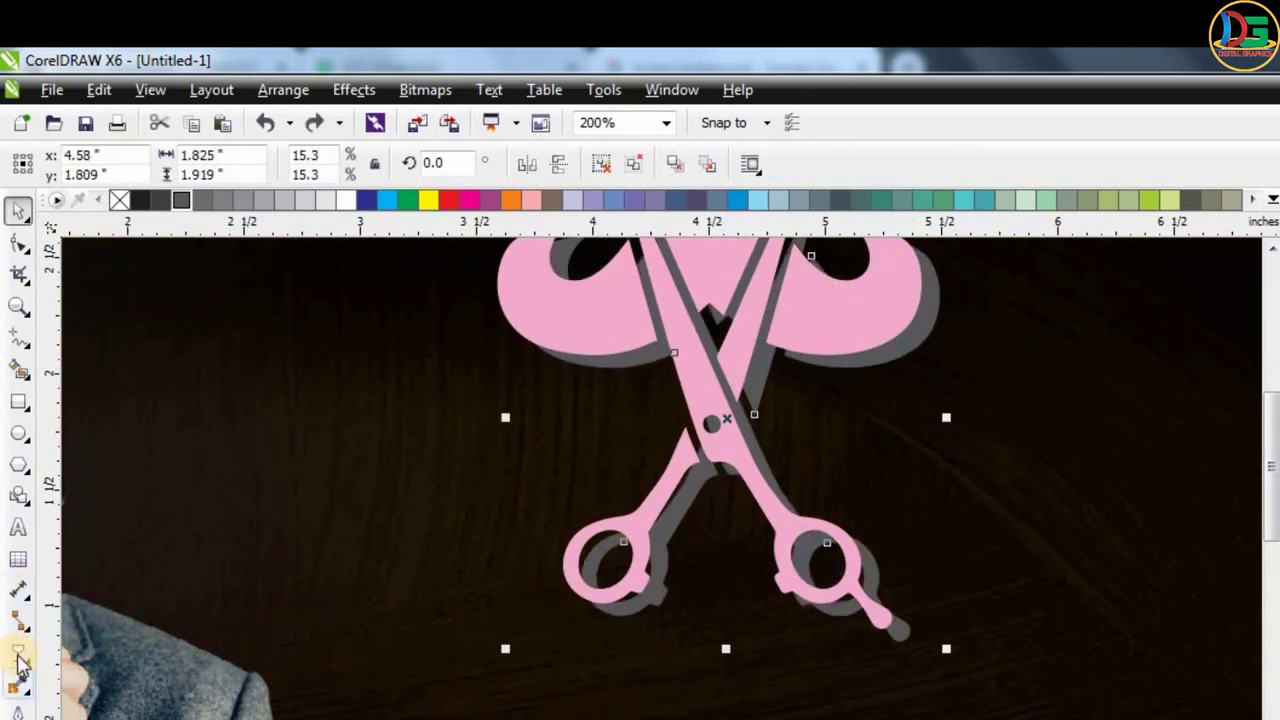
pyautogui.click(20, 655)
pyautogui.moveTo(722, 286); pyautogui.dragTo(722, 665)
pyautogui.scroll(-1, 690, 663)
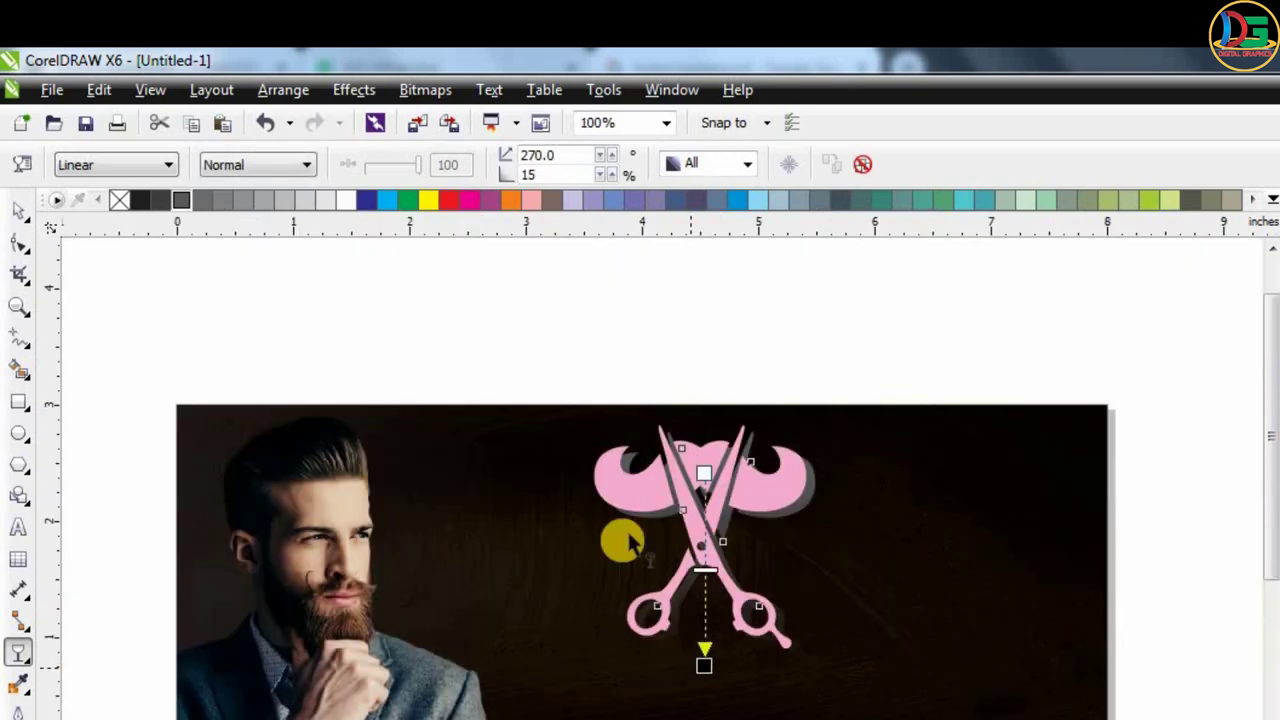
# Set the shadow's transparency mode to Multiply and tilt and shorten its fade.
pyautogui.click(248, 166)
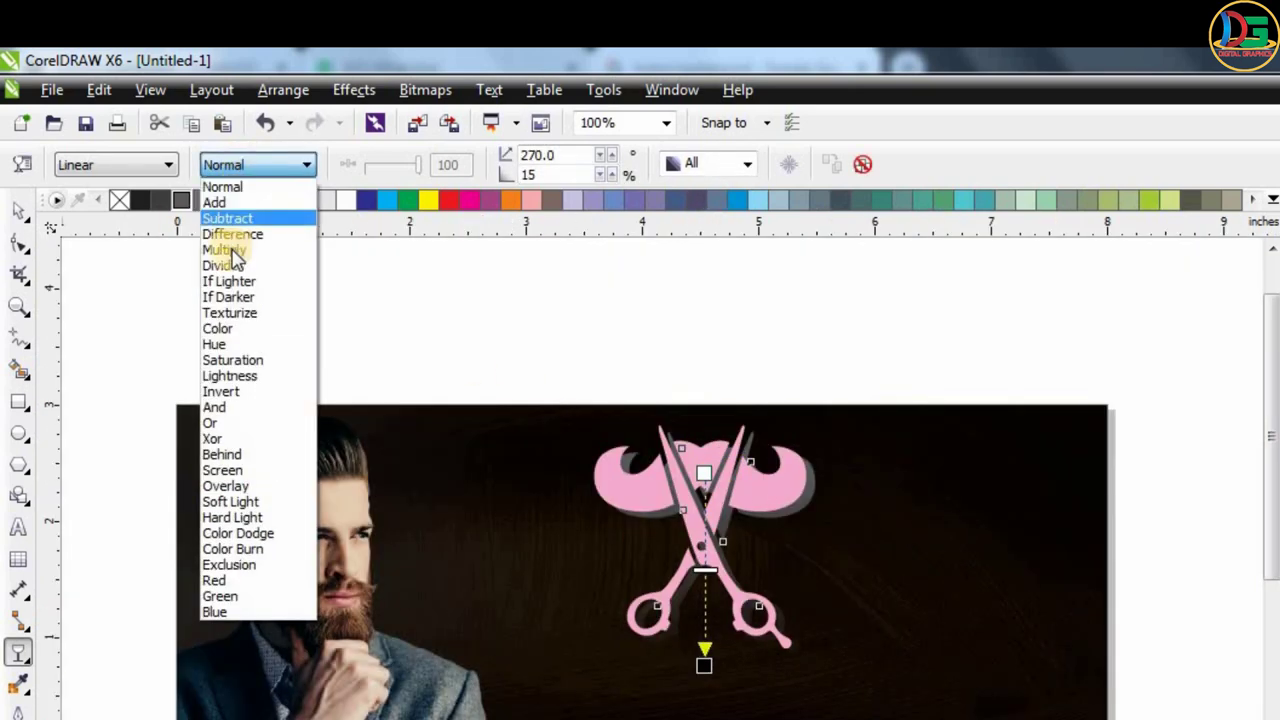
pyautogui.click(225, 250)
pyautogui.scroll(1, 723, 557)
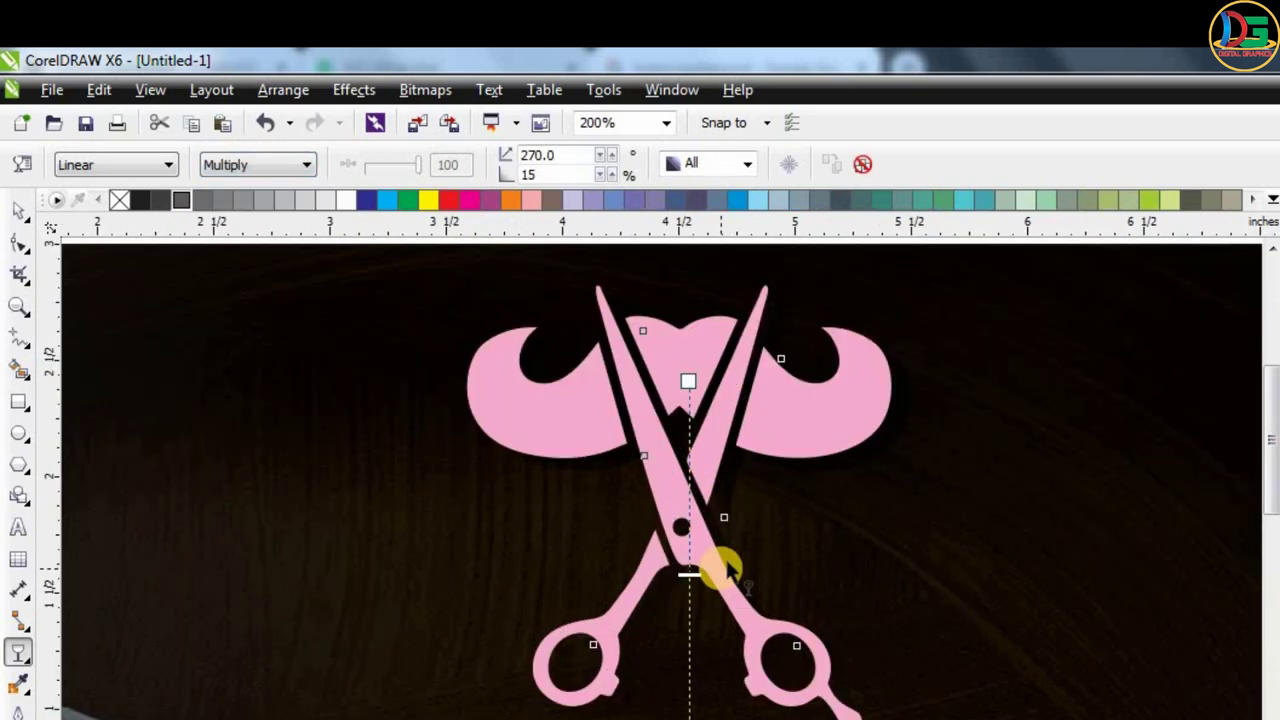
pyautogui.scroll(1, 714, 560)
pyautogui.scroll(1, 424, 325)
pyautogui.scroll(-2, 424, 325)
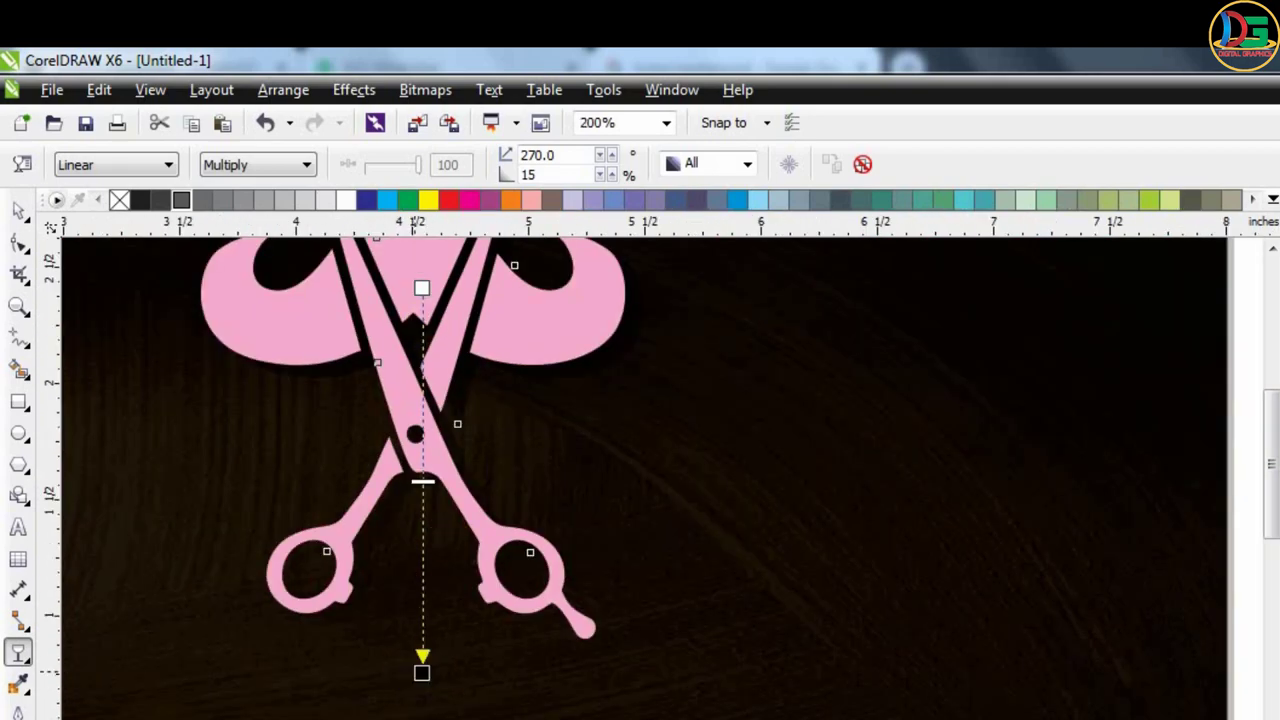
pyautogui.moveTo(422, 672); pyautogui.dragTo(386, 672)
pyautogui.scroll(2, 514, 414)
pyautogui.scroll(-2, 523, 357)
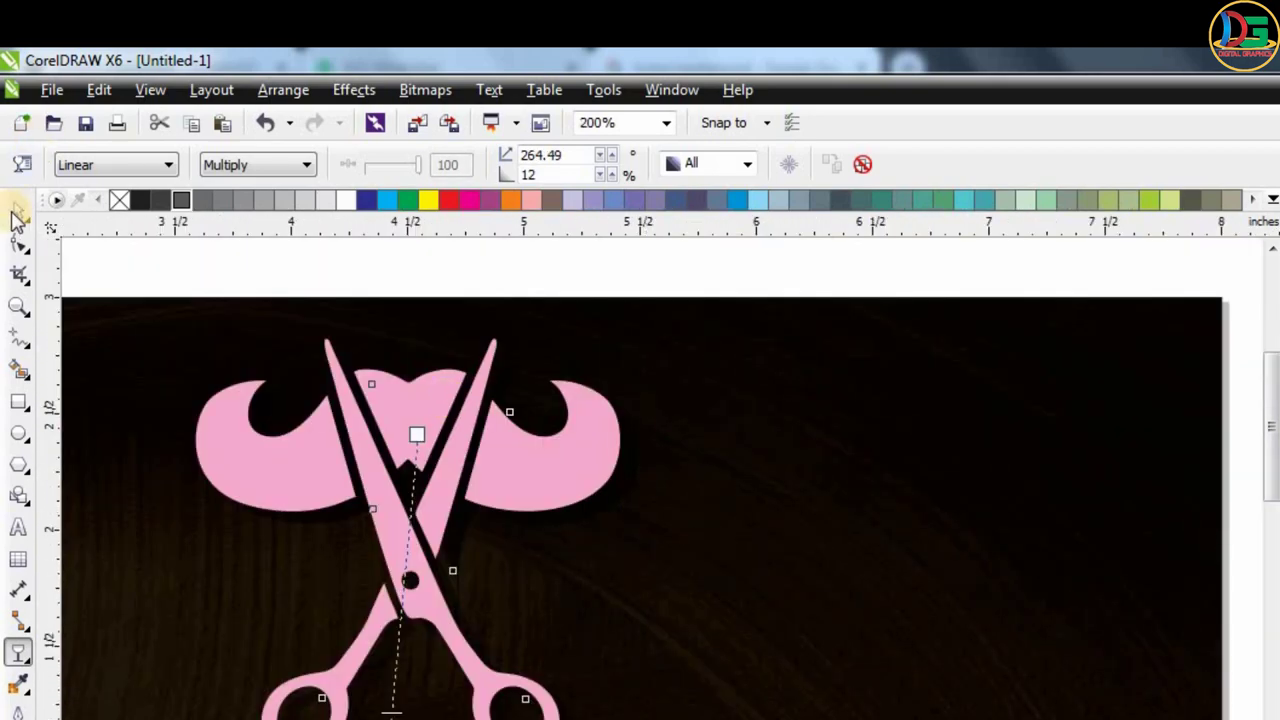
pyautogui.scroll(-2, 685, 403)
pyautogui.click(837, 345)
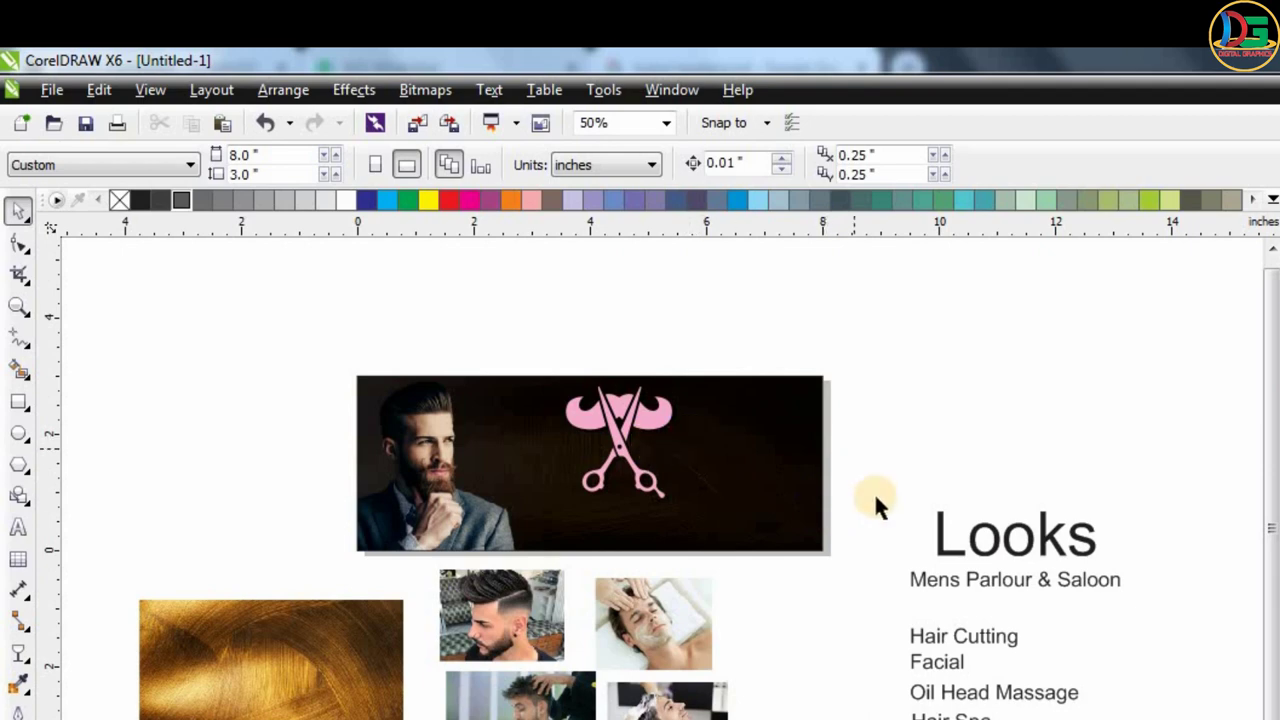
# Move the Looks title above the banner and try the Ticket One Star font.
pyautogui.moveTo(945, 545); pyautogui.dragTo(563, 300)
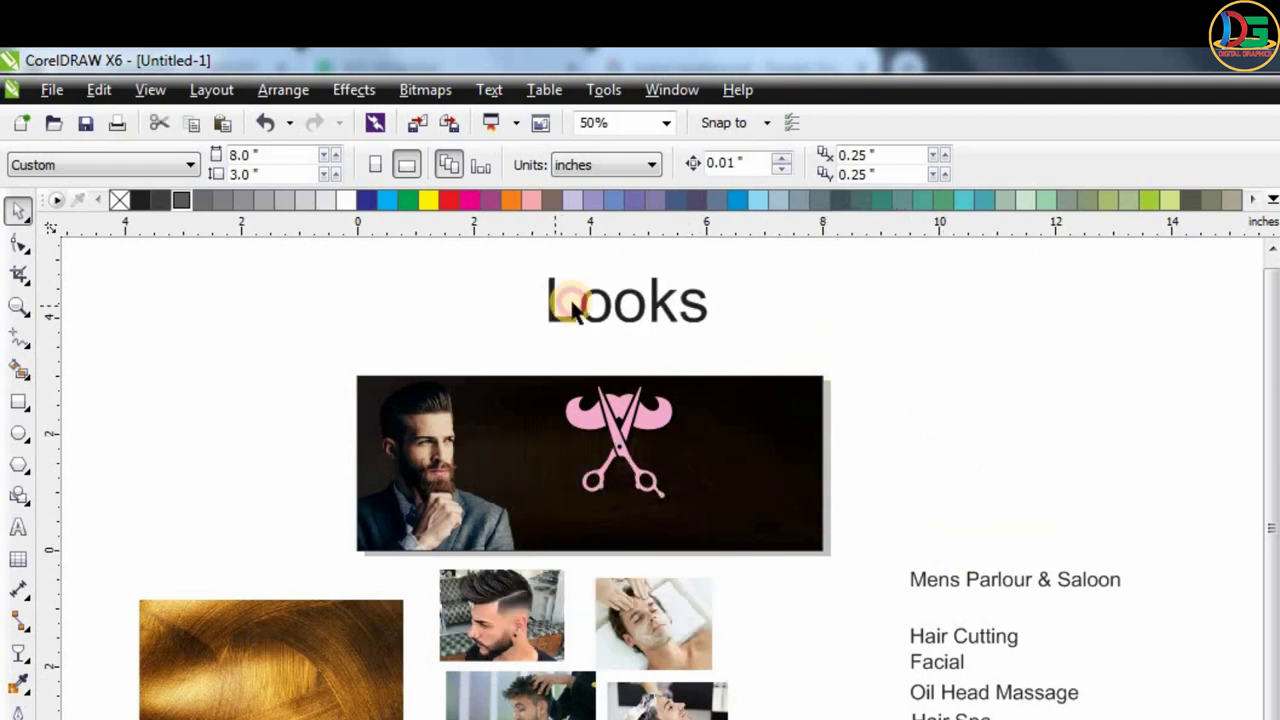
pyautogui.scroll(2, 620, 240)
pyautogui.click(582, 164)
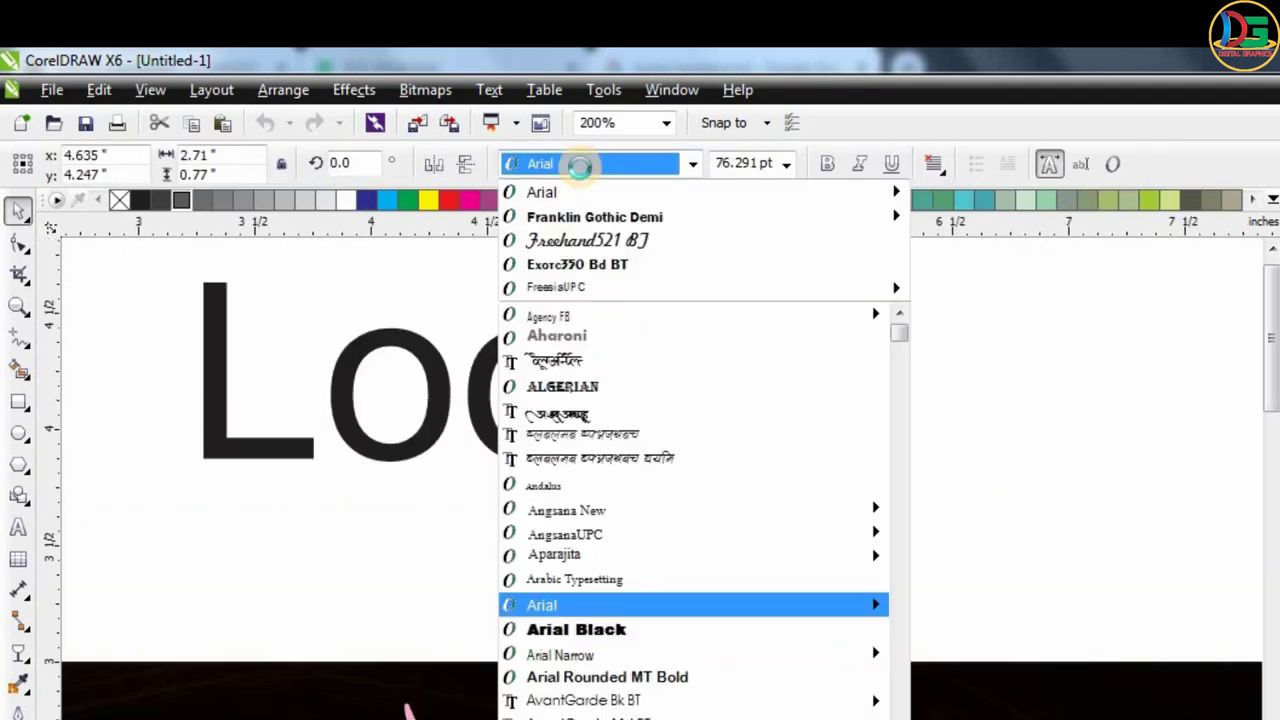
pyautogui.write('Ticket One Star')
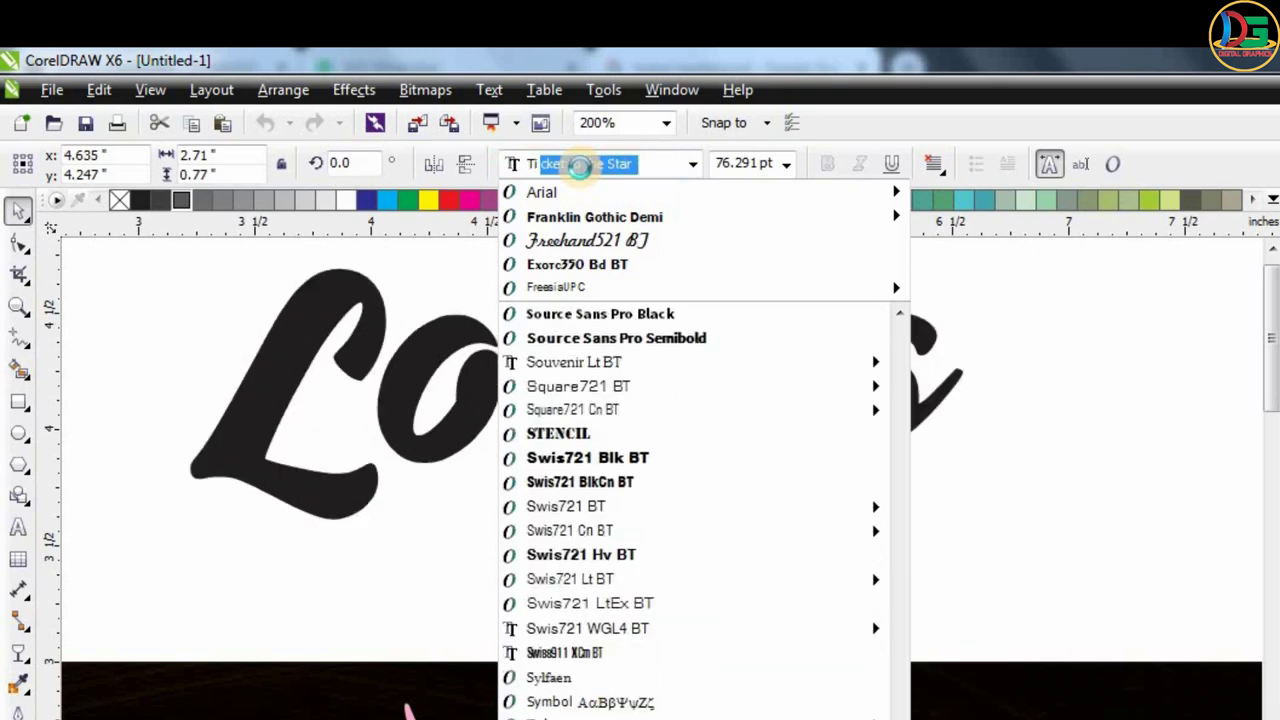
pyautogui.press('Return')
pyautogui.scroll(-2, 512, 357)
pyautogui.scroll(2, 512, 357)
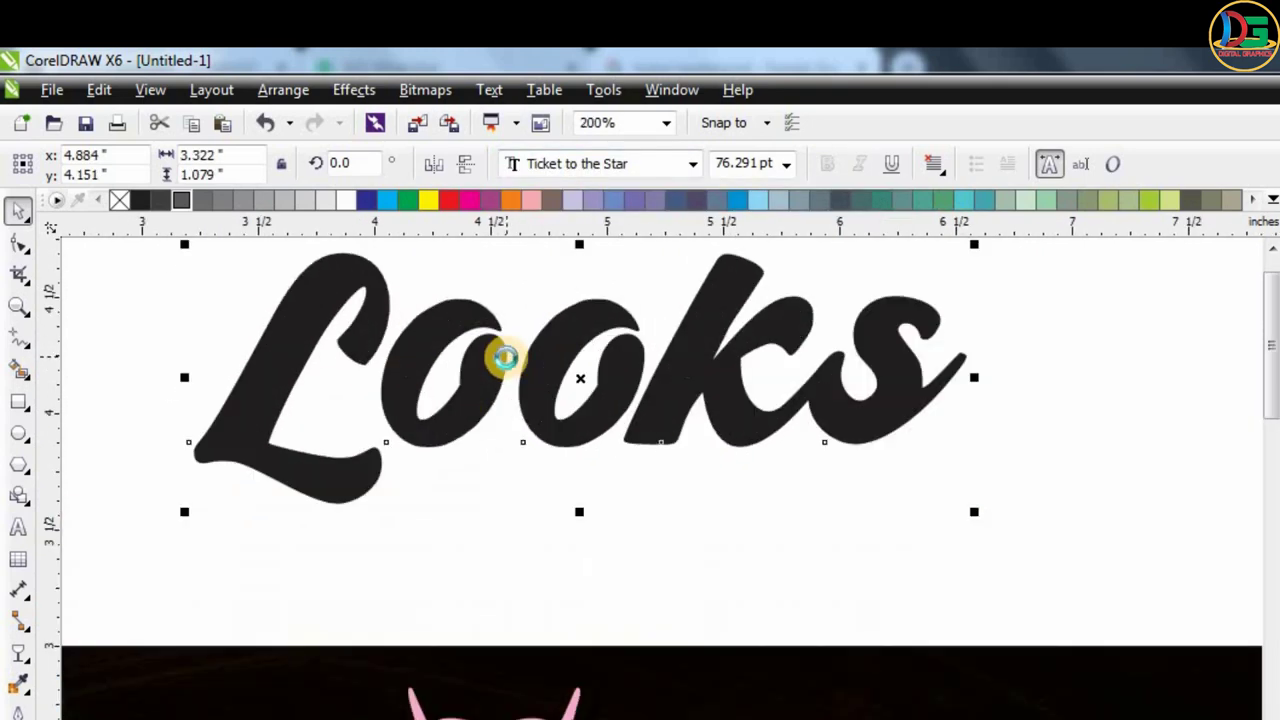
pyautogui.scroll(-2, 512, 357)
# Place the Looks title behind the logo, set it in Impact, then shrink and widen it.
pyautogui.moveTo(512, 357); pyautogui.dragTo(512, 500)
pyautogui.scroll(1, 512, 500)
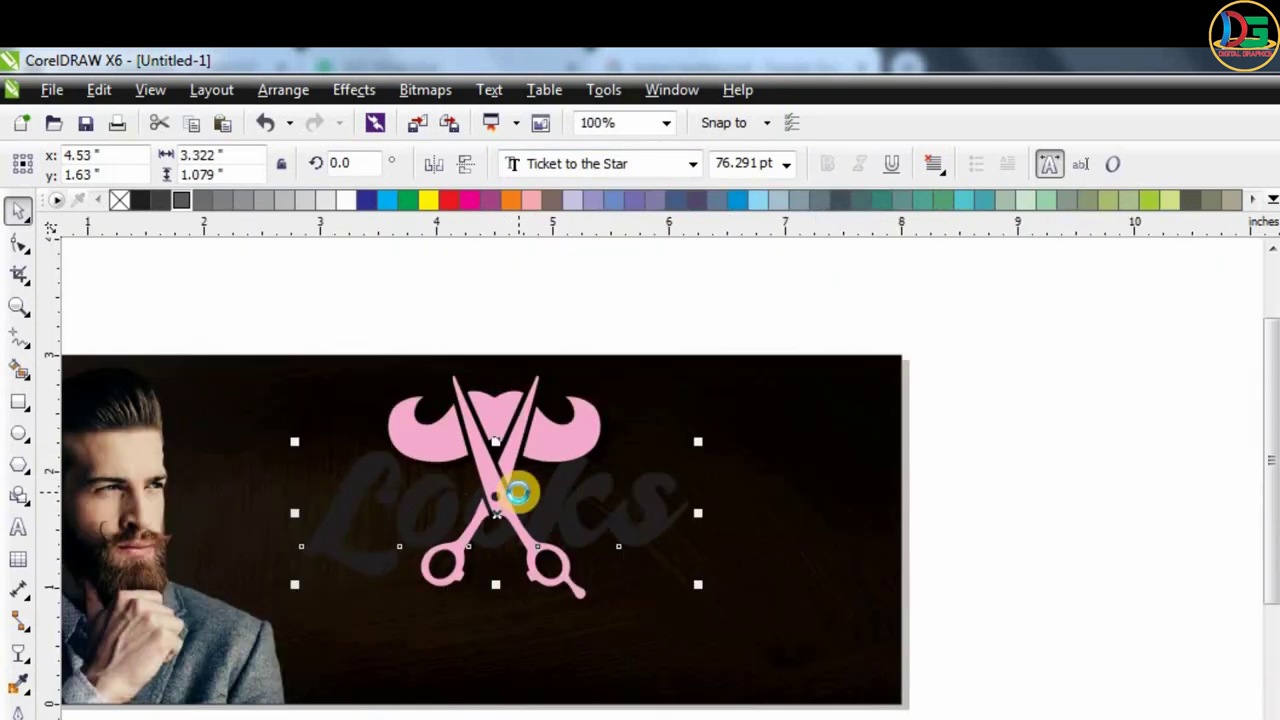
pyautogui.click(572, 165)
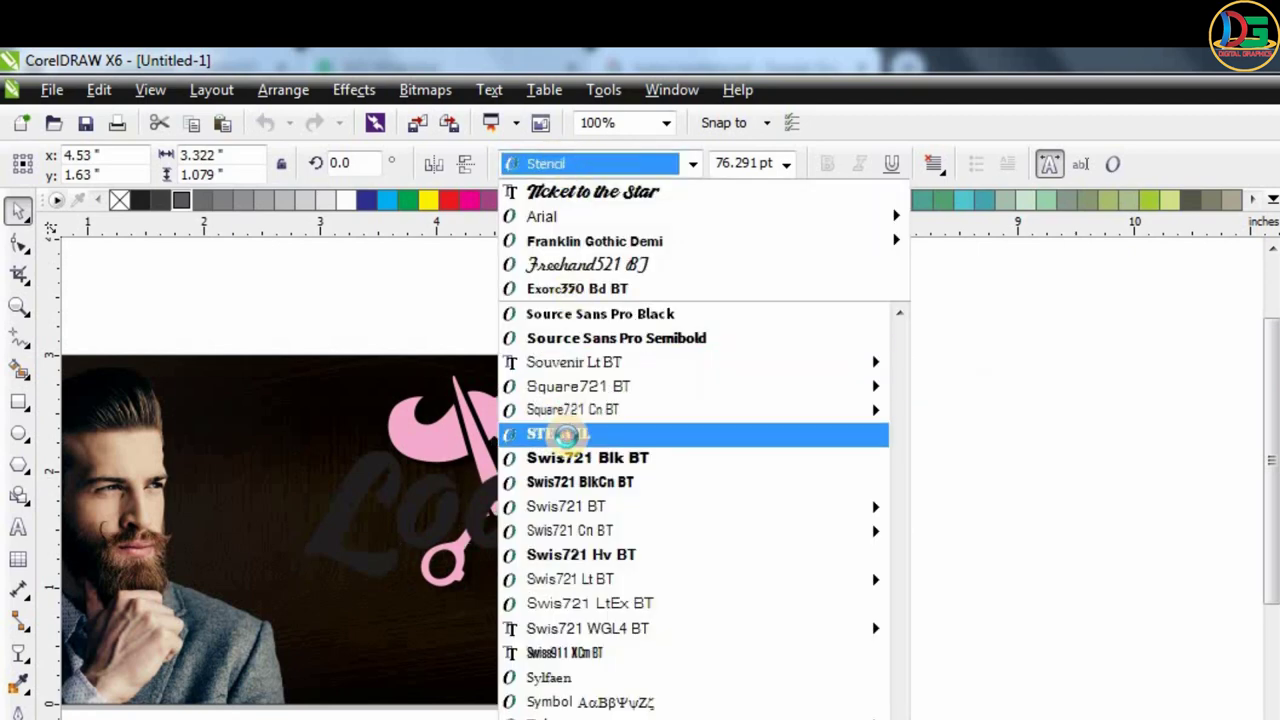
pyautogui.click(558, 433)
pyautogui.click(610, 163)
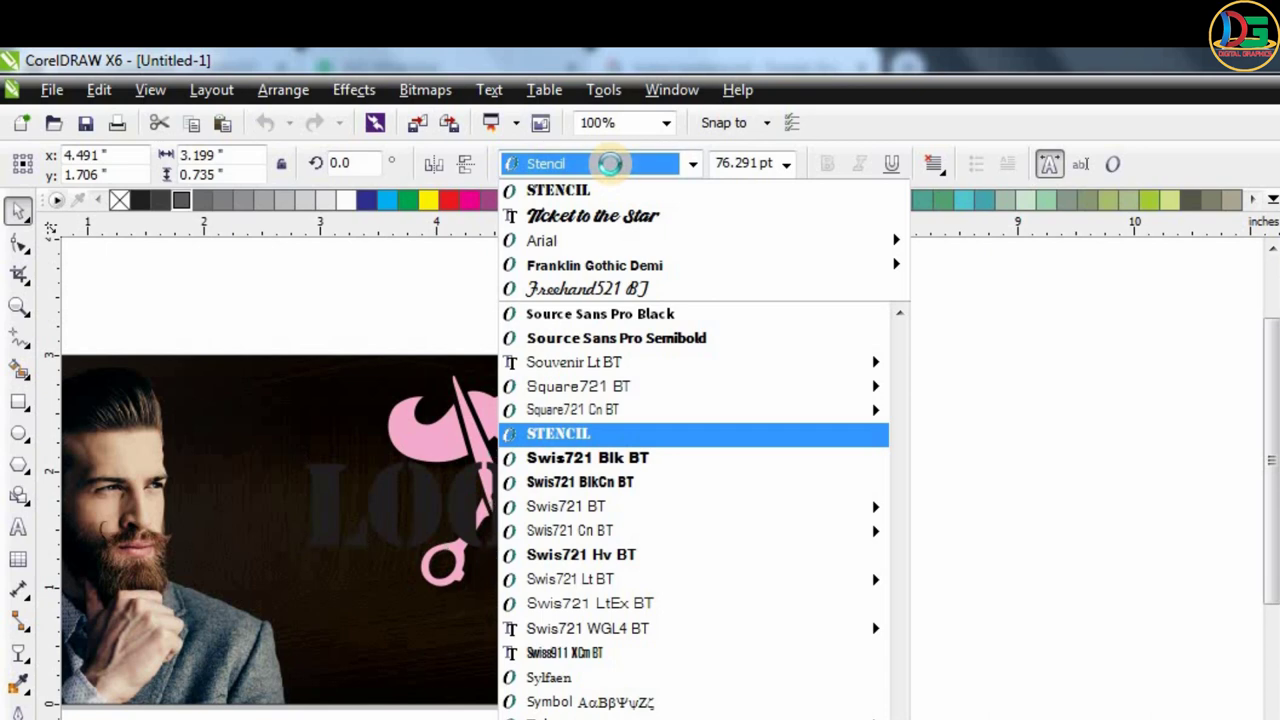
pyautogui.write('Impact')
pyautogui.press('Return')
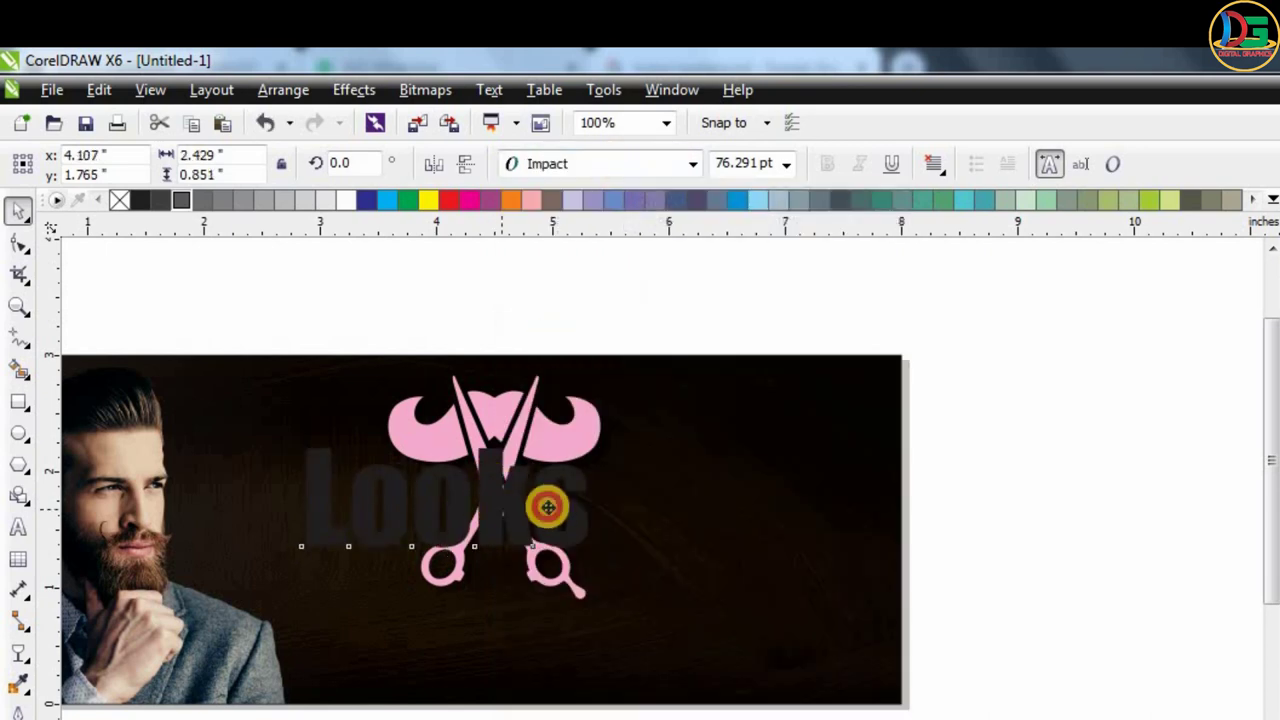
pyautogui.scroll(1, 547, 507)
pyautogui.moveTo(721, 376); pyautogui.dragTo(729, 380)
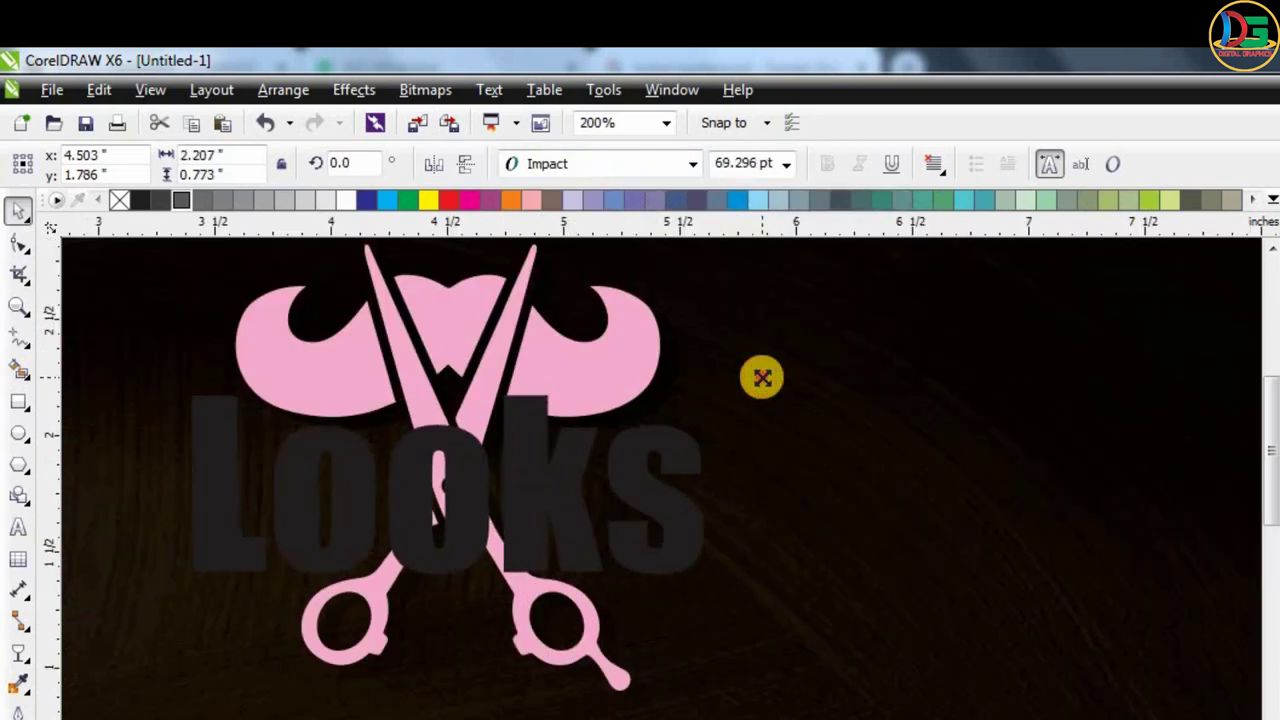
pyautogui.moveTo(729, 484); pyautogui.dragTo(778, 484)
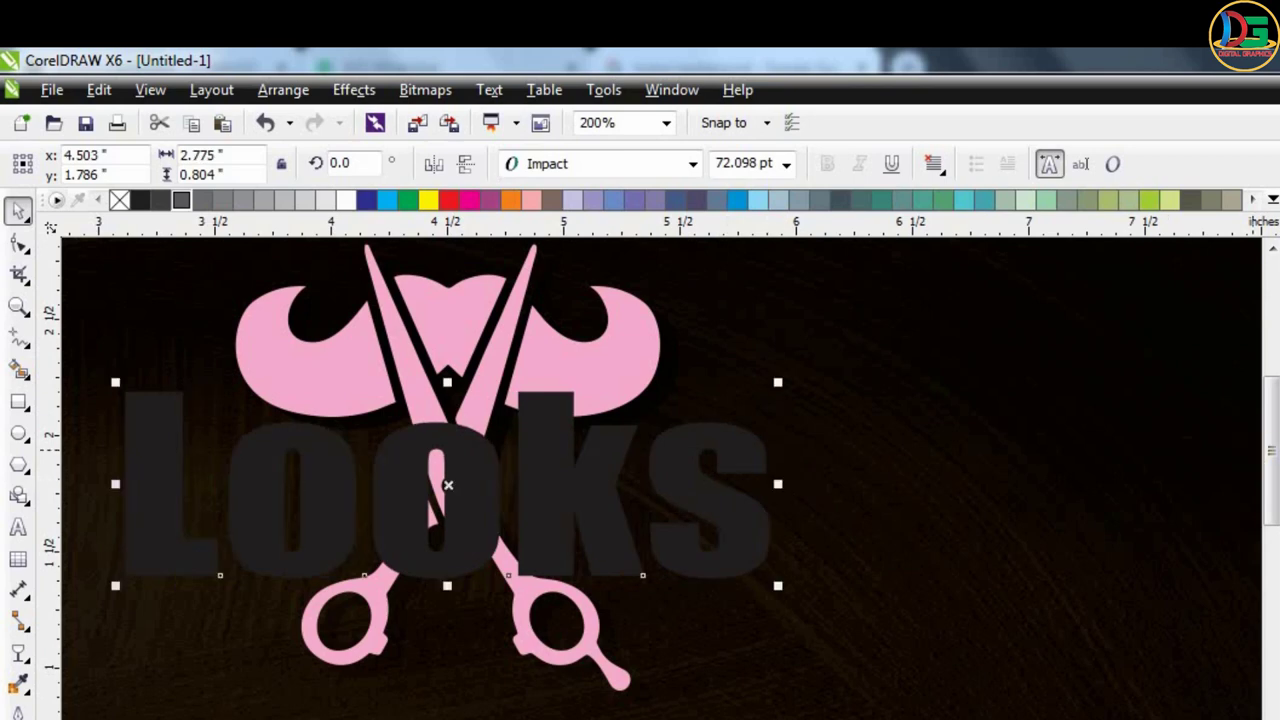
pyautogui.scroll(-1, 831, 451)
# Try moving the scissors logo and filling it white, undoing both changes.
pyautogui.press('Escape')
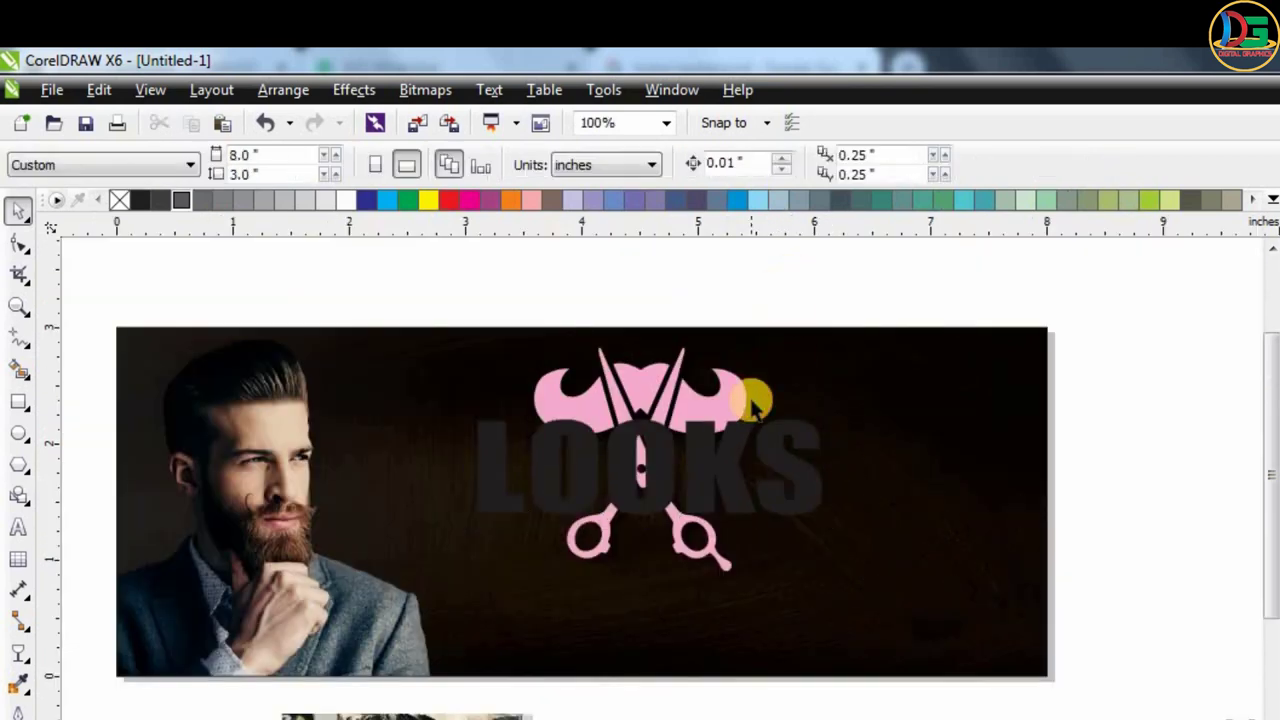
pyautogui.moveTo(740, 393); pyautogui.dragTo(738, 348)
pyautogui.hotkey('ctrl', 'z')
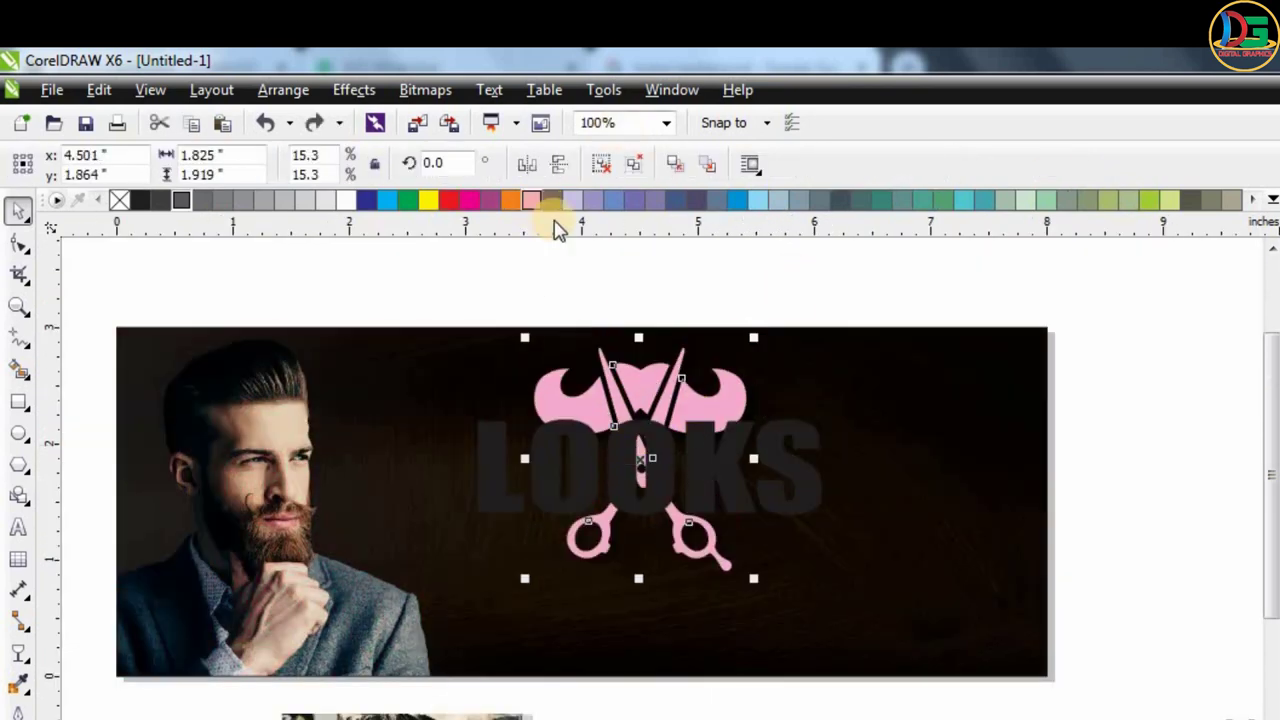
pyautogui.click(330, 204)
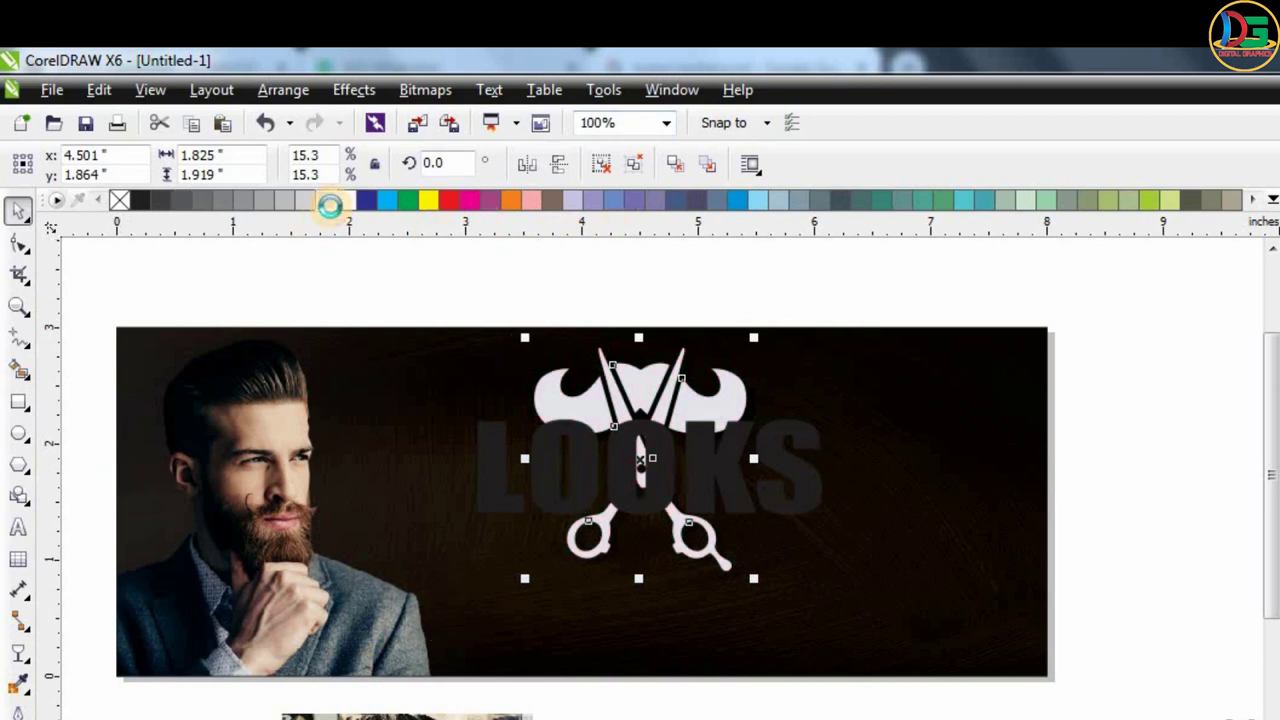
pyautogui.hotkey('ctrl', 'z')
pyautogui.scroll(1, 683, 383)
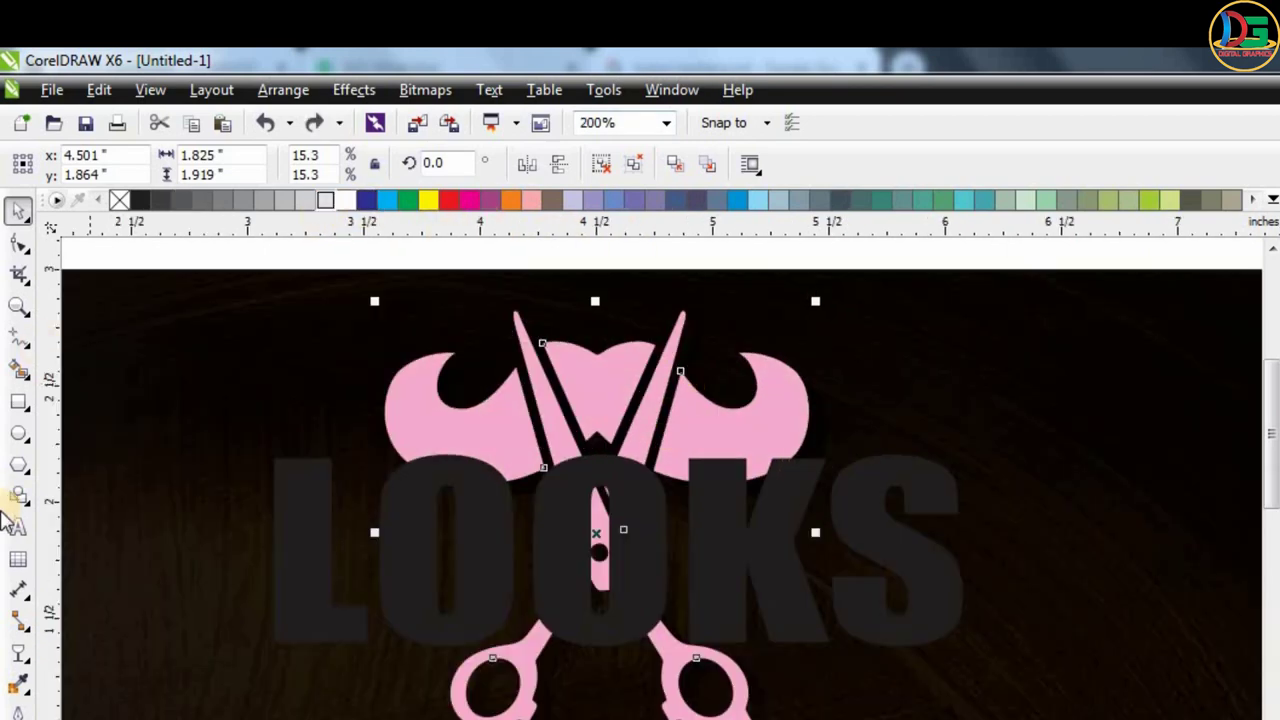
# Give the pink scissors logo a vertical linear transparency stretched upward.
pyautogui.click(18, 652)
pyautogui.moveTo(571, 322); pyautogui.dragTo(623, 591)
pyautogui.scroll(-1, 623, 591)
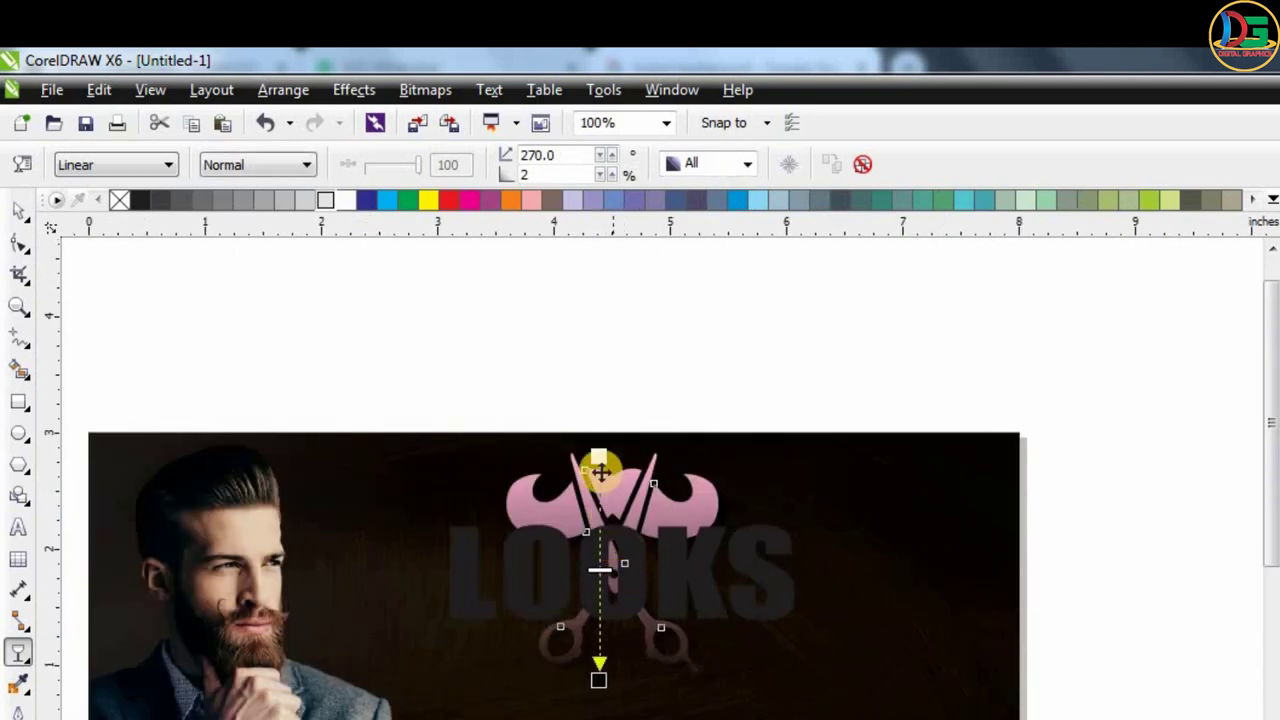
pyautogui.moveTo(600, 466); pyautogui.dragTo(608, 265)
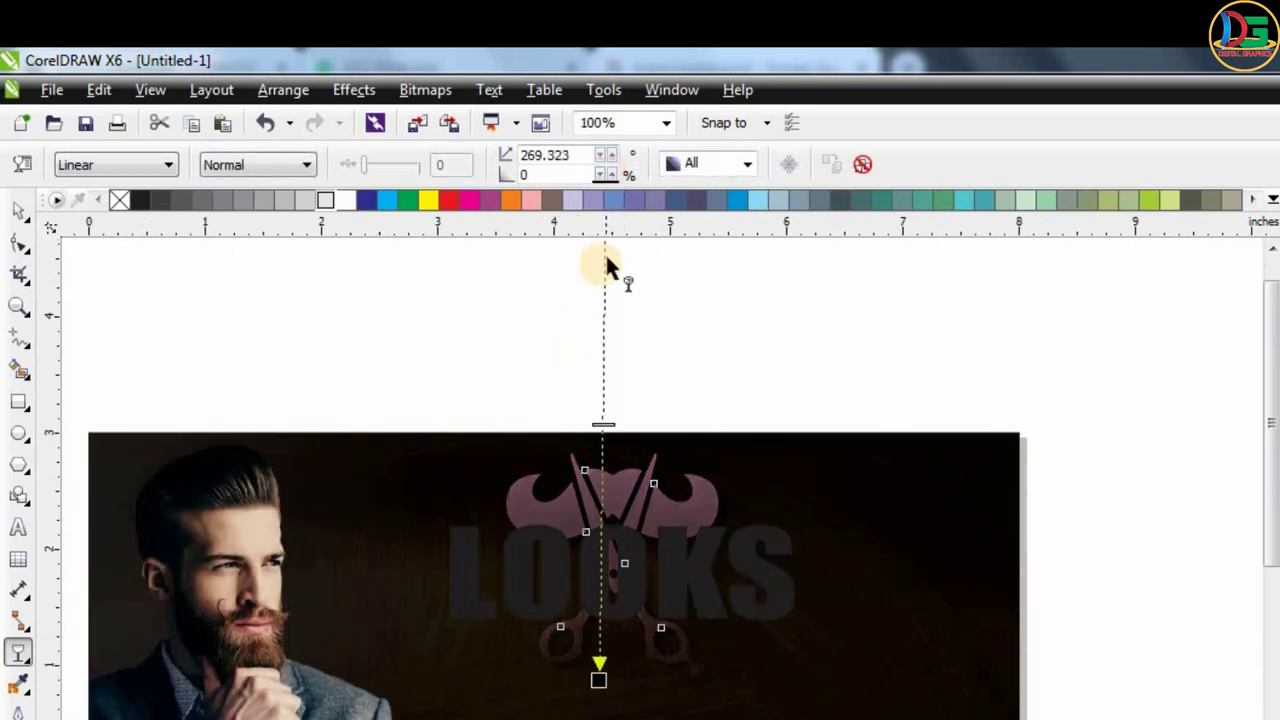
pyautogui.click(18, 210)
# Scale the LOOKS title up to about 76 pt with its corner handles.
pyautogui.scroll(1, 649, 477)
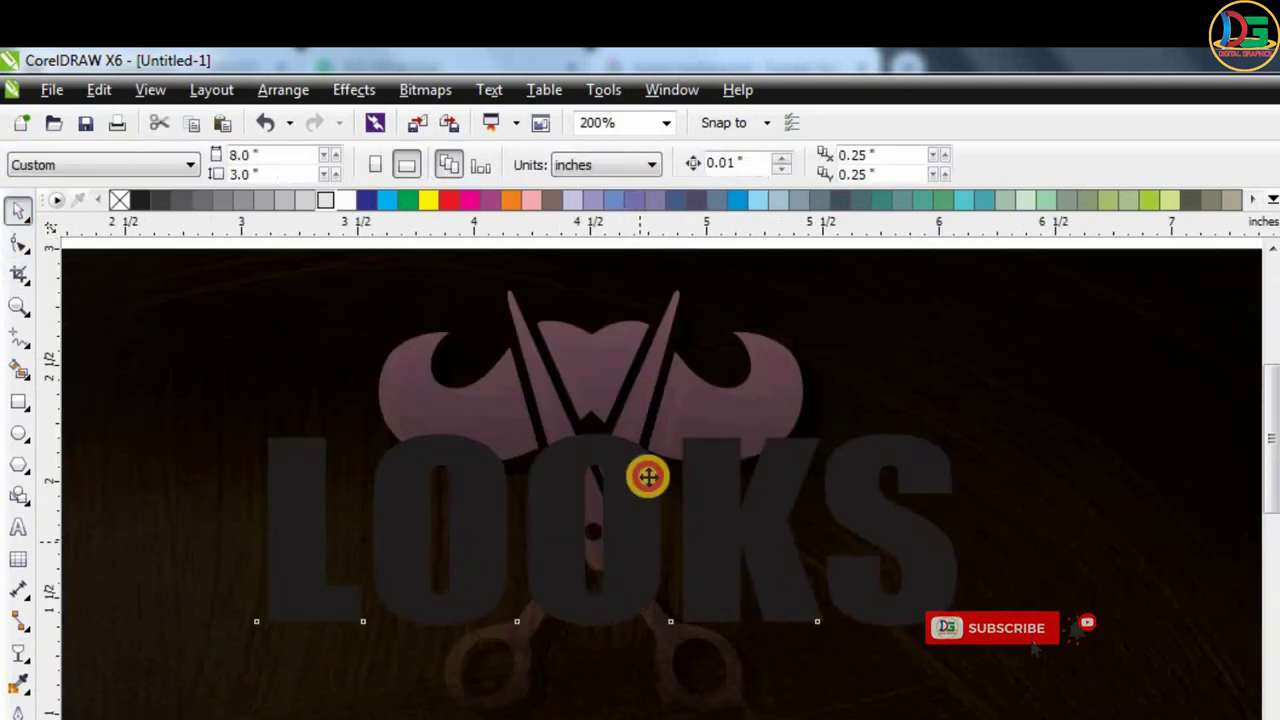
pyautogui.scroll(-1, 651, 483)
pyautogui.click(651, 483)
pyautogui.scroll(1, 655, 480)
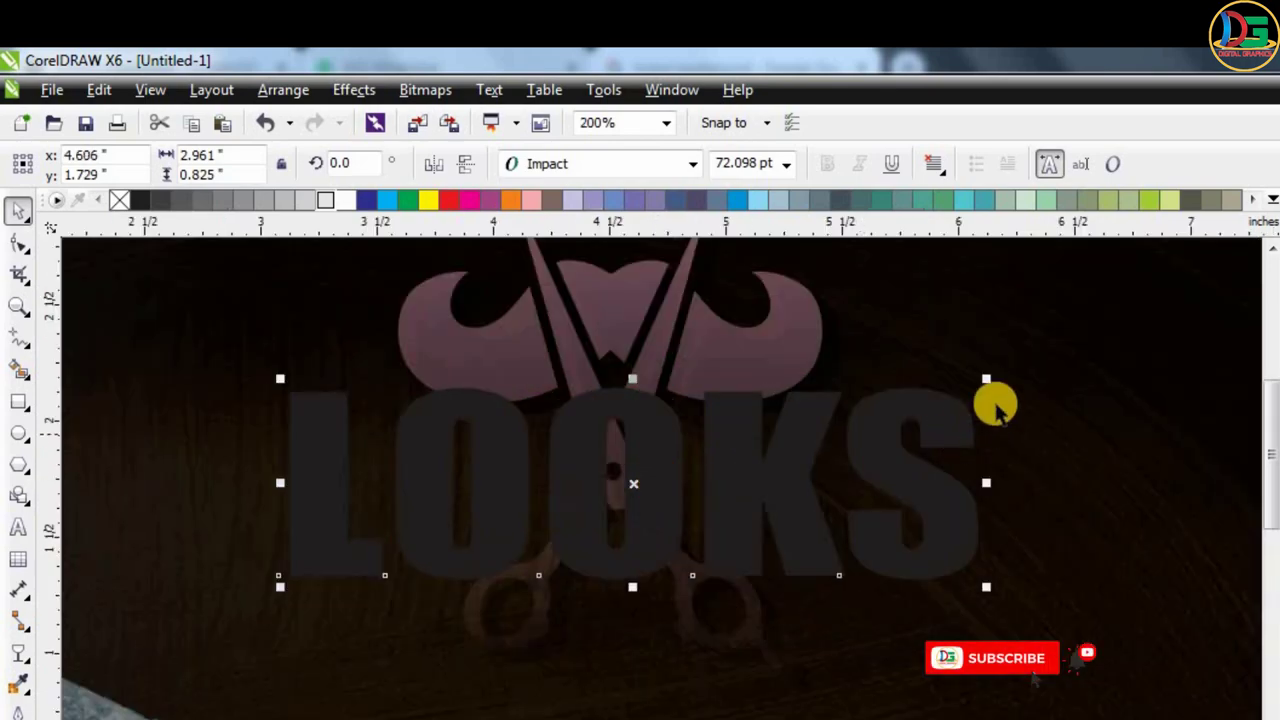
pyautogui.moveTo(986, 375)
pyautogui.mouseDown()
pyautogui.moveTo(921, 381)
pyautogui.moveTo(998, 382)
pyautogui.mouseUp()
pyautogui.moveTo(631, 449); pyautogui.dragTo(625, 457)
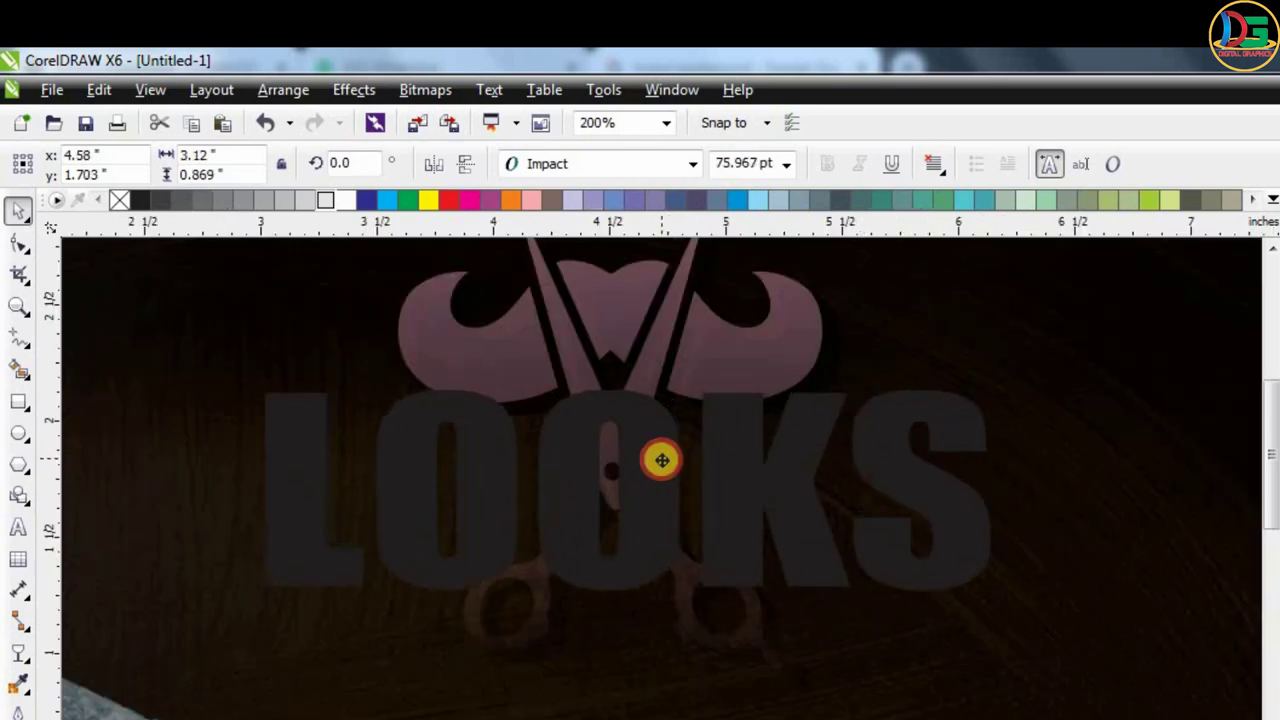
# Set the LOOKS title in the Revenue font.
pyautogui.click(617, 170)
pyautogui.scroll(-2, 605, 610)
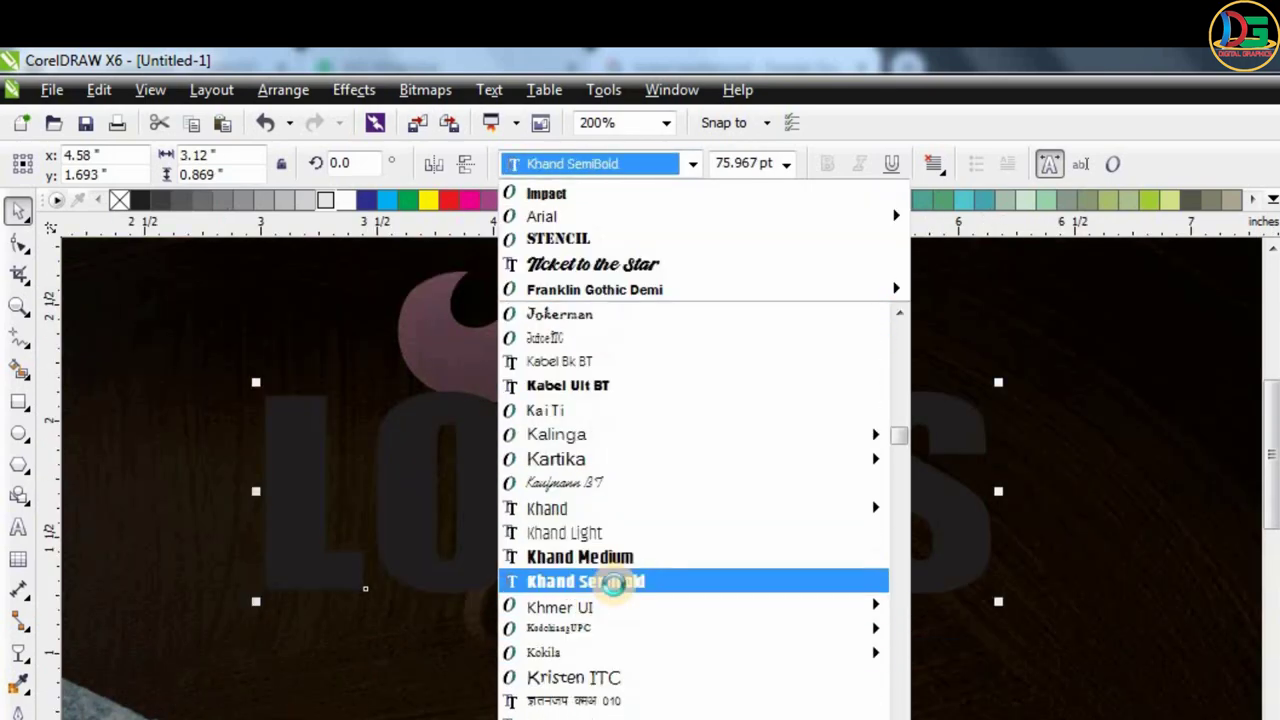
pyautogui.scroll(-3, 601, 600)
pyautogui.scroll(-3, 602, 640)
pyautogui.scroll(-3, 600, 651)
pyautogui.scroll(-3, 600, 651)
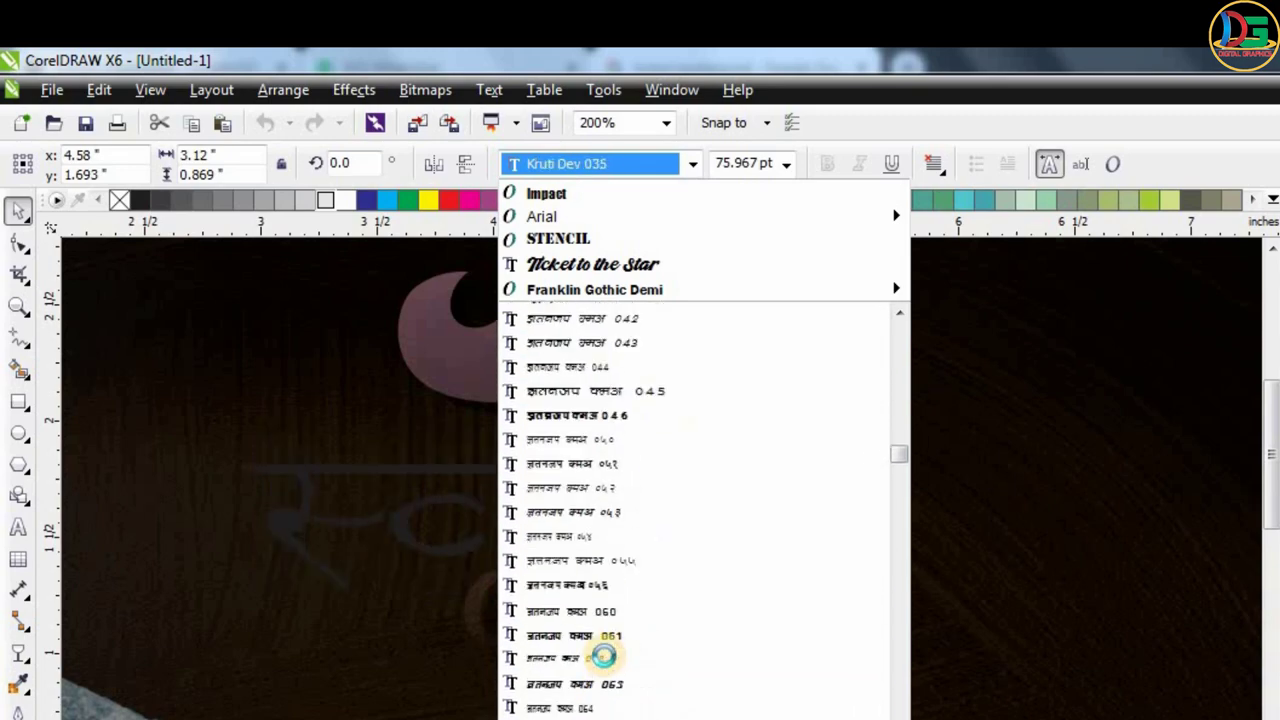
pyautogui.scroll(-3, 603, 655)
pyautogui.click(603, 657)
# Shrink LOOKS to about 56.8 pt and nudge it slightly up and left.
pyautogui.scroll(-1, 605, 655)
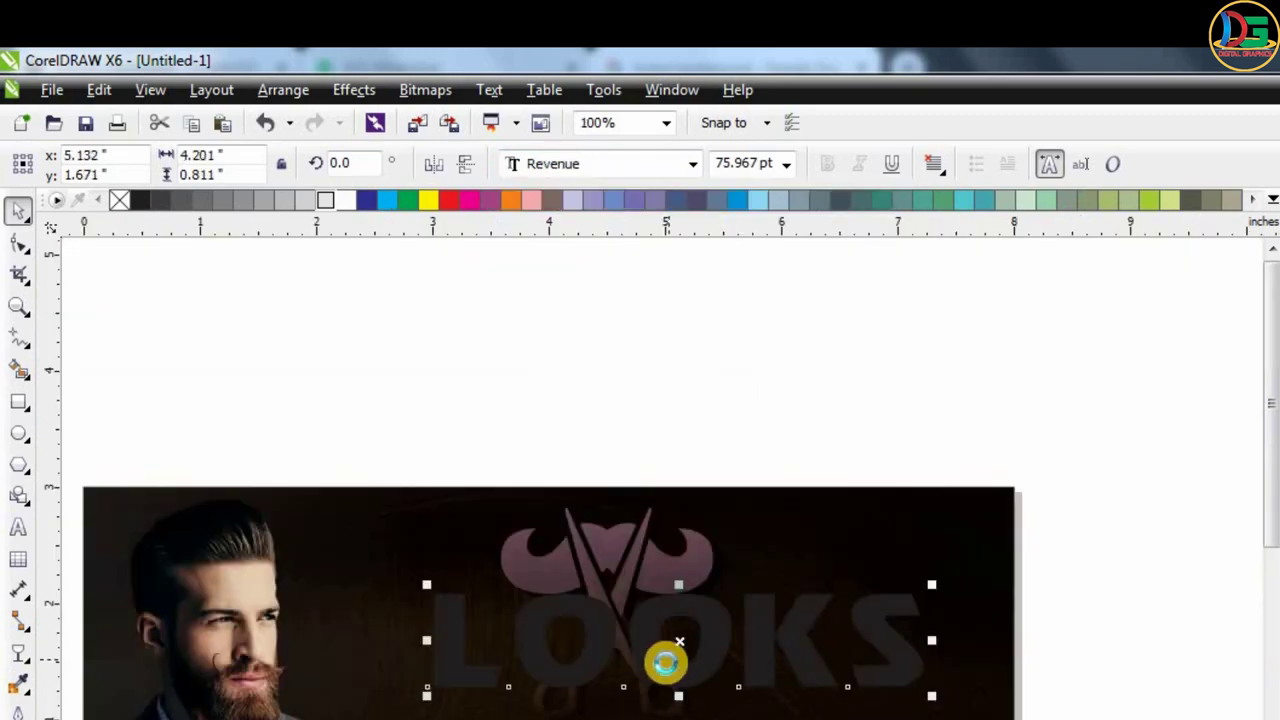
pyautogui.scroll(1, 666, 663)
pyautogui.scroll(-1, 615, 550)
pyautogui.scroll(1, 600, 520)
pyautogui.scroll(-1, 586, 494)
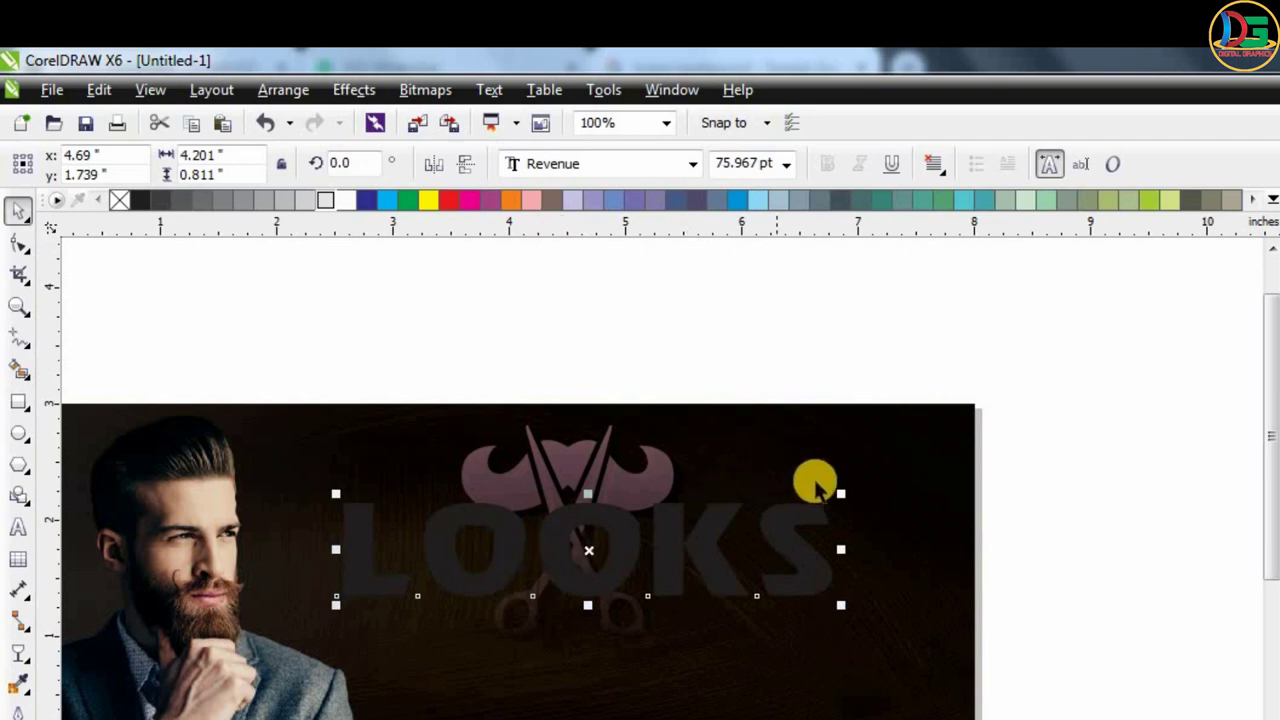
pyautogui.moveTo(786, 493); pyautogui.dragTo(780, 494)
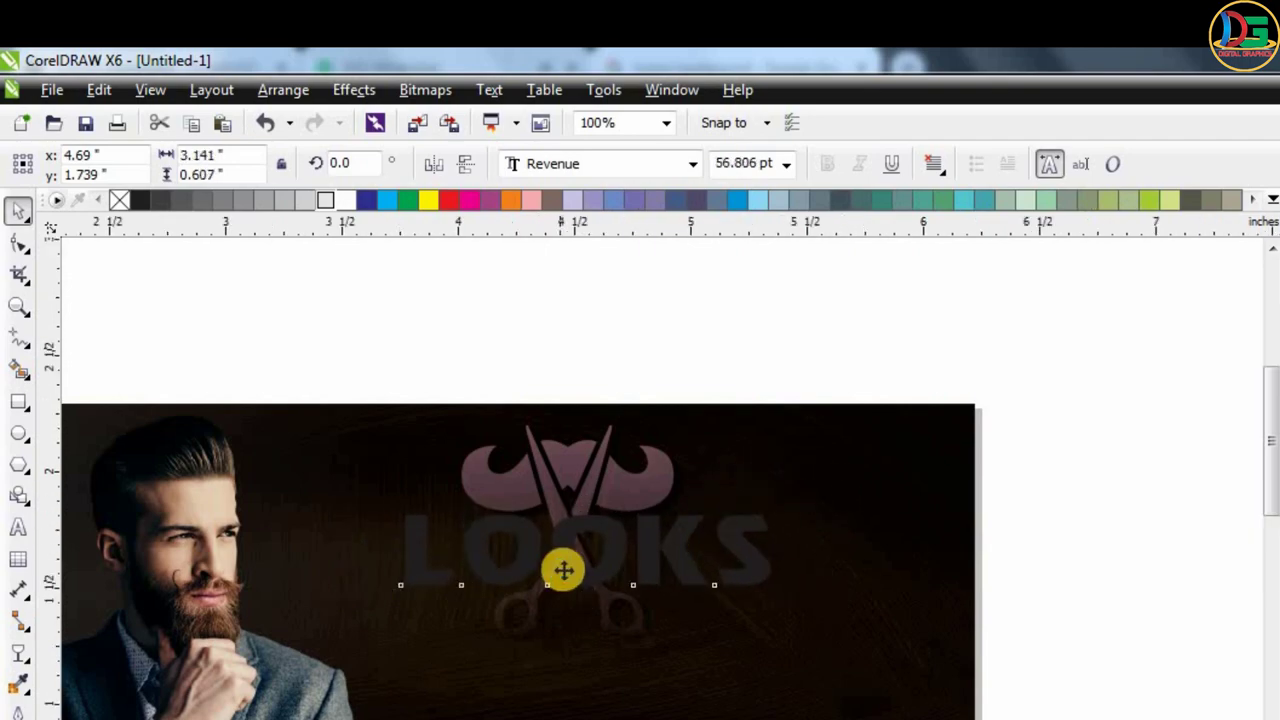
pyautogui.scroll(1, 565, 560)
pyautogui.moveTo(578, 509); pyautogui.dragTo(540, 496)
# Fill LOOKS with a vertical linear fountain from yellow at top to white.
pyautogui.scroll(-1, 500, 420)
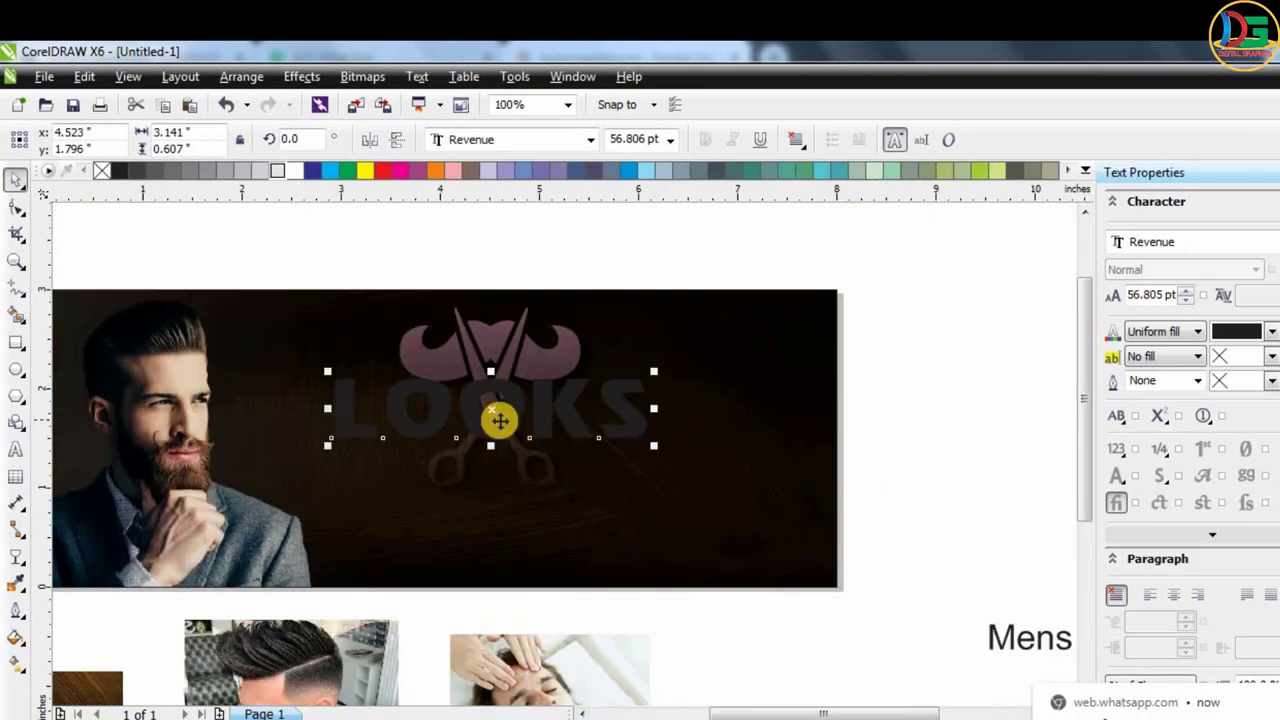
pyautogui.scroll(1, 500, 420)
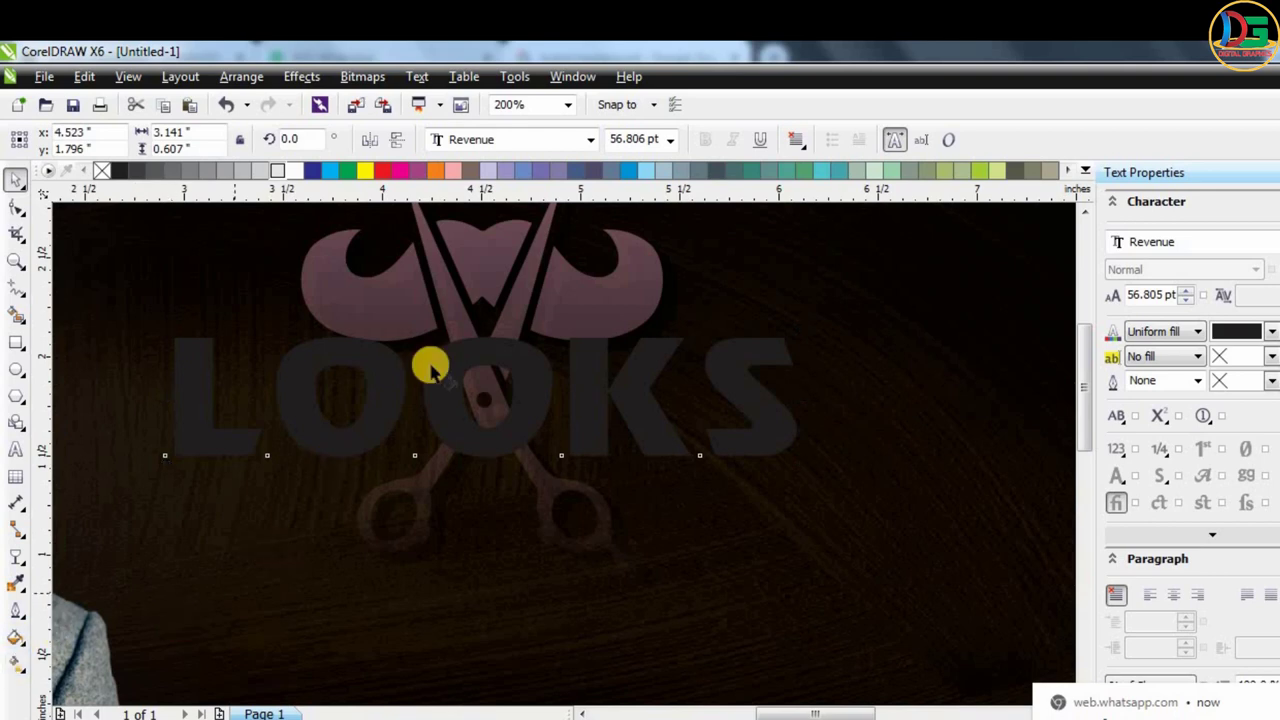
pyautogui.press('g')
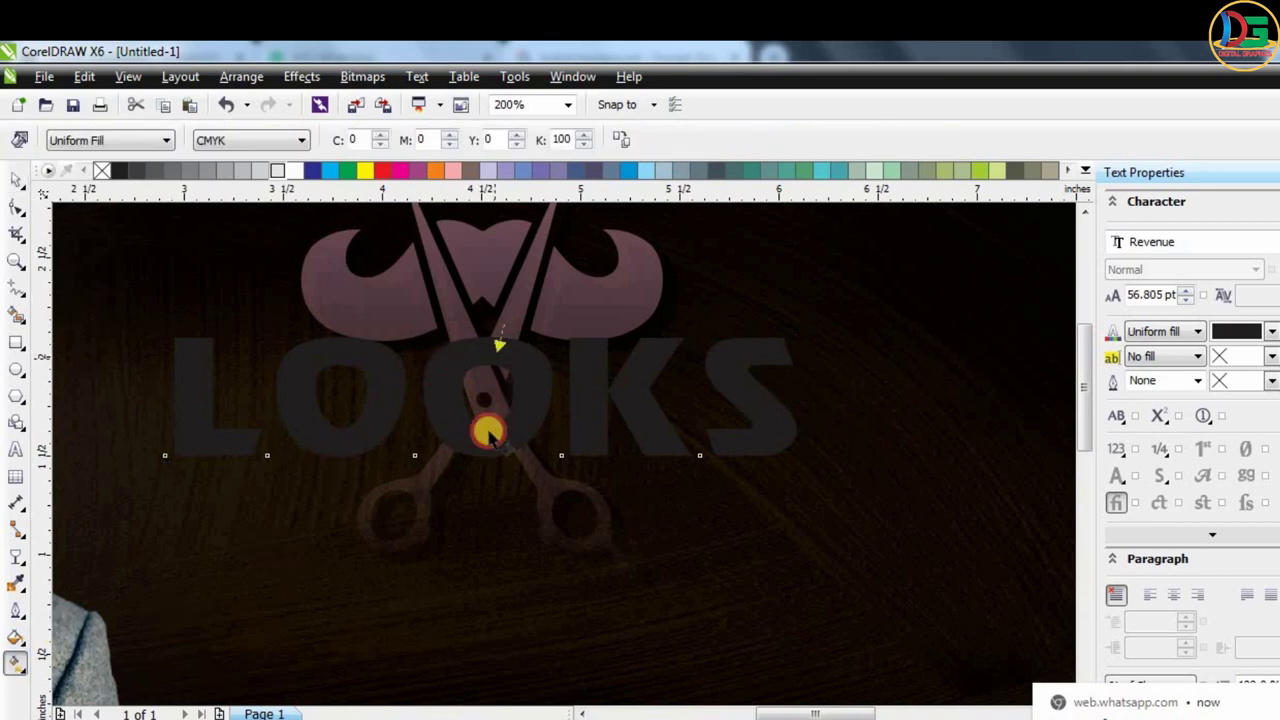
pyautogui.moveTo(503, 325); pyautogui.dragTo(503, 450)
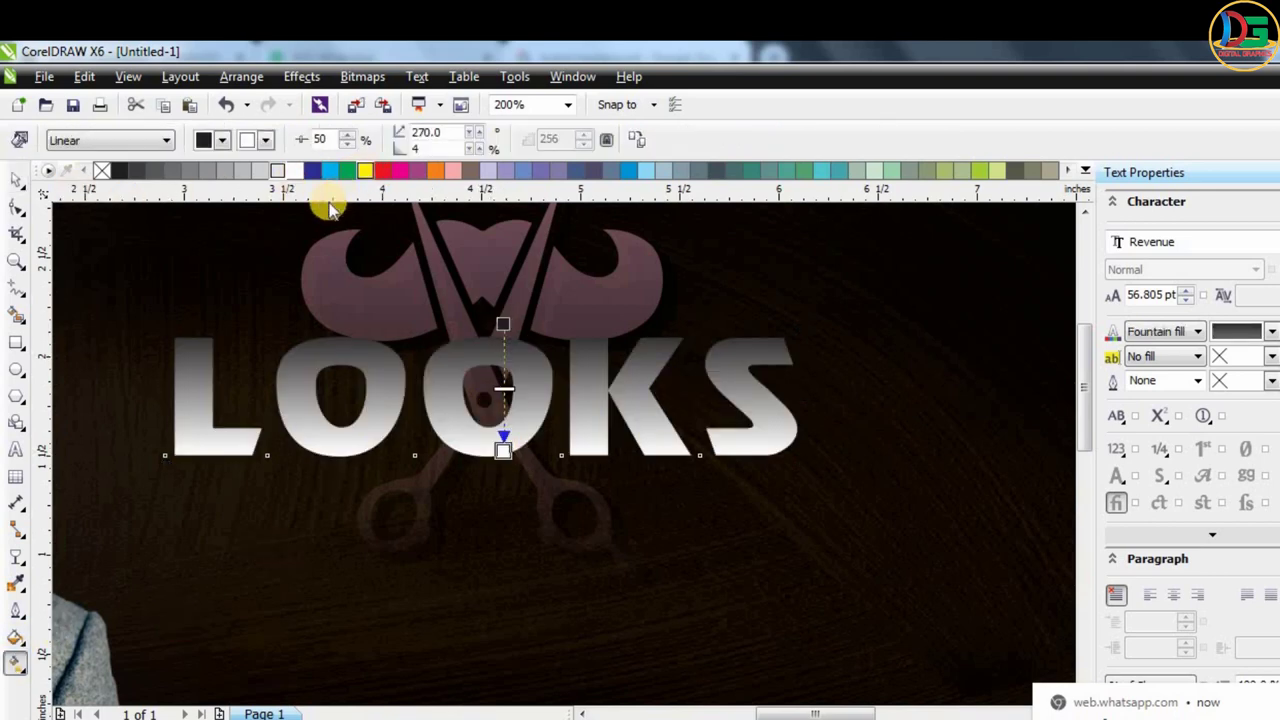
pyautogui.click(490, 320)
pyautogui.moveTo(503, 325); pyautogui.dragTo(503, 322)
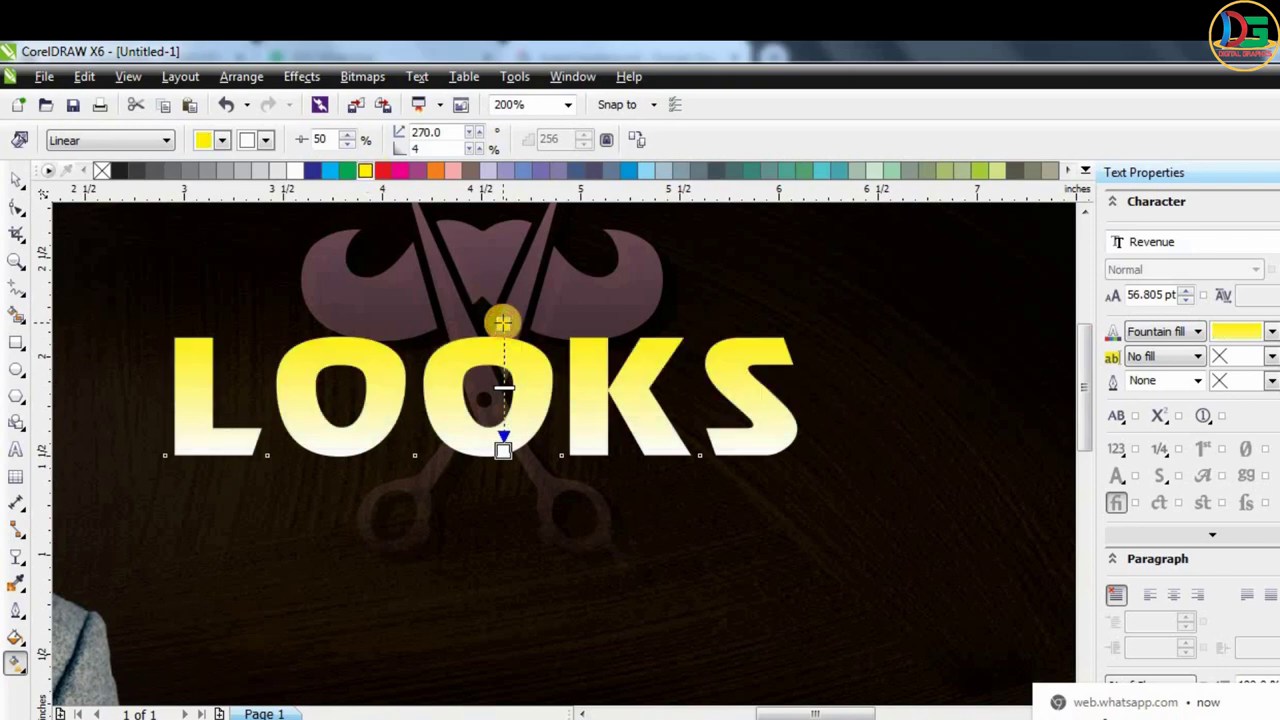
# Return to the Pick tool and reselect the LOOKS text.
pyautogui.scroll(-2, 503, 450)
pyautogui.scroll(2, 540, 422)
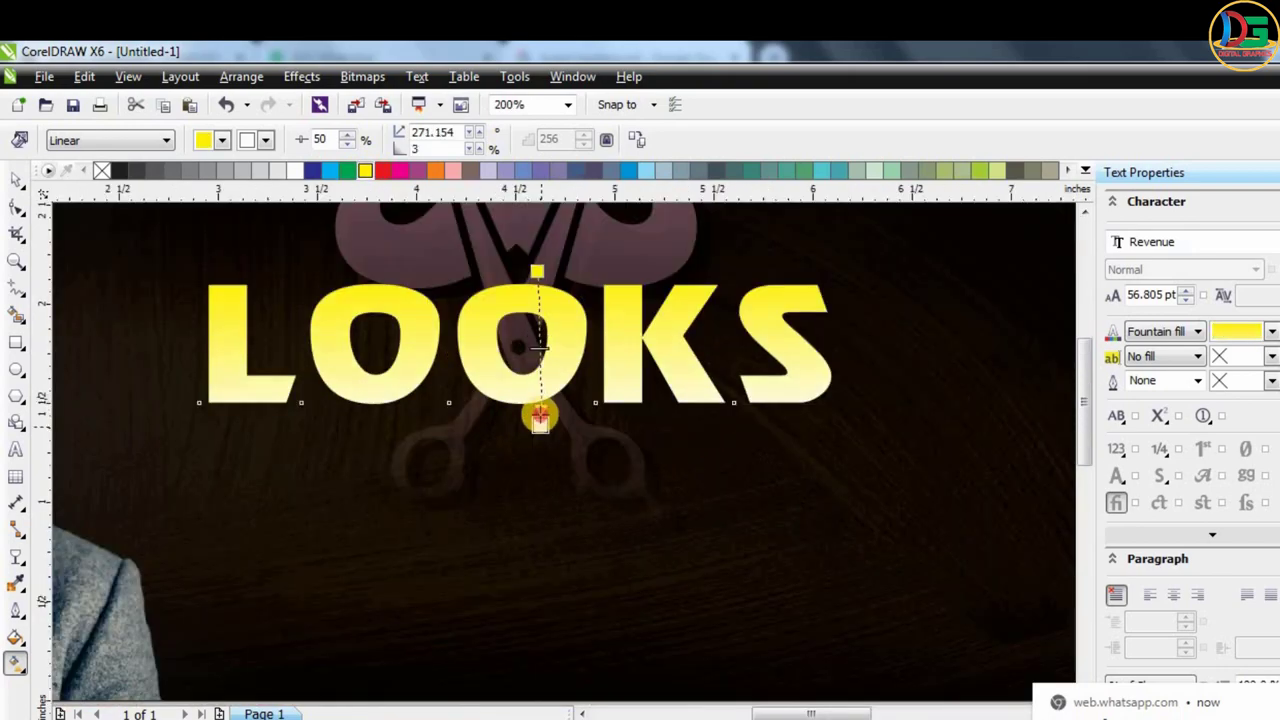
pyautogui.click(16, 178)
pyautogui.scroll(-1, 665, 467)
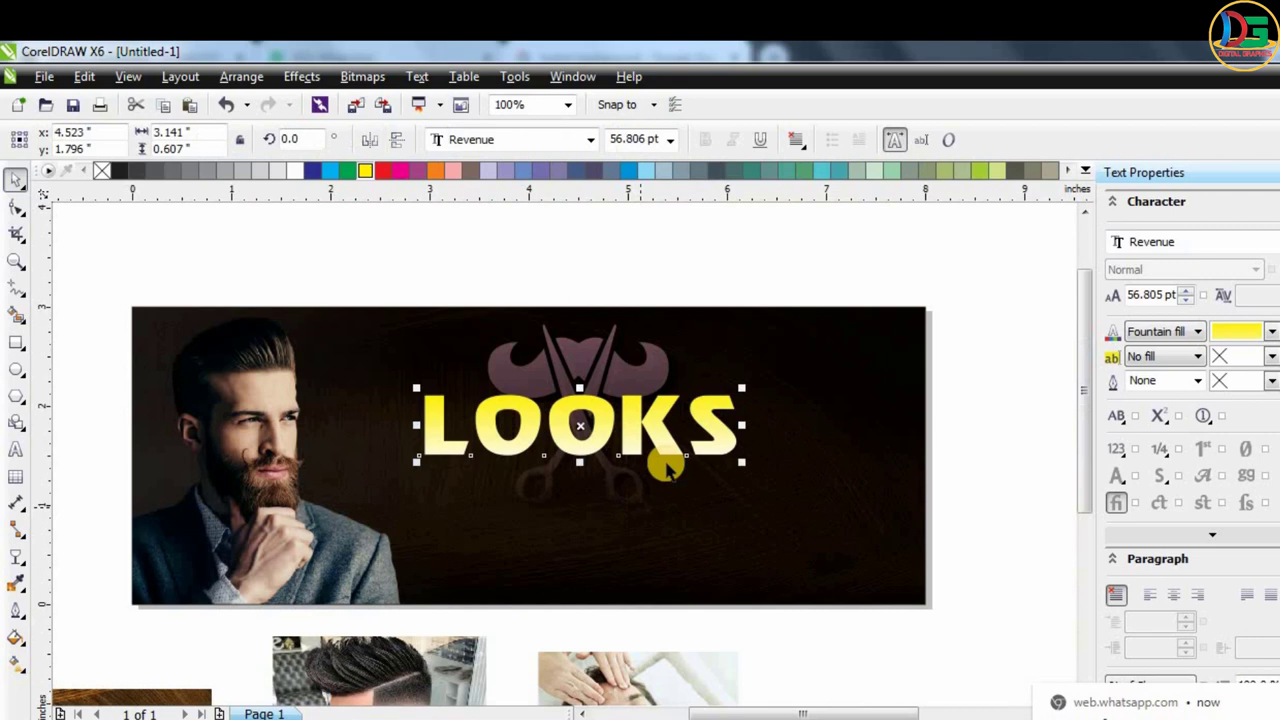
pyautogui.click(668, 337)
pyautogui.scroll(1, 666, 466)
pyautogui.click(643, 400)
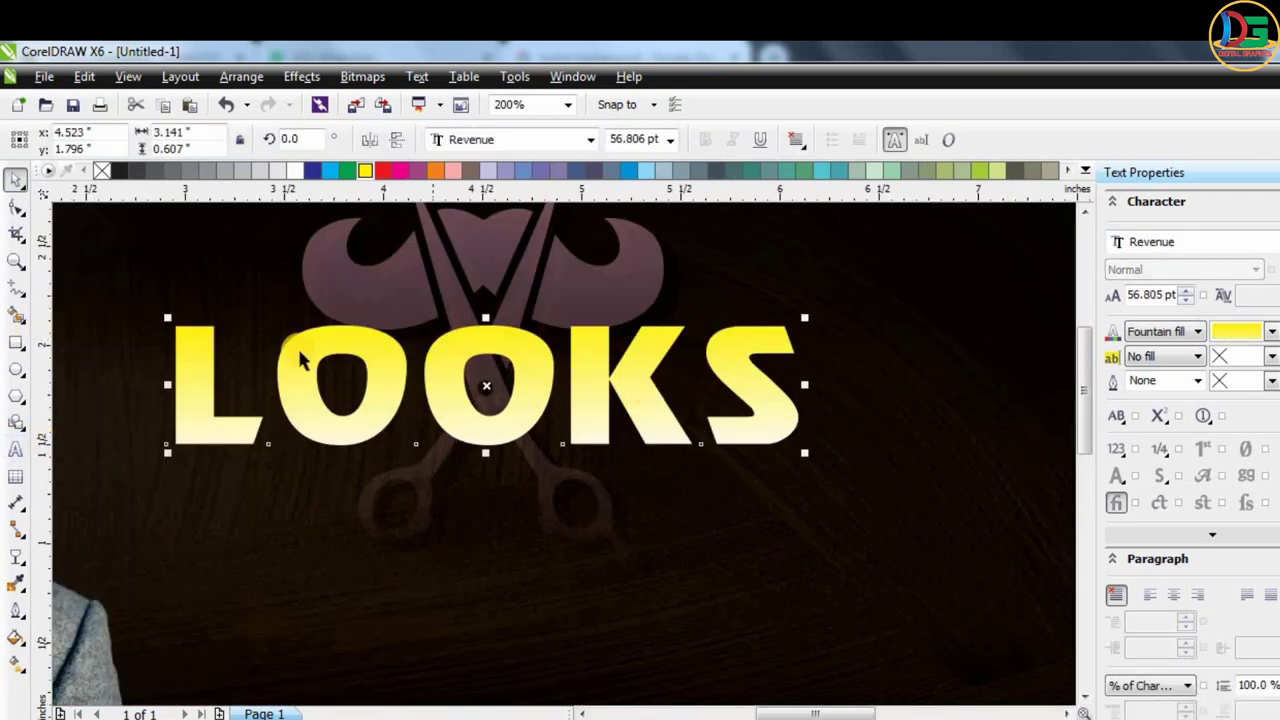
pyautogui.click(16, 556)
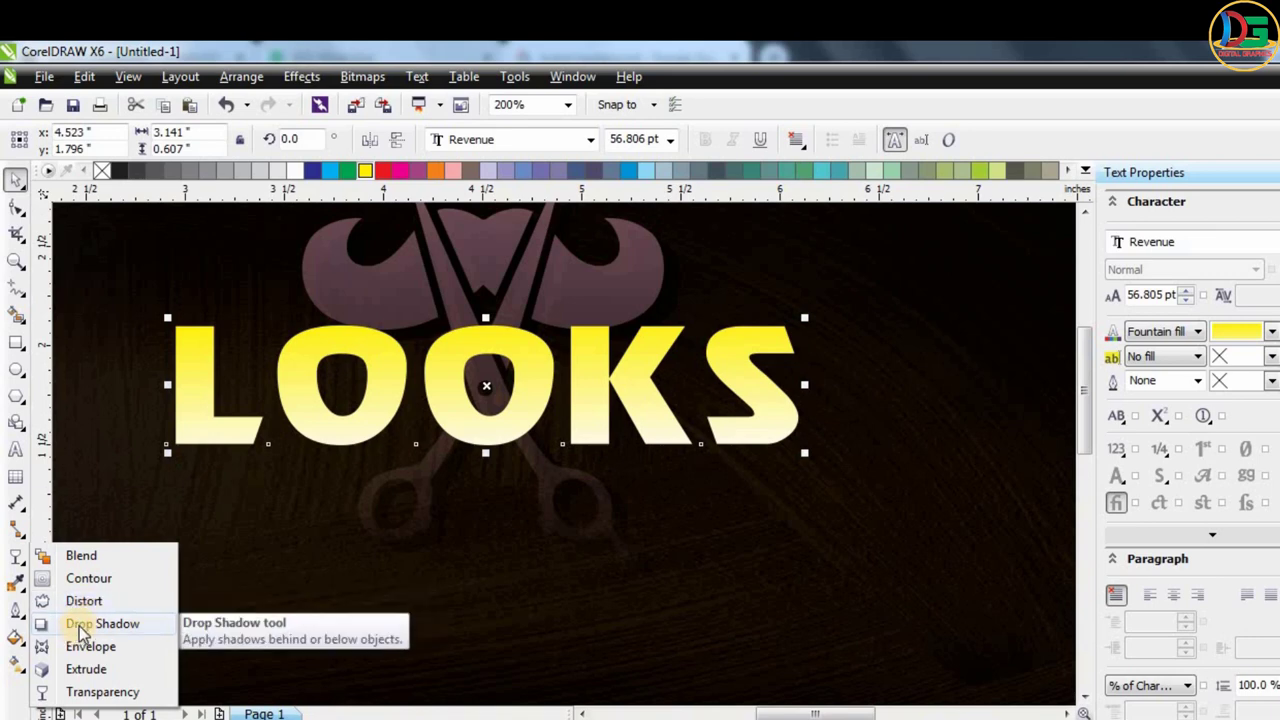
# Add a drop shadow to LOOKS at opacity 100, feather 11, offset down-right.
pyautogui.moveTo(485, 385); pyautogui.dragTo(573, 455)
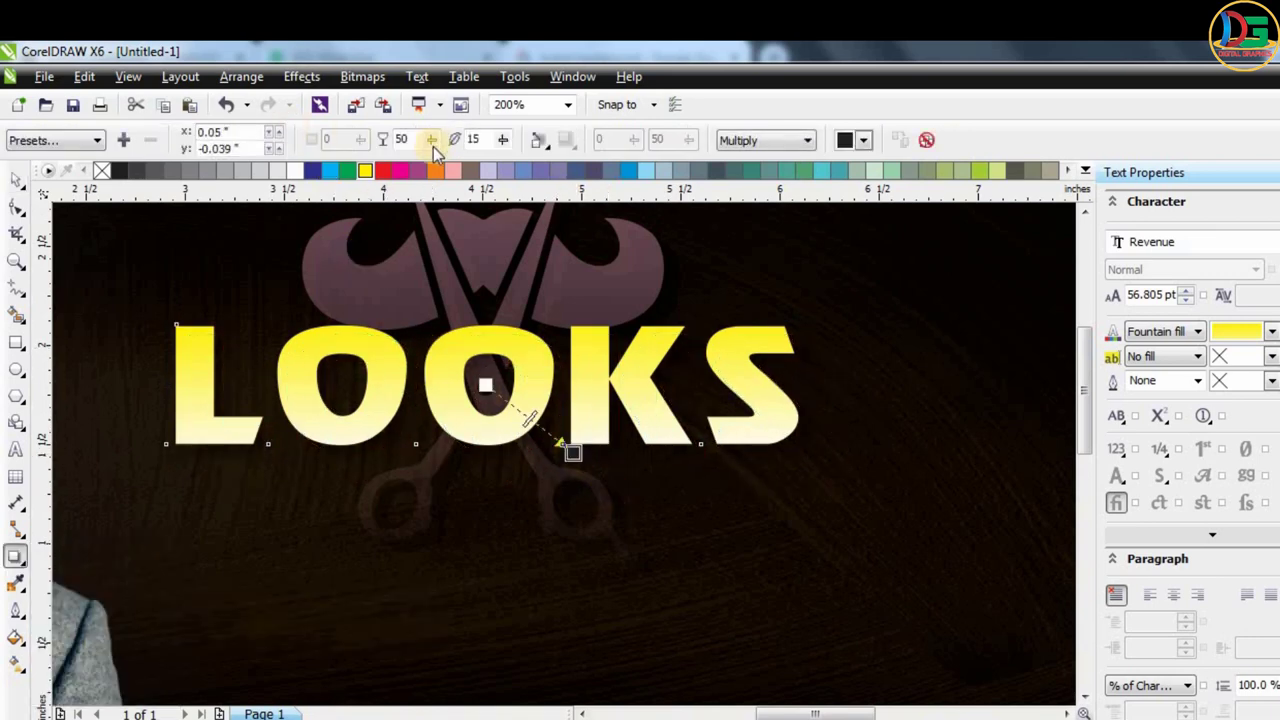
pyautogui.click(575, 455)
pyautogui.scroll(1, 580, 460)
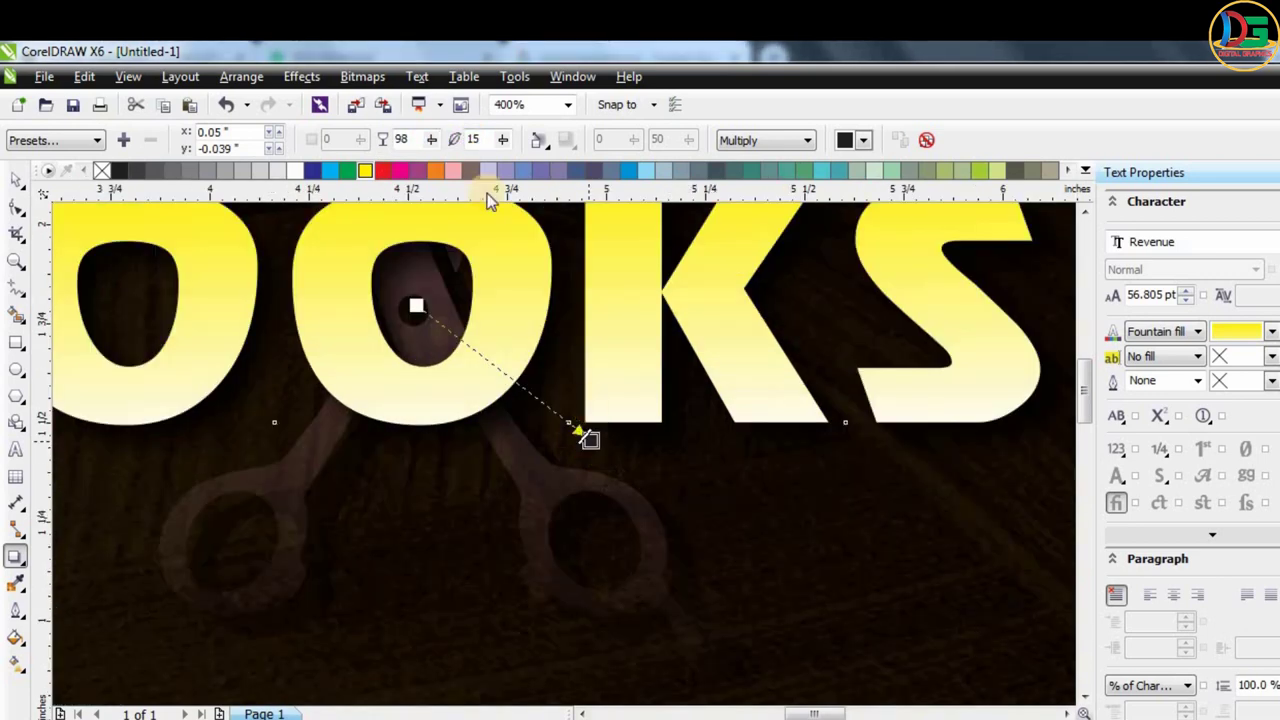
pyautogui.click(433, 141)
pyautogui.click(498, 143)
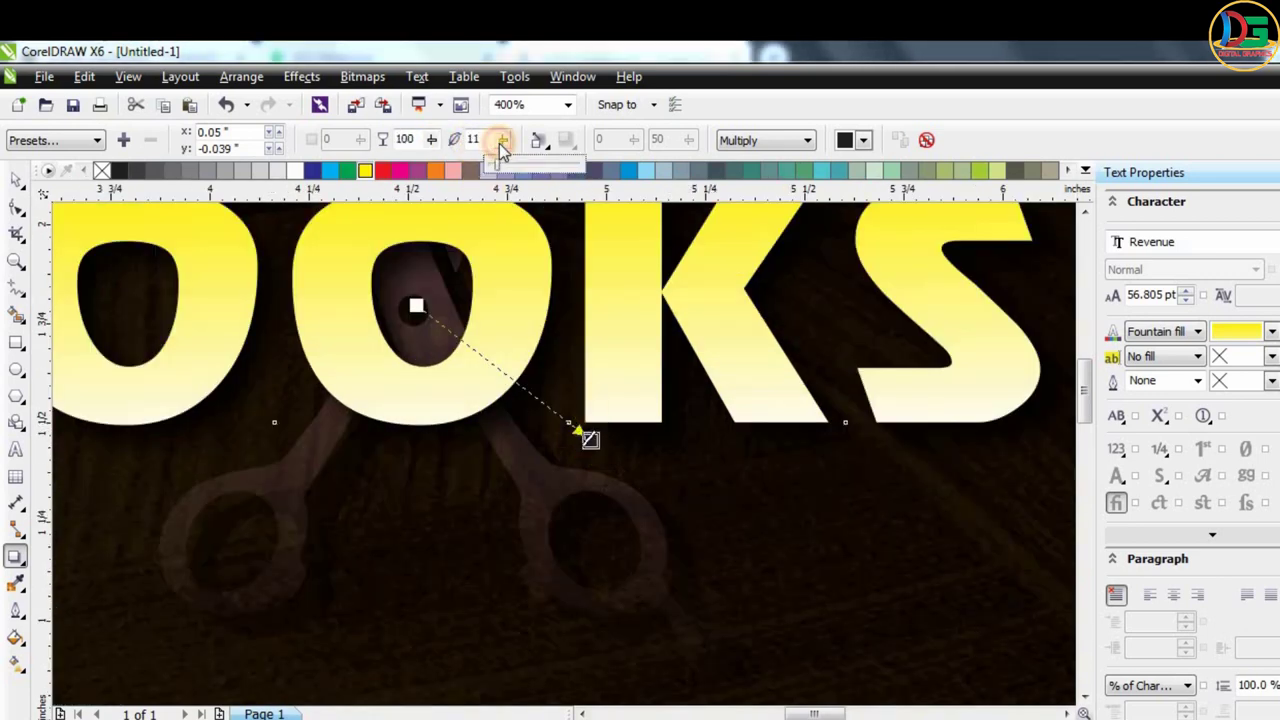
pyautogui.click(592, 437)
pyautogui.moveTo(592, 440); pyautogui.dragTo(603, 455)
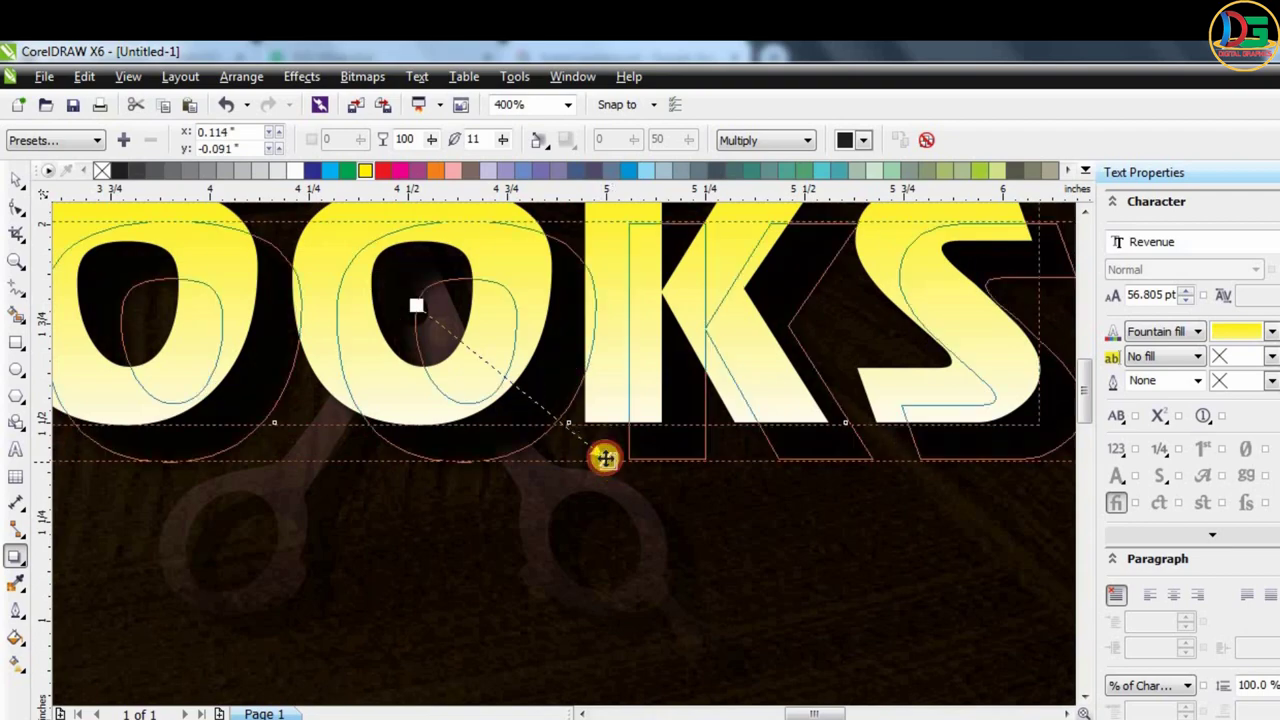
pyautogui.scroll(-1, 600, 451)
pyautogui.scroll(-2, 640, 300)
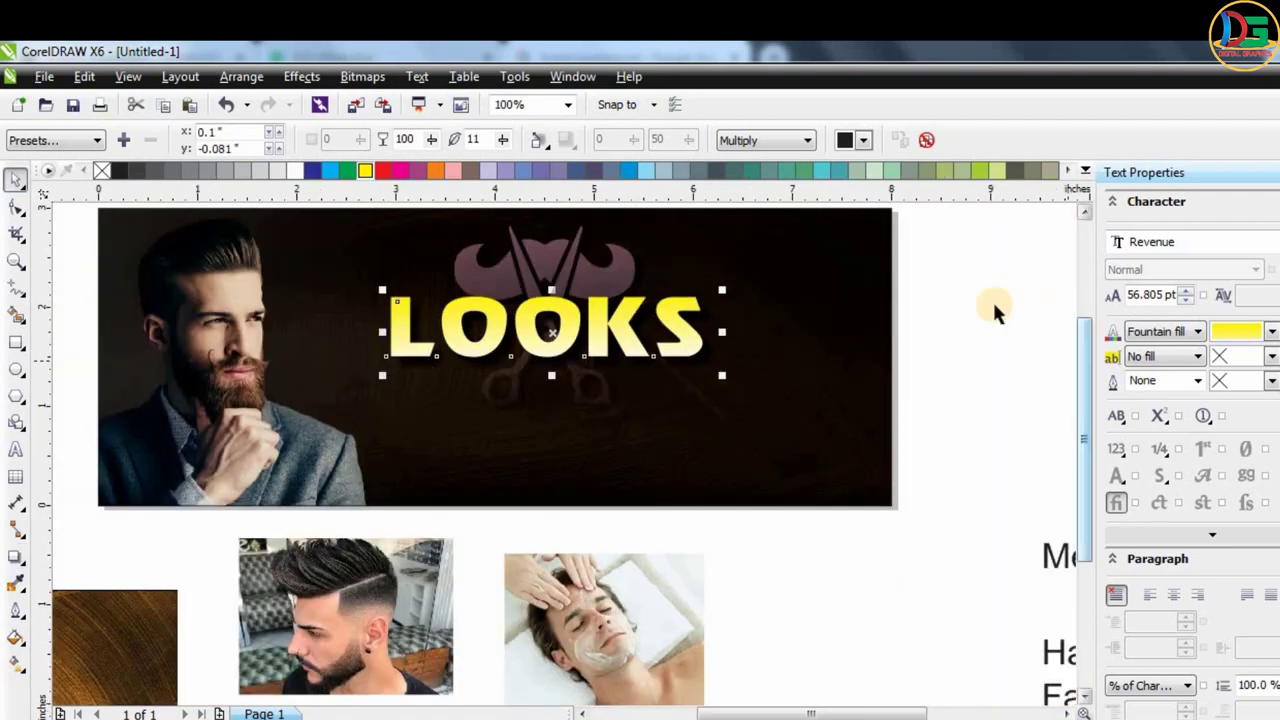
# Select only the scissors logo behind the LOOKS title.
pyautogui.click(992, 299)
pyautogui.scroll(2, 503, 322)
pyautogui.scroll(-1, 503, 322)
pyautogui.scroll(-1, 503, 322)
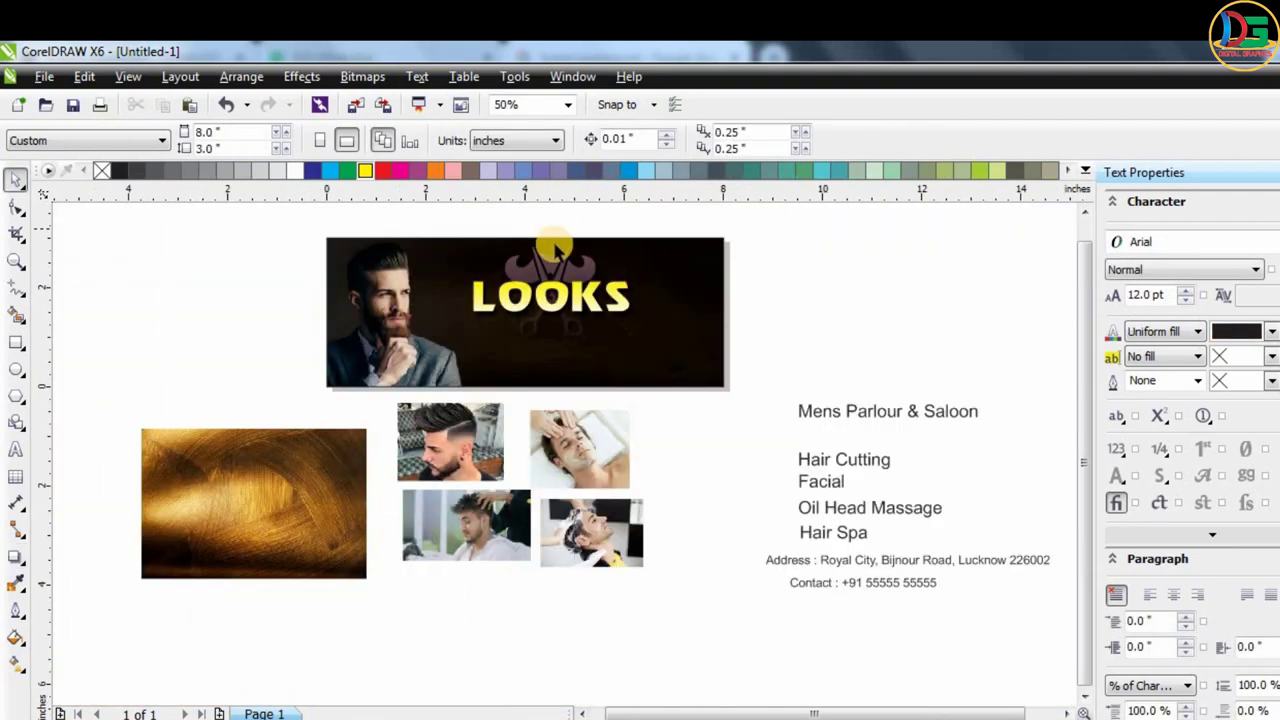
pyautogui.scroll(1, 557, 286)
pyautogui.click(557, 286)
pyautogui.scroll(-1, 557, 286)
pyautogui.moveTo(435, 220); pyautogui.dragTo(645, 390)
pyautogui.scroll(1, 610, 330)
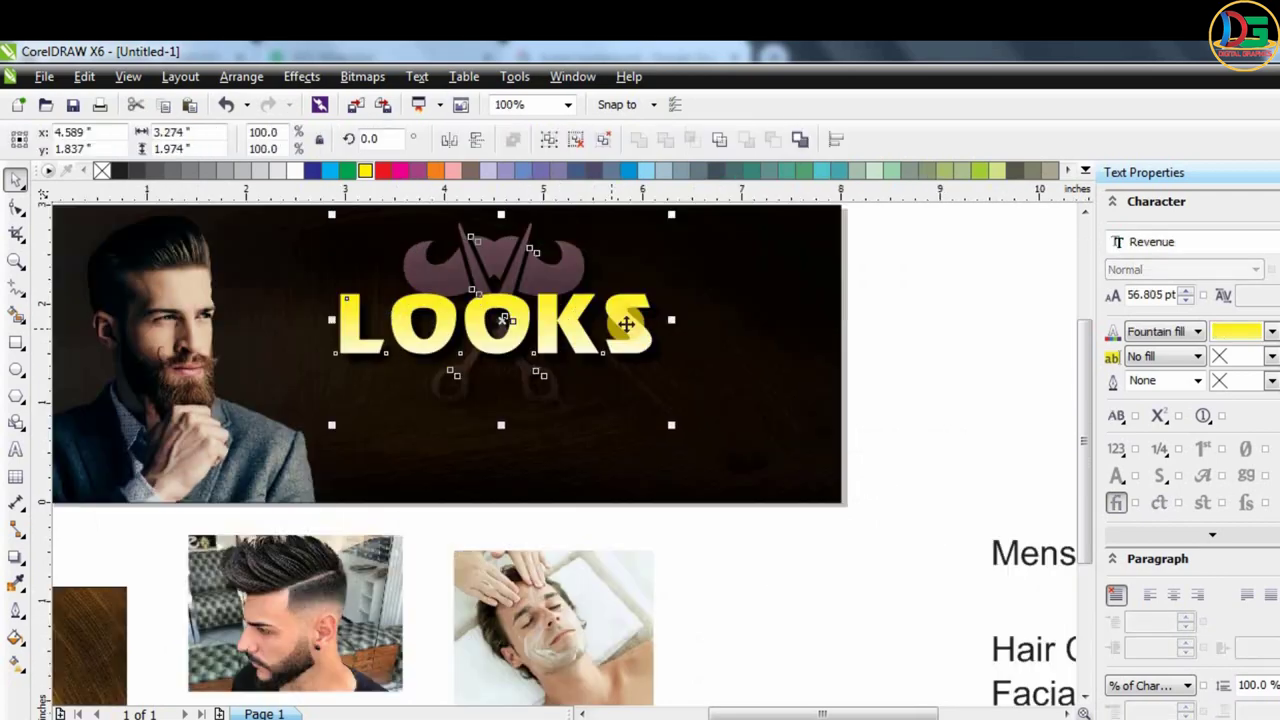
pyautogui.click(525, 257)
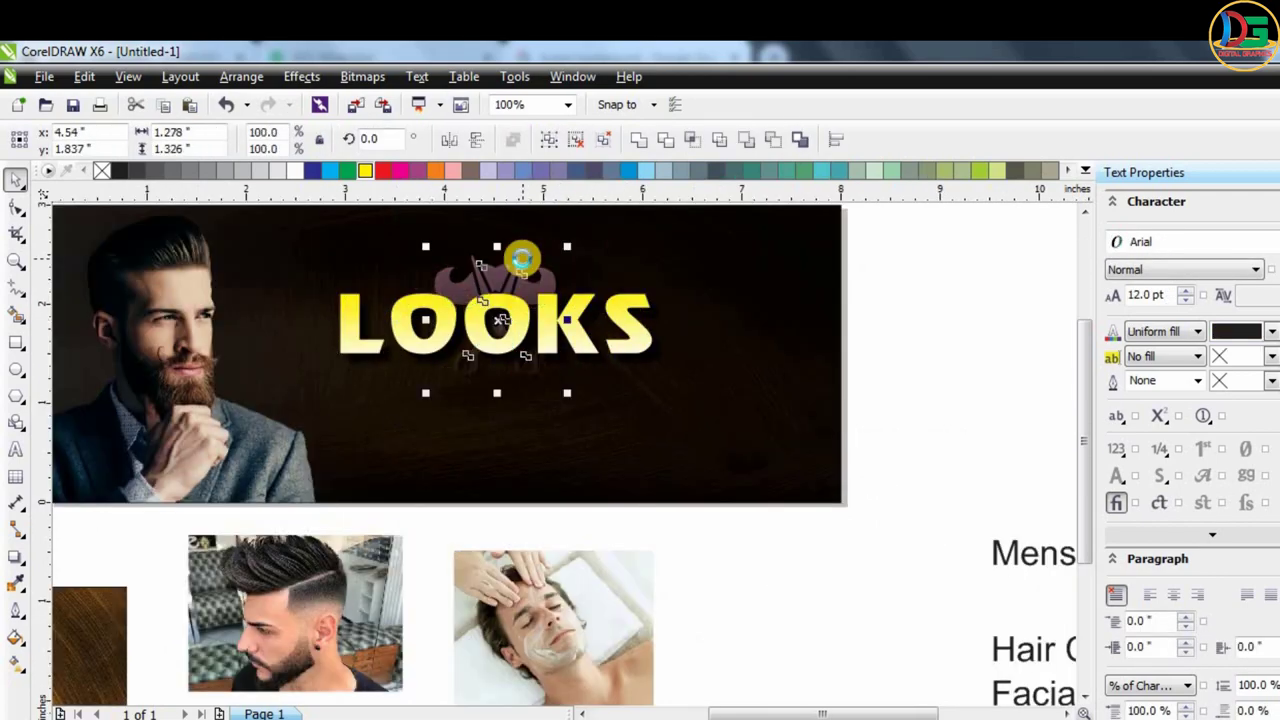
pyautogui.scroll(1, 510, 293)
# Move the scissors logo up above LOOKS and reselect it on its own.
pyautogui.moveTo(510, 293)
pyautogui.mouseDown()
pyautogui.moveTo(531, 303)
pyautogui.moveTo(514, 283)
pyautogui.mouseUp()
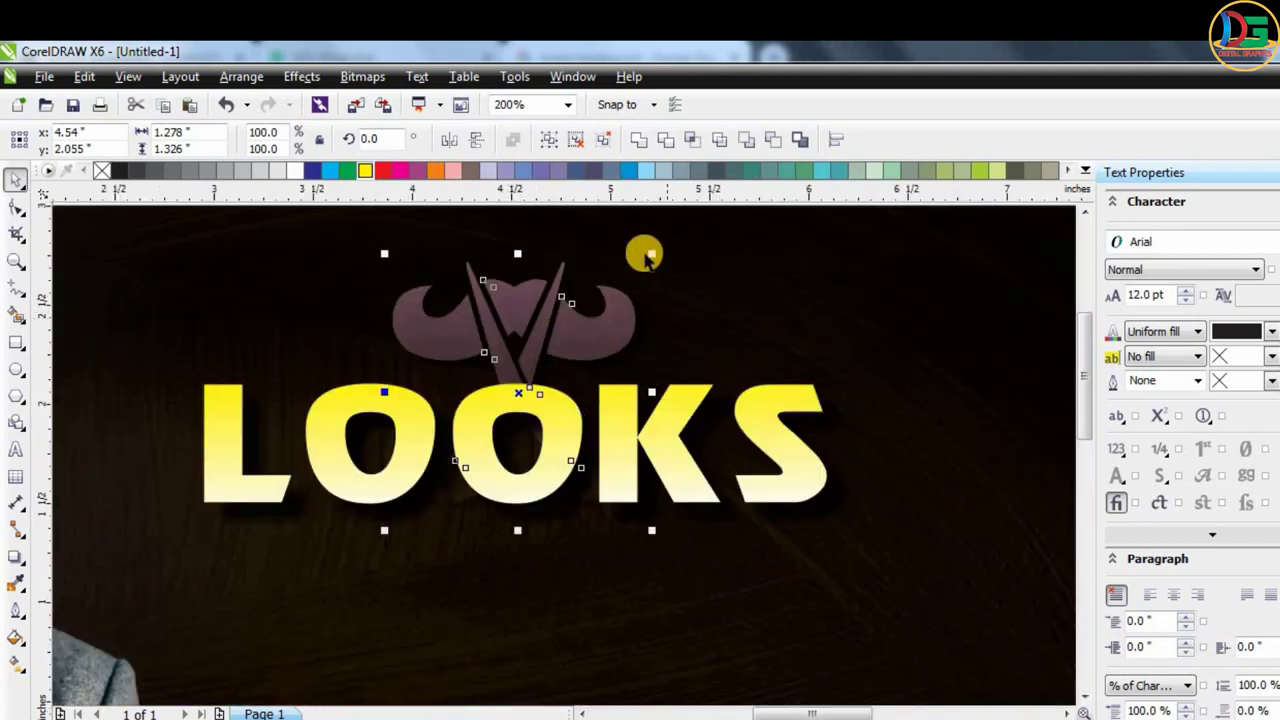
pyautogui.click(594, 306)
pyautogui.scroll(-1, 549, 266)
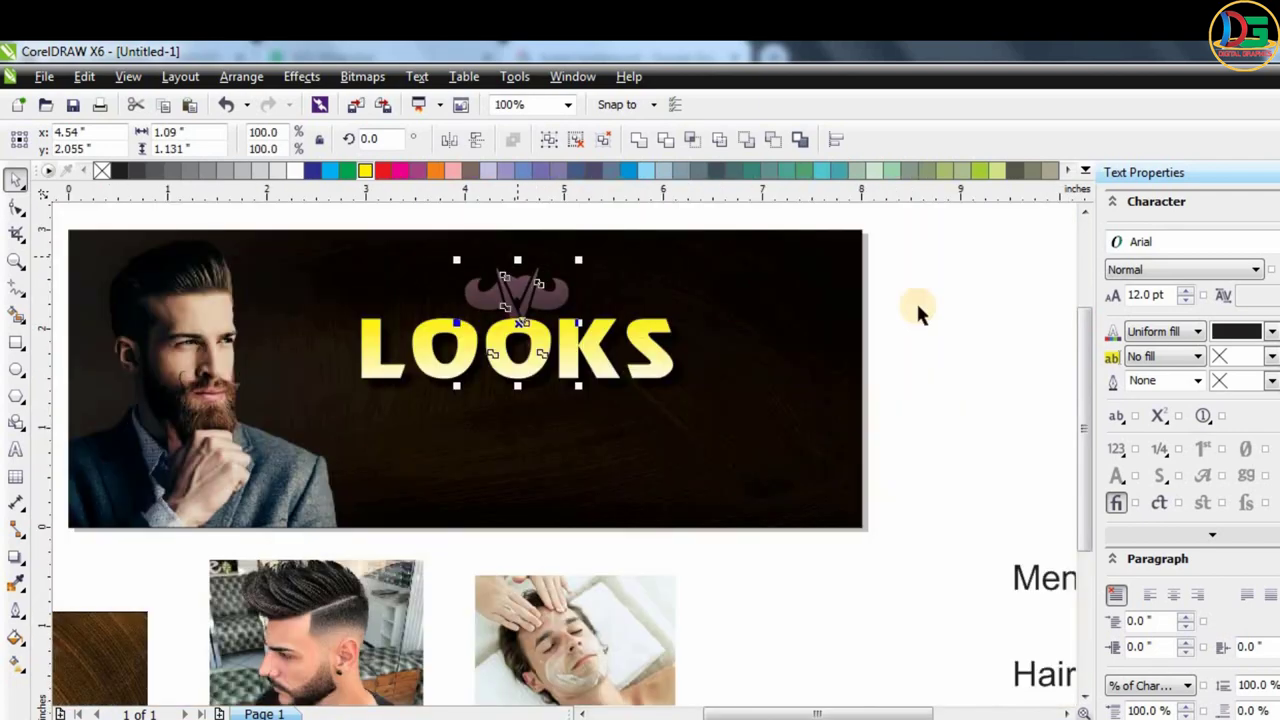
pyautogui.click(916, 301)
pyautogui.click(560, 298)
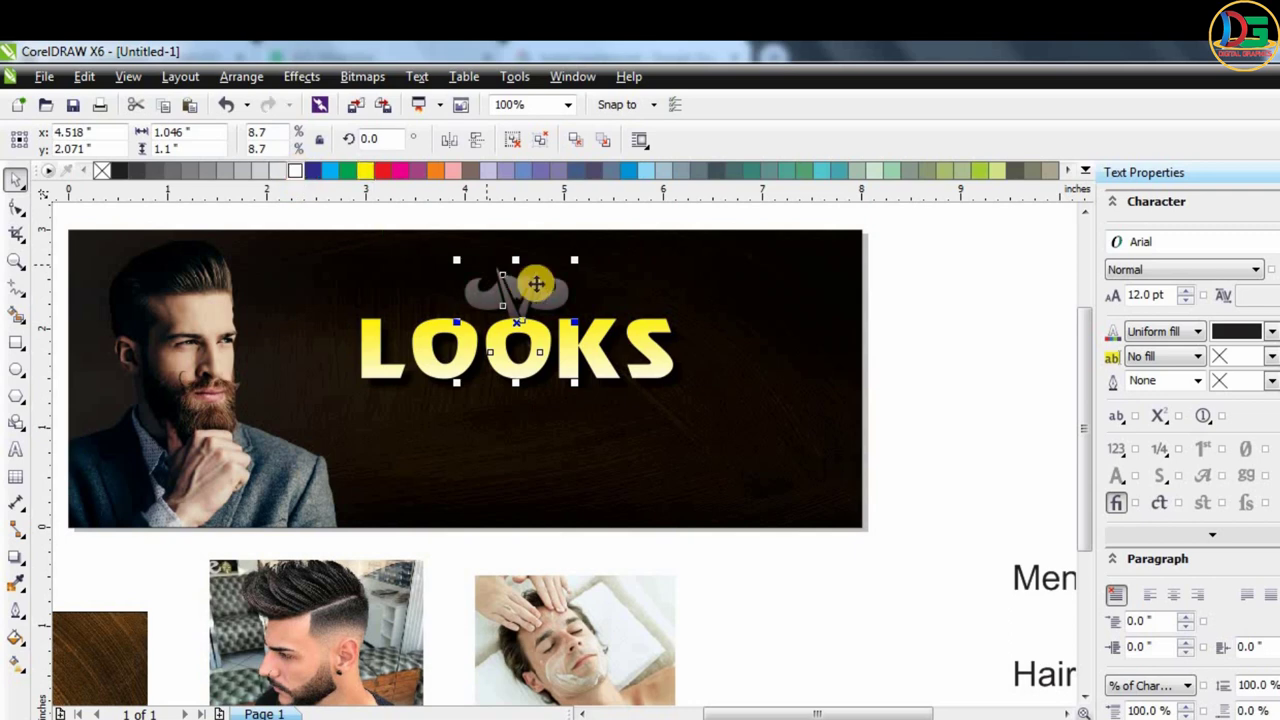
# Clear the logo's old transparency and apply a new top-to-bottom linear transparency.
pyautogui.click(14, 570)
pyautogui.click(90, 688)
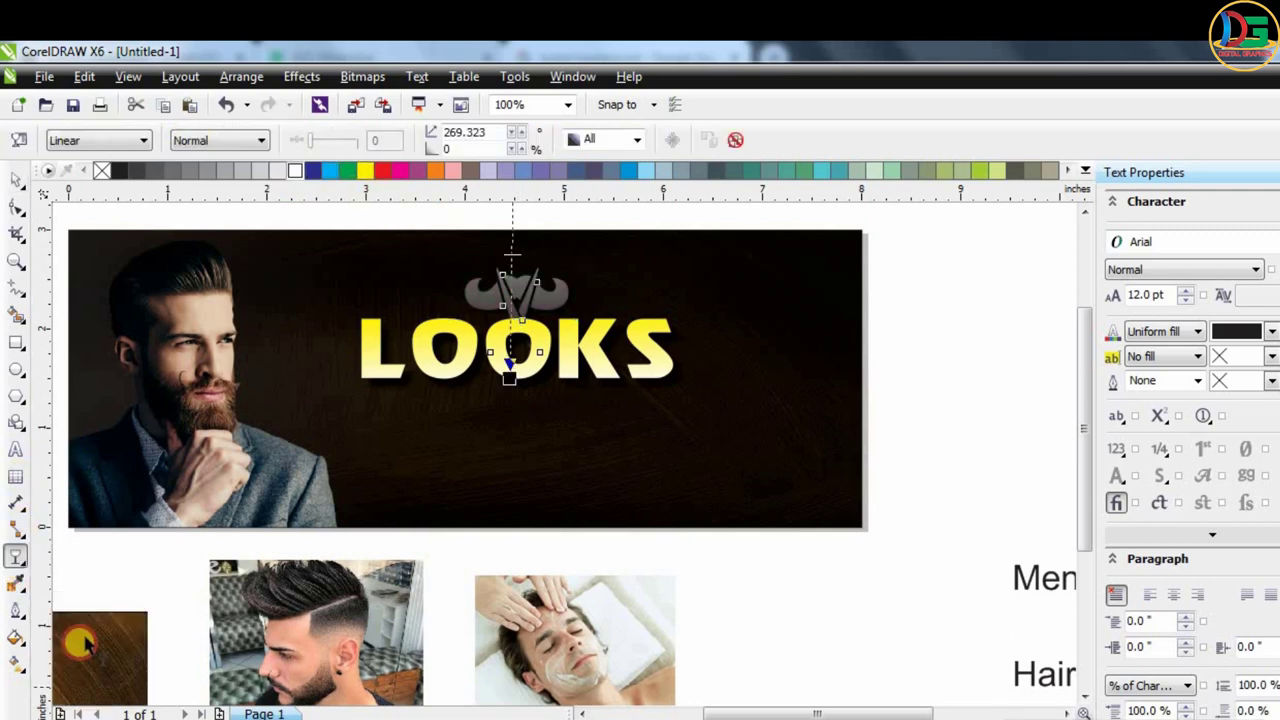
pyautogui.click(735, 141)
pyautogui.moveTo(527, 308); pyautogui.dragTo(540, 386)
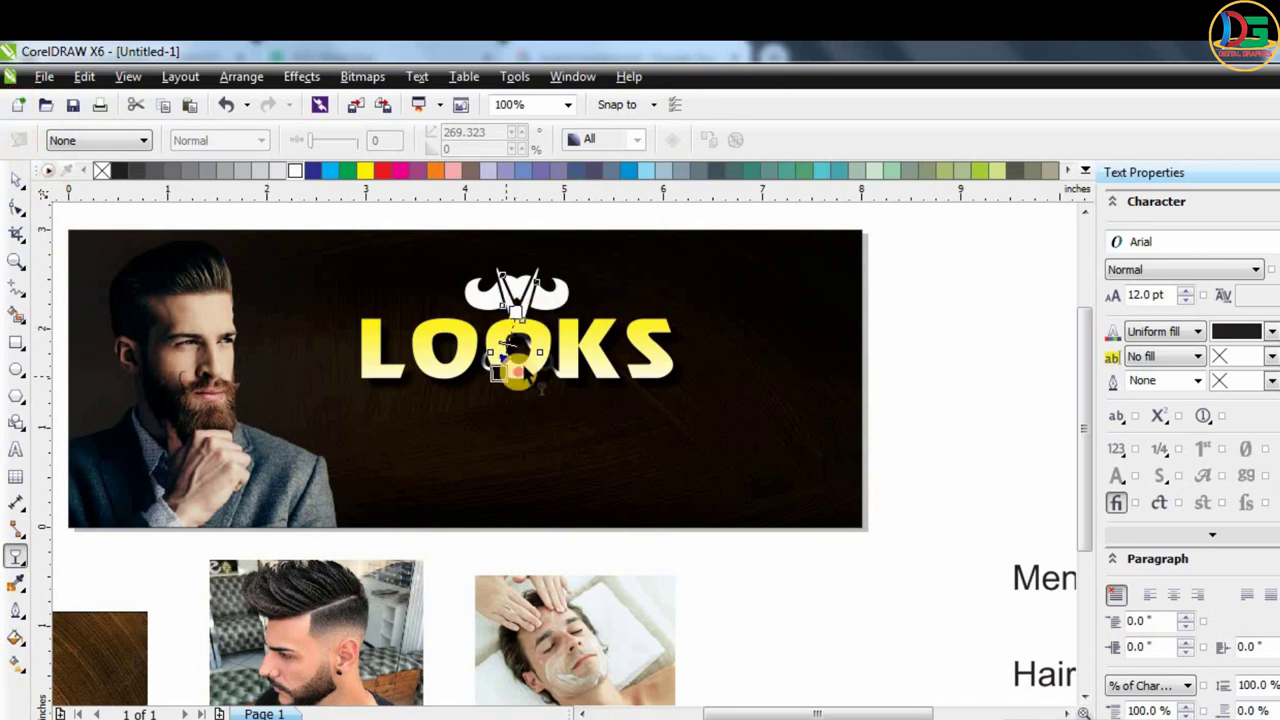
pyautogui.scroll(2, 518, 355)
pyautogui.scroll(2, 518, 355)
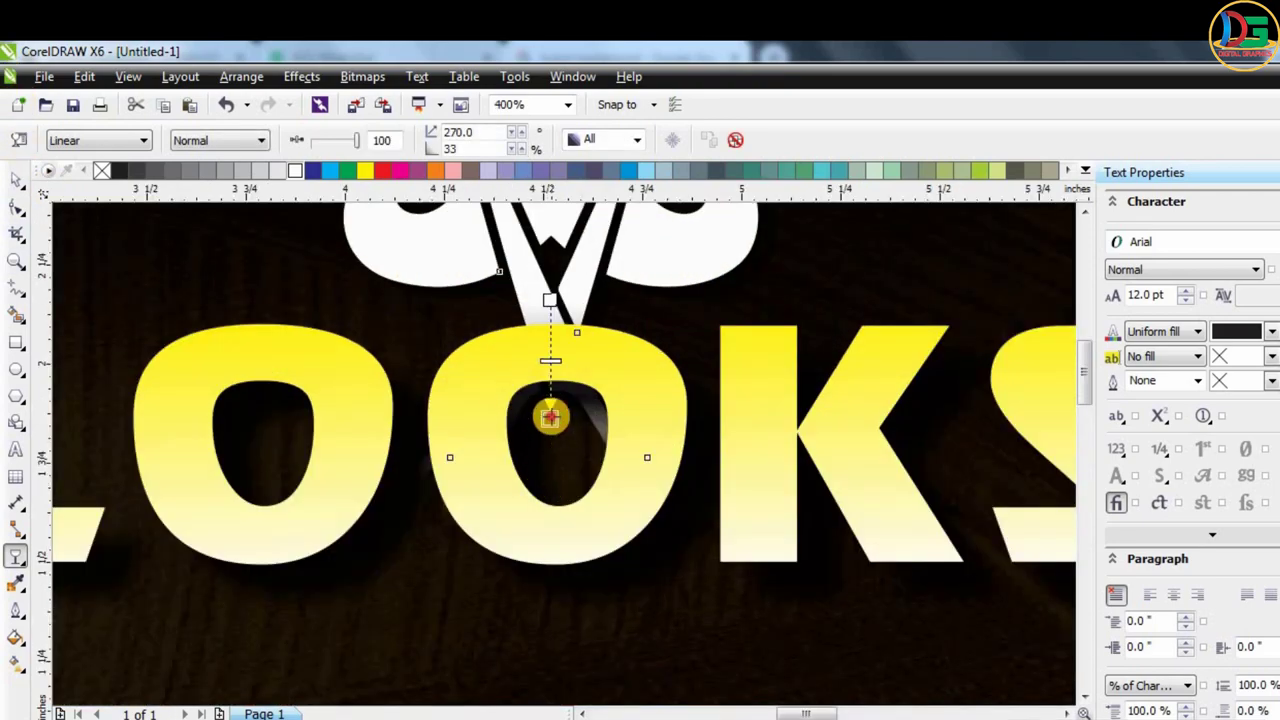
pyautogui.scroll(-2, 568, 375)
pyautogui.scroll(1, 570, 370)
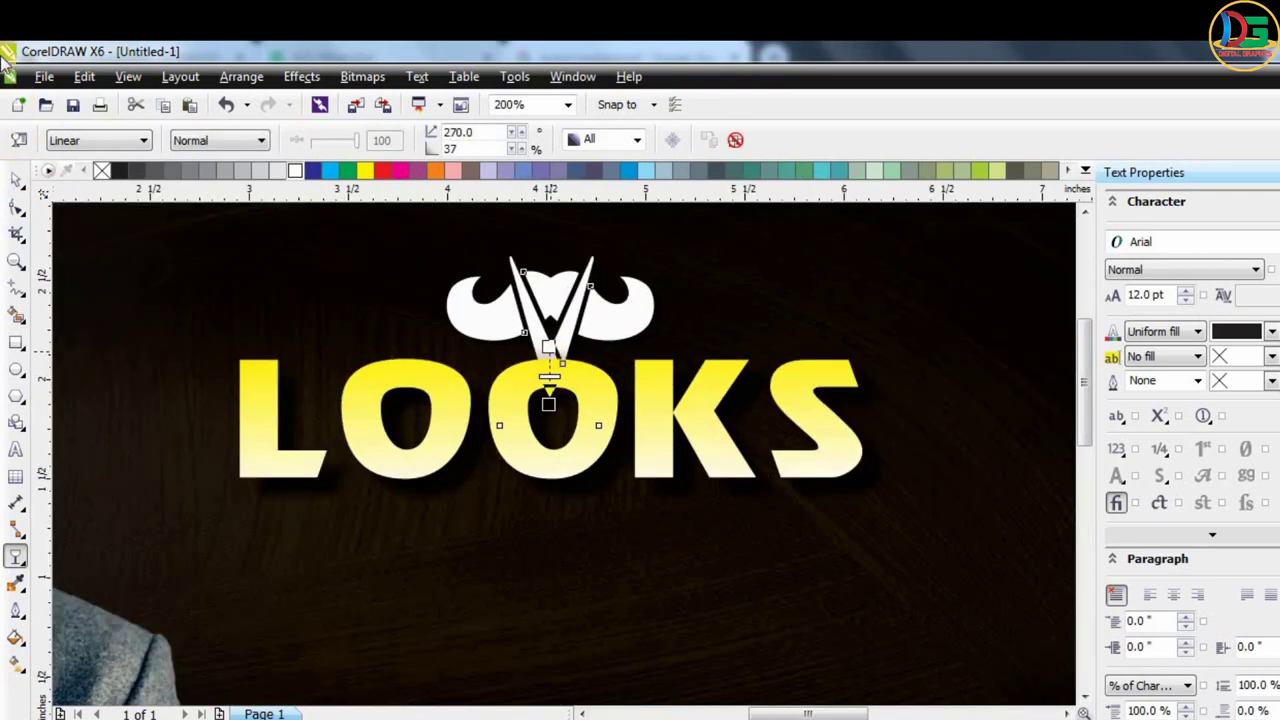
pyautogui.click(17, 179)
pyautogui.scroll(-1, 372, 220)
pyautogui.press('Escape')
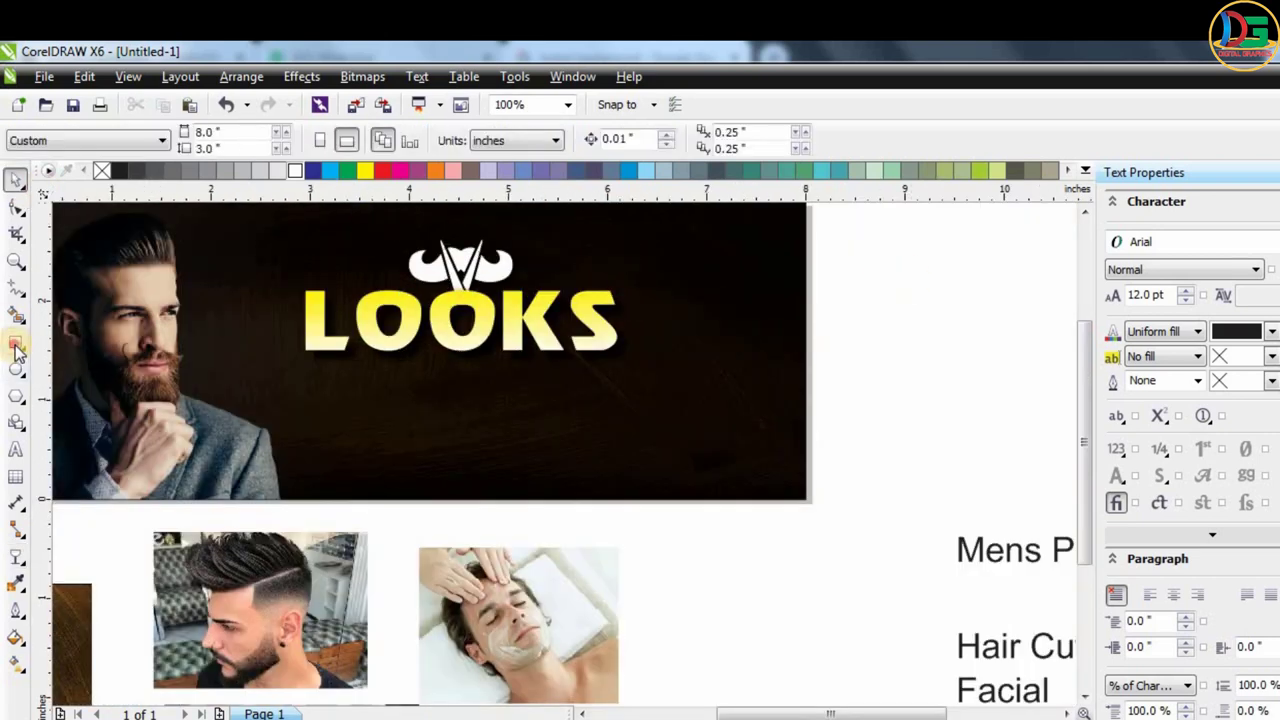
# Draw a thin white bar under LOOKS with outline set to None, selected with LOOKS.
pyautogui.click(16, 343)
pyautogui.moveTo(316, 368); pyautogui.dragTo(607, 372)
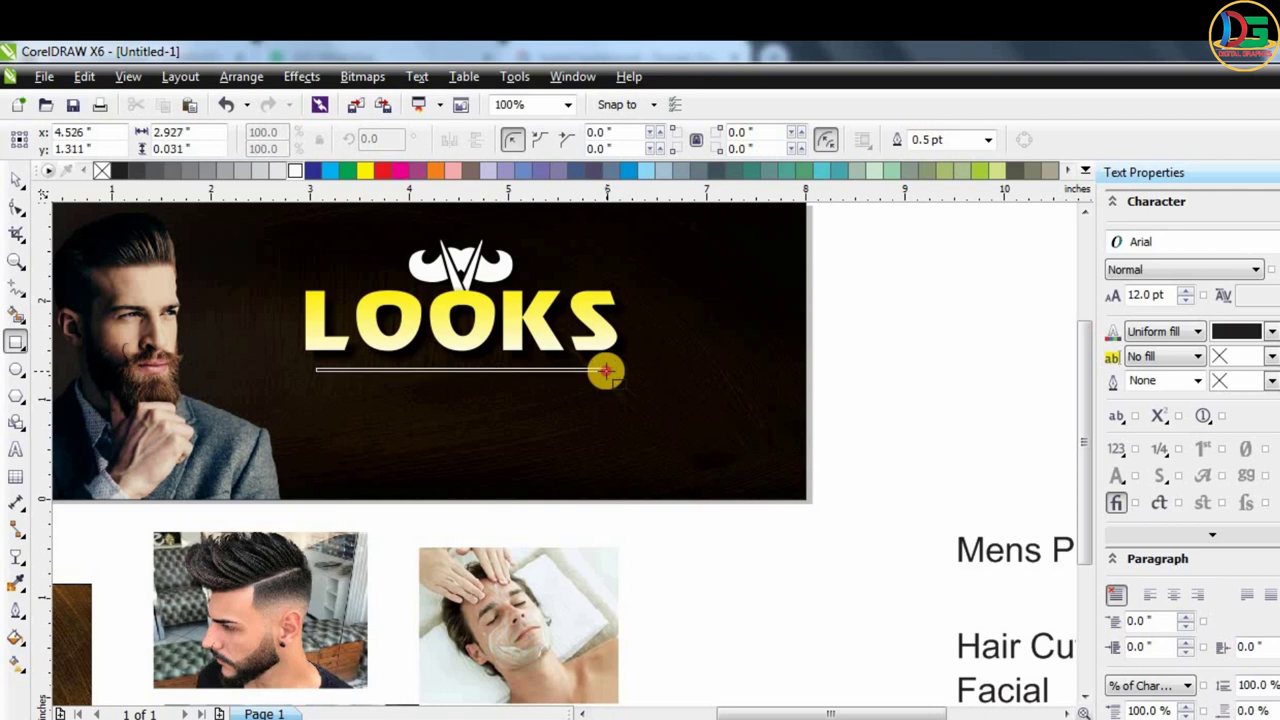
pyautogui.press('space')
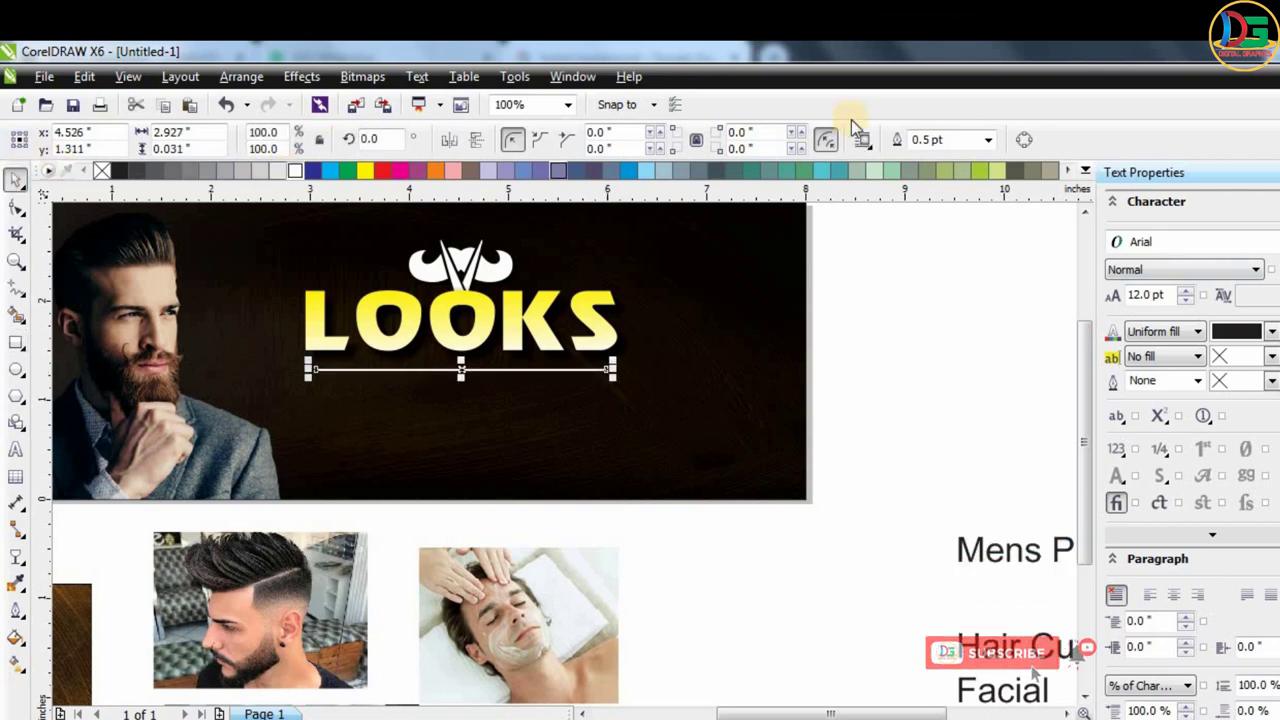
pyautogui.click(988, 139)
pyautogui.click(948, 155)
pyautogui.keyDown('shift'); pyautogui.click(606, 314); pyautogui.keyUp('shift')
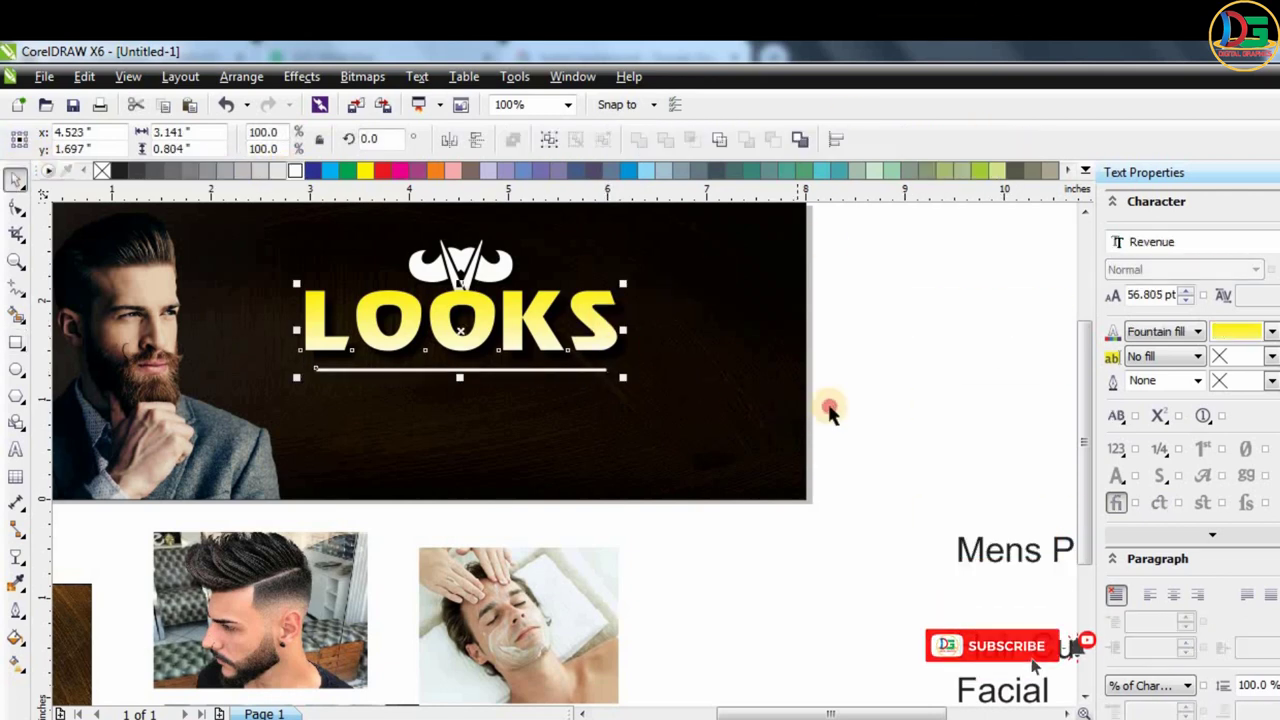
pyautogui.scroll(-2, 830, 410)
# Move the 'Mens Parlour & Saloon' slogan under LOOKS and set it in Ticket to the Star.
pyautogui.moveTo(728, 434); pyautogui.dragTo(395, 350)
pyautogui.scroll(2, 395, 350)
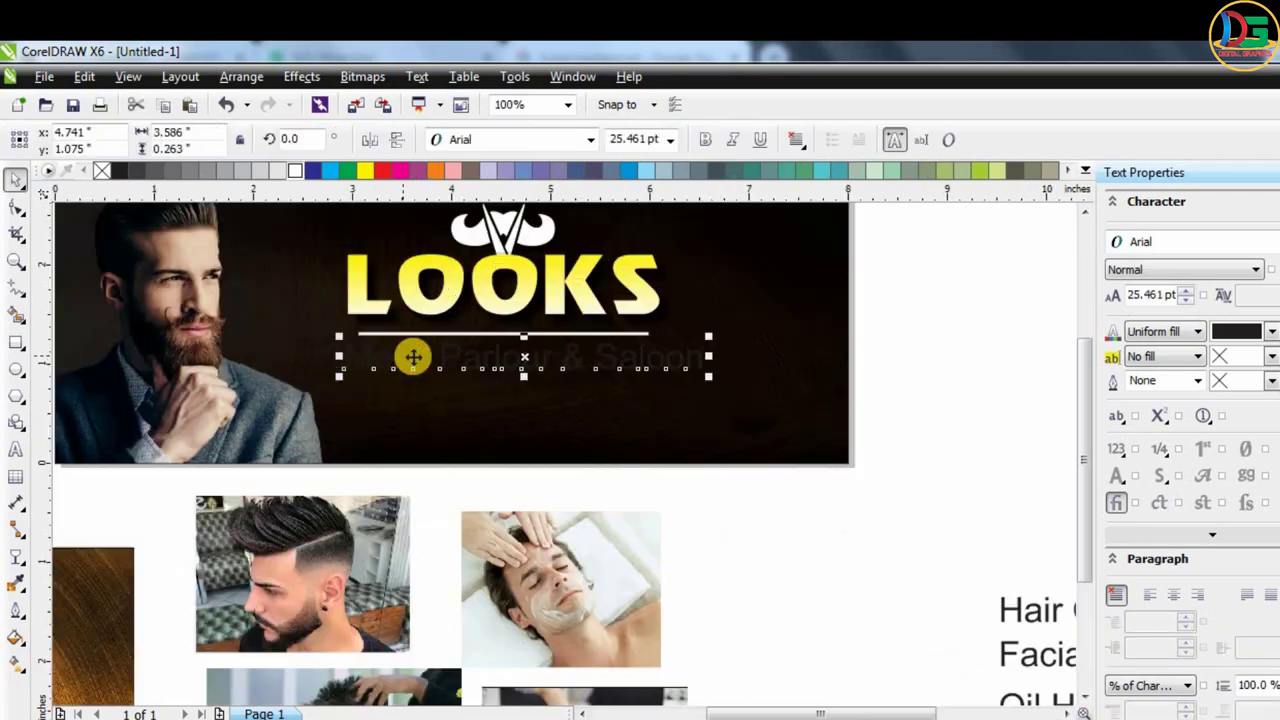
pyautogui.scroll(2, 413, 357)
pyautogui.click(487, 139)
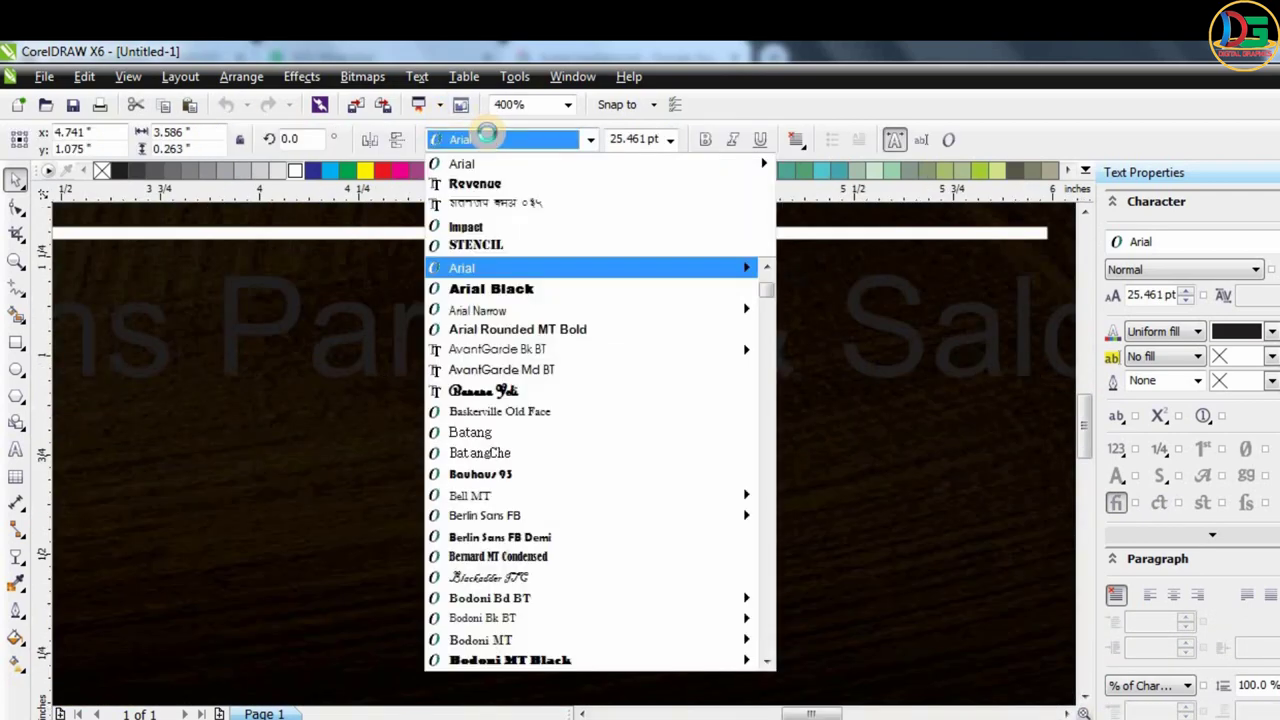
pyautogui.write('ti')
pyautogui.press('Return')
pyautogui.scroll(-2, 706, 380)
pyautogui.scroll(1, 315, 329)
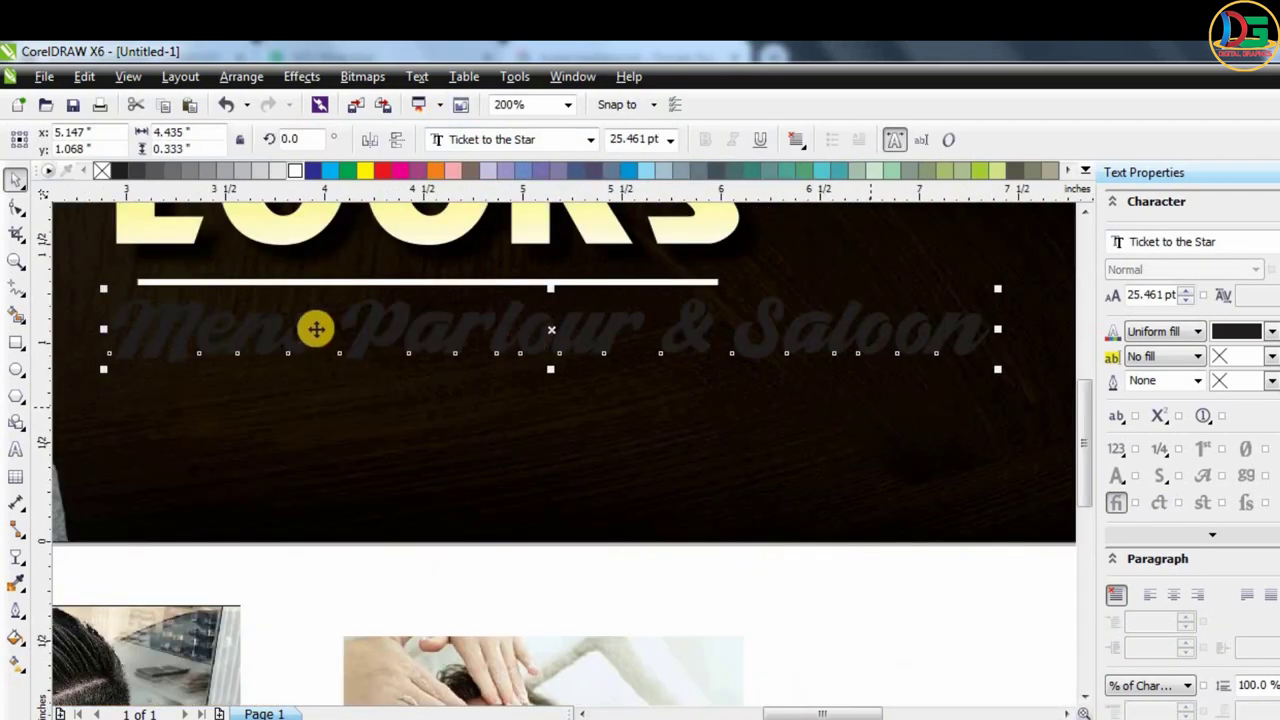
# Scale the slogan to about 26 pt, shift it right under the line, and duplicate it.
pyautogui.moveTo(993, 289); pyautogui.dragTo(766, 277)
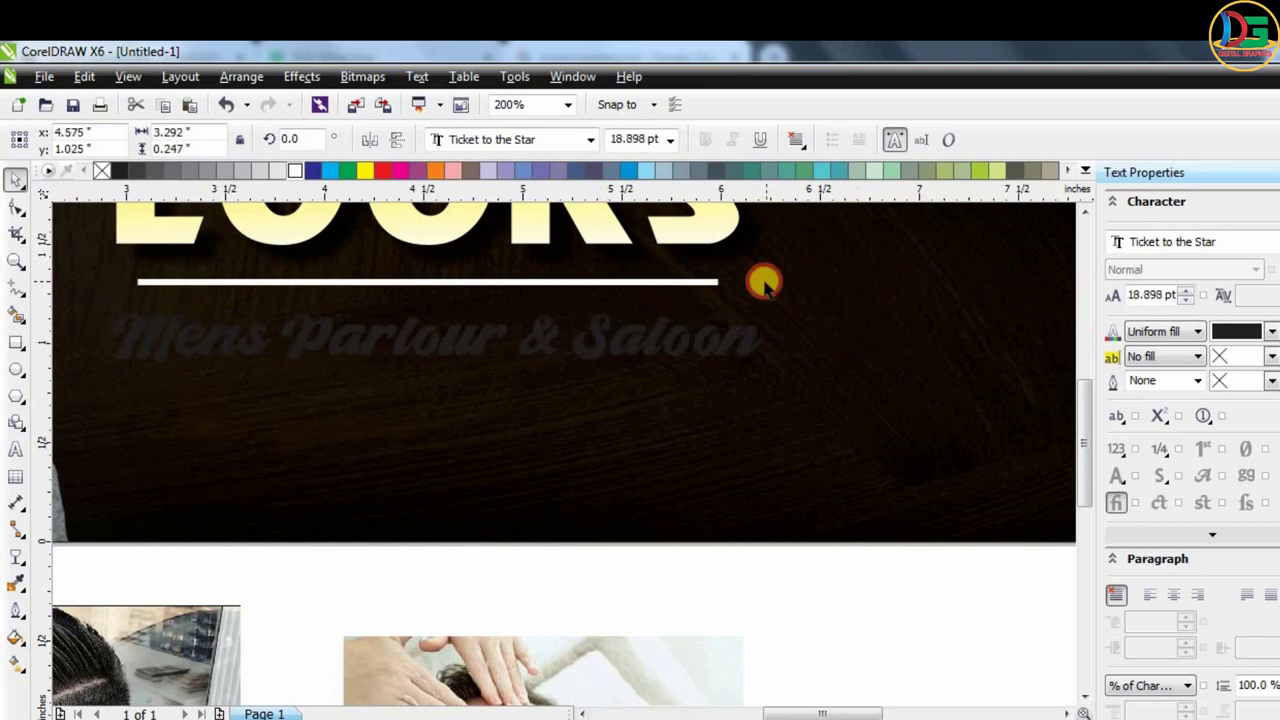
pyautogui.scroll(-1, 766, 277)
pyautogui.scroll(-1, 700, 251)
pyautogui.scroll(1, 694, 251)
pyautogui.scroll(-1, 640, 351)
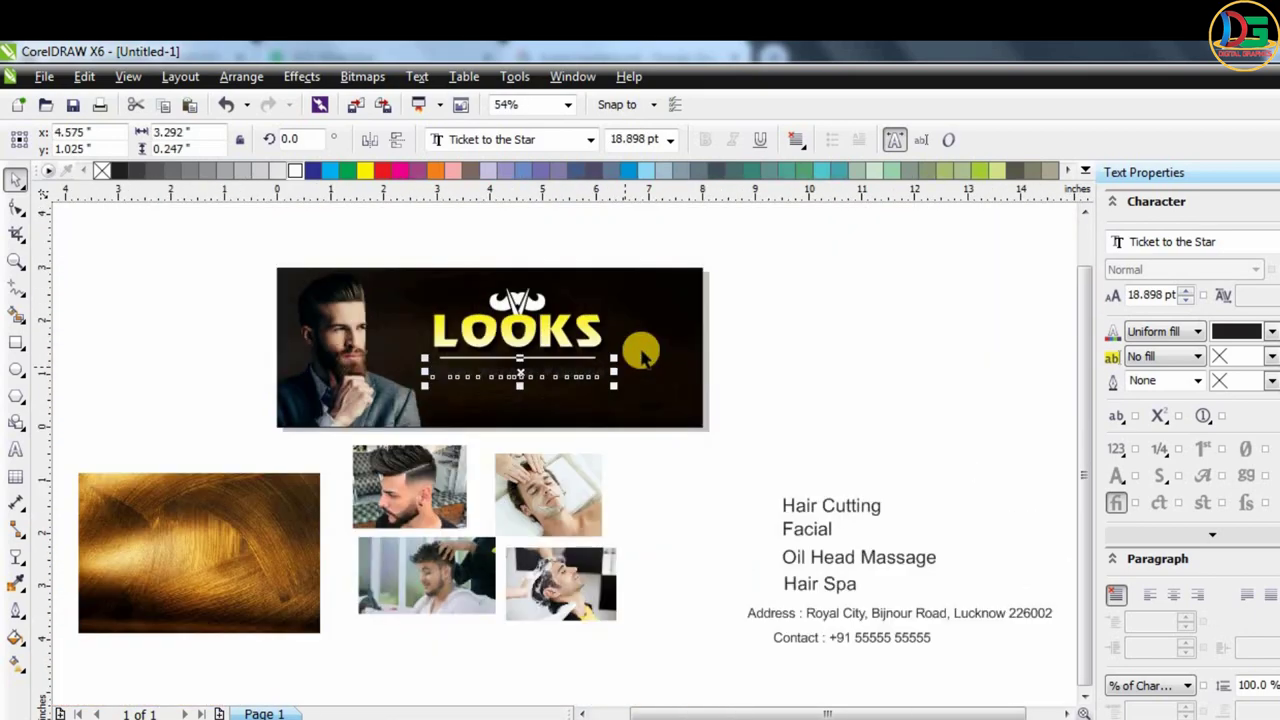
pyautogui.scroll(1, 524, 395)
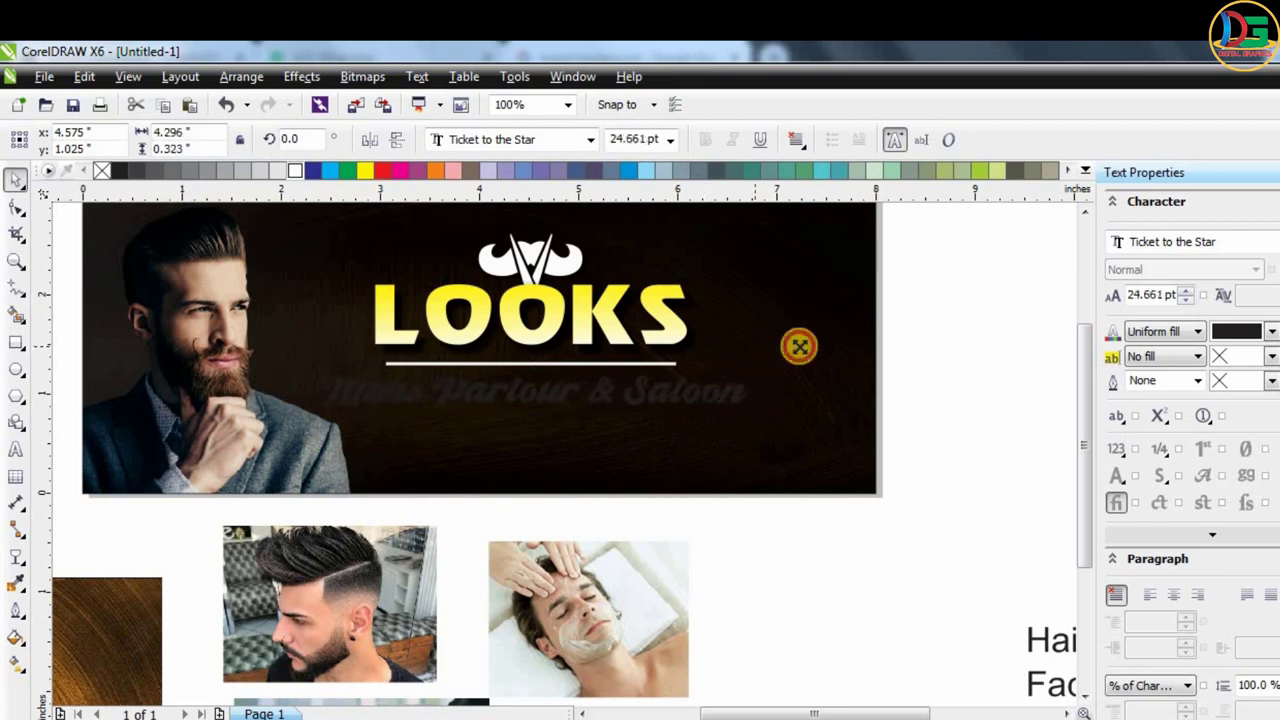
pyautogui.moveTo(705, 371); pyautogui.dragTo(777, 349)
pyautogui.moveTo(712, 391); pyautogui.dragTo(726, 390)
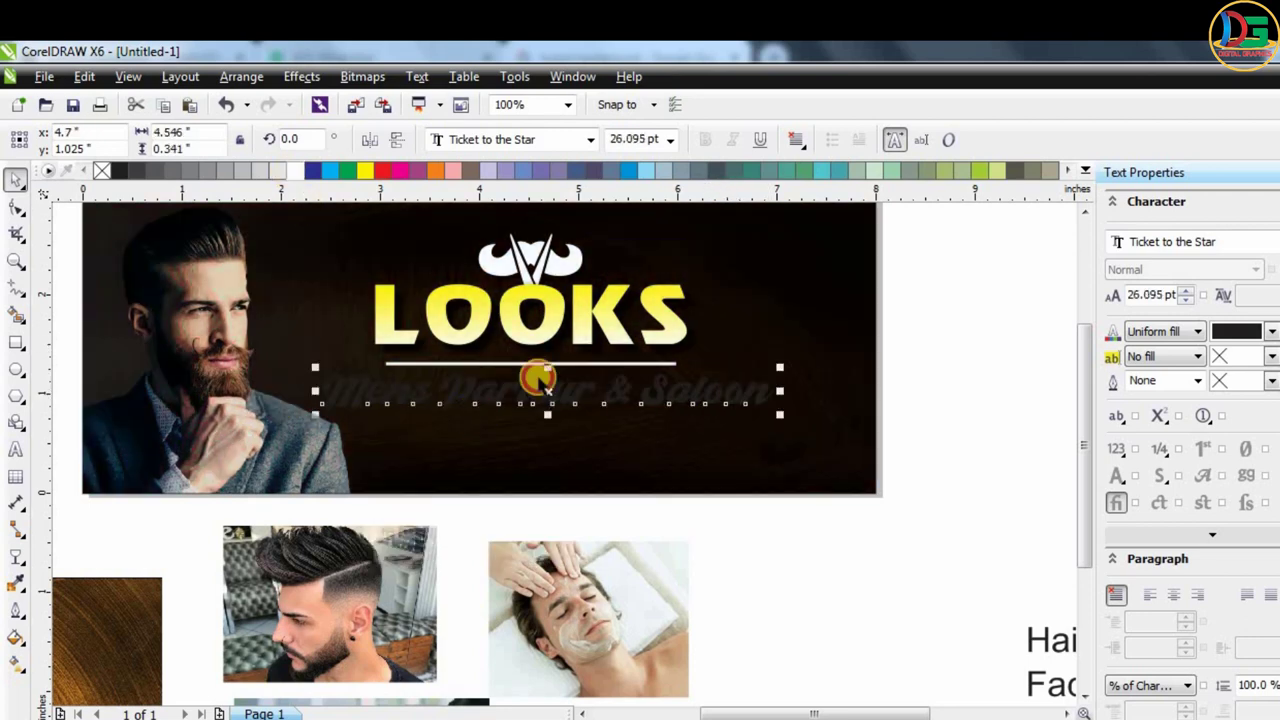
pyautogui.scroll(2, 540, 380)
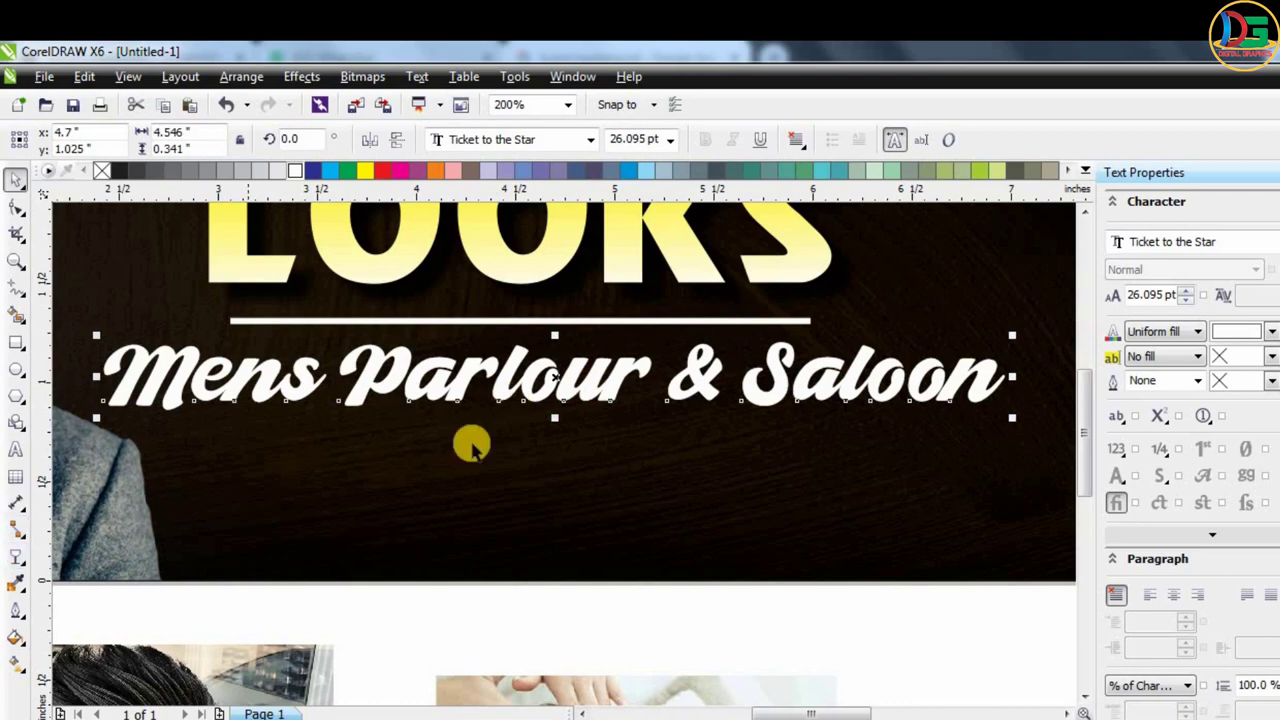
pyautogui.scroll(-2, 472, 447)
pyautogui.scroll(2, 506, 420)
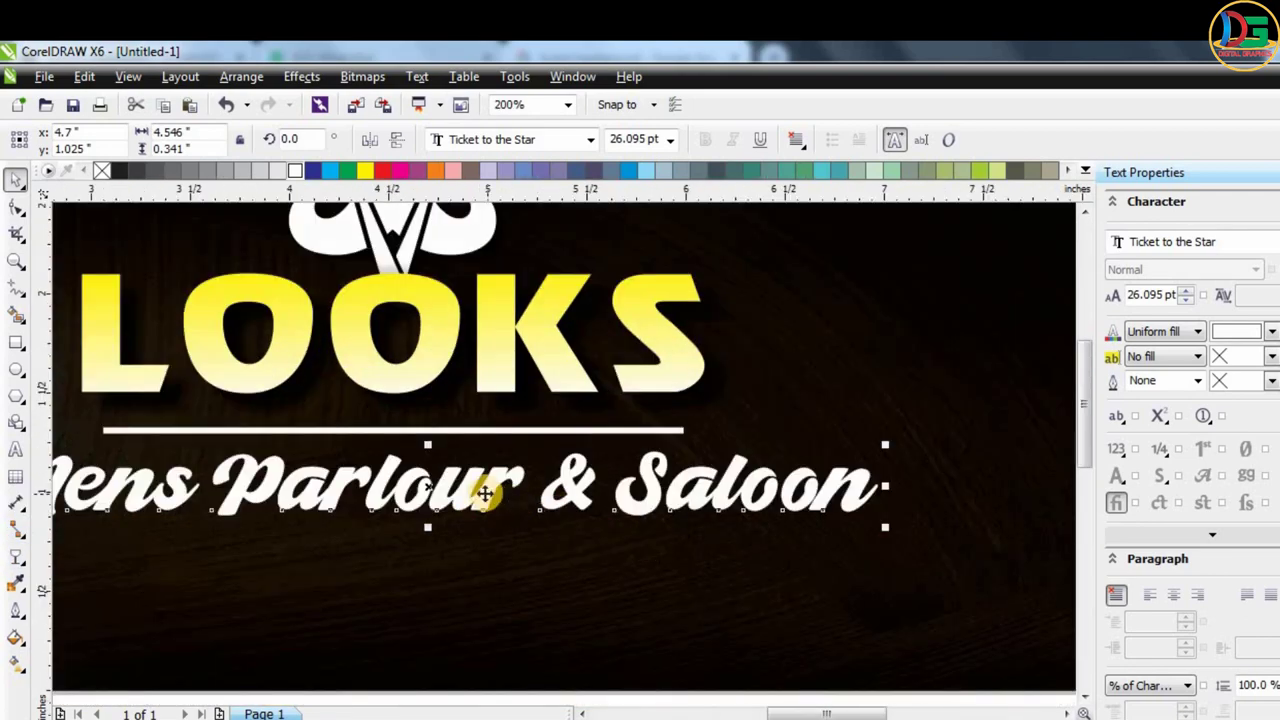
pyautogui.moveTo(476, 490); pyautogui.dragTo(491, 492)
# Colour the slogan copy red, place it behind the white slogan, and nudge it offset.
pyautogui.scroll(2, 486, 490)
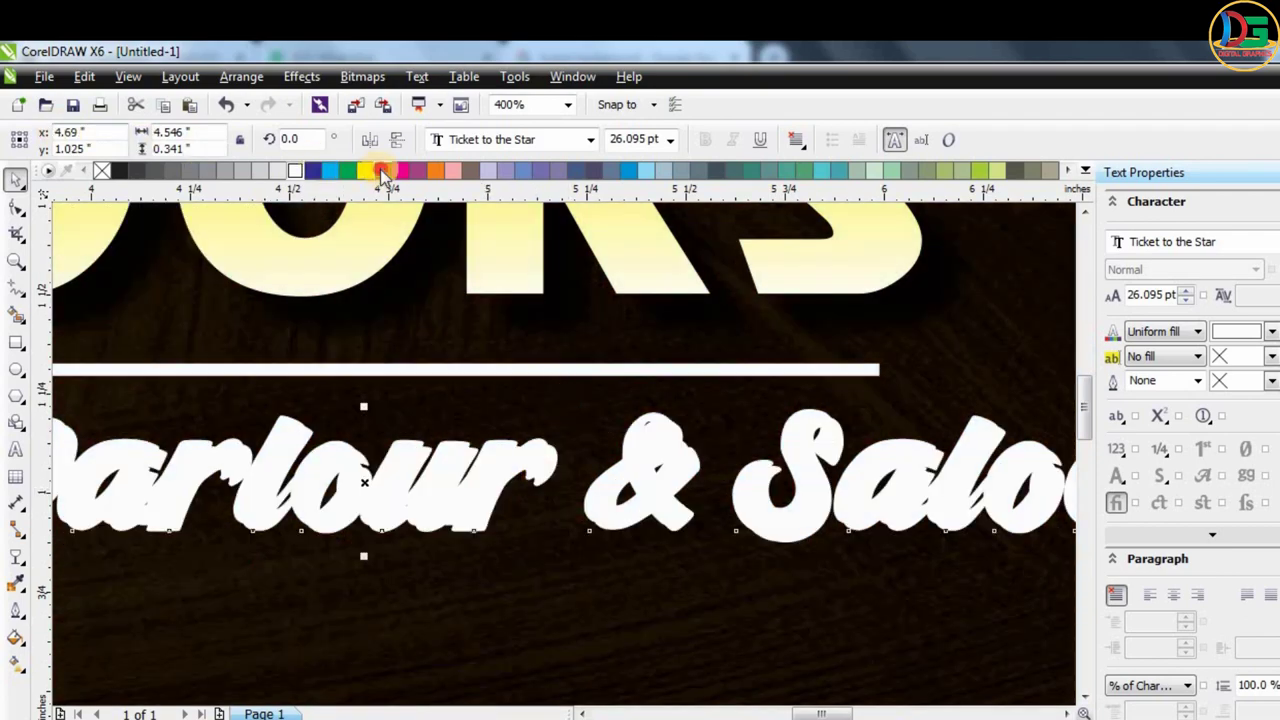
pyautogui.click(380, 169)
pyautogui.hotkey('ctrl', 'z')
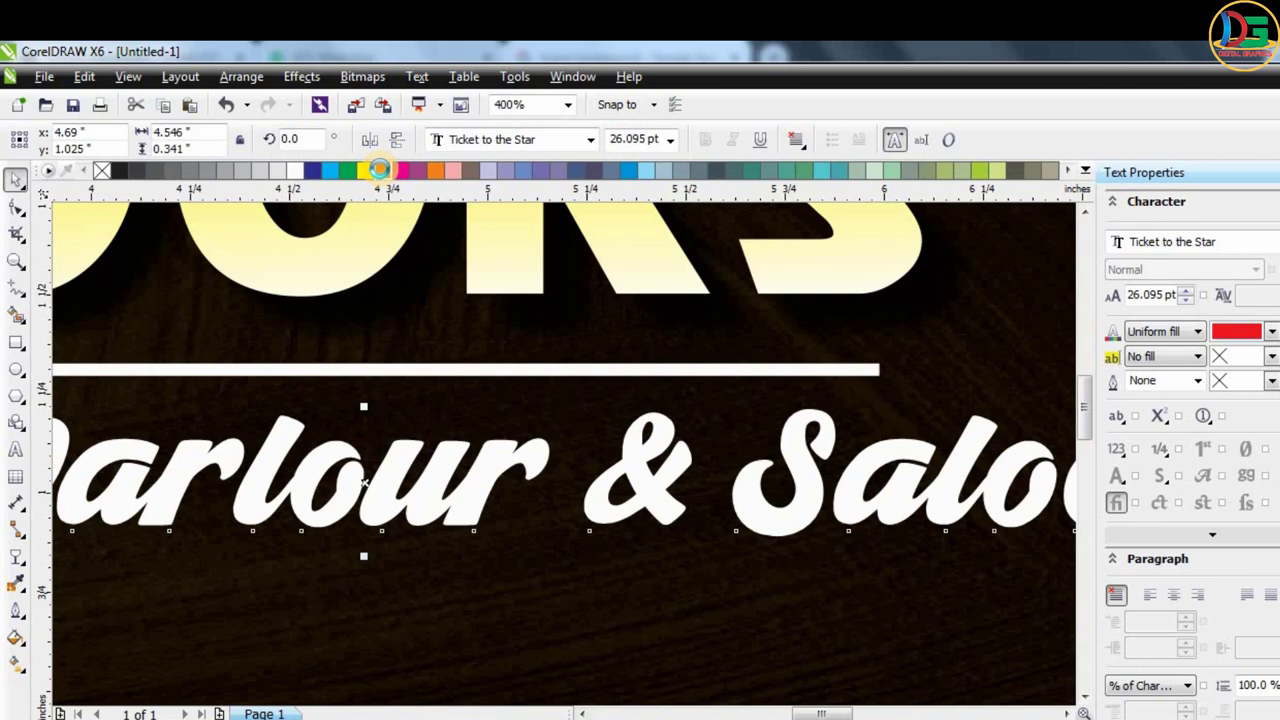
pyautogui.press('Up')
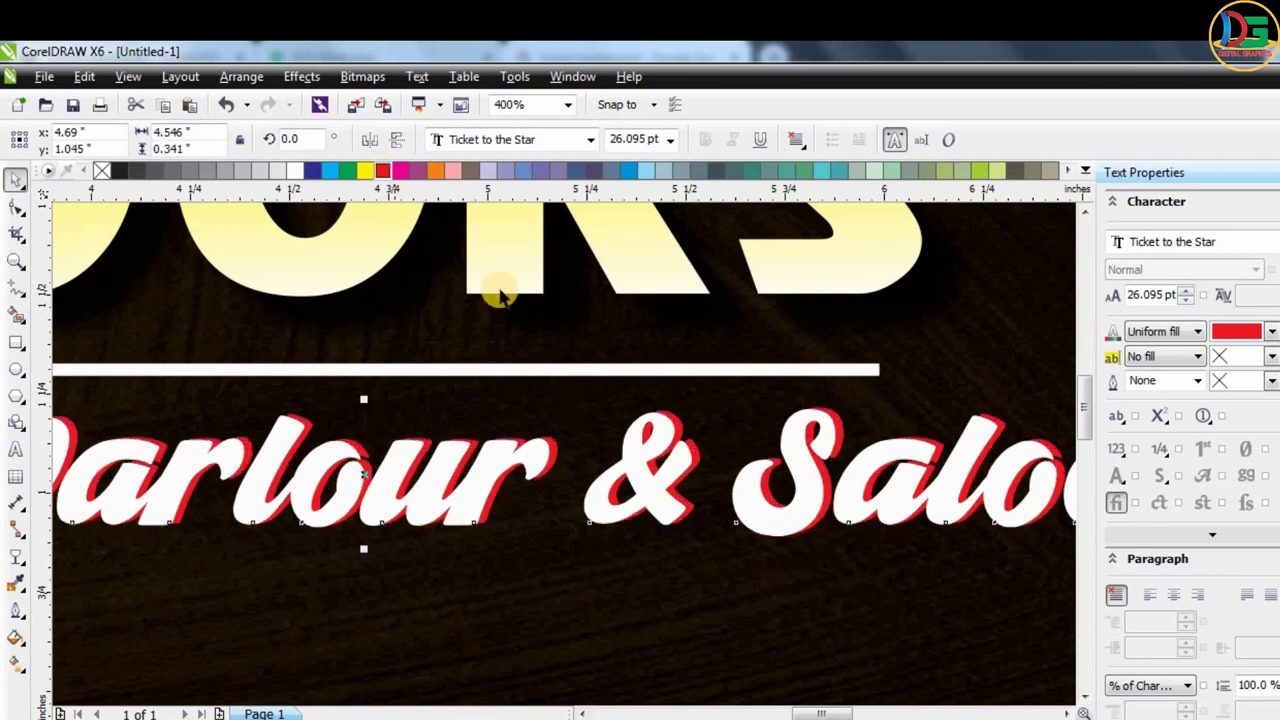
pyautogui.press('Down')
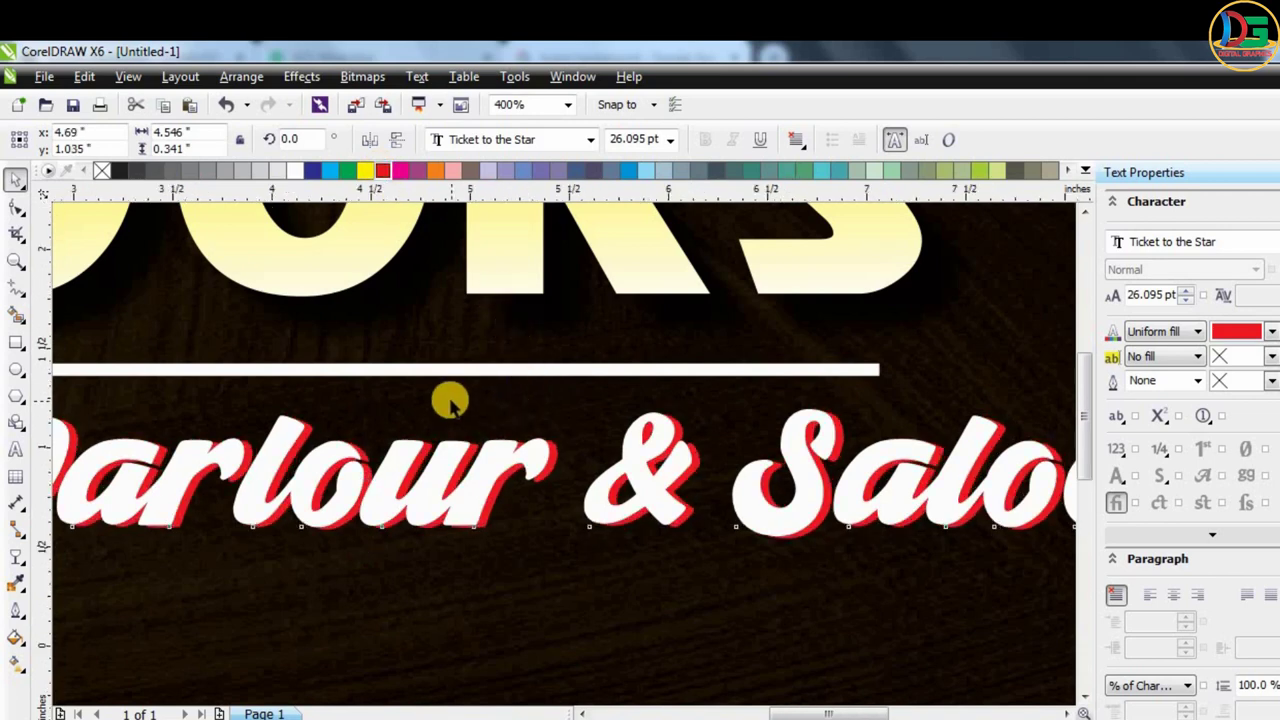
pyautogui.scroll(-1, 449, 391)
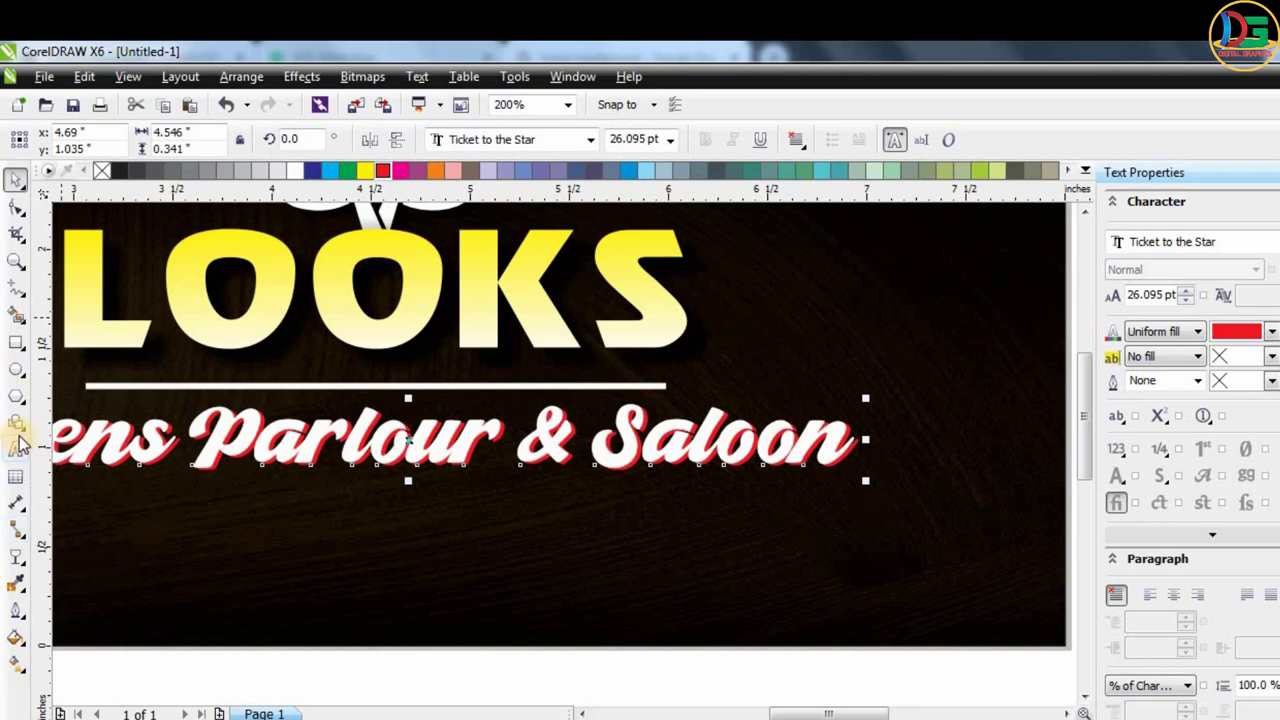
pyautogui.click(15, 563)
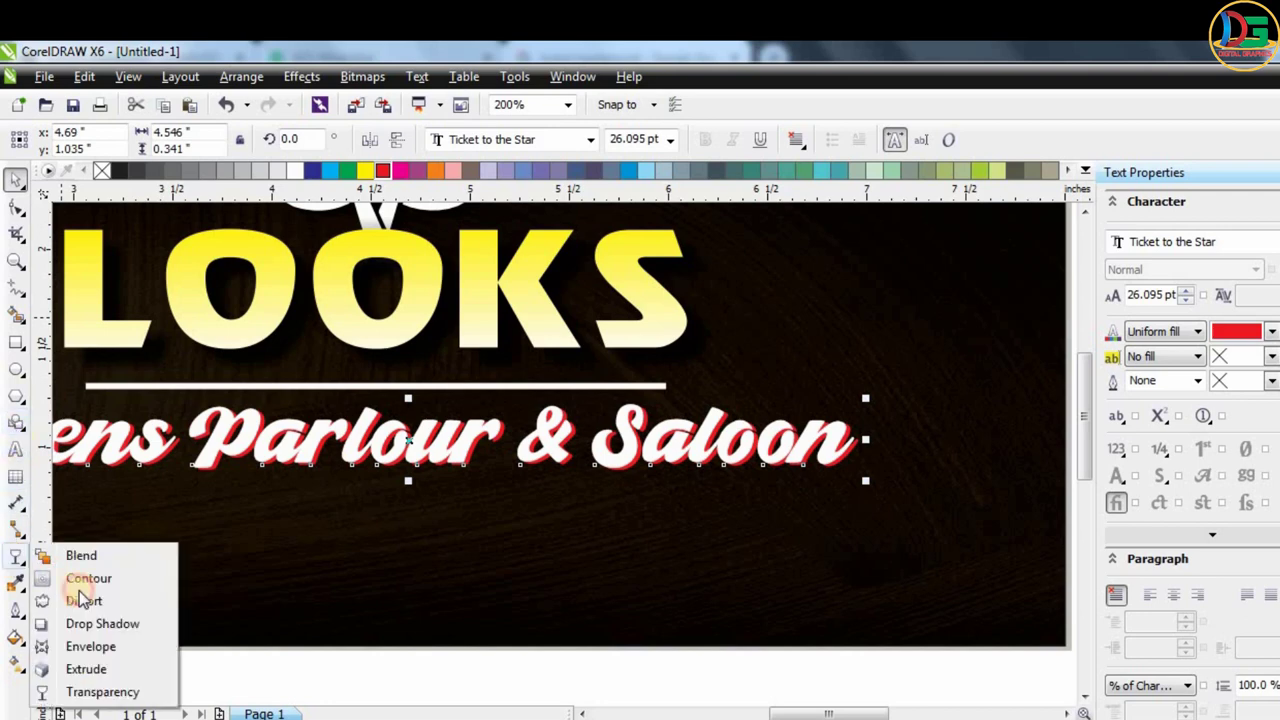
# Apply a horizontal linear transparency with Multiply blending to the slogan copy.
pyautogui.click(80, 692)
pyautogui.moveTo(884, 452); pyautogui.dragTo(130, 452)
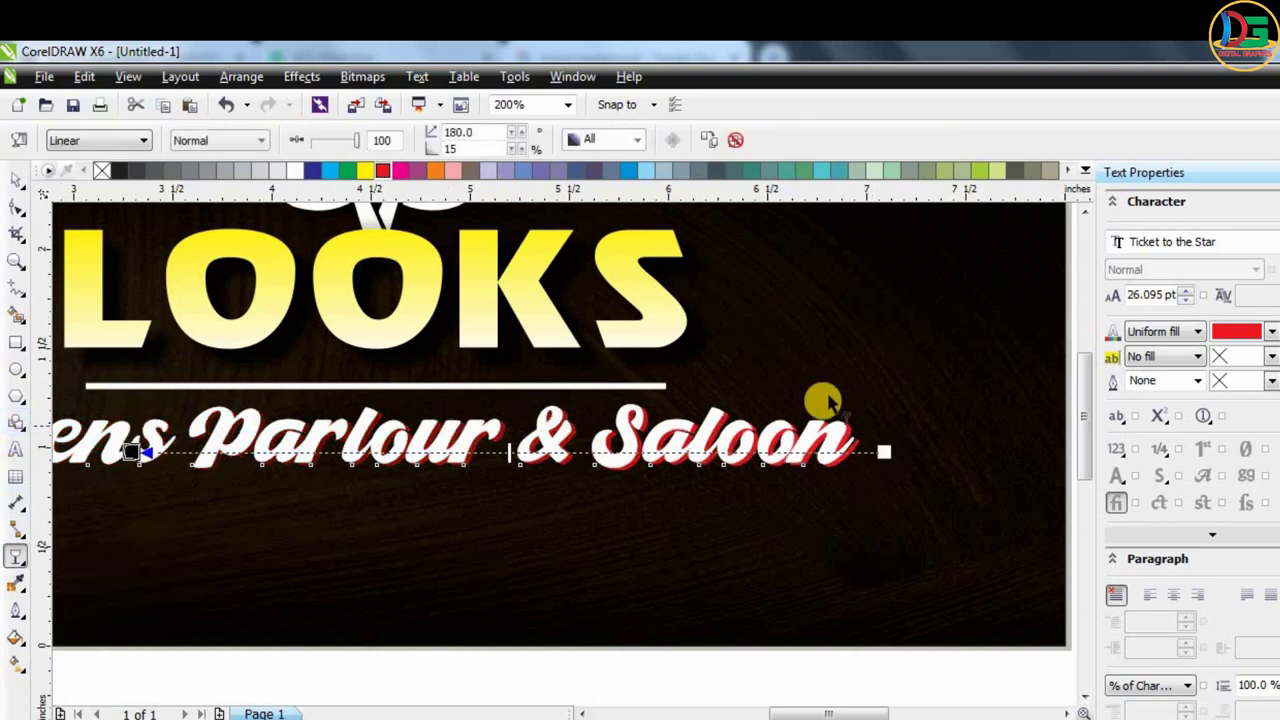
pyautogui.scroll(-1, 805, 370)
pyautogui.scroll(1, 694, 437)
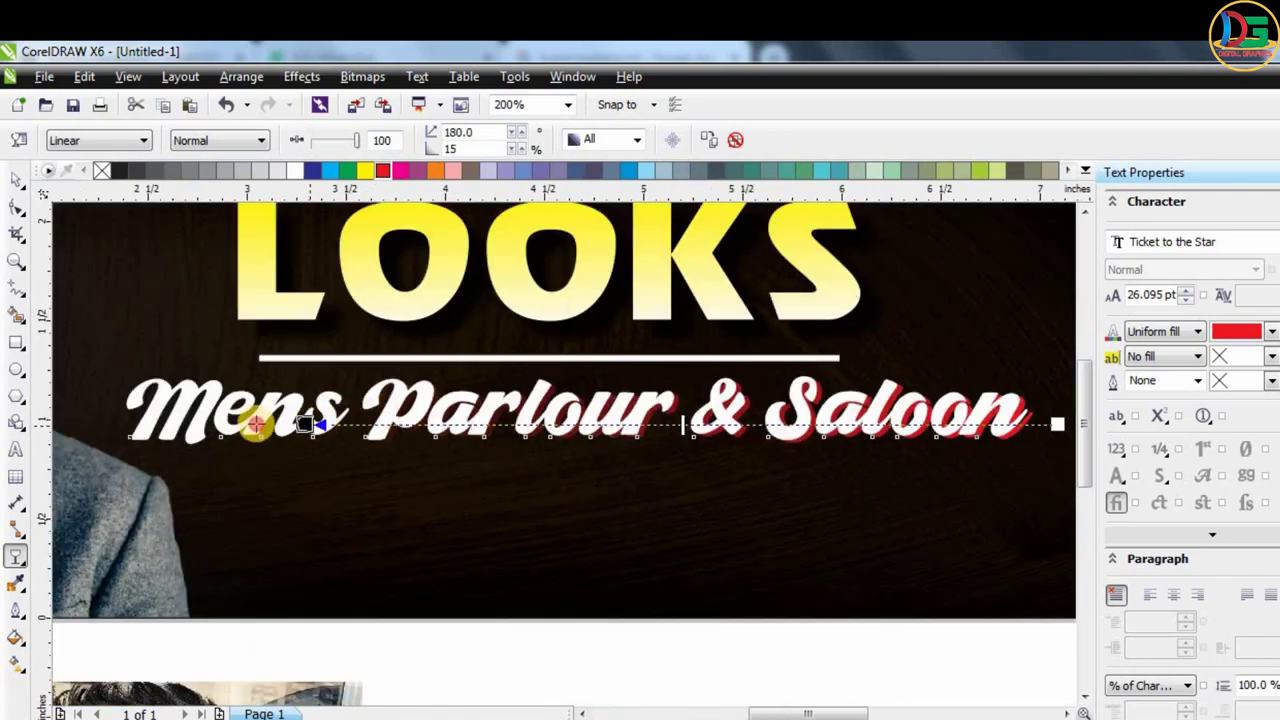
pyautogui.moveTo(255, 425); pyautogui.dragTo(157, 424)
pyautogui.click(243, 145)
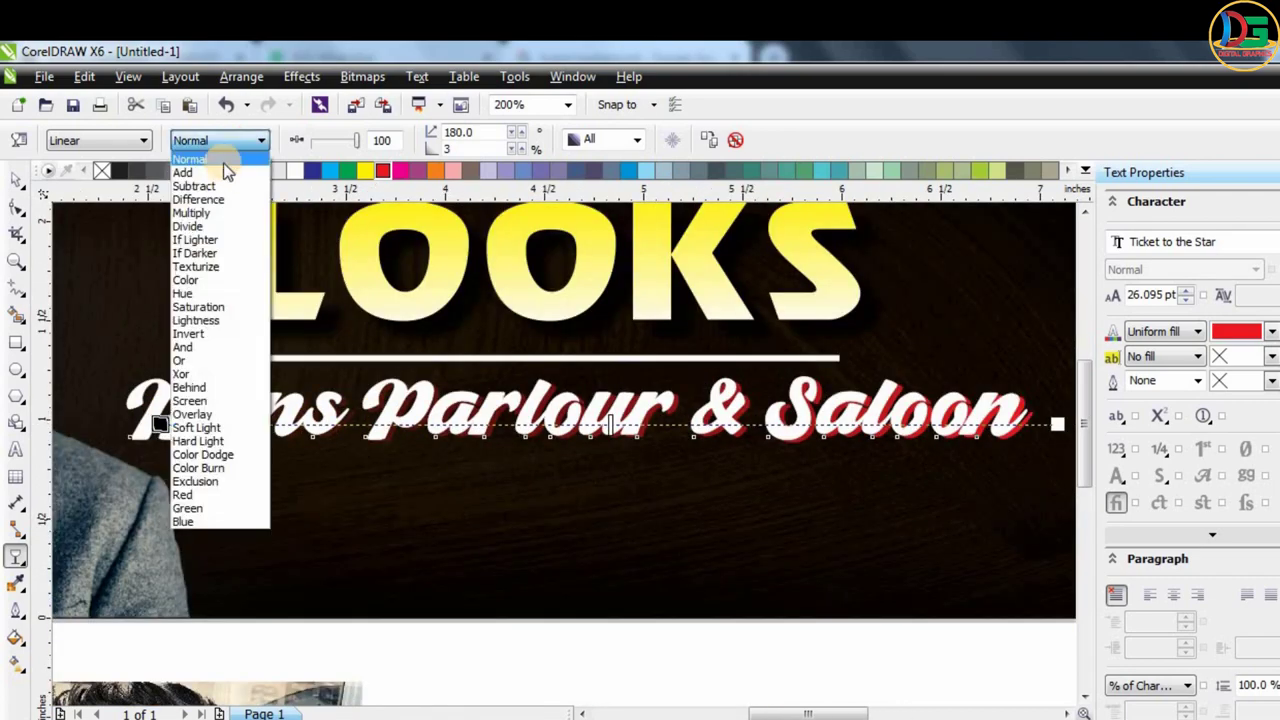
pyautogui.click(209, 213)
# Adjust the transparency end point and amount, then undo the transparency.
pyautogui.scroll(2, 686, 434)
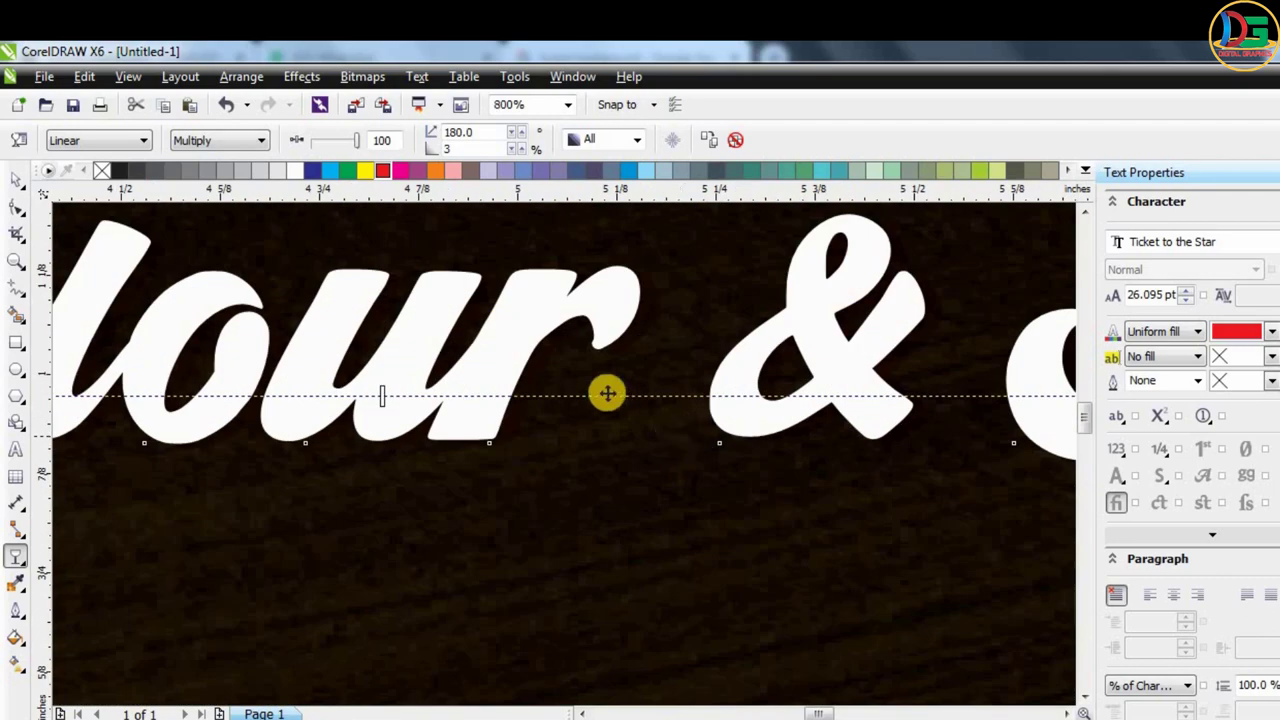
pyautogui.scroll(-1, 563, 400)
pyautogui.scroll(-1, 563, 400)
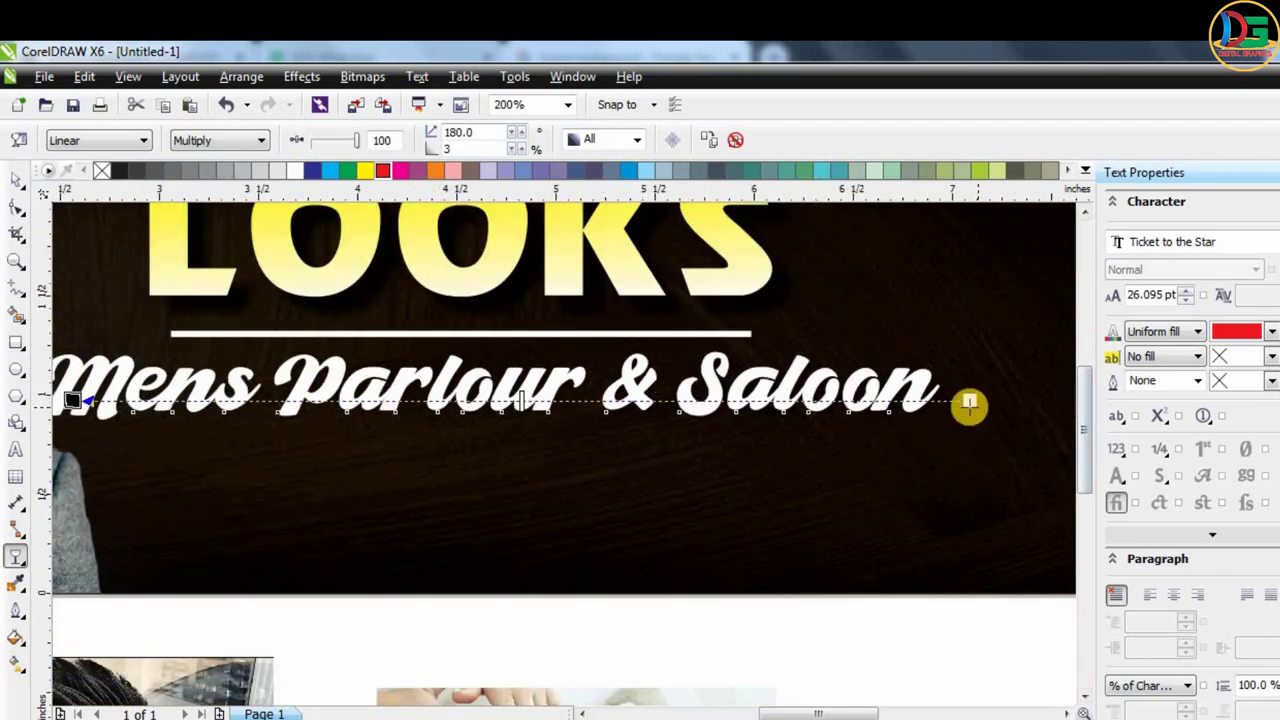
pyautogui.moveTo(969, 404); pyautogui.dragTo(1090, 412)
pyautogui.click(309, 139)
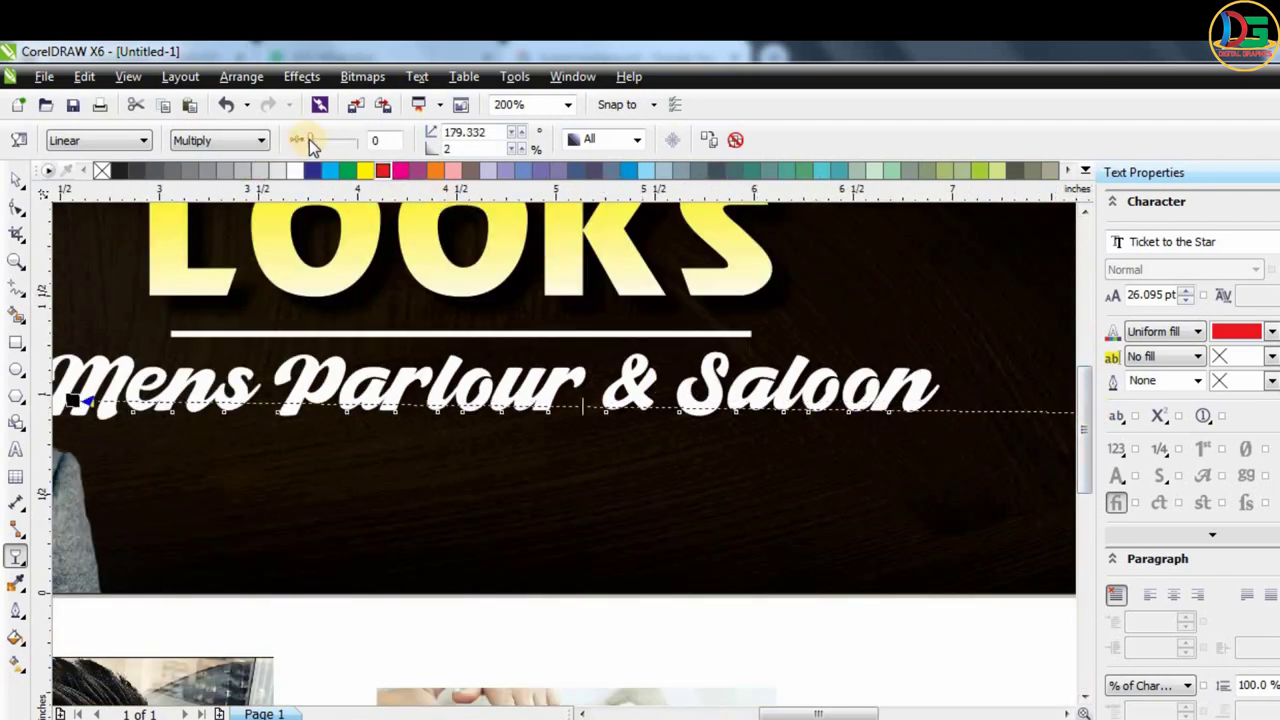
pyautogui.moveTo(309, 139); pyautogui.dragTo(348, 146)
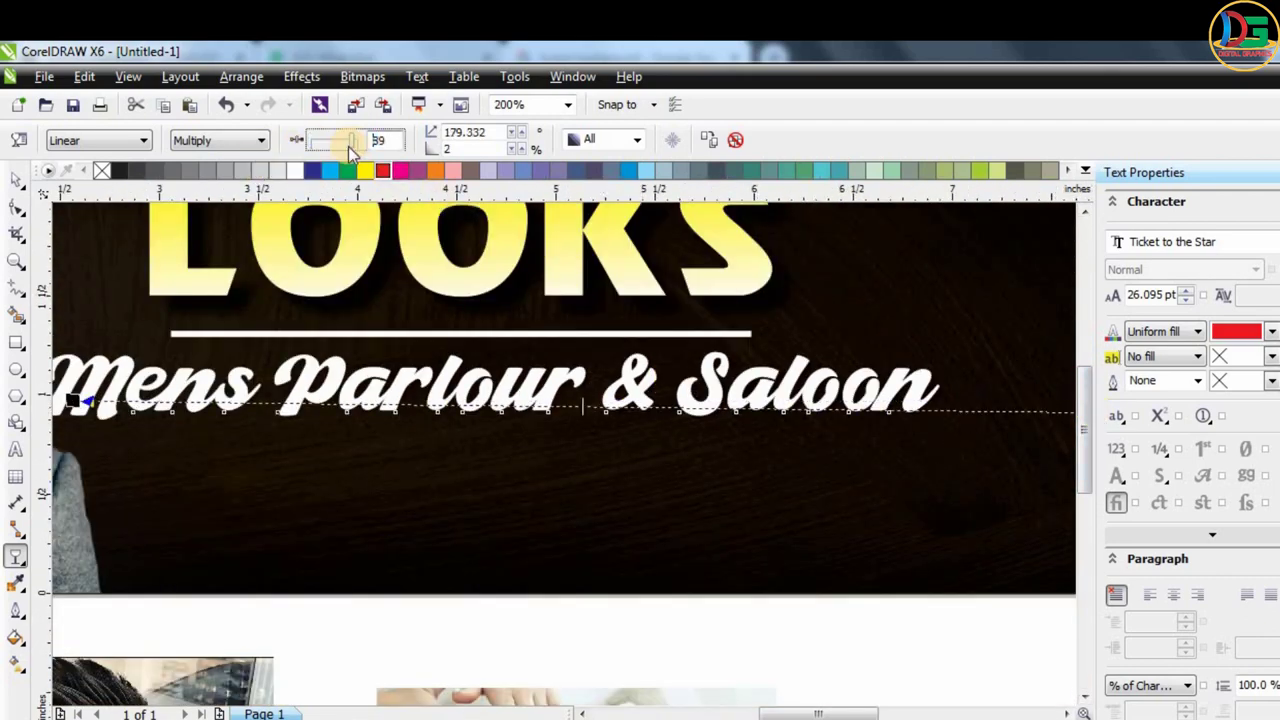
pyautogui.click(12, 184)
pyautogui.hotkey('ctrl', 'z')
# Offset the copy slightly down-right and recolour it dark maroon.
pyautogui.moveTo(646, 398); pyautogui.dragTo(665, 405)
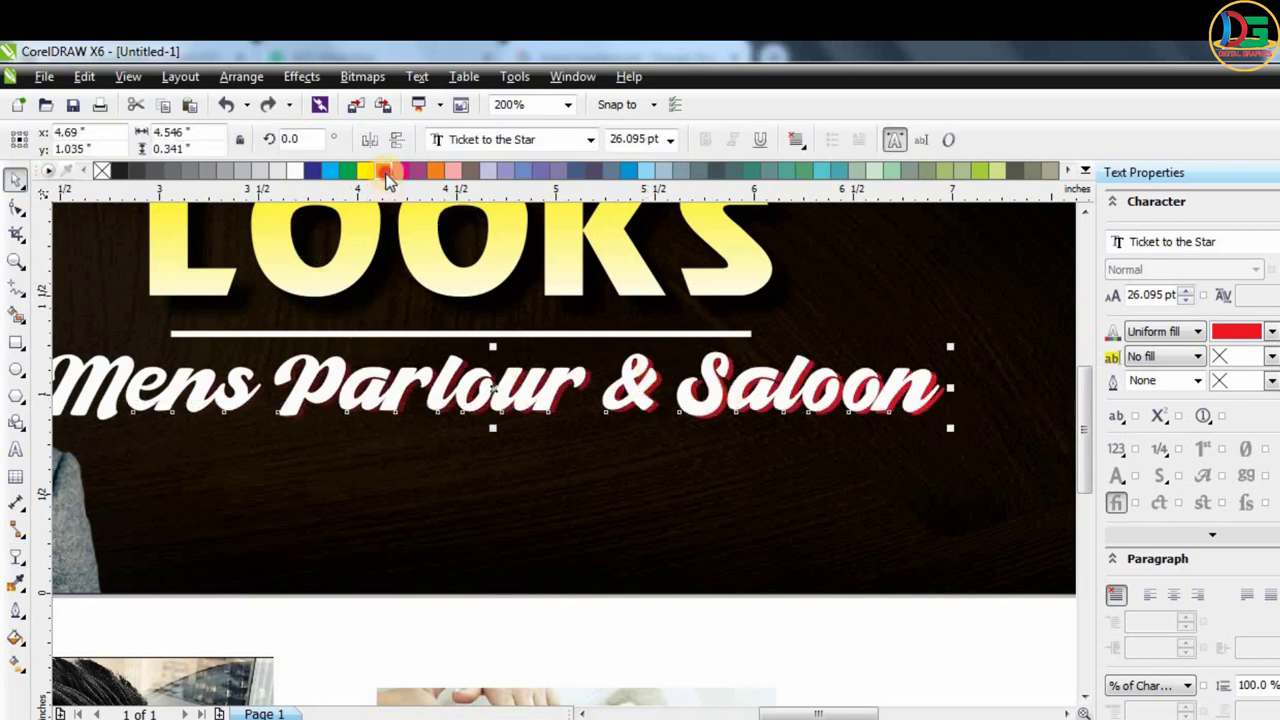
pyautogui.click(385, 172)
pyautogui.click(490, 248)
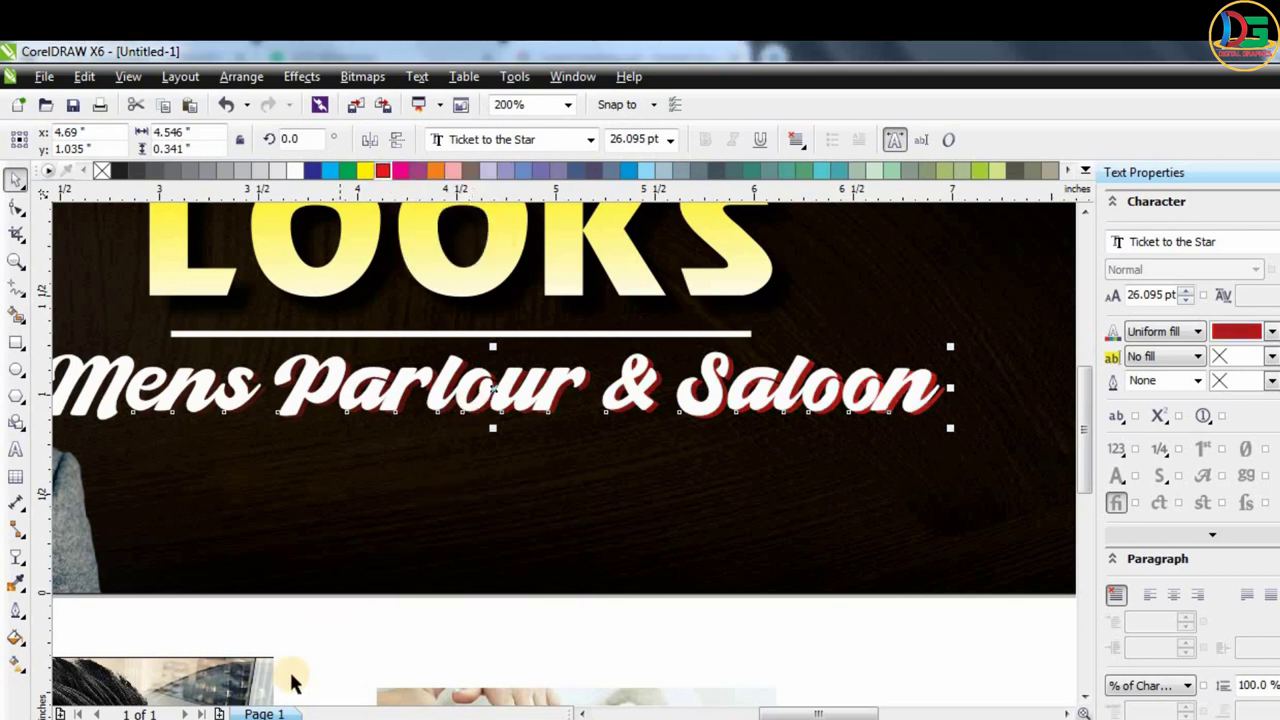
pyautogui.click(322, 714)
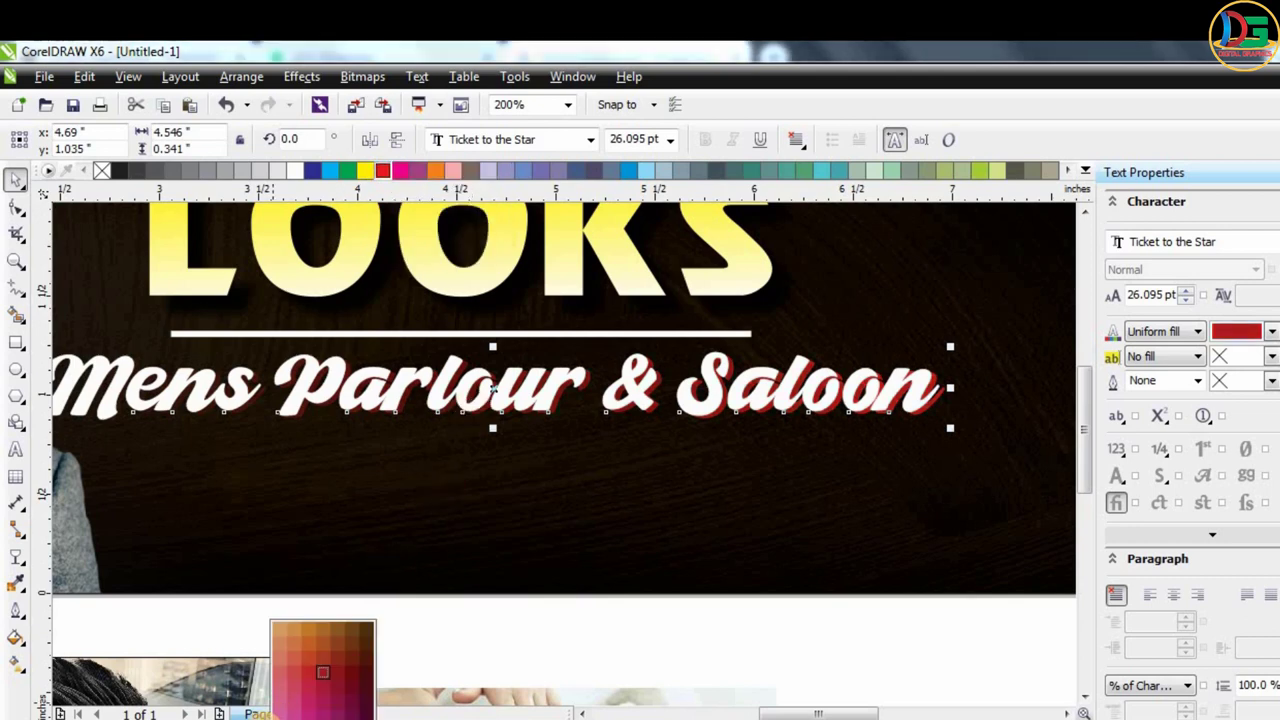
pyautogui.click(368, 668)
pyautogui.scroll(-2, 620, 405)
pyautogui.scroll(2, 620, 490)
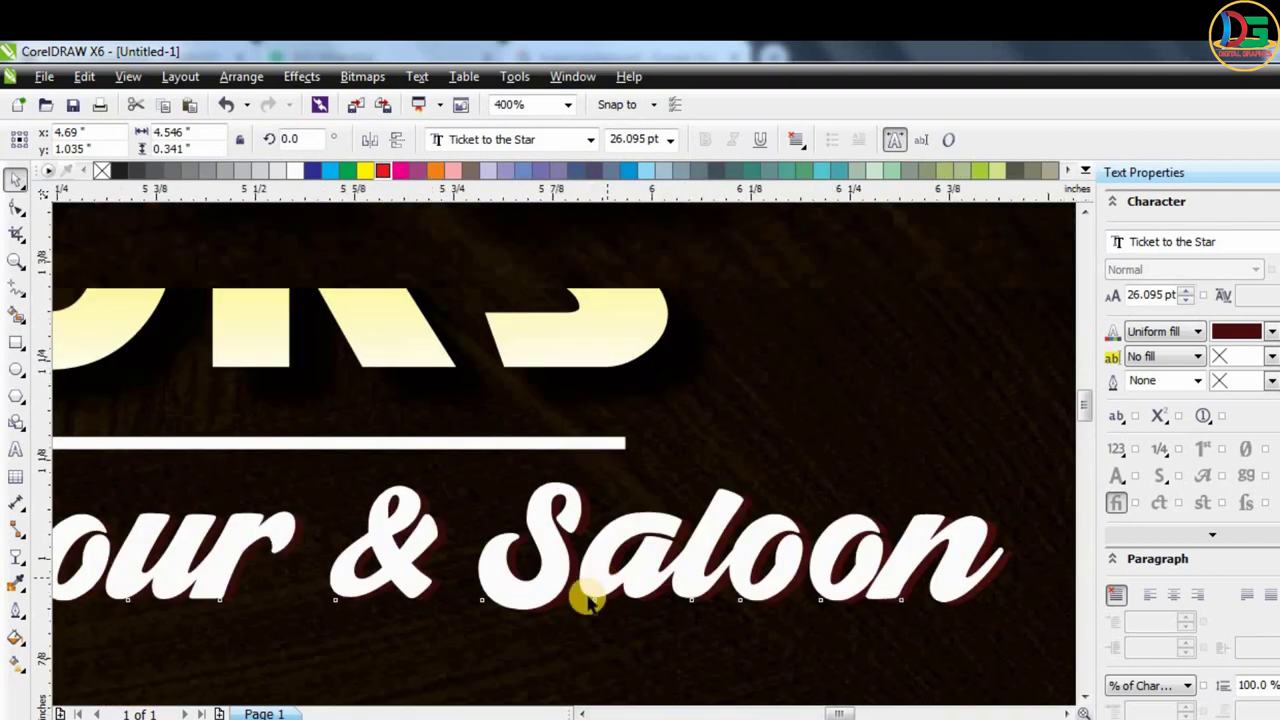
pyautogui.scroll(3, 510, 460)
pyautogui.scroll(-2, 435, 325)
# Deselect the slogan and zoom from 50% to 100% on the LOOKS heading.
pyautogui.scroll(-4, 614, 398)
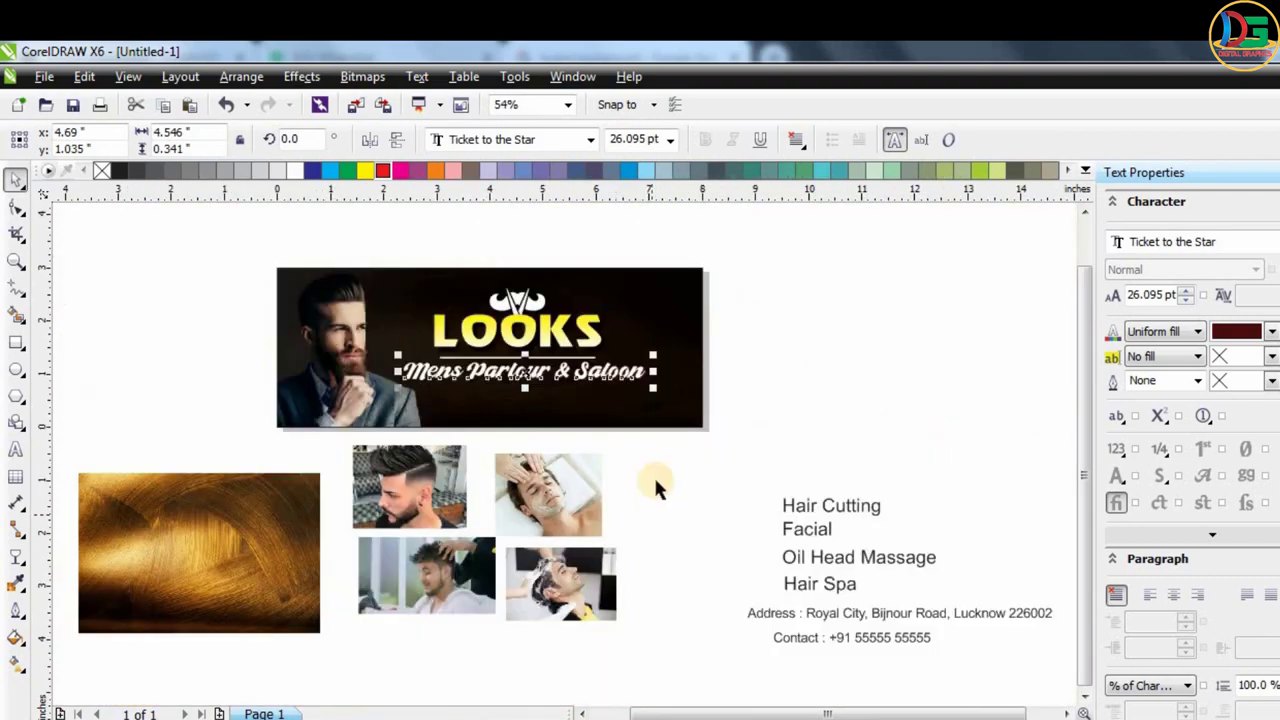
pyautogui.click(653, 474)
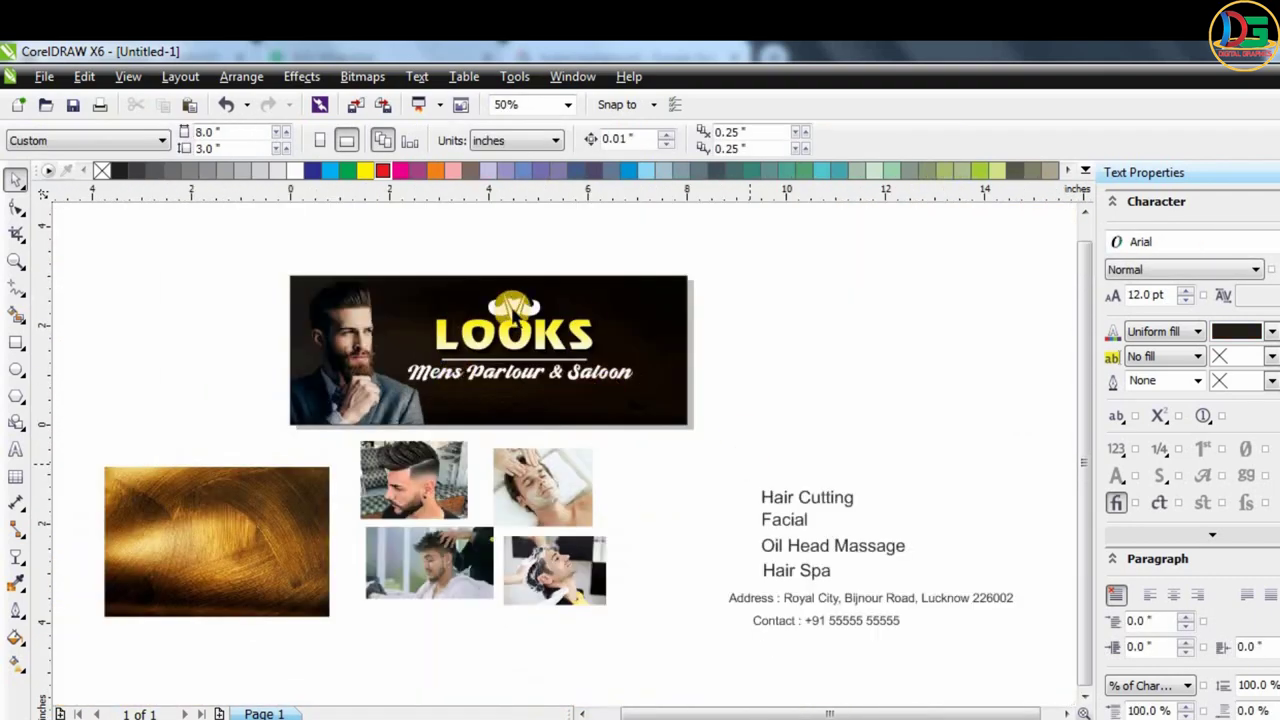
pyautogui.scroll(1, 600, 320)
pyautogui.scroll(-2, 528, 451)
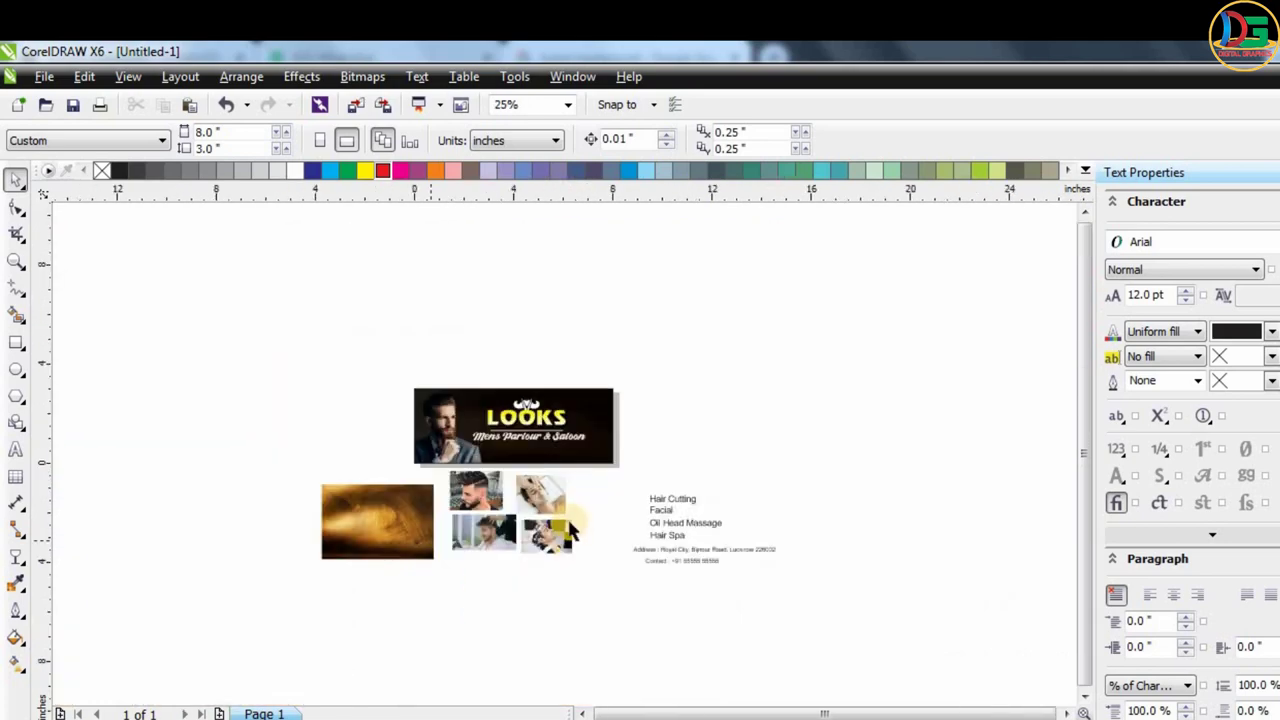
pyautogui.scroll(1, 560, 460)
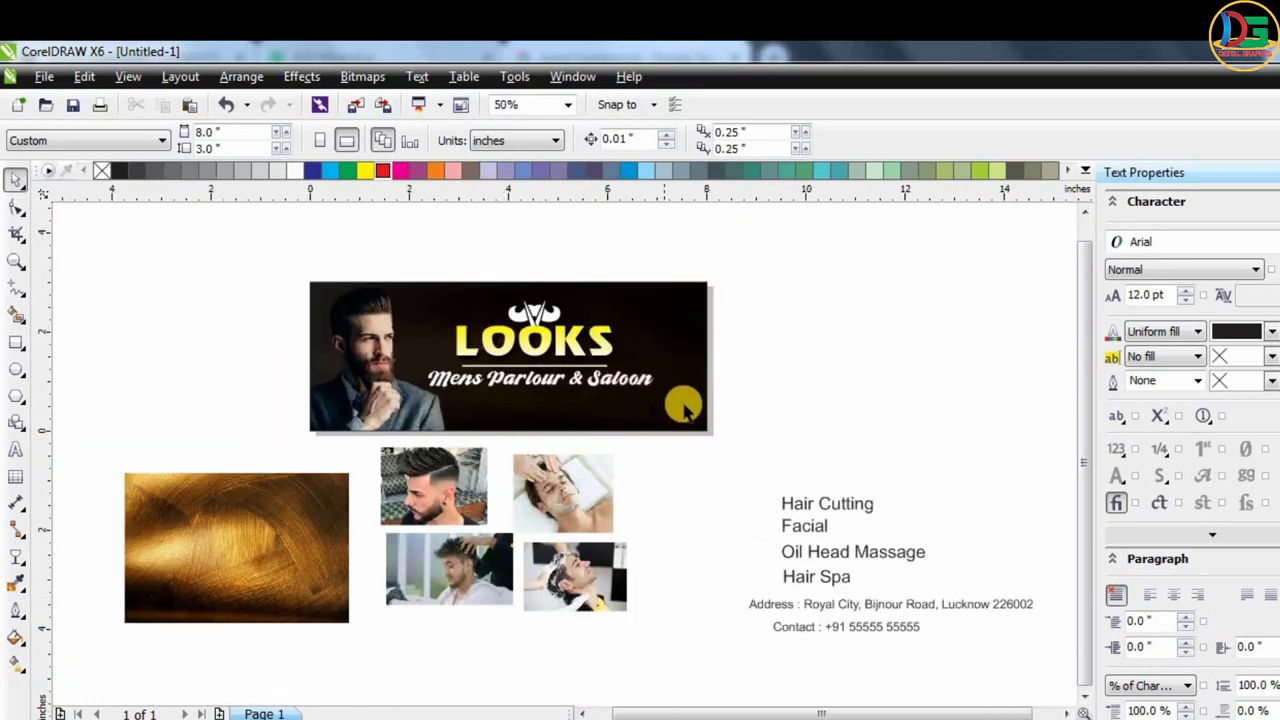
pyautogui.scroll(1, 652, 312)
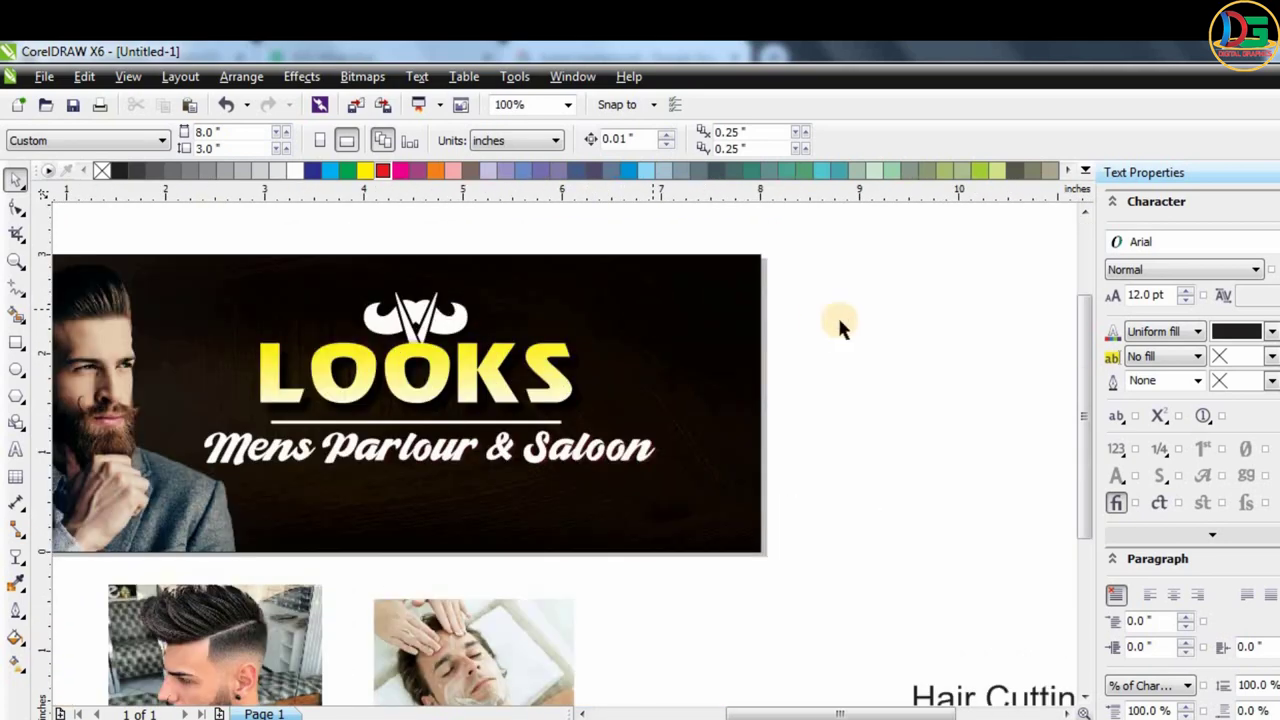
# Draw a small square right of the LOOKS logo and round two opposite corners into a leaf.
pyautogui.click(16, 341)
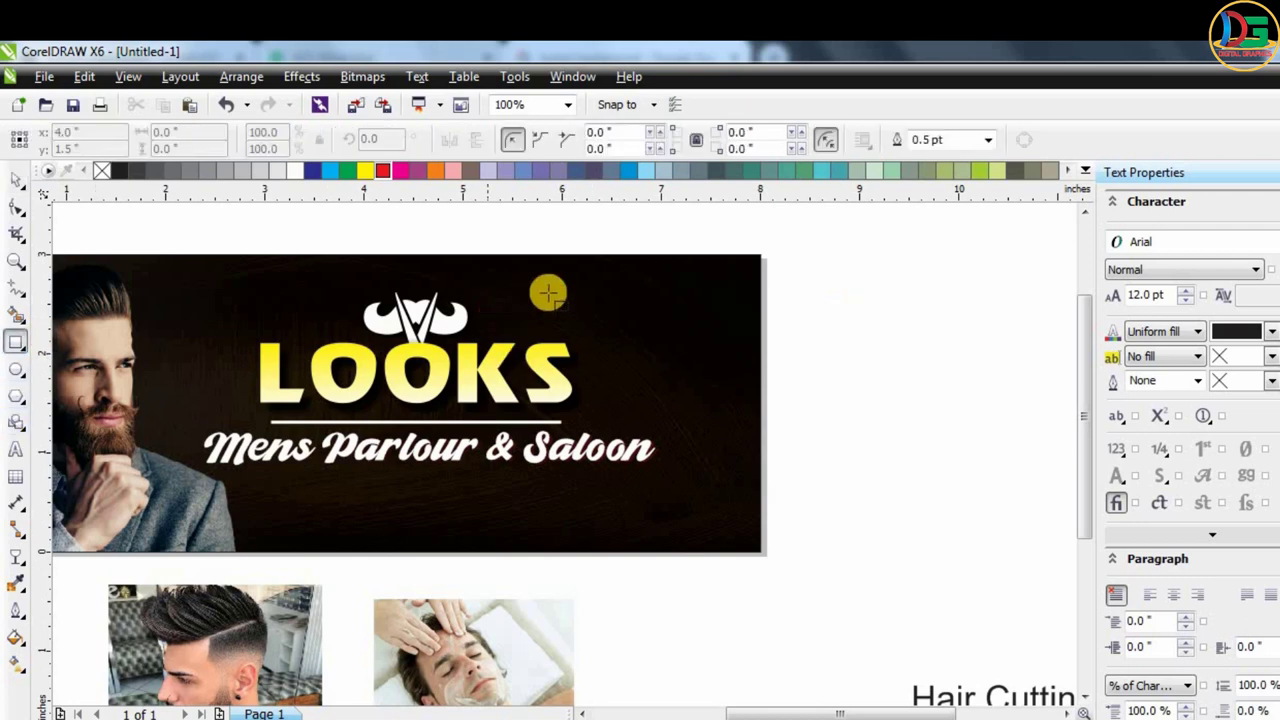
pyautogui.moveTo(598, 287); pyautogui.dragTo(667, 362)
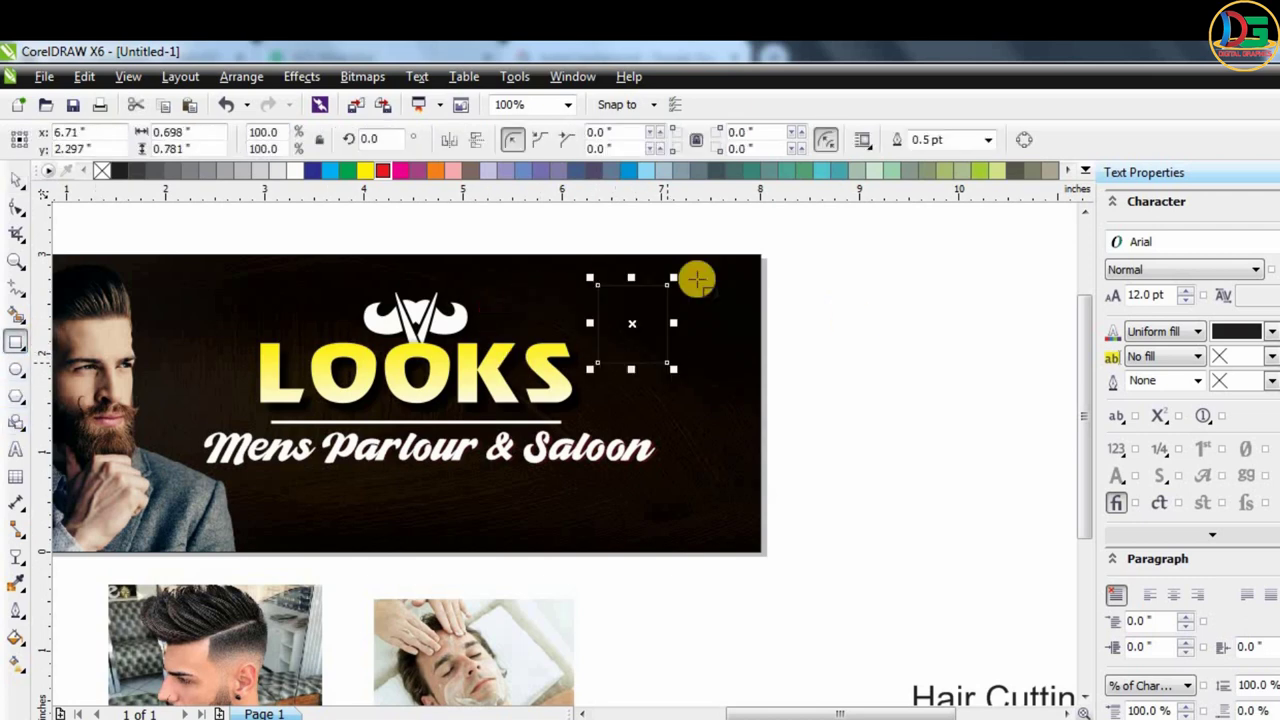
pyautogui.click(16, 205)
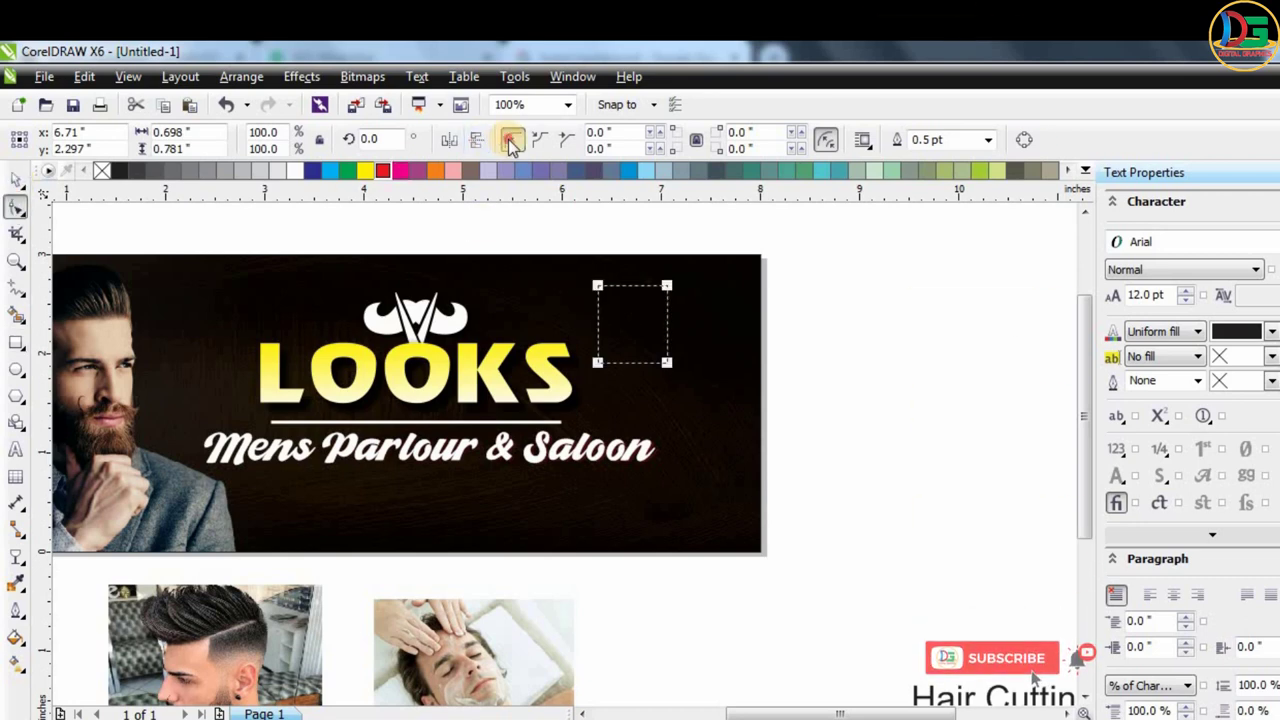
pyautogui.moveTo(666, 286); pyautogui.dragTo(591, 311)
pyautogui.scroll(1, 591, 311)
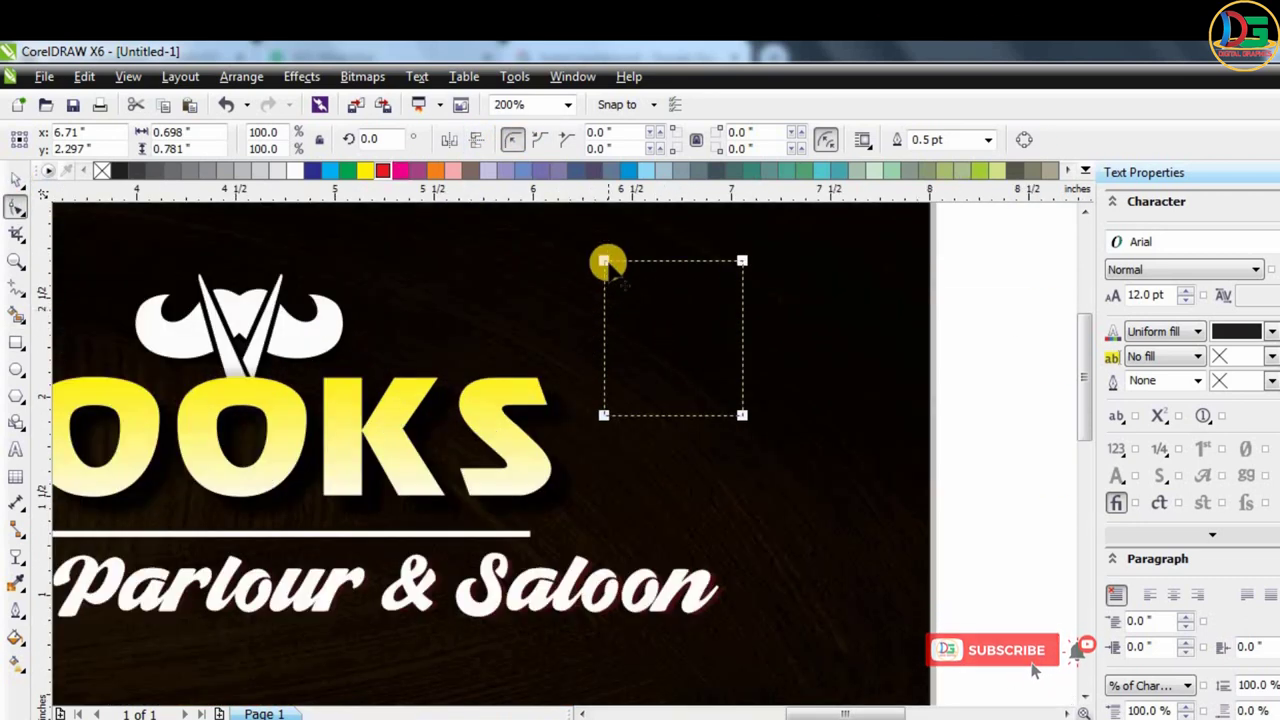
pyautogui.moveTo(604, 262)
pyautogui.mouseDown()
pyautogui.moveTo(737, 380)
pyautogui.moveTo(740, 416)
pyautogui.moveTo(741, 366)
pyautogui.mouseUp()
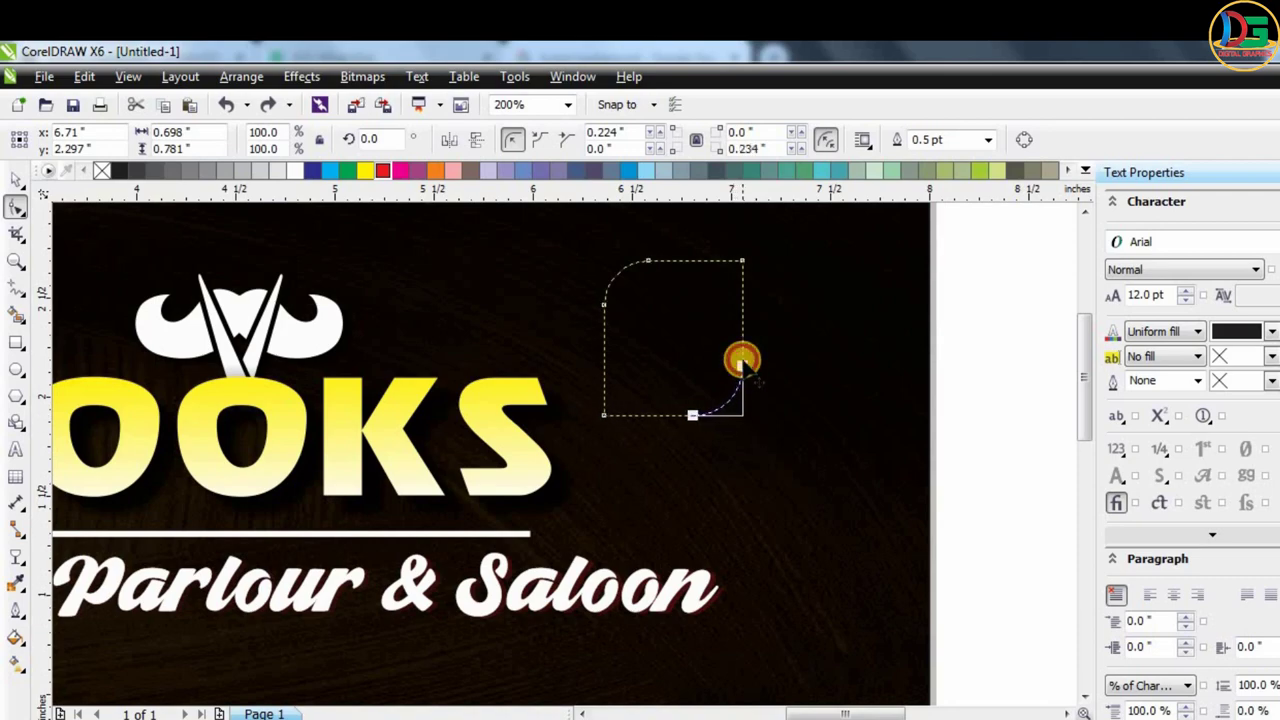
# Shift the leaf slightly right and give it a 2 pt pink outline.
pyautogui.click(16, 180)
pyautogui.click(709, 251)
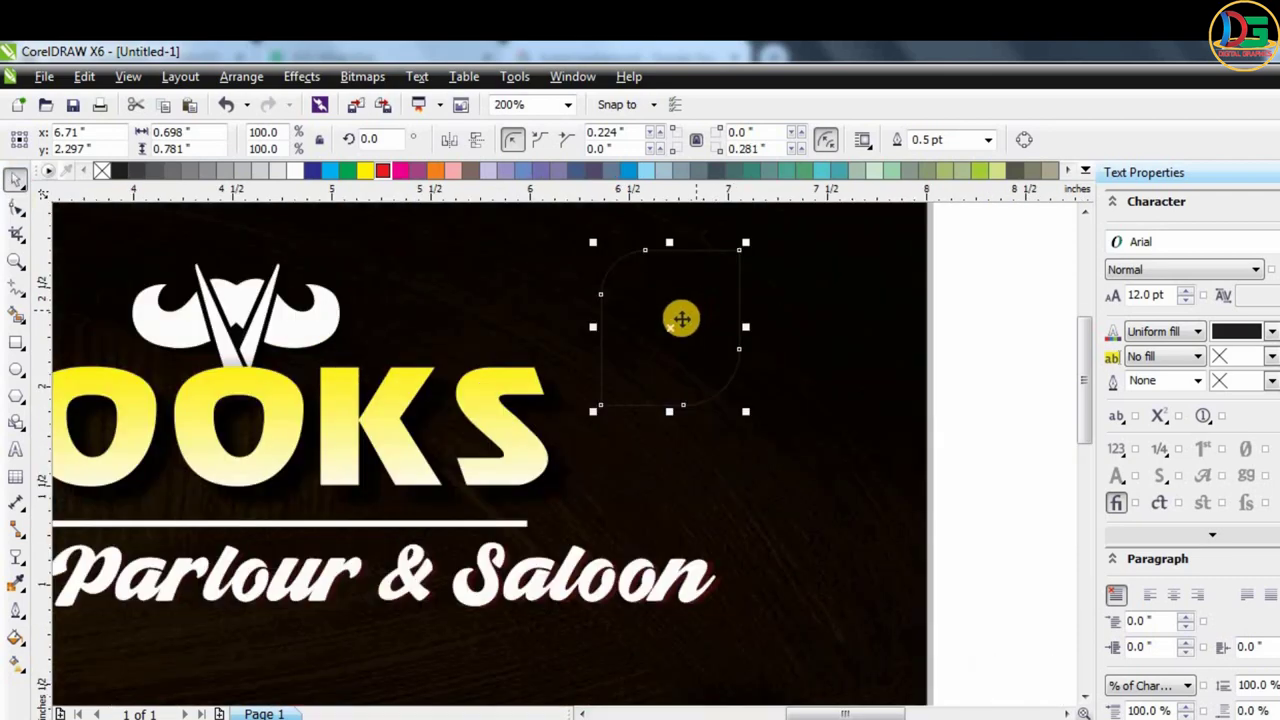
pyautogui.moveTo(727, 324); pyautogui.dragTo(777, 323)
pyautogui.scroll(-1, 706, 298)
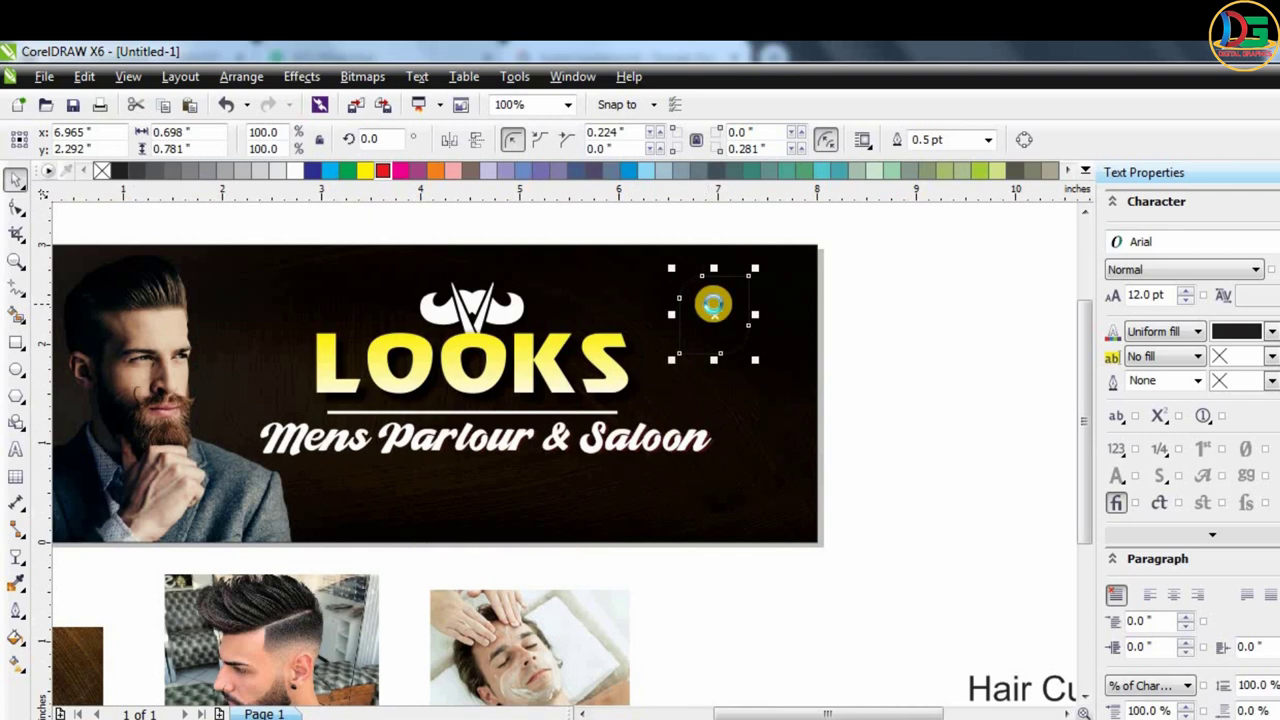
pyautogui.scroll(1, 713, 305)
pyautogui.click(990, 141)
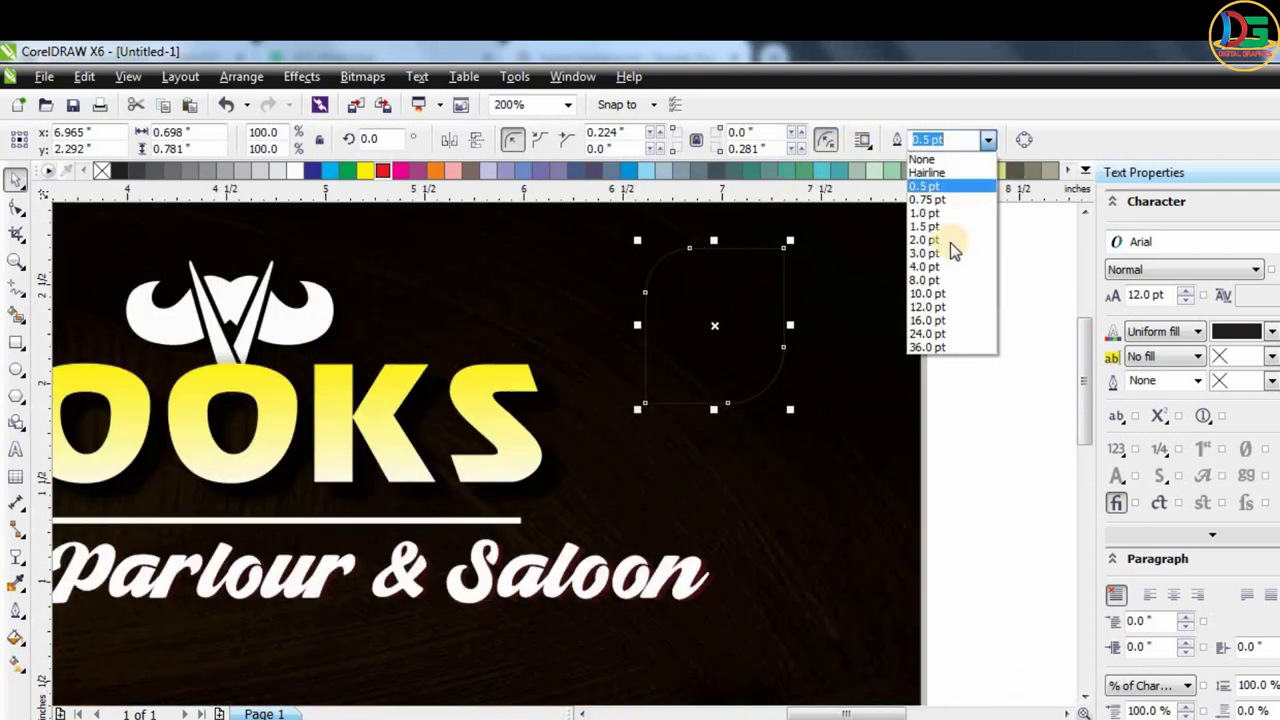
pyautogui.click(924, 254)
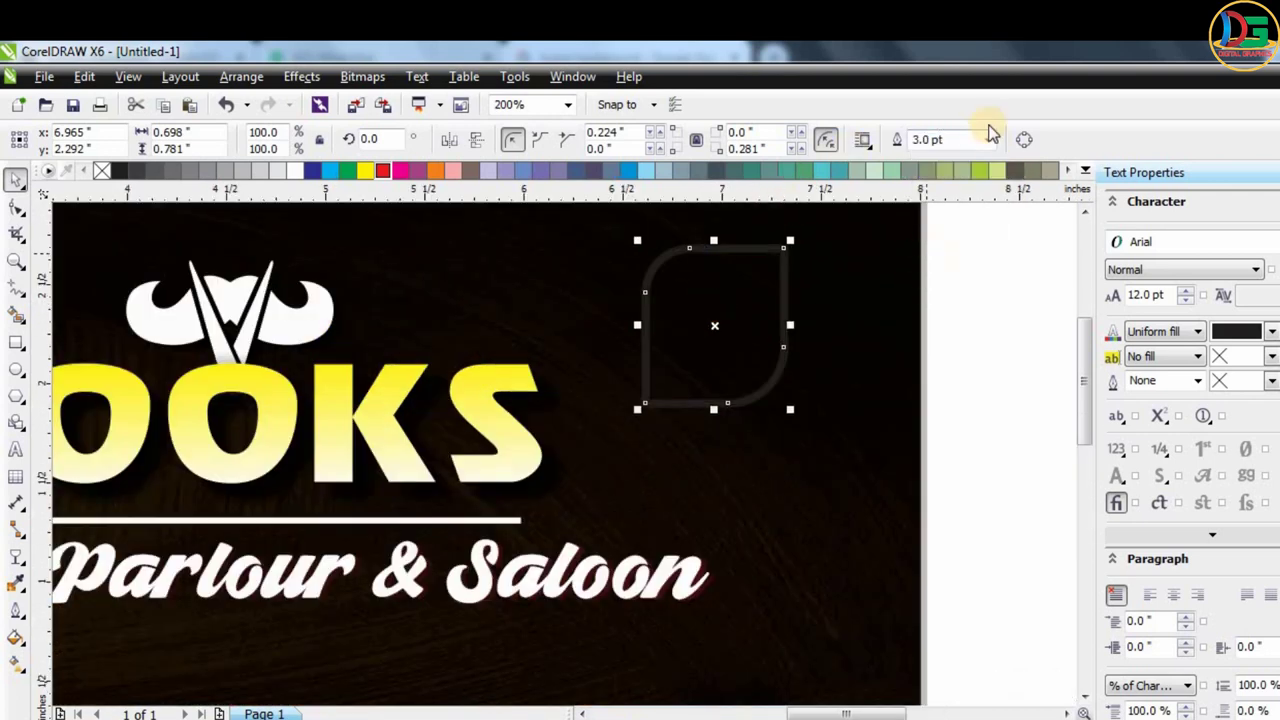
pyautogui.click(990, 141)
pyautogui.click(958, 240)
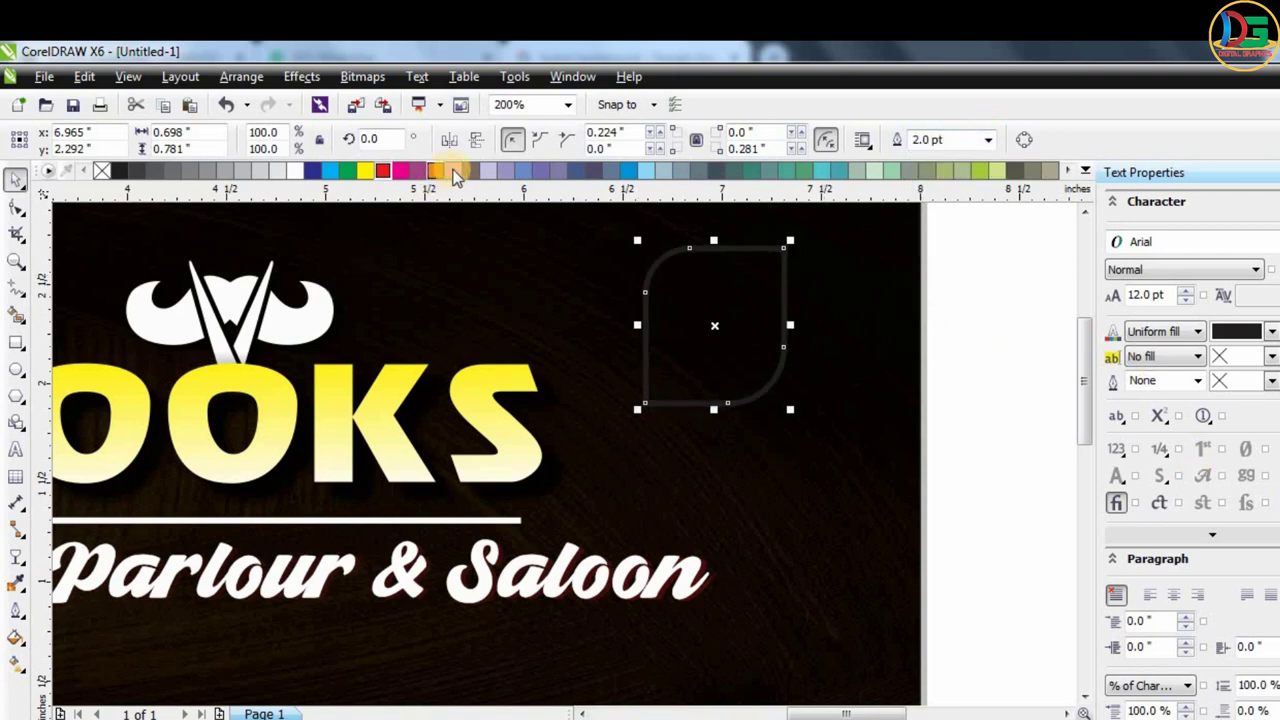
pyautogui.rightClick(453, 172)
pyautogui.scroll(-2, 657, 300)
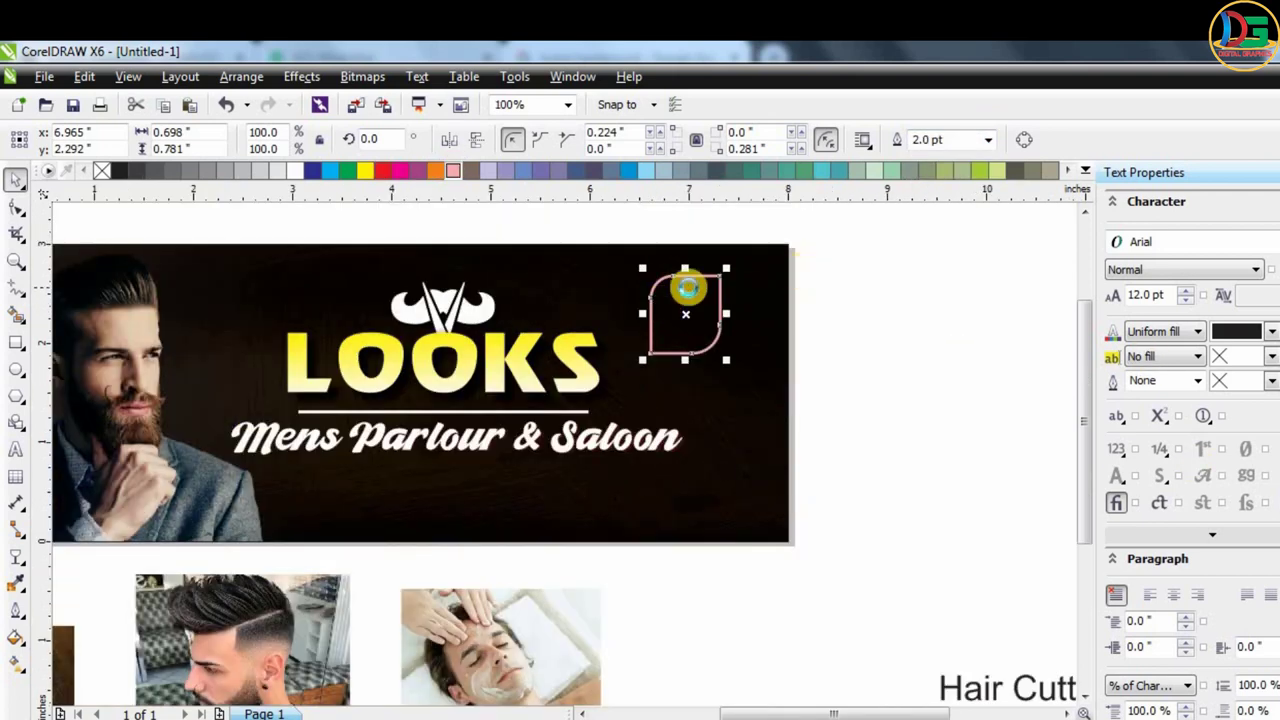
pyautogui.scroll(2, 687, 288)
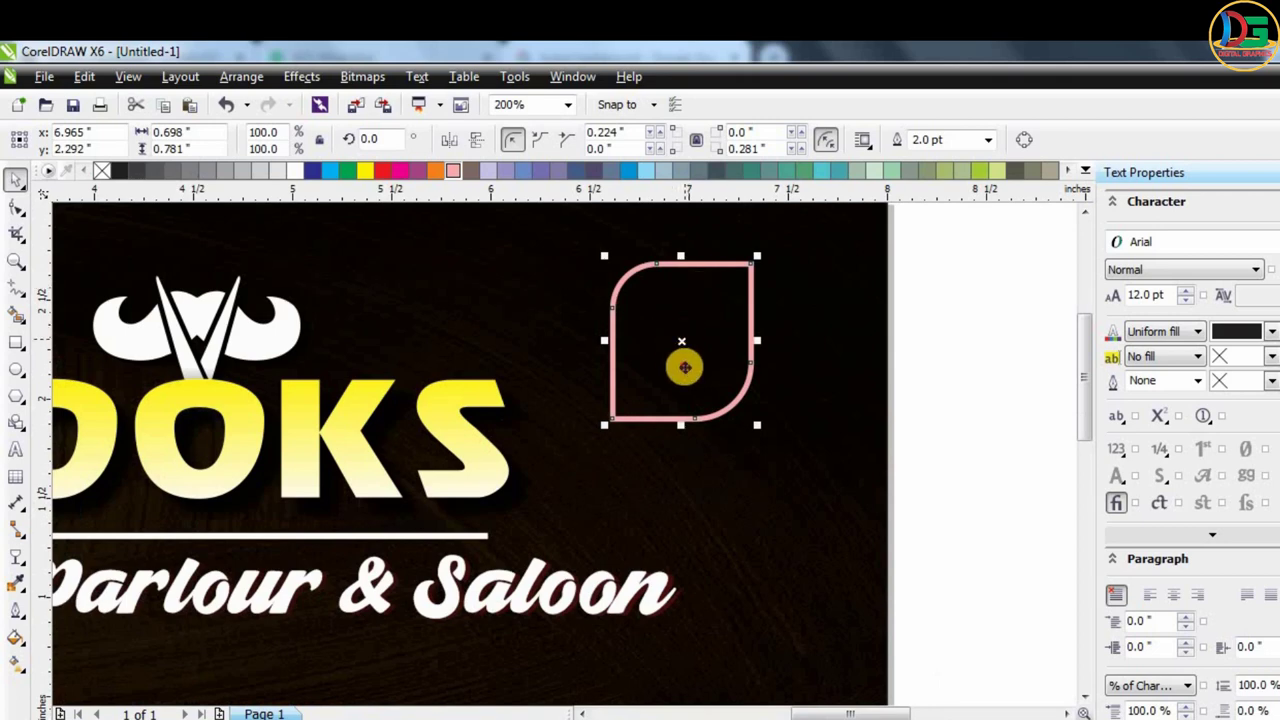
# Duplicate the leaf three times, mirroring a copy, to form four petals around a centre.
pyautogui.moveTo(684, 367); pyautogui.dragTo(546, 495)
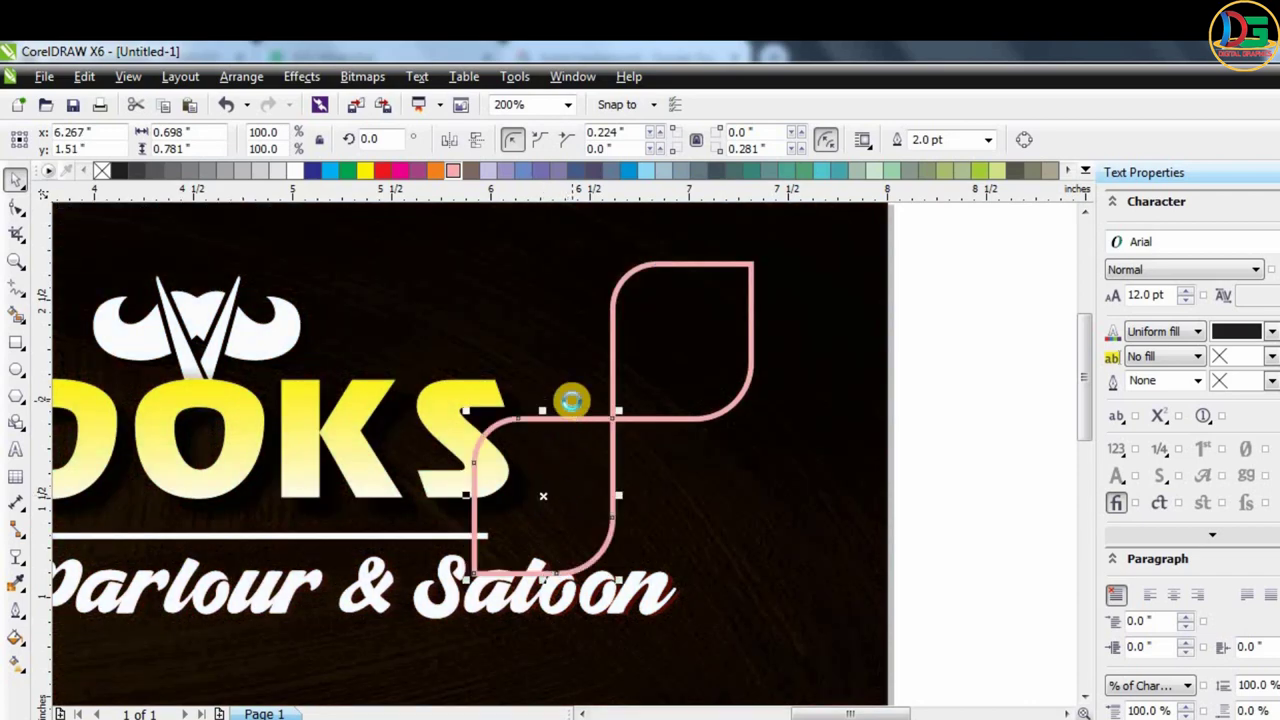
pyautogui.moveTo(571, 401)
pyautogui.mouseDown()
pyautogui.moveTo(578, 268)
pyautogui.moveTo(610, 405)
pyautogui.mouseUp()
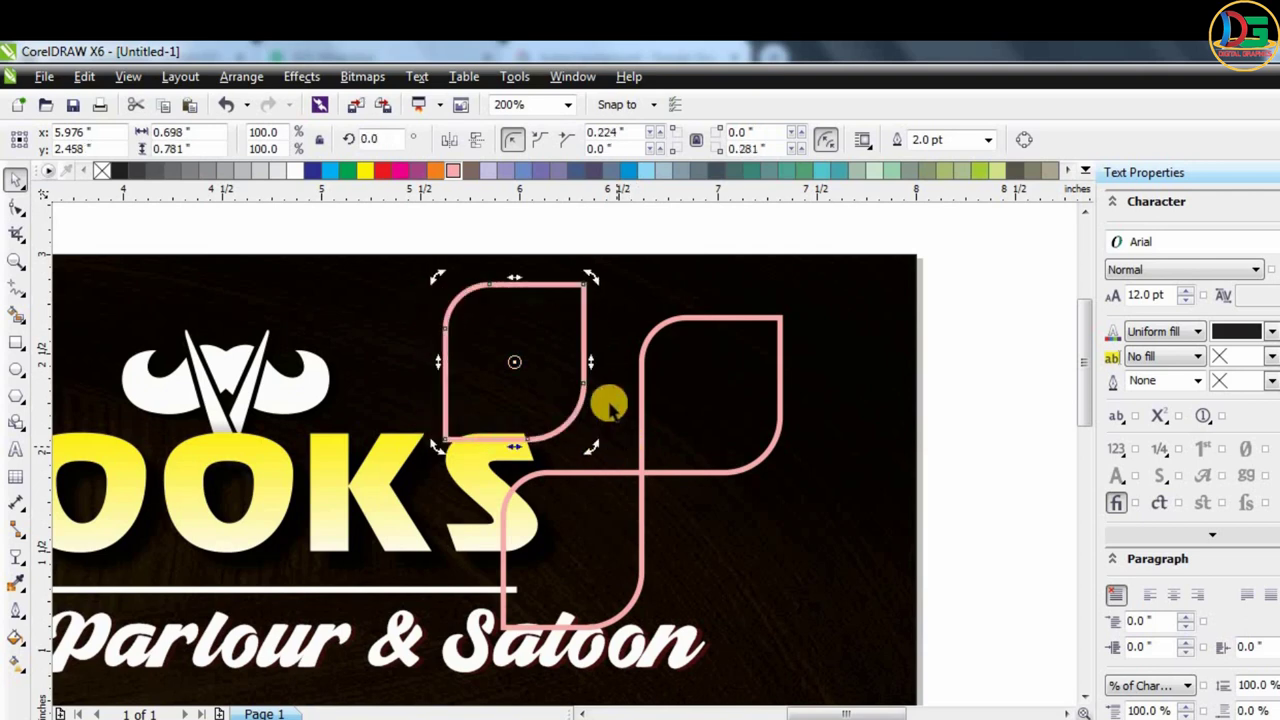
pyautogui.click(452, 139)
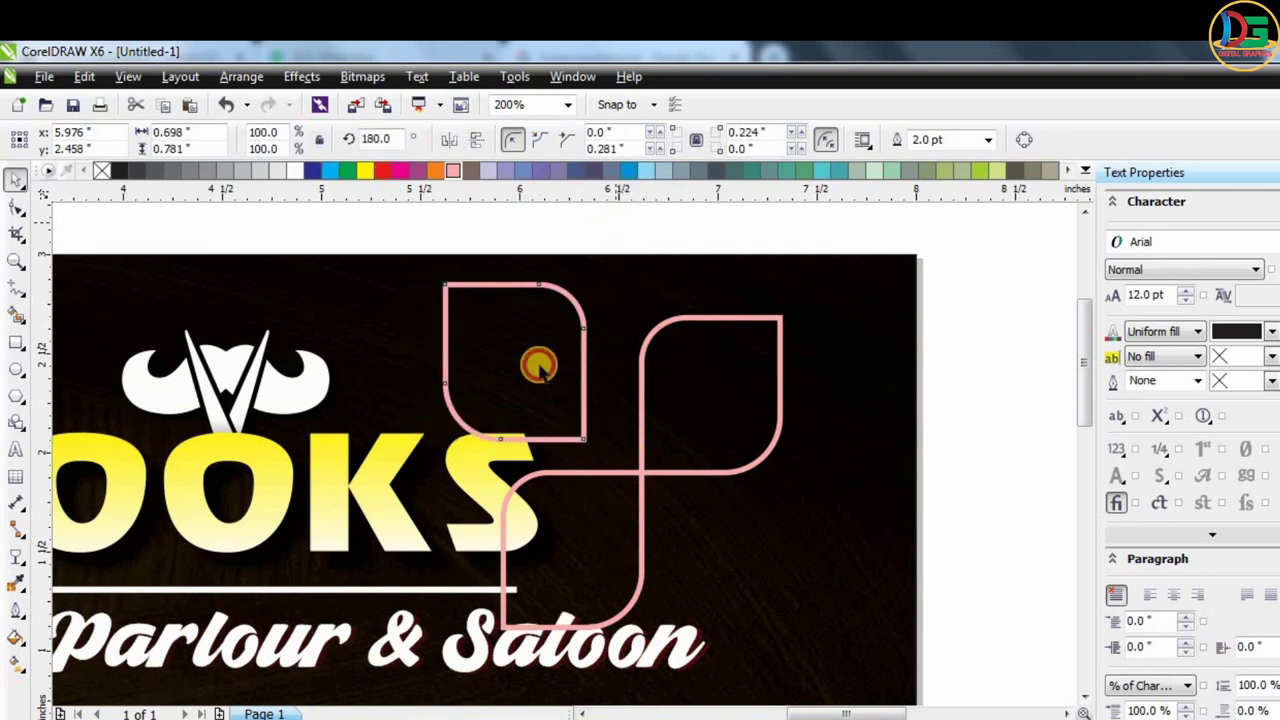
pyautogui.scroll(1, 537, 363)
pyautogui.moveTo(609, 429)
pyautogui.mouseDown()
pyautogui.moveTo(715, 478)
pyautogui.moveTo(700, 463)
pyautogui.mouseUp()
pyautogui.scroll(-1, 655, 415)
pyautogui.moveTo(655, 415); pyautogui.dragTo(767, 540)
# Select all four leaves and nudge the emblem up and right beside LOOKS.
pyautogui.scroll(-2, 771, 309)
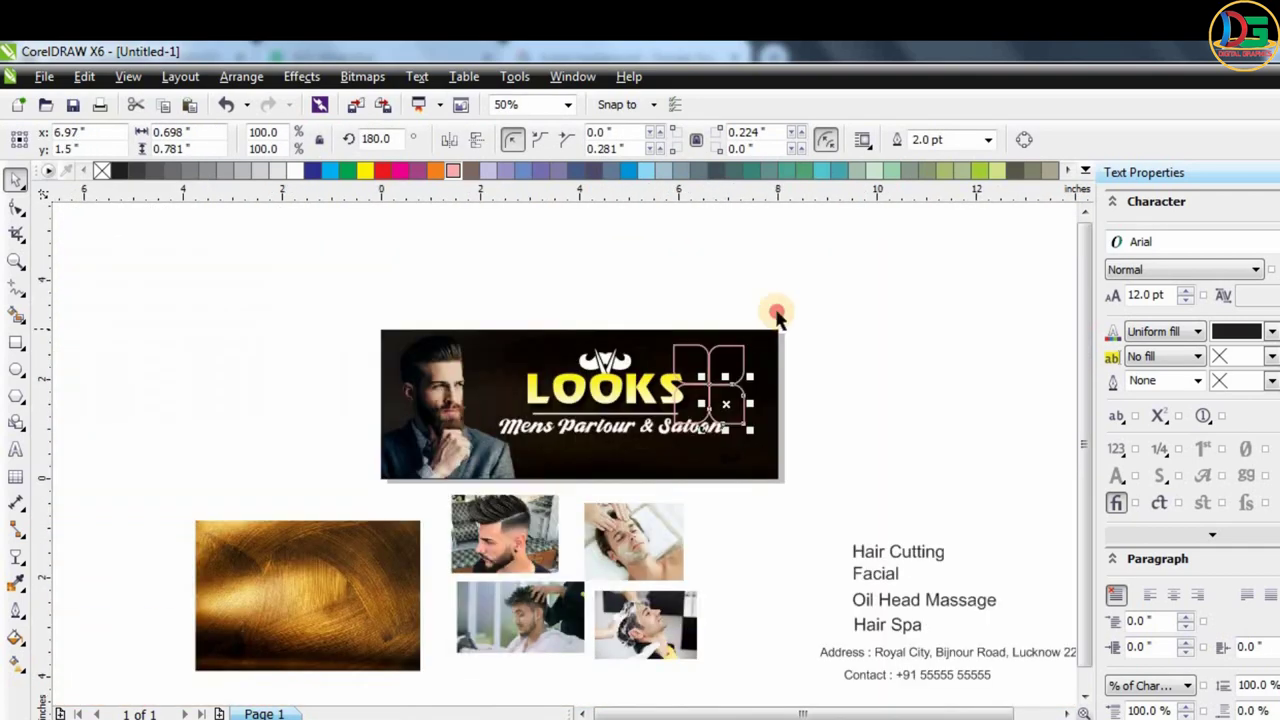
pyautogui.scroll(1, 815, 282)
pyautogui.moveTo(818, 273); pyautogui.dragTo(493, 507)
pyautogui.moveTo(614, 409); pyautogui.dragTo(654, 400)
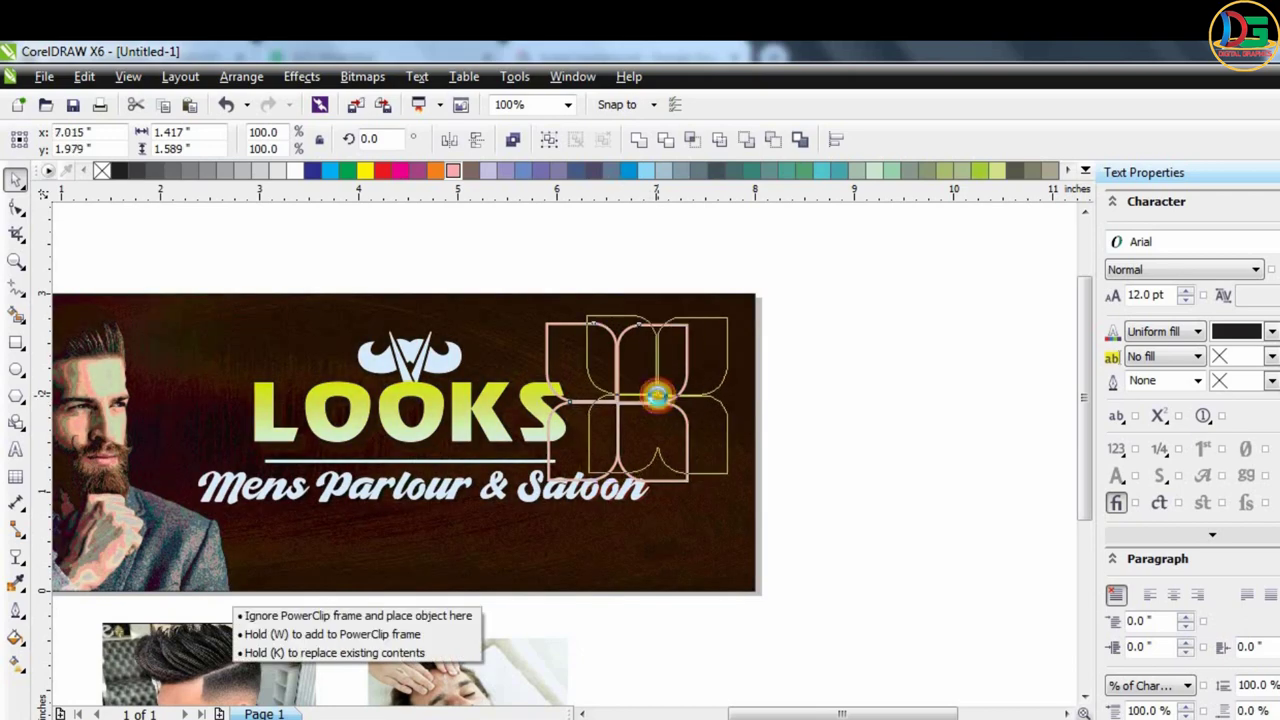
pyautogui.scroll(2, 660, 406)
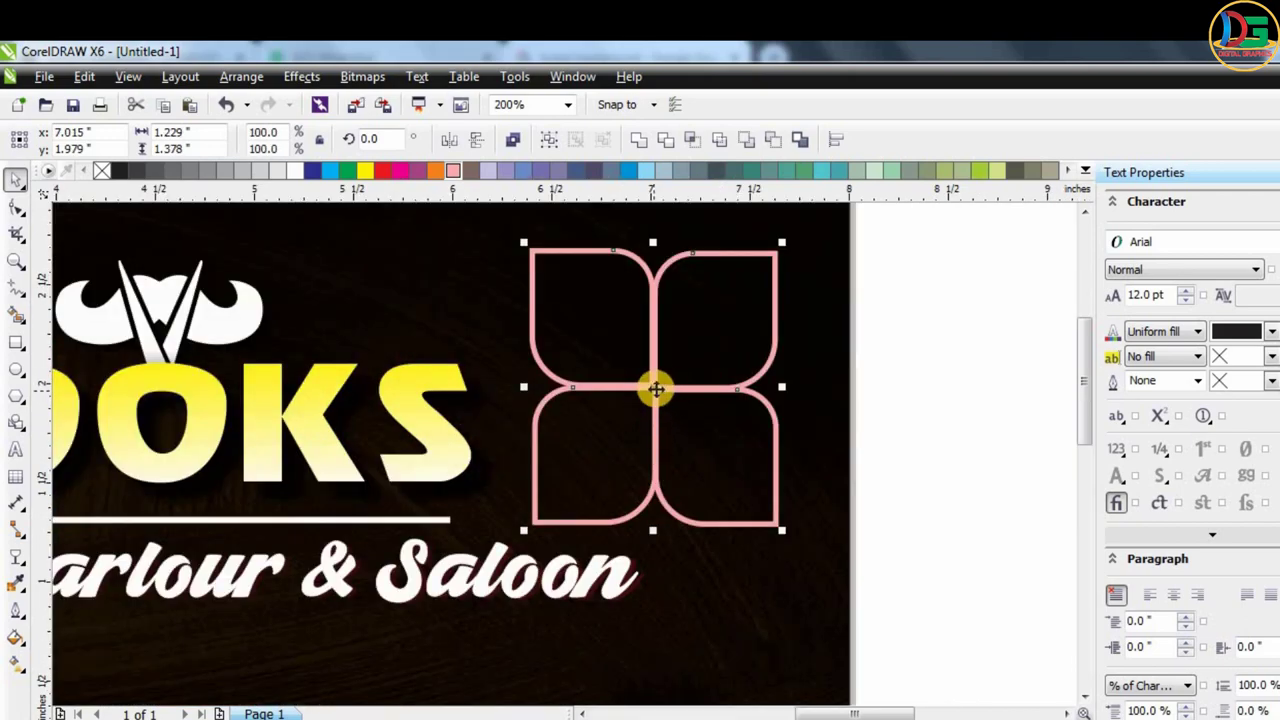
pyautogui.scroll(-2, 666, 377)
pyautogui.moveTo(660, 406); pyautogui.dragTo(672, 378)
pyautogui.scroll(-2, 882, 397)
# Move the barber and face-massage photos aside and PowerClip the barber photo into the top-left petal.
pyautogui.moveTo(378, 478)
pyautogui.mouseDown()
pyautogui.moveTo(734, 326)
pyautogui.moveTo(760, 300)
pyautogui.mouseUp()
pyautogui.moveTo(480, 490); pyautogui.dragTo(586, 500)
pyautogui.scroll(2, 736, 300)
pyautogui.click(738, 300)
pyautogui.rightClick(782, 300)
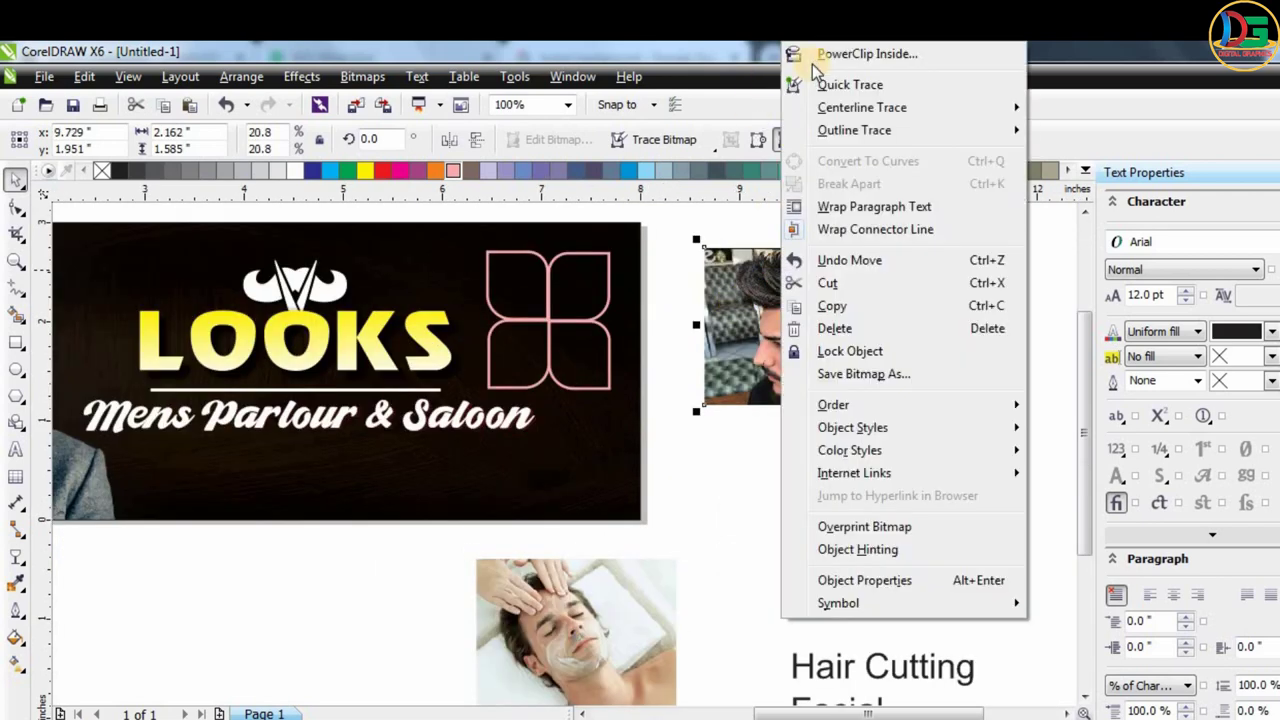
pyautogui.click(867, 53)
pyautogui.click(486, 252)
# Scale the clipped barber photo to about 9.8% and position his head within the petal.
pyautogui.scroll(1, 505, 256)
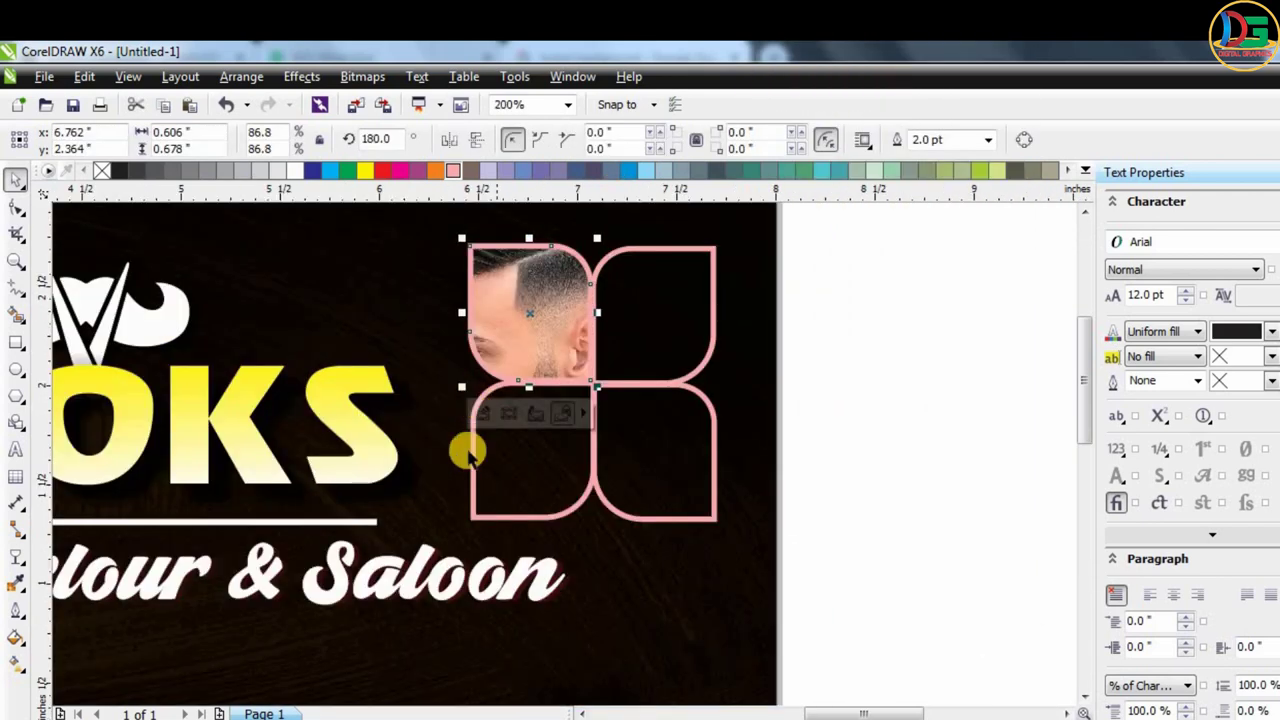
pyautogui.click(482, 416)
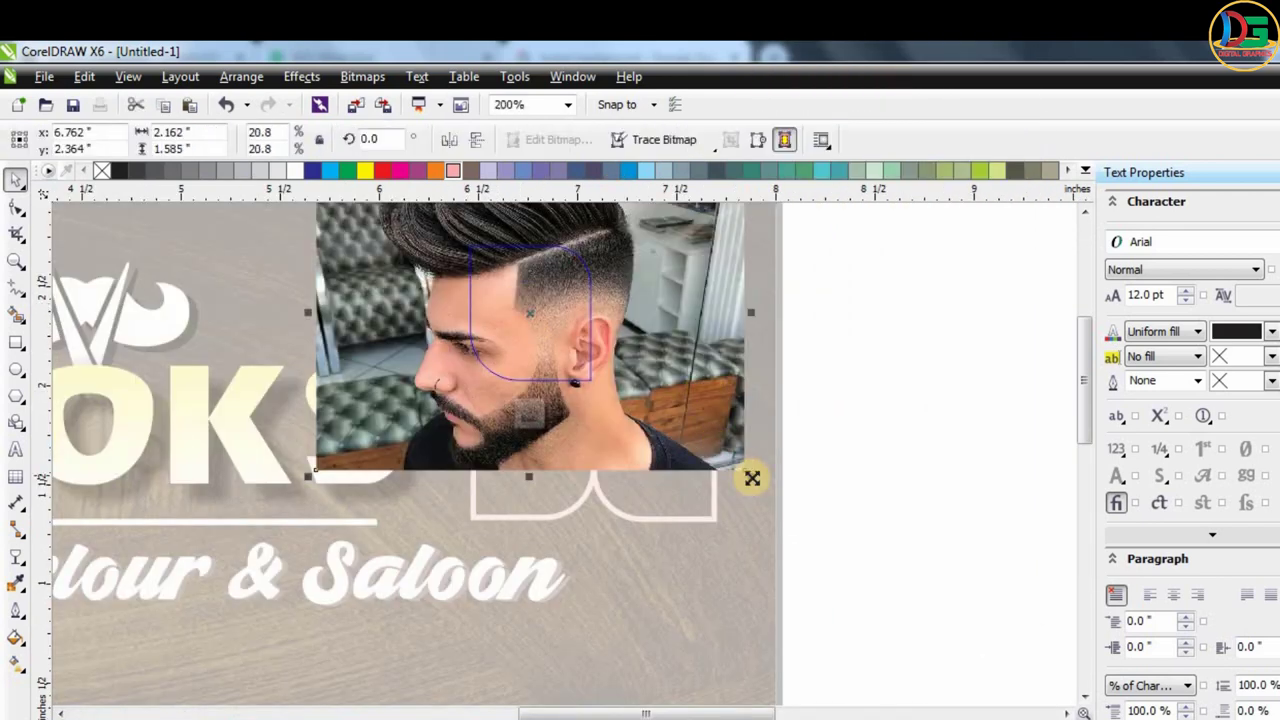
pyautogui.moveTo(752, 478); pyautogui.dragTo(649, 402)
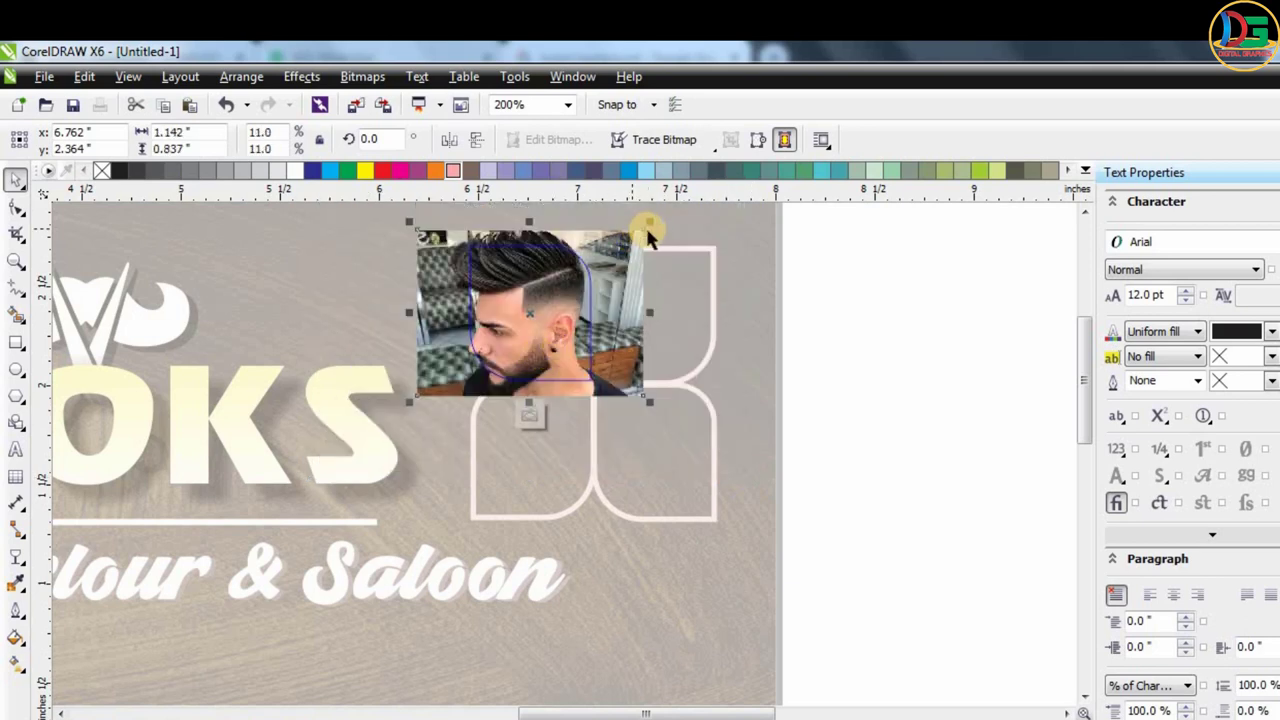
pyautogui.moveTo(607, 231); pyautogui.dragTo(586, 249)
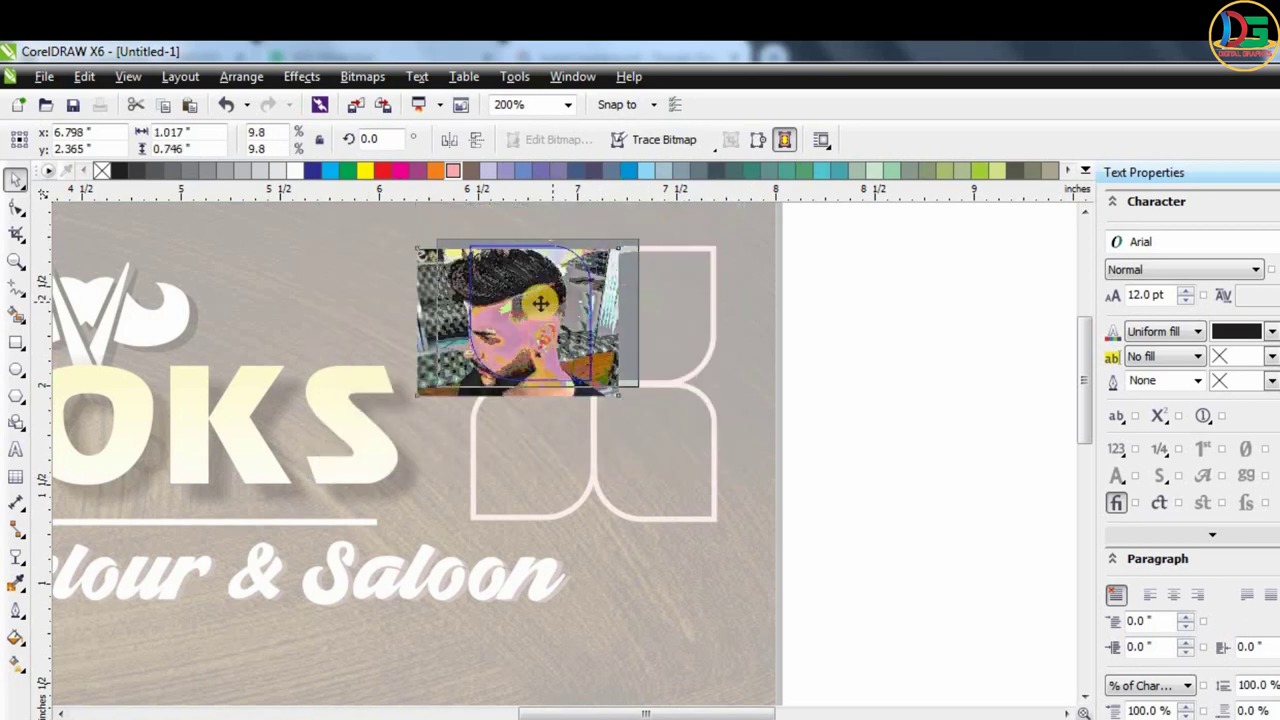
pyautogui.moveTo(521, 315); pyautogui.dragTo(541, 306)
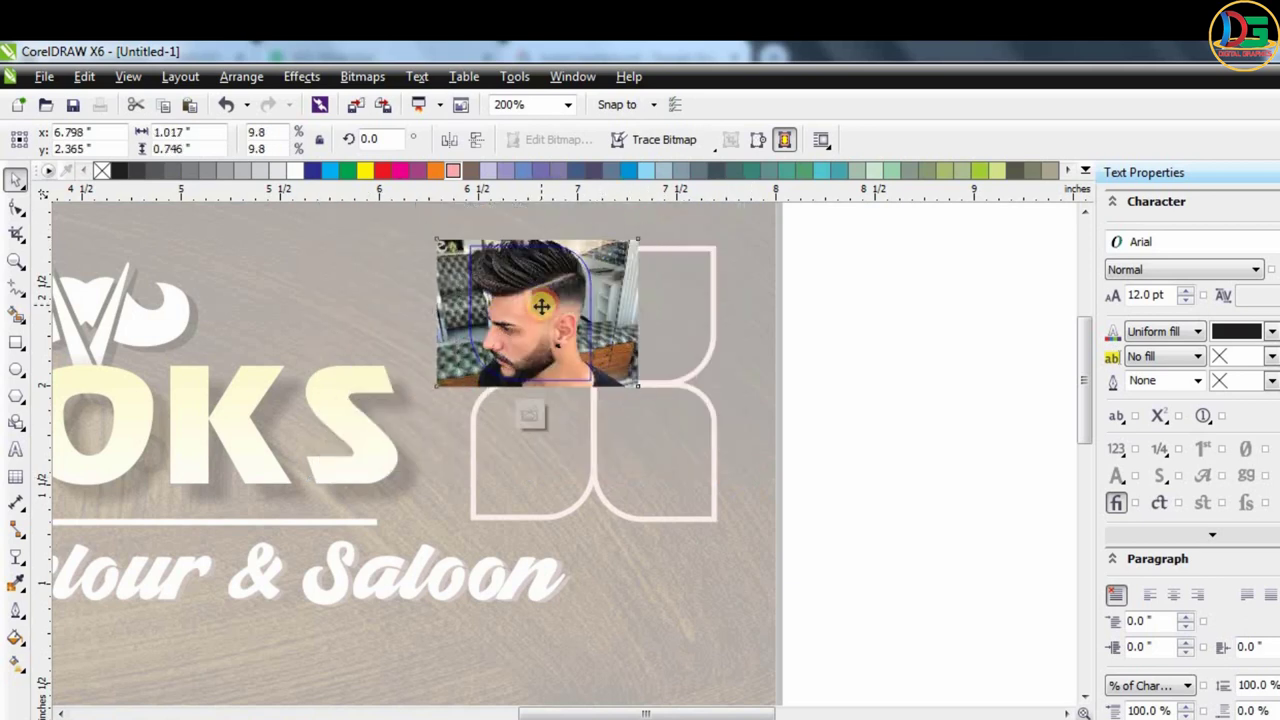
pyautogui.click(530, 415)
pyautogui.scroll(-2, 489, 311)
pyautogui.scroll(-2, 489, 311)
# PowerClip the face-massage photo into the top-right petal.
pyautogui.click(529, 486)
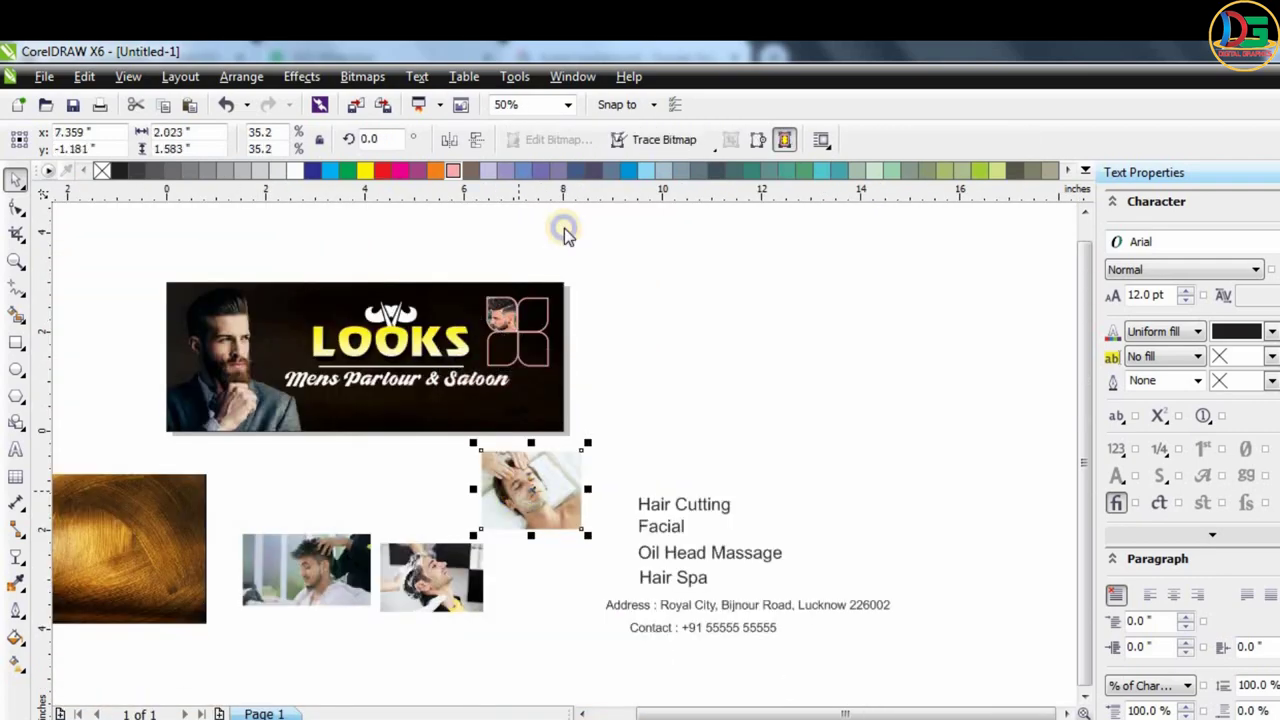
pyautogui.rightClick(518, 488)
pyautogui.click(607, 54)
pyautogui.click(505, 315)
pyautogui.scroll(4, 505, 315)
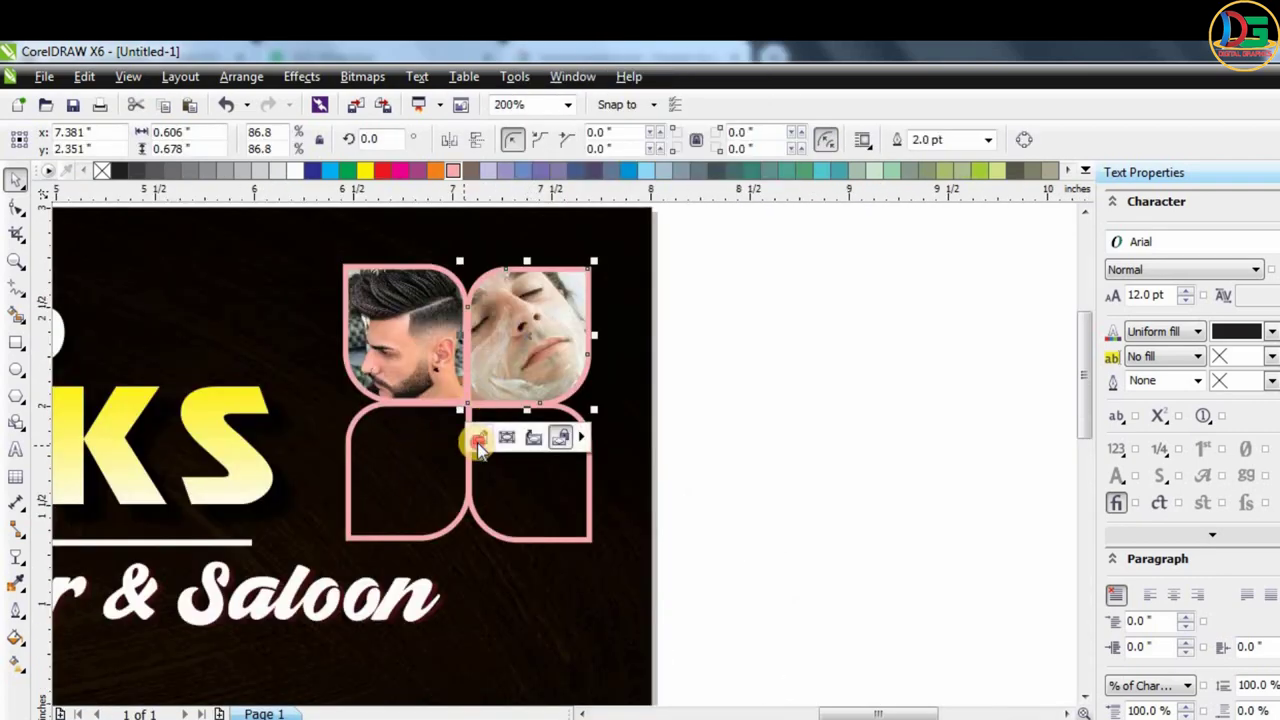
# Shrink the clipped face-massage photo so it fits the top-right petal.
pyautogui.click(503, 437)
pyautogui.press('Escape')
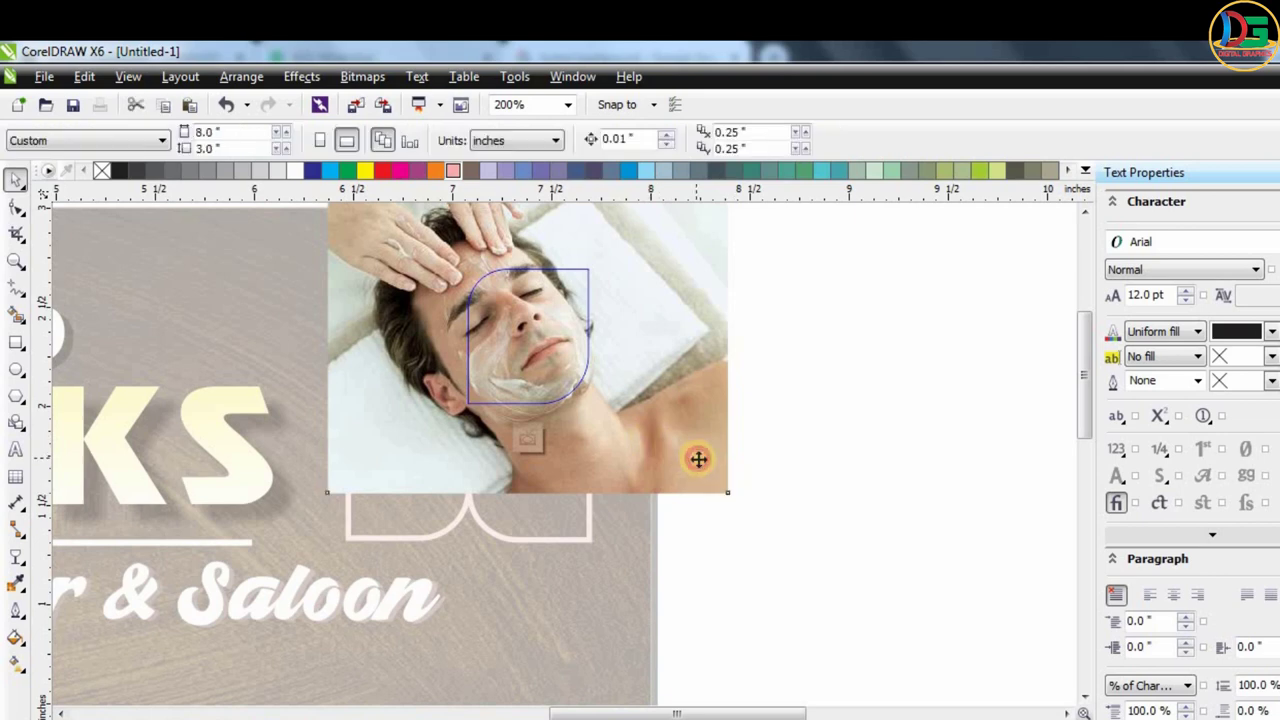
pyautogui.click(698, 459)
pyautogui.moveTo(728, 492); pyautogui.dragTo(603, 400)
pyautogui.click(528, 438)
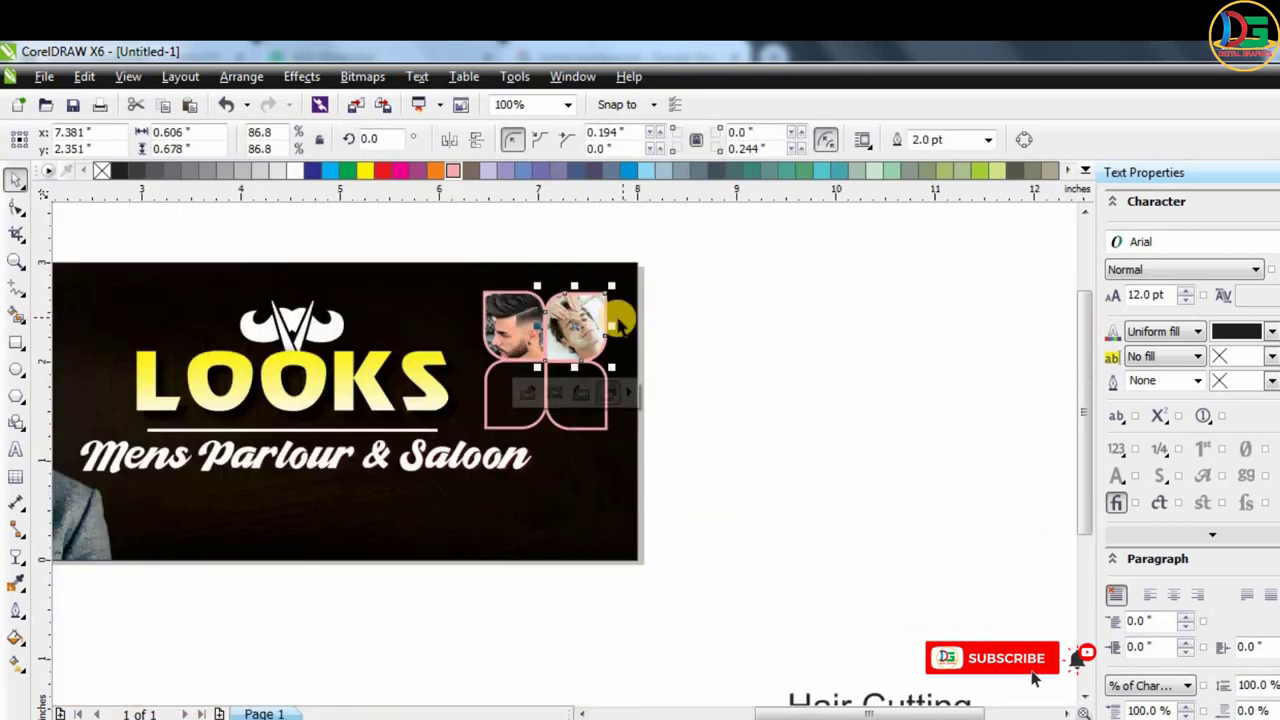
pyautogui.scroll(-1, 619, 322)
pyautogui.click(540, 510)
pyautogui.rightClick(558, 510)
# Flip the hair-wash photo horizontally and vertically and PowerClip it into a bottom petal.
pyautogui.click(466, 145)
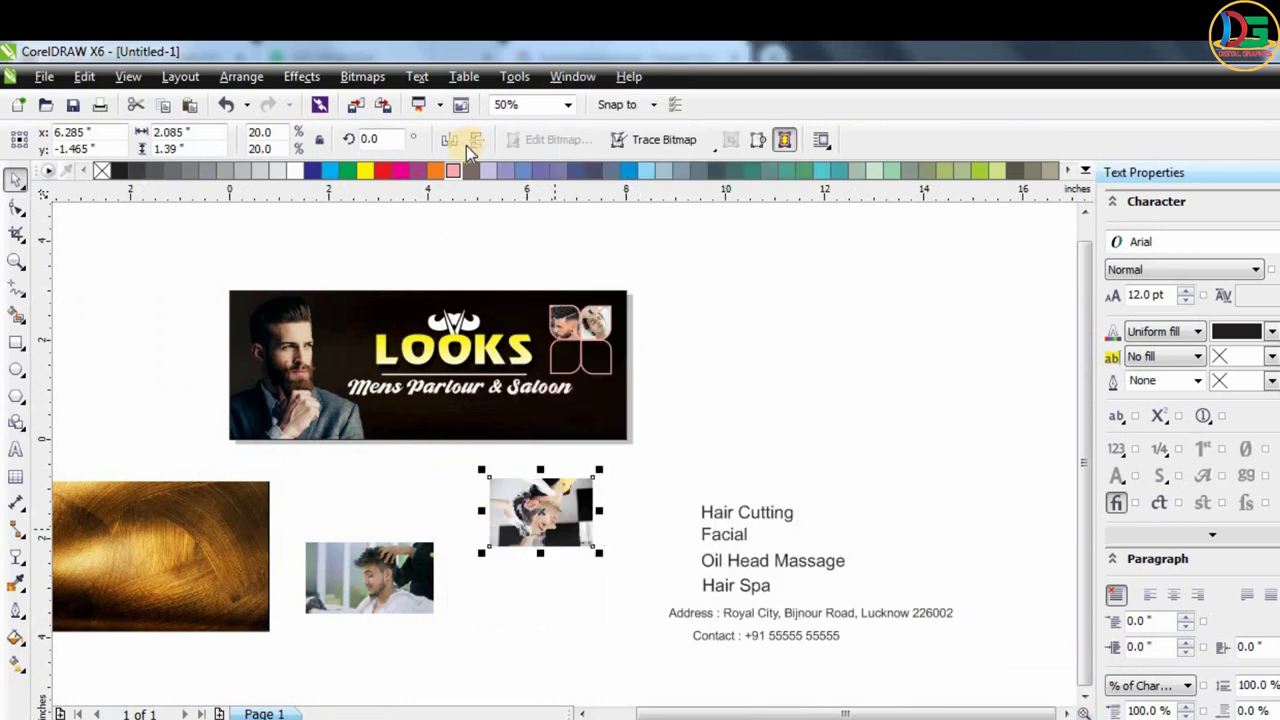
pyautogui.click(466, 145)
pyautogui.click(456, 144)
pyautogui.moveTo(540, 510); pyautogui.dragTo(578, 474)
pyautogui.scroll(2, 578, 474)
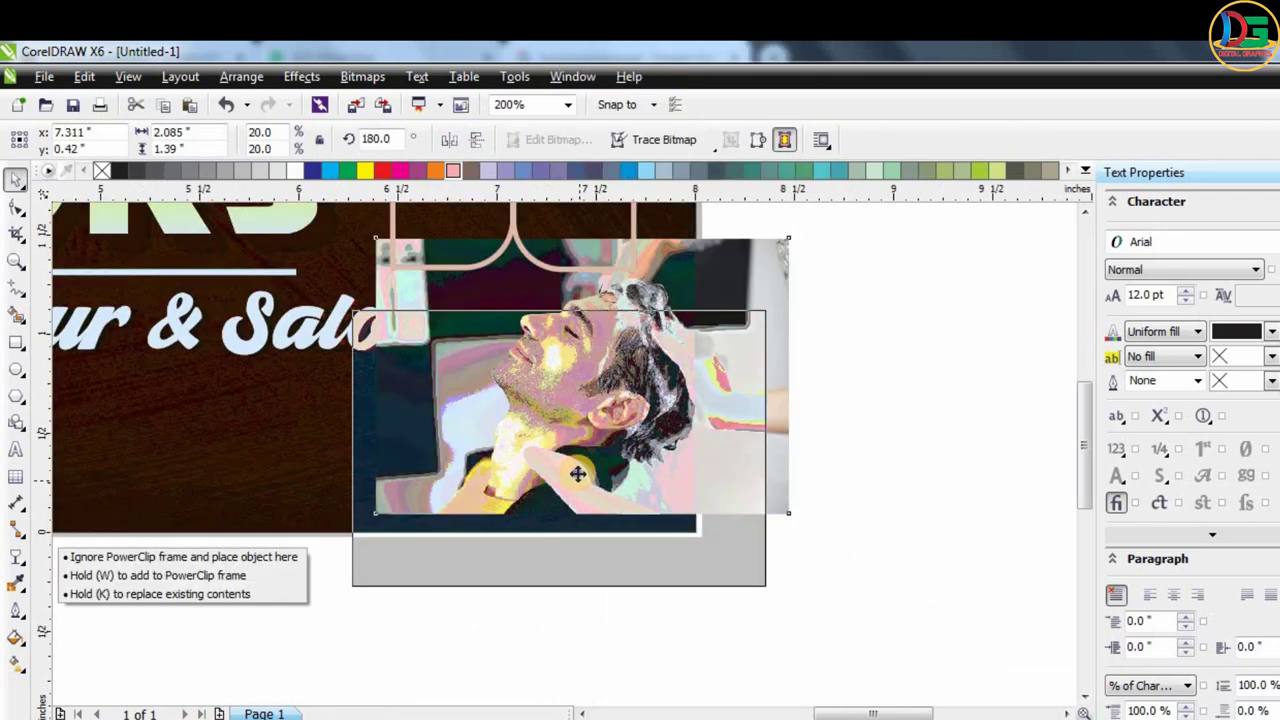
pyautogui.rightClick(578, 474)
pyautogui.click(655, 52)
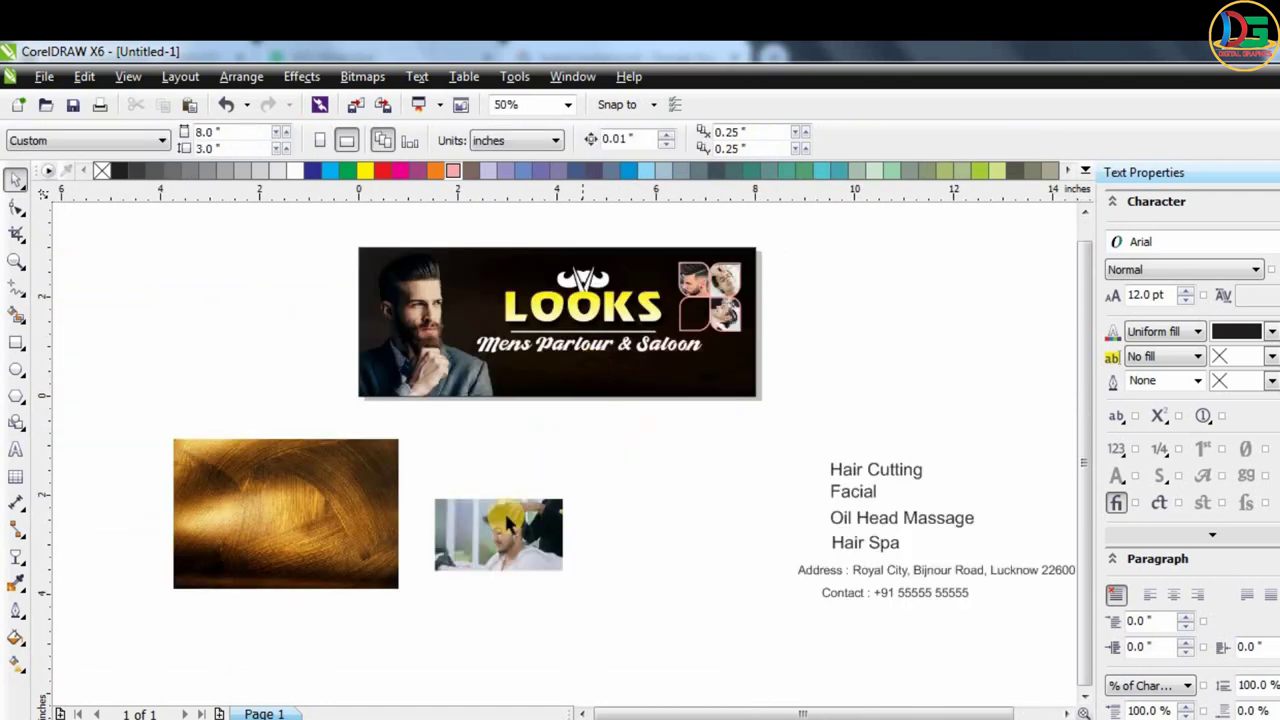
# PowerClip the hair-styling photo into the last empty frame, shrunk and flipped to fit.
pyautogui.moveTo(517, 519); pyautogui.dragTo(680, 449)
pyautogui.rightClick(682, 450)
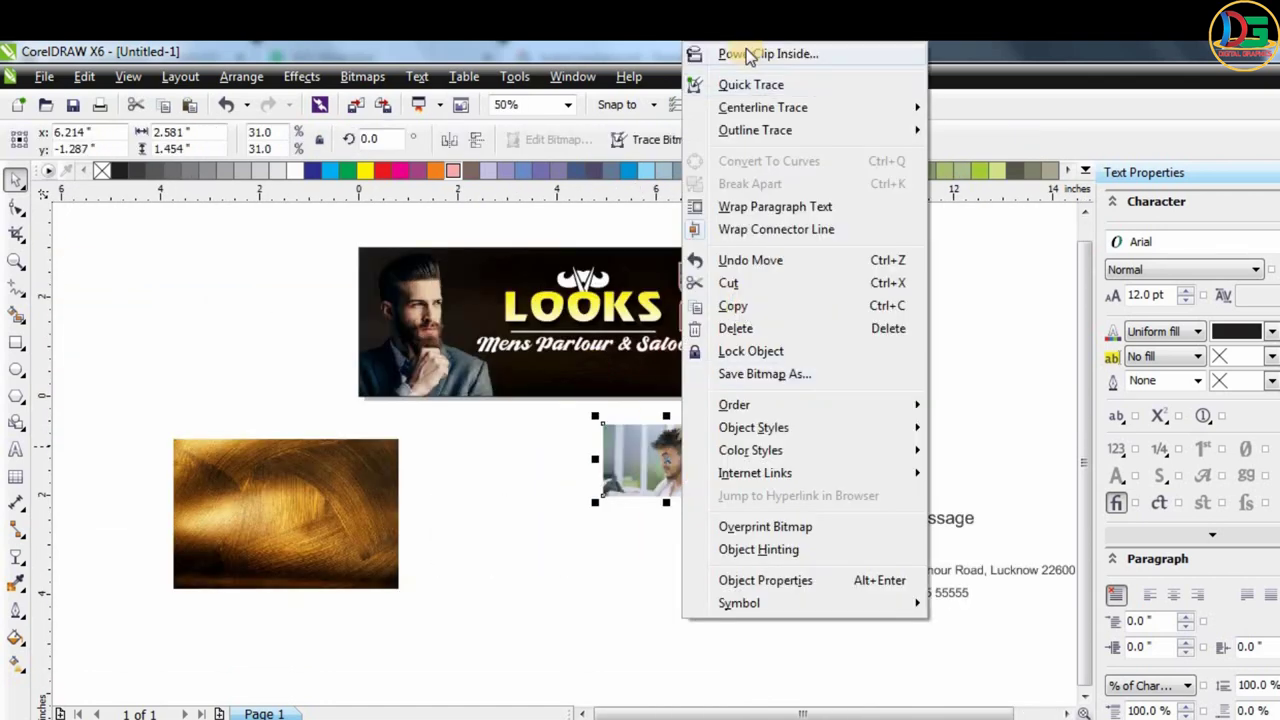
pyautogui.click(683, 316)
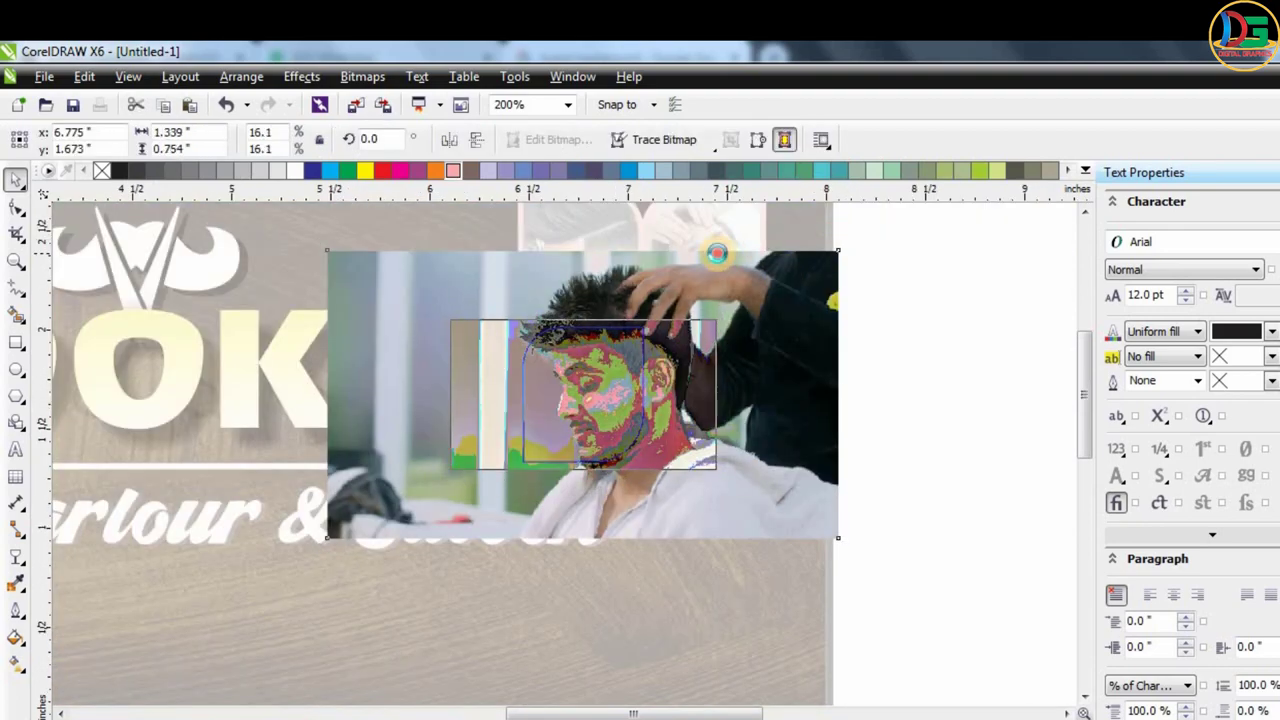
pyautogui.moveTo(843, 241); pyautogui.dragTo(445, 472)
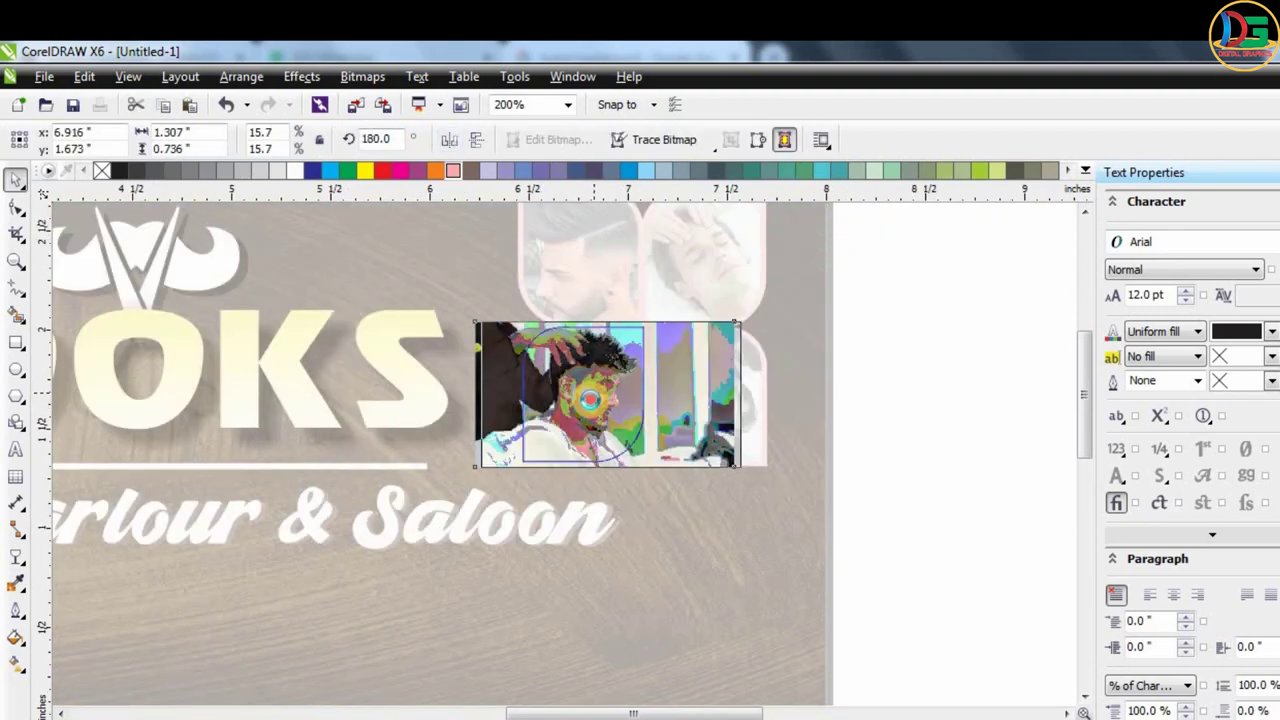
pyautogui.moveTo(605, 375); pyautogui.dragTo(560, 402)
pyautogui.scroll(3, 553, 385)
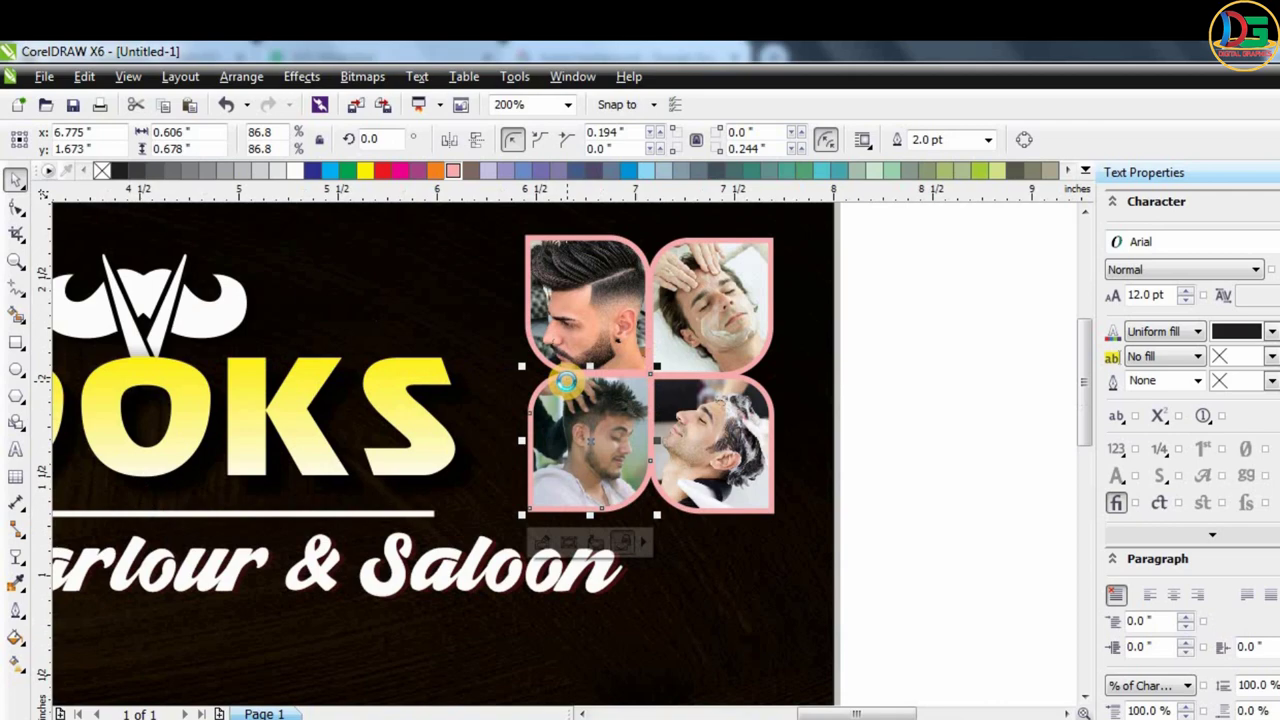
pyautogui.click(860, 325)
# Tidy the photo grid alignment, nudging the right column of photos slightly right.
pyautogui.scroll(-3, 923, 263)
pyautogui.moveTo(929, 251); pyautogui.dragTo(723, 449)
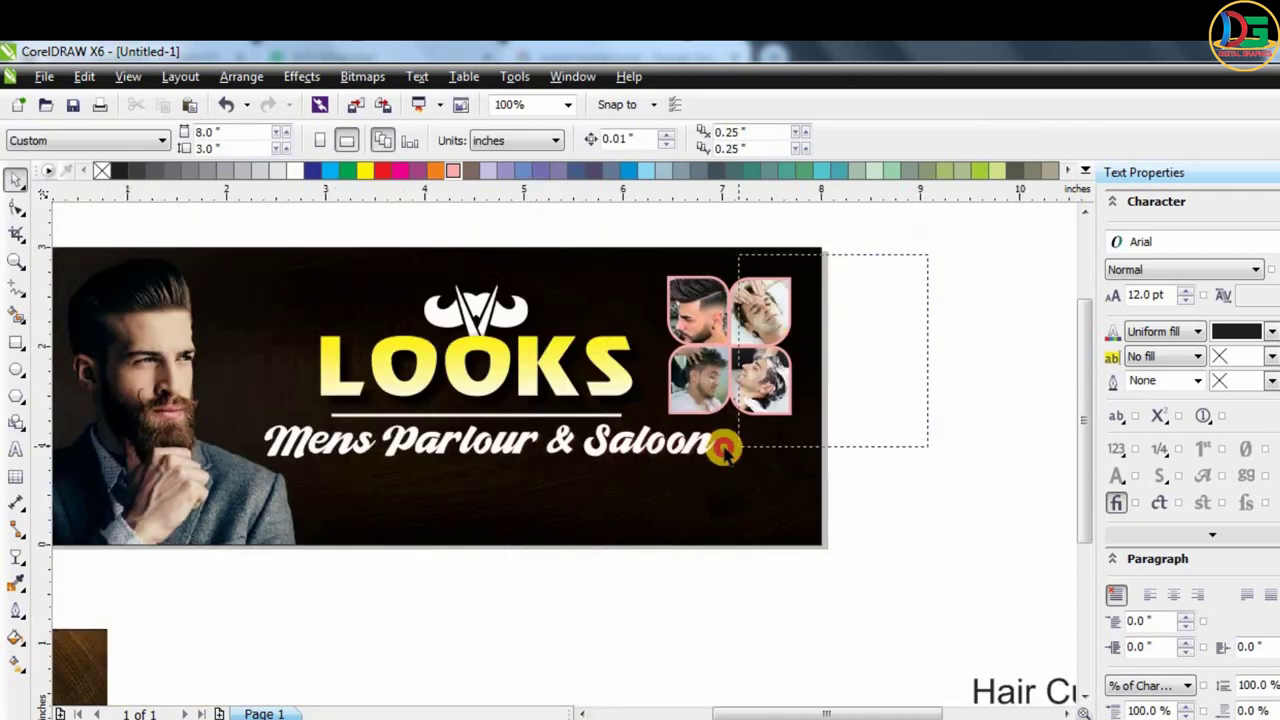
pyautogui.scroll(3, 752, 349)
pyautogui.moveTo(752, 349); pyautogui.dragTo(762, 349)
pyautogui.click(930, 331)
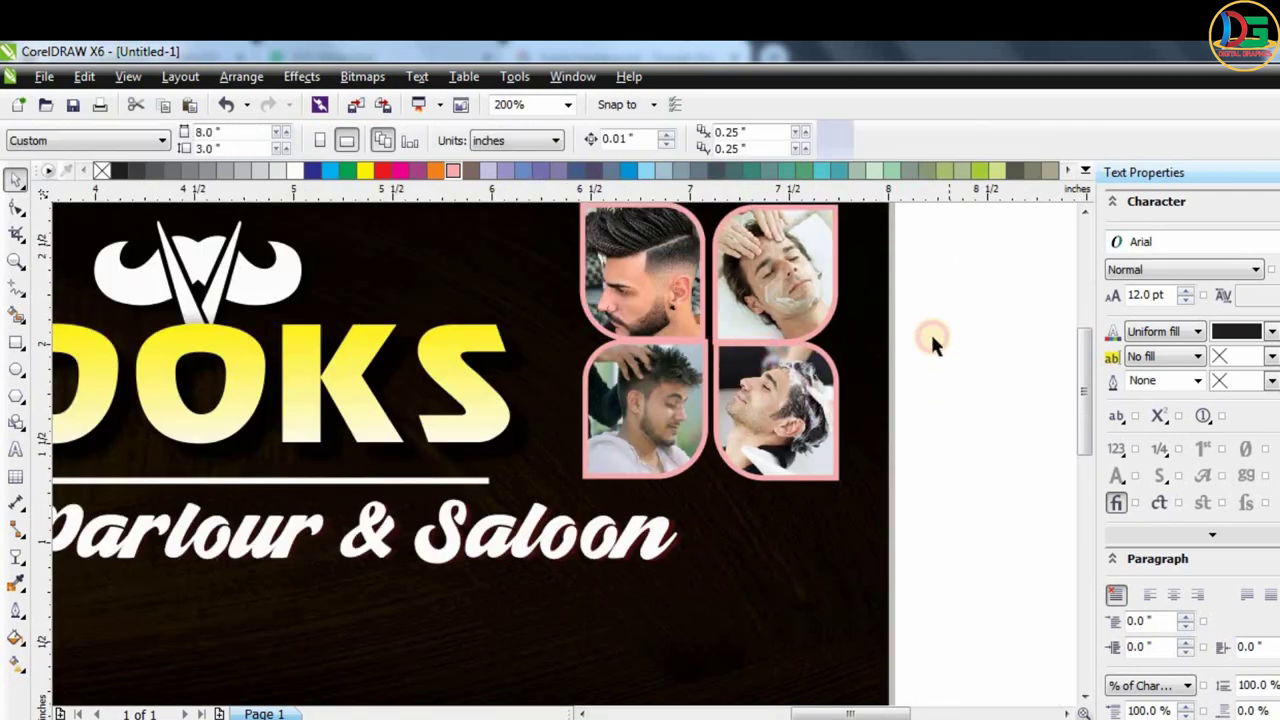
pyautogui.moveTo(986, 337); pyautogui.dragTo(535, 490)
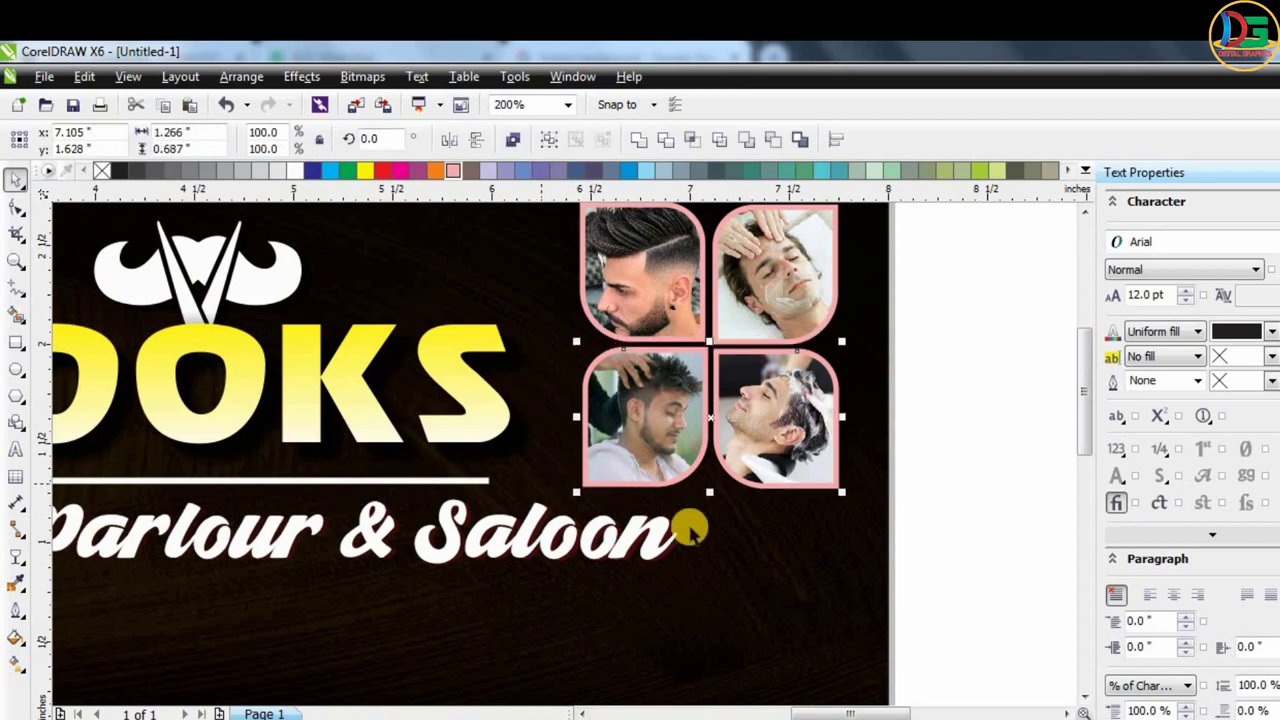
pyautogui.scroll(-3, 689, 526)
pyautogui.click(877, 451)
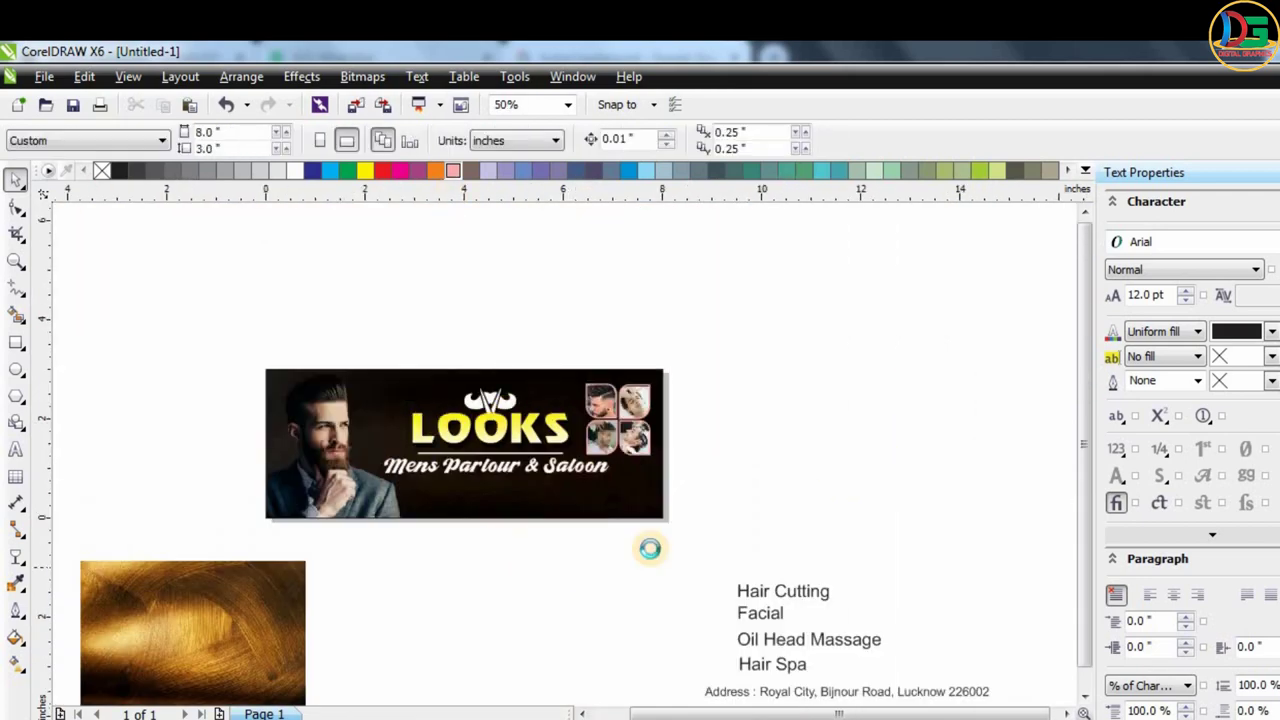
# Change the Hair Cutting / Facial / Oil Head Massage / Hair Spa list to Century and place it under the banner.
pyautogui.scroll(2, 391, 522)
pyautogui.scroll(-2, 486, 371)
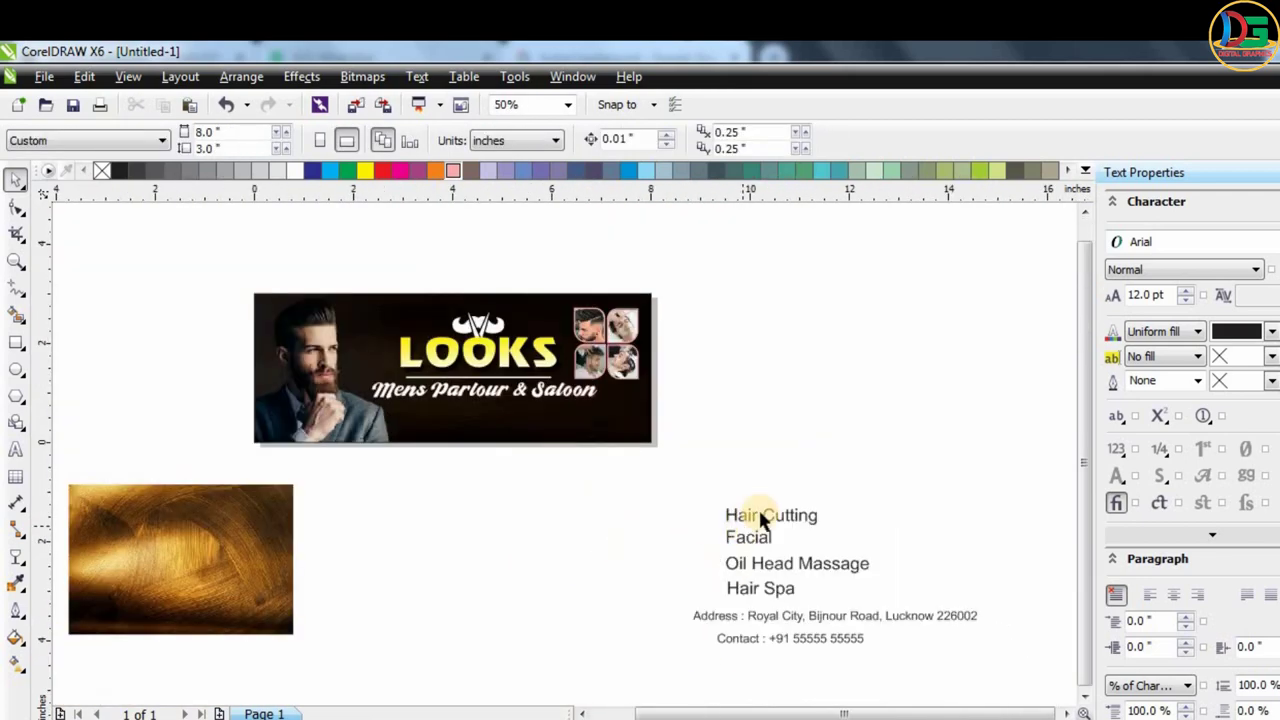
pyautogui.moveTo(672, 470); pyautogui.dragTo(894, 606)
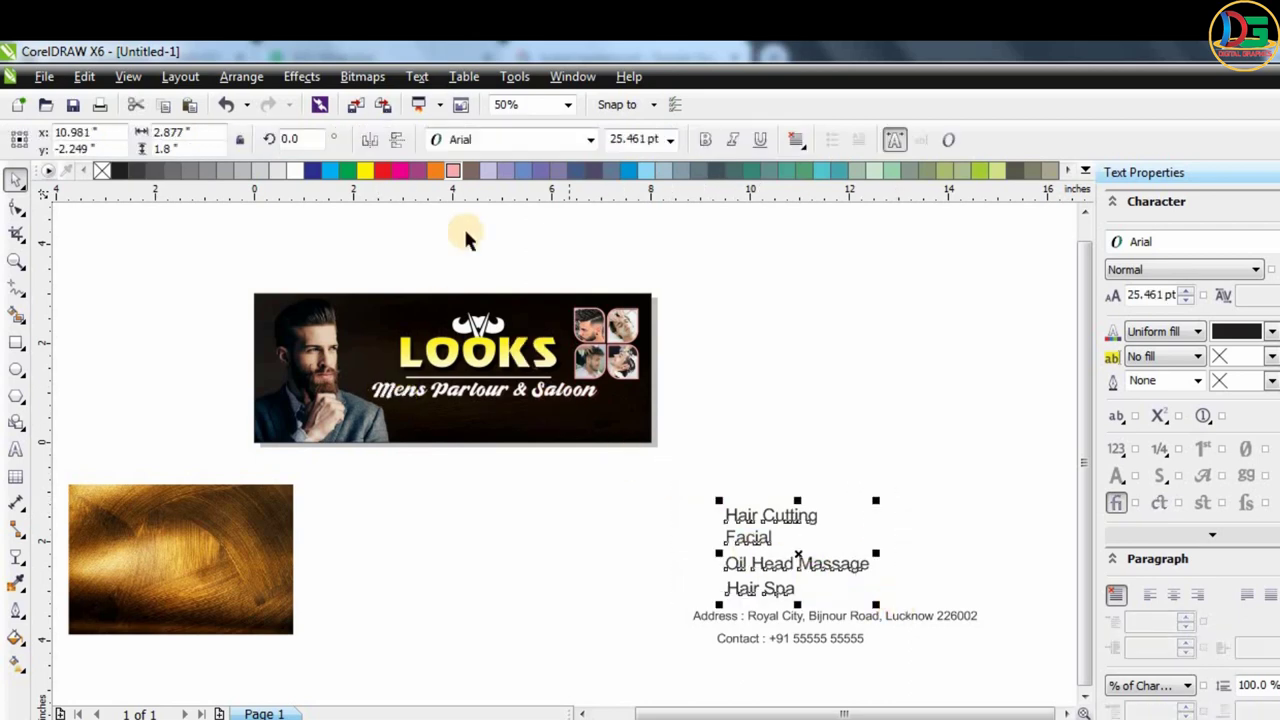
pyautogui.click(492, 140)
pyautogui.write('Centu')
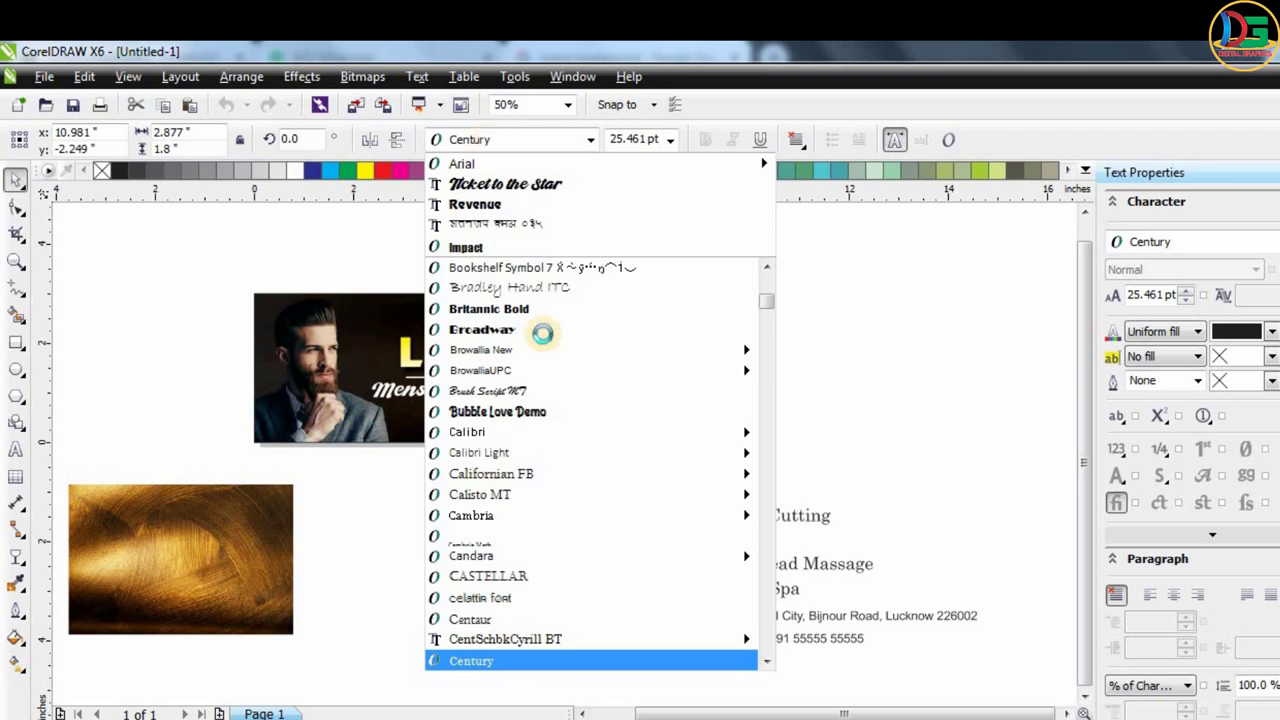
pyautogui.moveTo(490, 555)
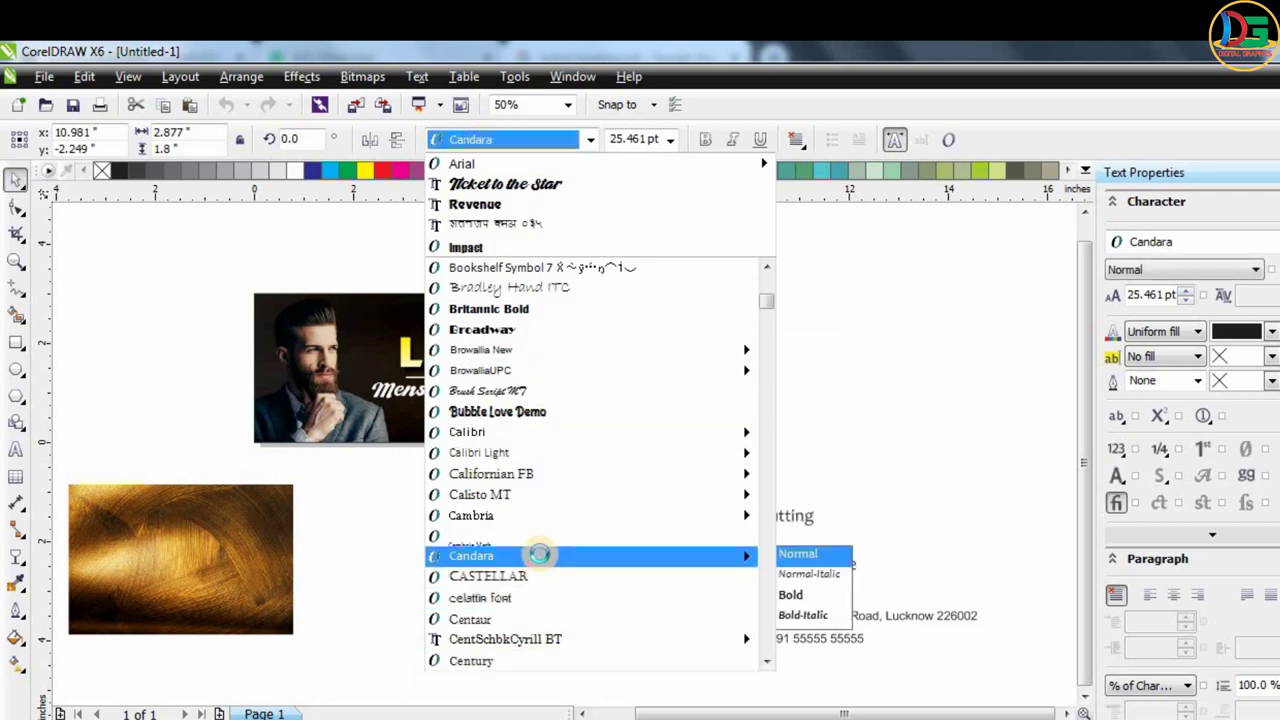
pyautogui.write('Century')
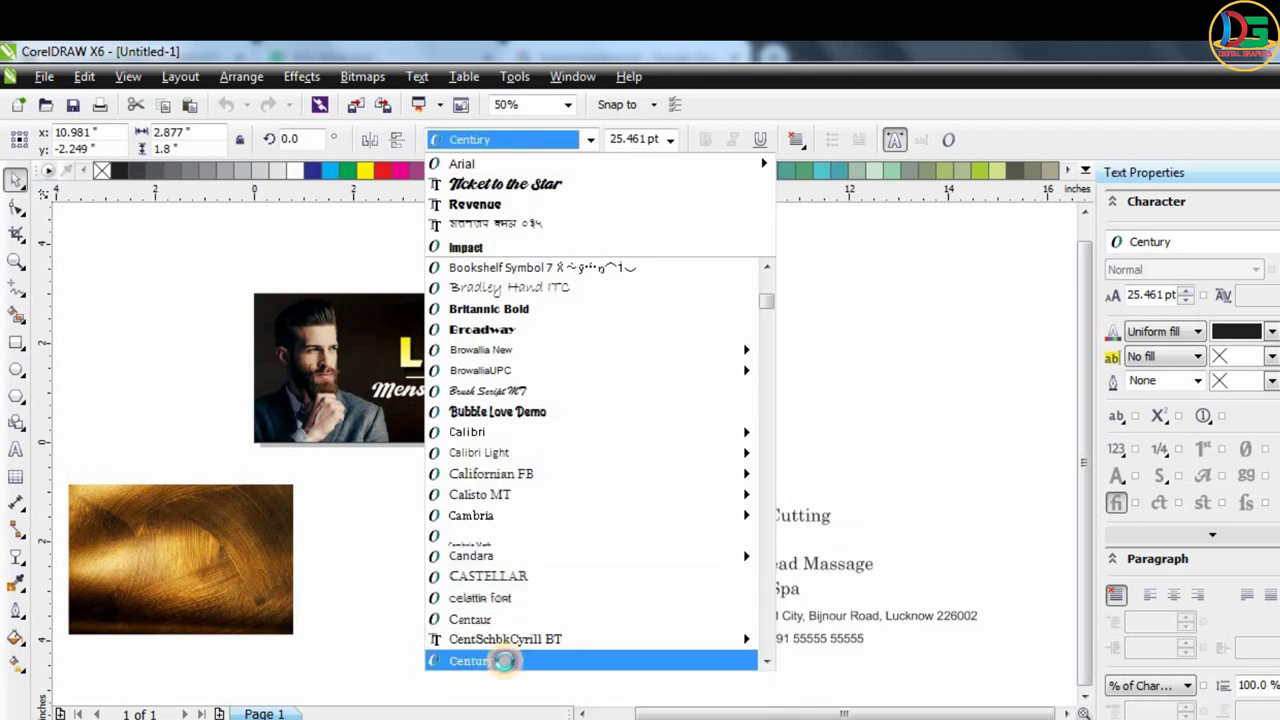
pyautogui.click(503, 660)
pyautogui.moveTo(760, 513); pyautogui.dragTo(490, 461)
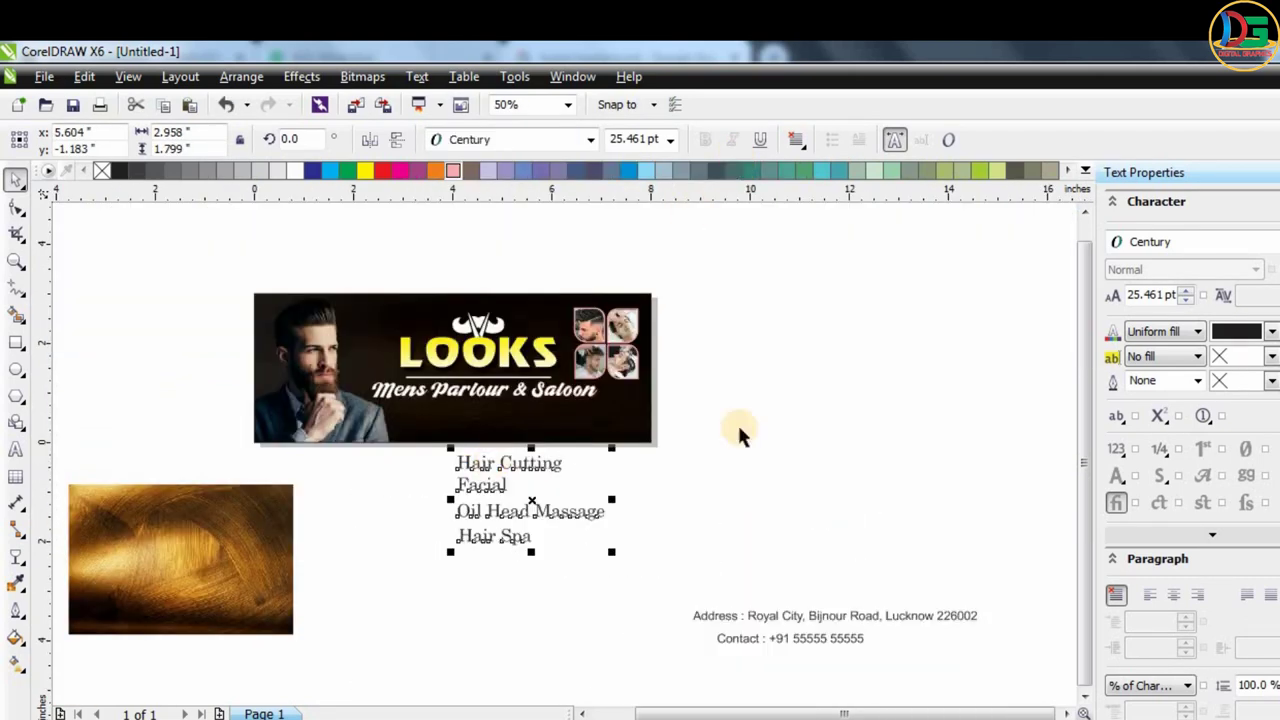
# Move the Century service list left to 5.0 inches and scale it slightly smaller.
pyautogui.click(739, 430)
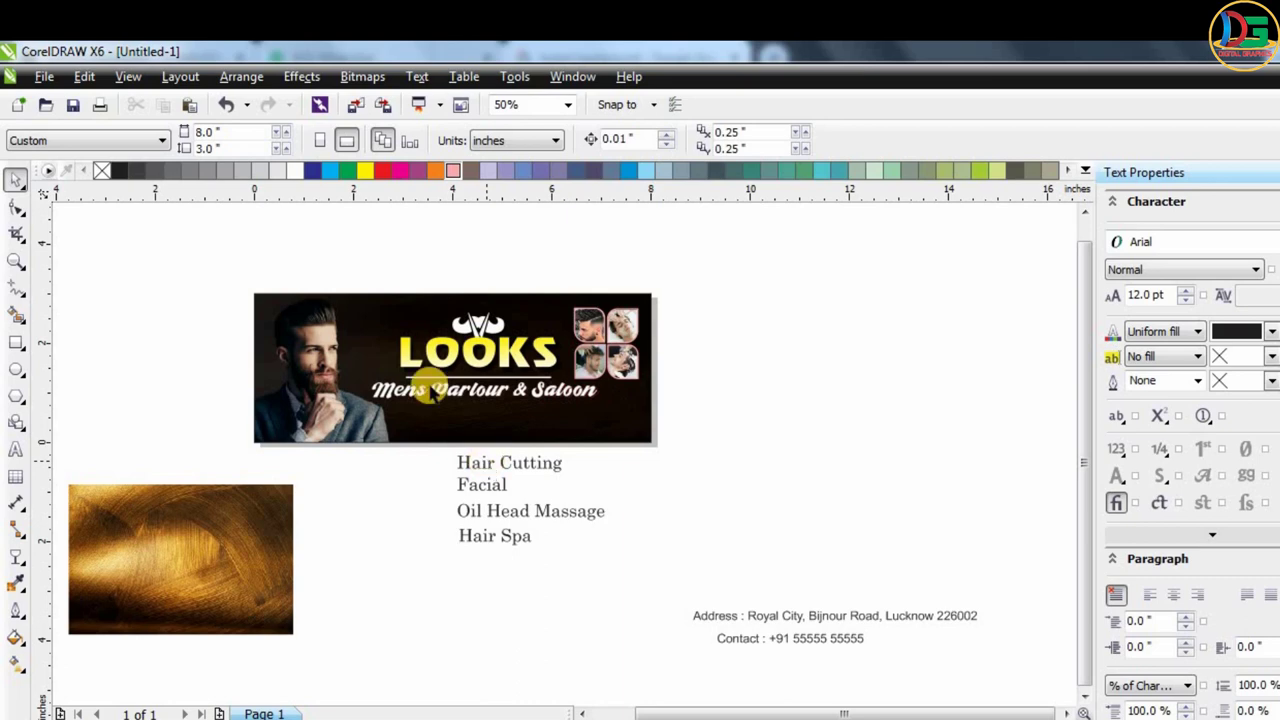
pyautogui.scroll(2, 446, 348)
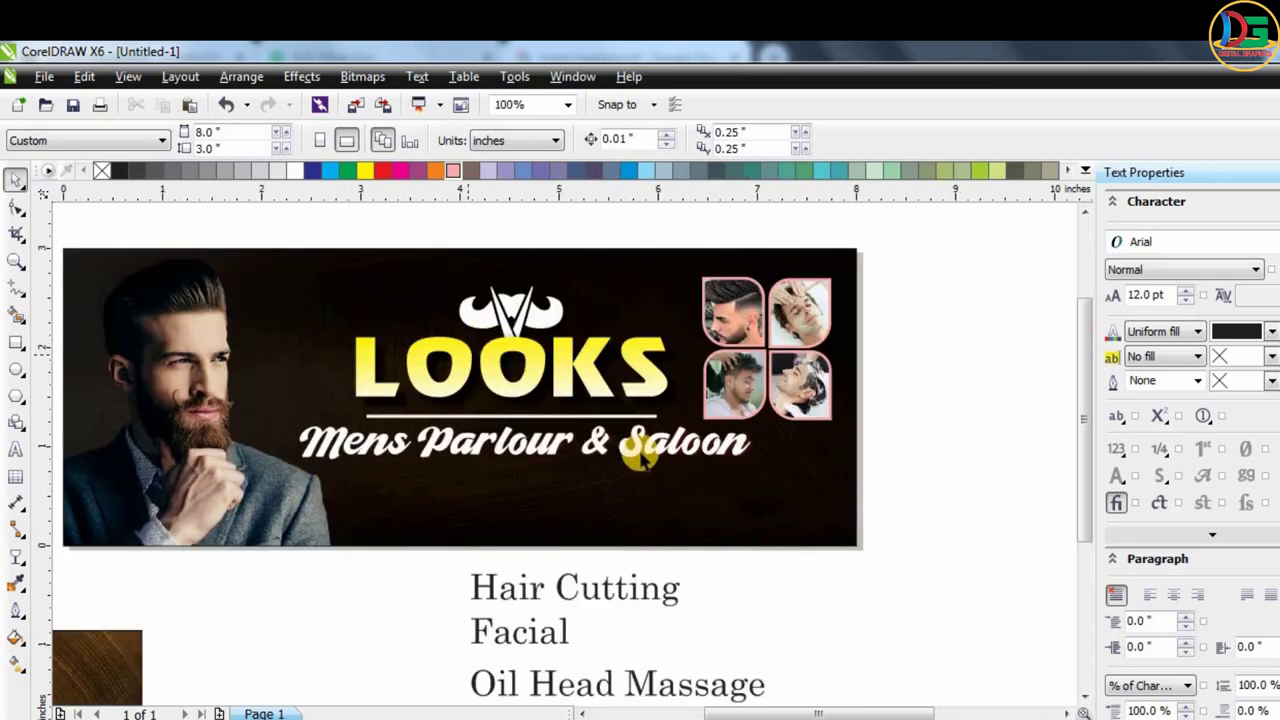
pyautogui.scroll(-2, 628, 590)
pyautogui.scroll(2, 609, 619)
pyautogui.click(749, 500)
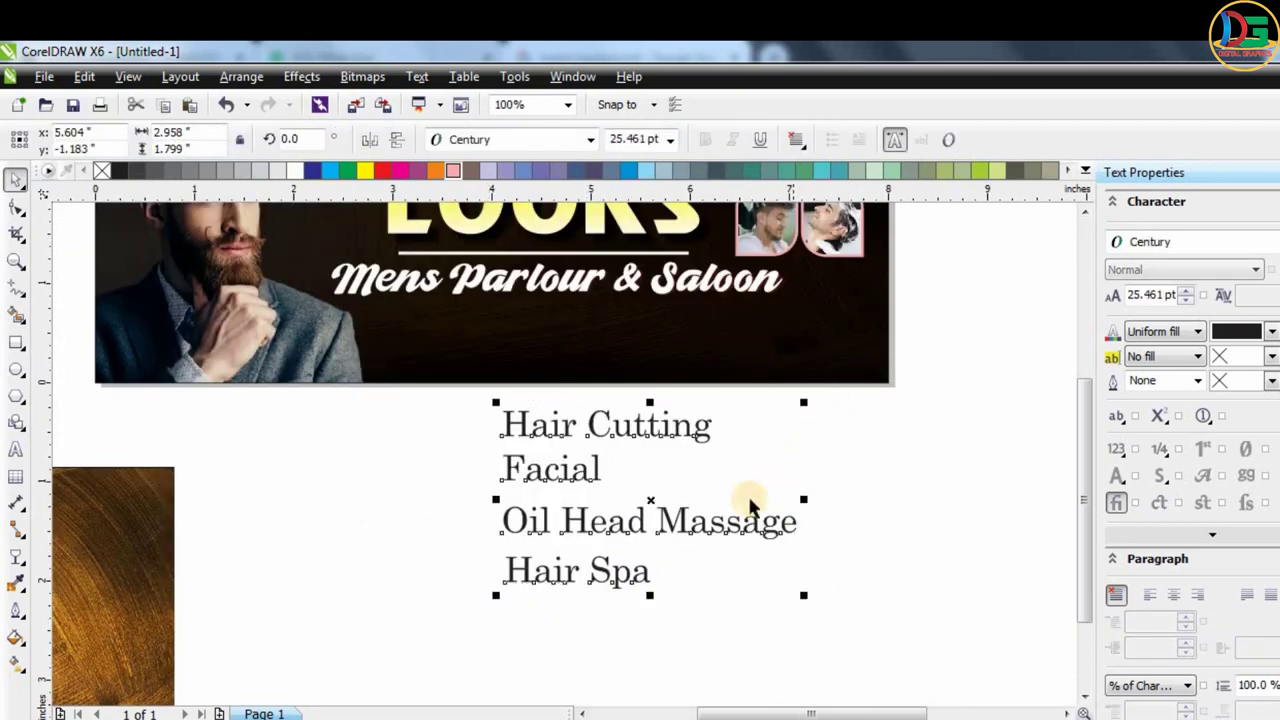
pyautogui.moveTo(617, 423); pyautogui.dragTo(581, 437)
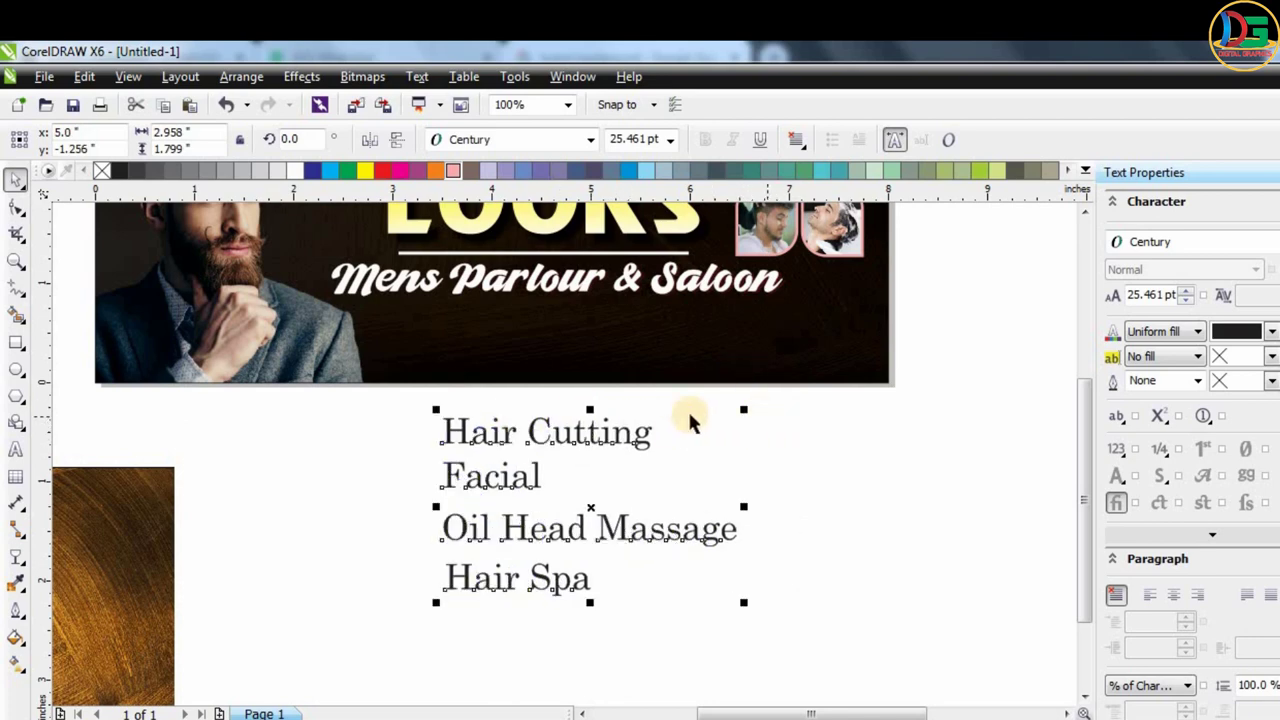
pyautogui.click(1117, 476)
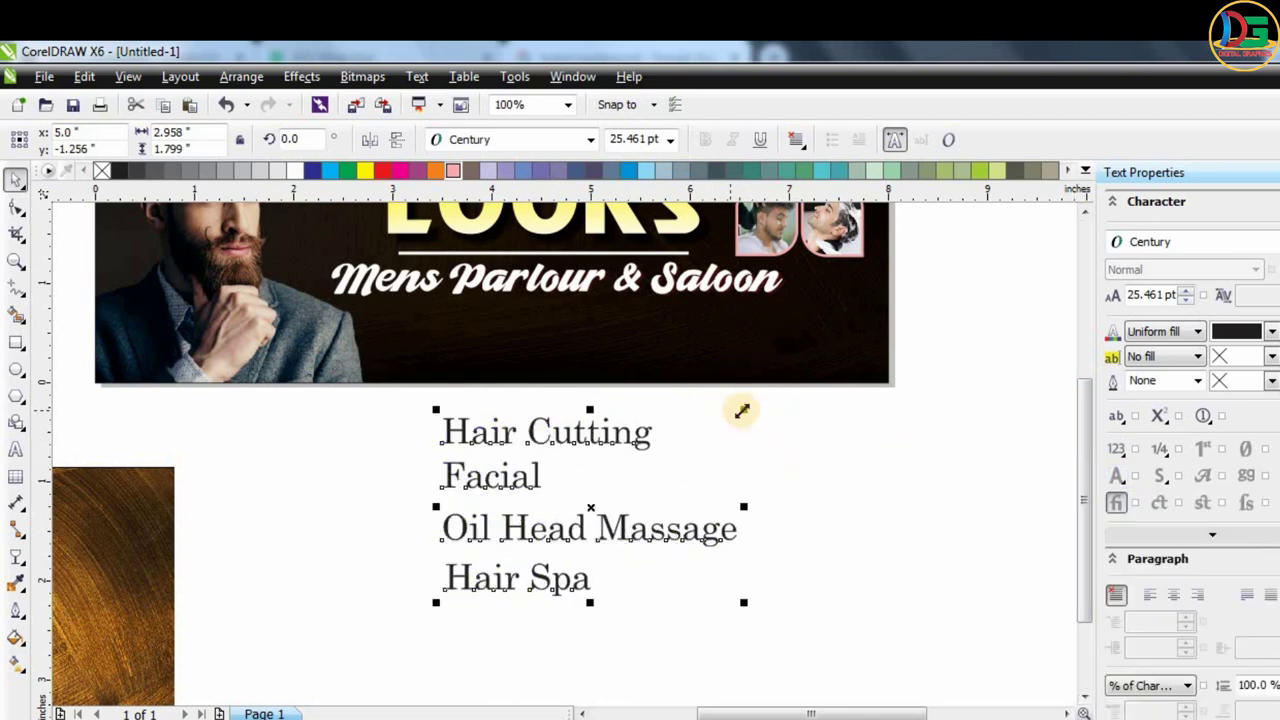
pyautogui.moveTo(741, 410); pyautogui.dragTo(612, 452)
pyautogui.press('Escape')
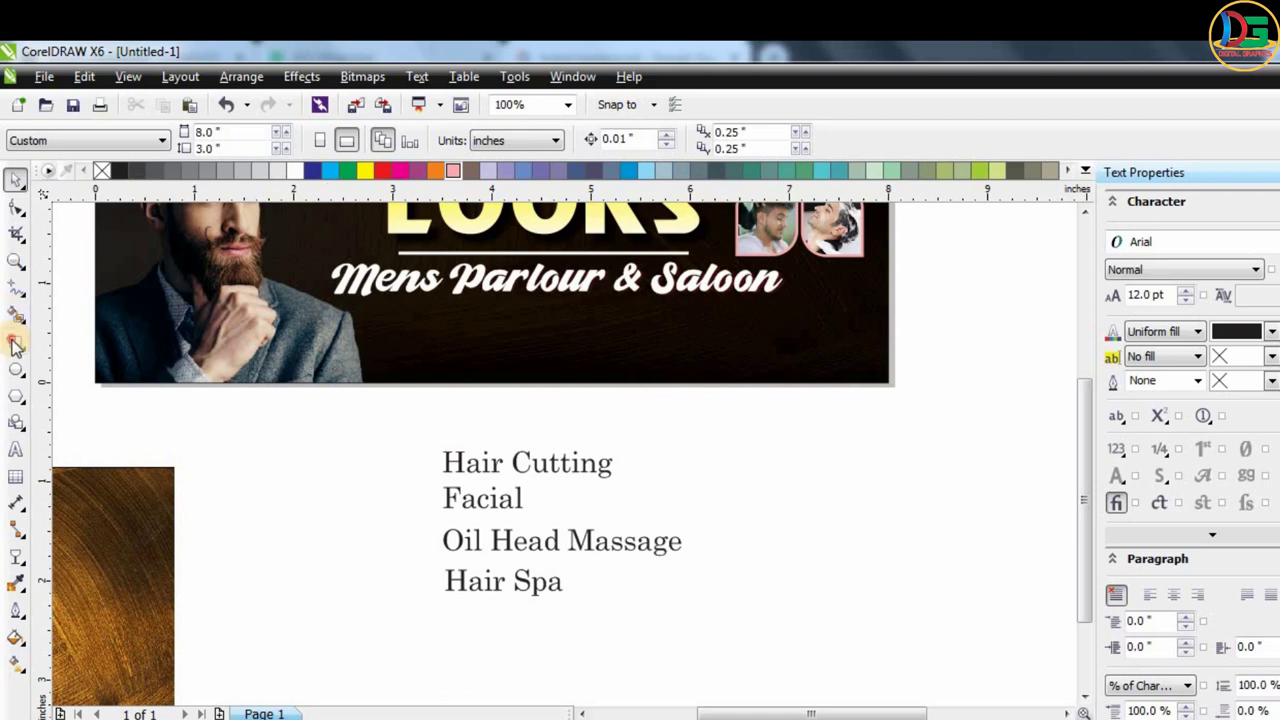
# Draw a thin bar with no outline across the lower banner.
pyautogui.click(15, 343)
pyautogui.moveTo(280, 315); pyautogui.dragTo(968, 352)
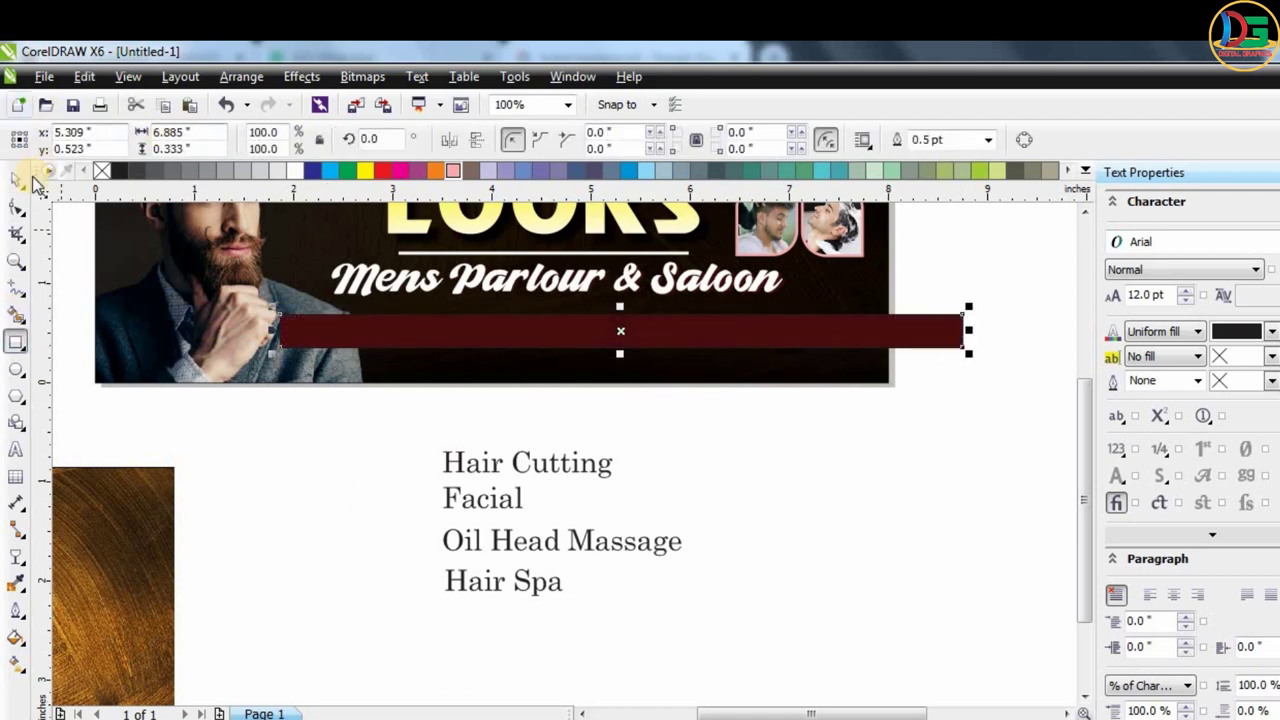
pyautogui.click(988, 140)
pyautogui.click(930, 163)
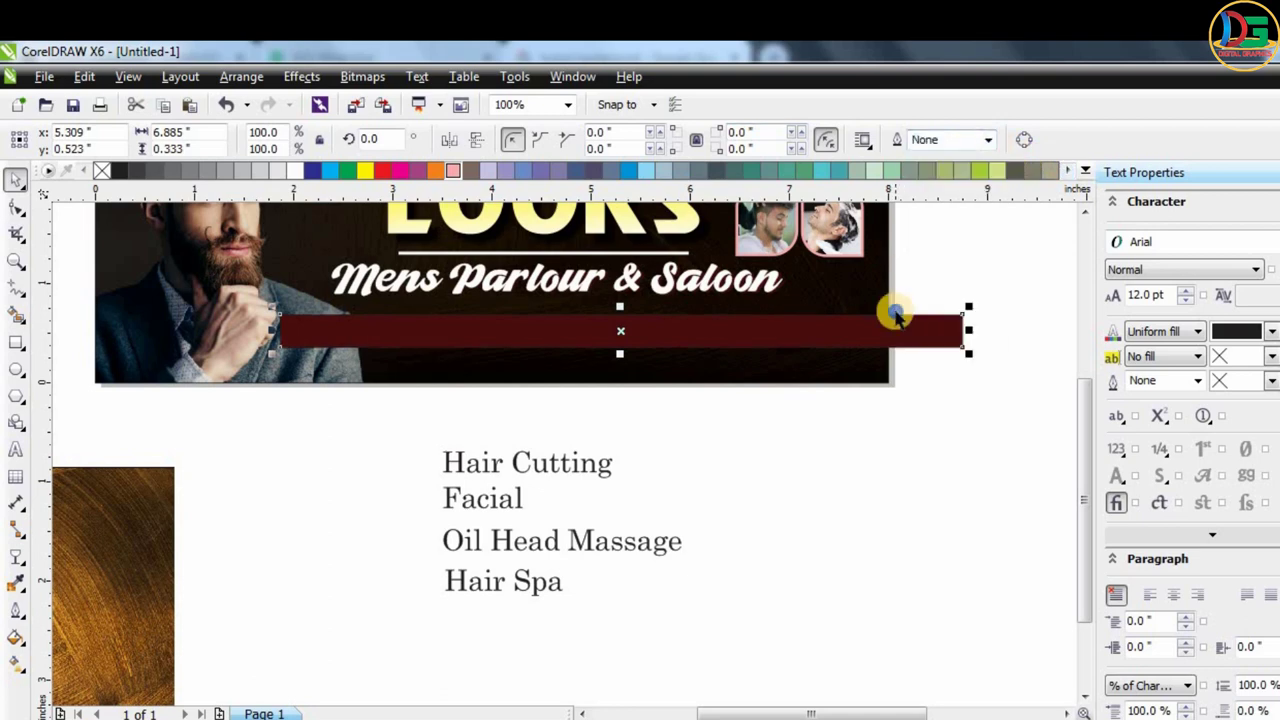
pyautogui.rightClick(880, 310)
pyautogui.press('Escape')
# PowerClip the dark red bar inside the banner background, then select the Hair Cutting line.
pyautogui.rightClick(870, 333)
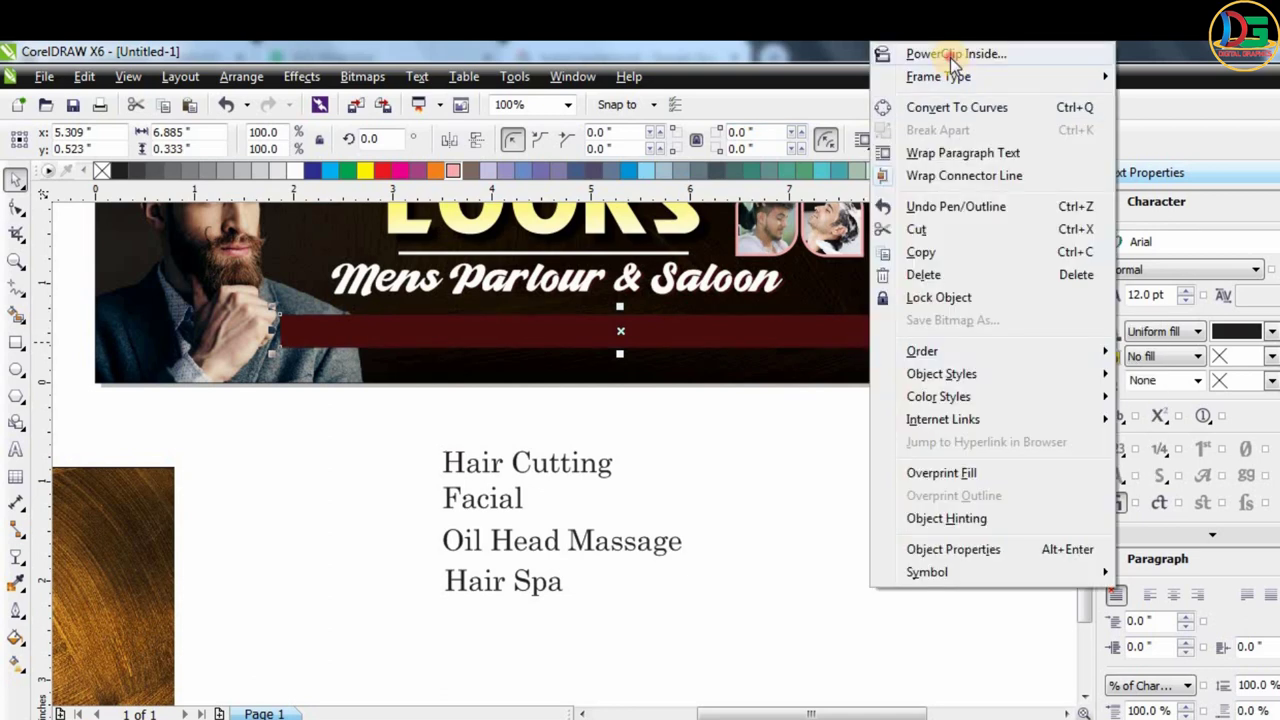
pyautogui.click(1000, 49)
pyautogui.click(880, 300)
pyautogui.click(443, 414)
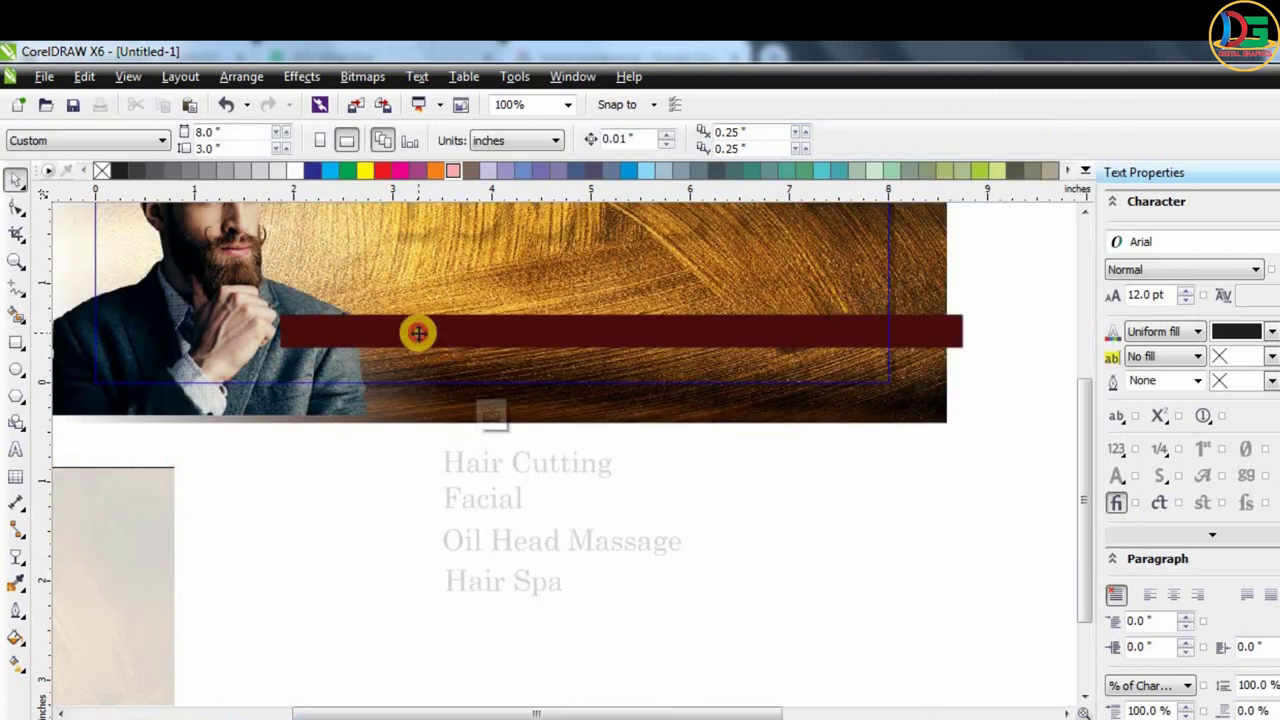
pyautogui.click(417, 331)
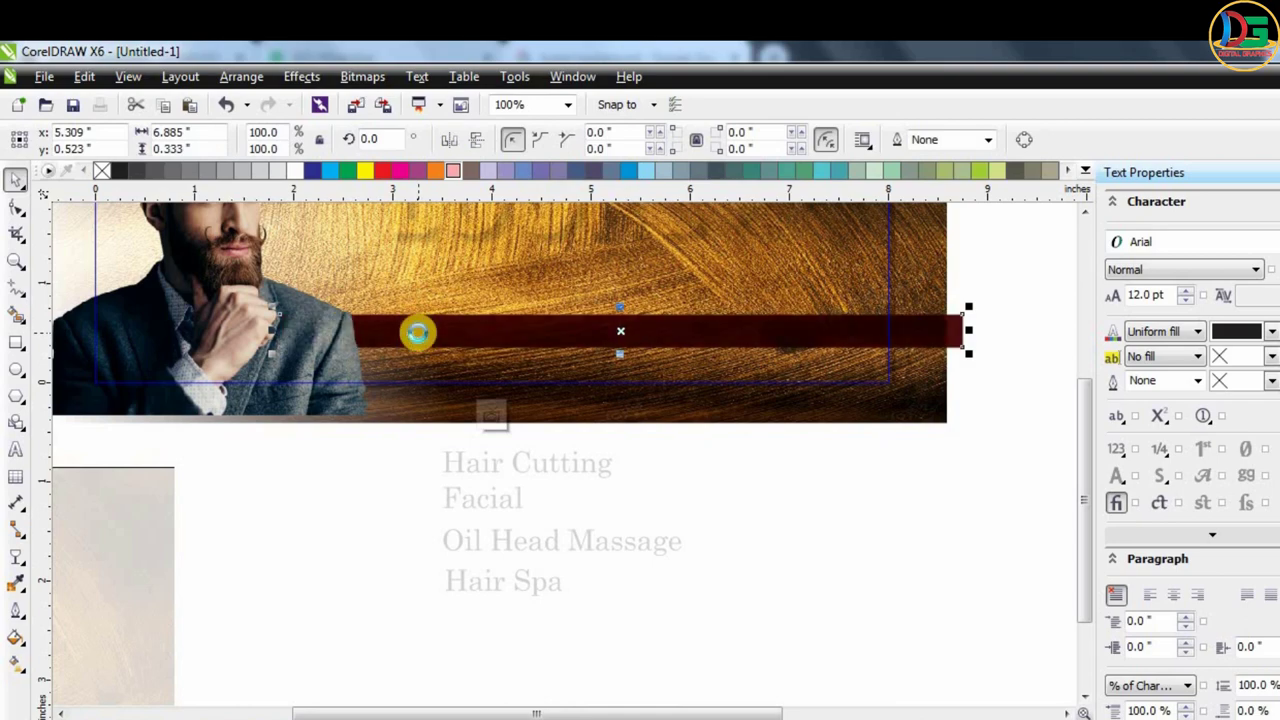
pyautogui.click(491, 414)
pyautogui.press('Escape')
pyautogui.scroll(3, 677, 331)
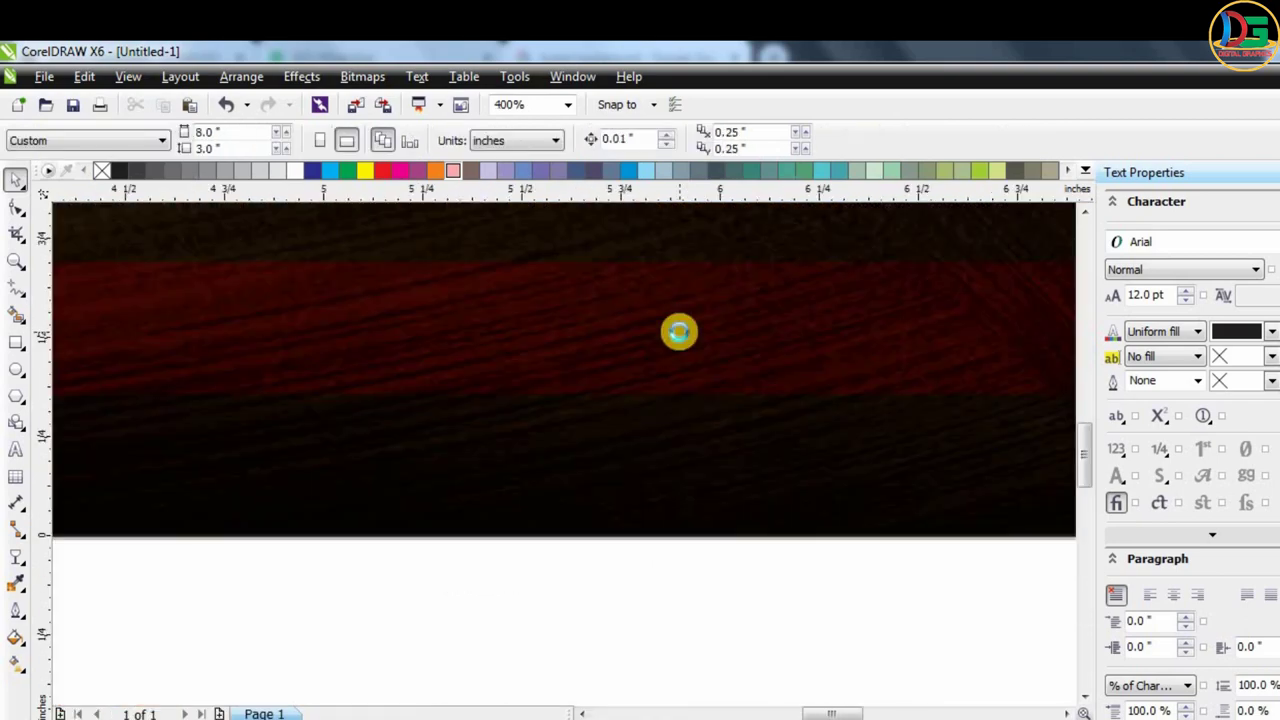
pyautogui.scroll(-3, 660, 362)
pyautogui.click(490, 480)
# Move Hair Cutting, Facial and Oil Head Massage onto the red bar in a row.
pyautogui.moveTo(471, 480); pyautogui.dragTo(415, 349)
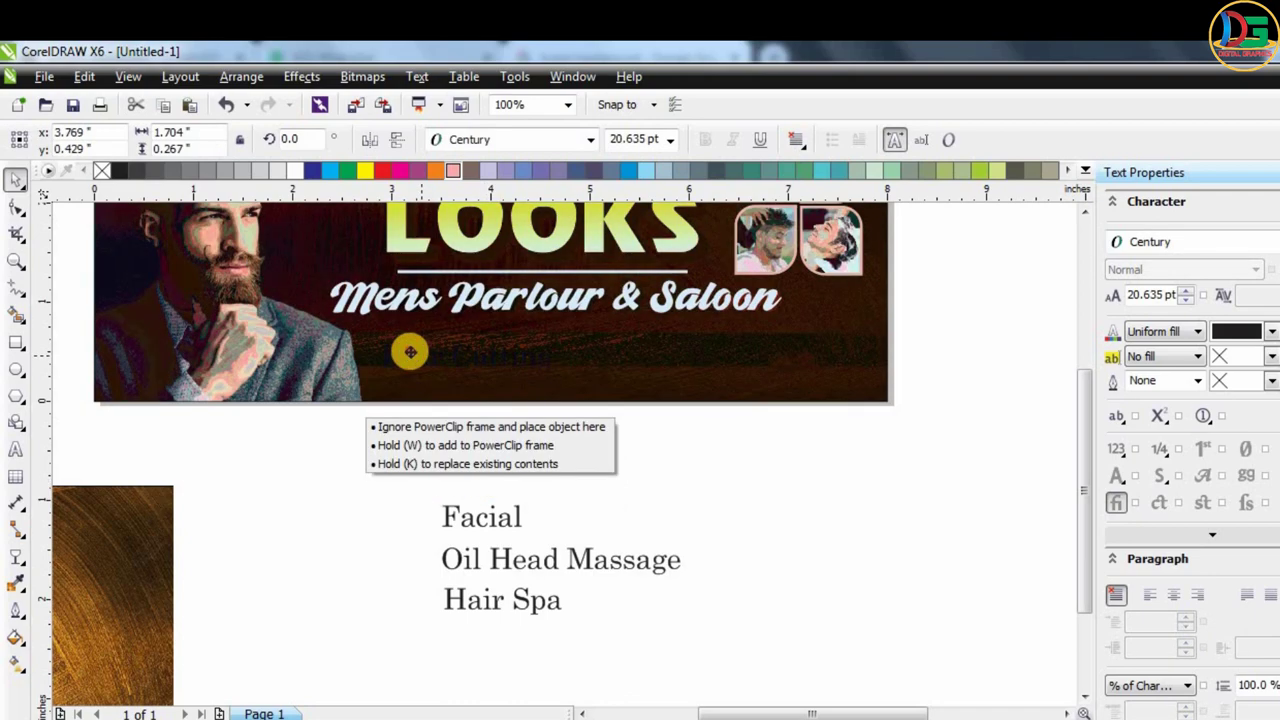
pyautogui.click(414, 471)
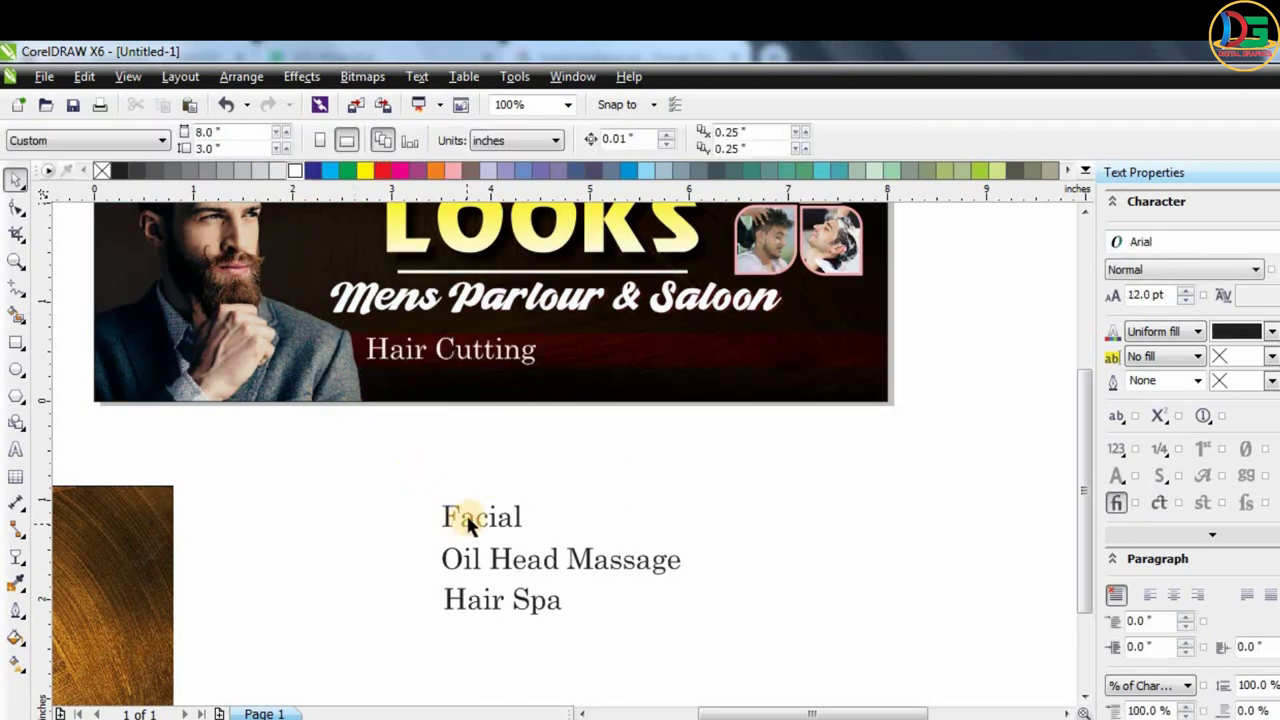
pyautogui.scroll(1, 515, 360)
pyautogui.click(524, 390)
pyautogui.scroll(-1, 524, 390)
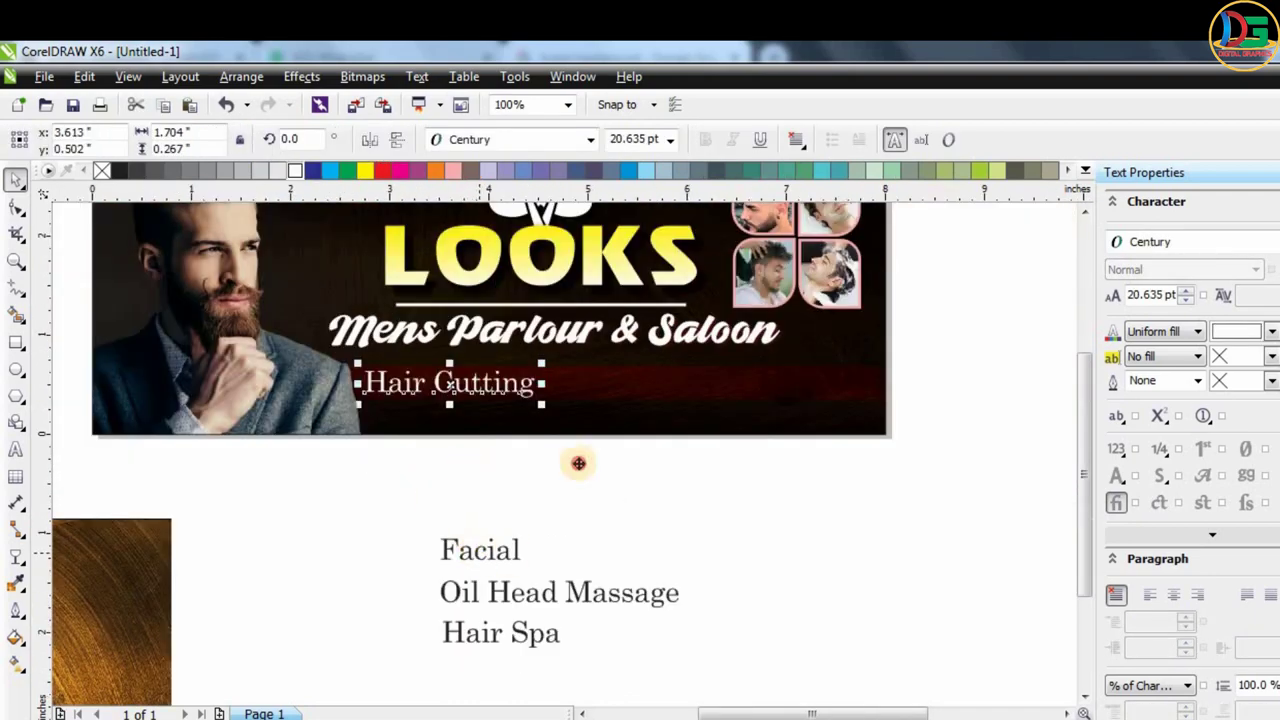
pyautogui.moveTo(470, 558)
pyautogui.mouseDown()
pyautogui.moveTo(610, 396)
pyautogui.moveTo(605, 385)
pyautogui.mouseUp()
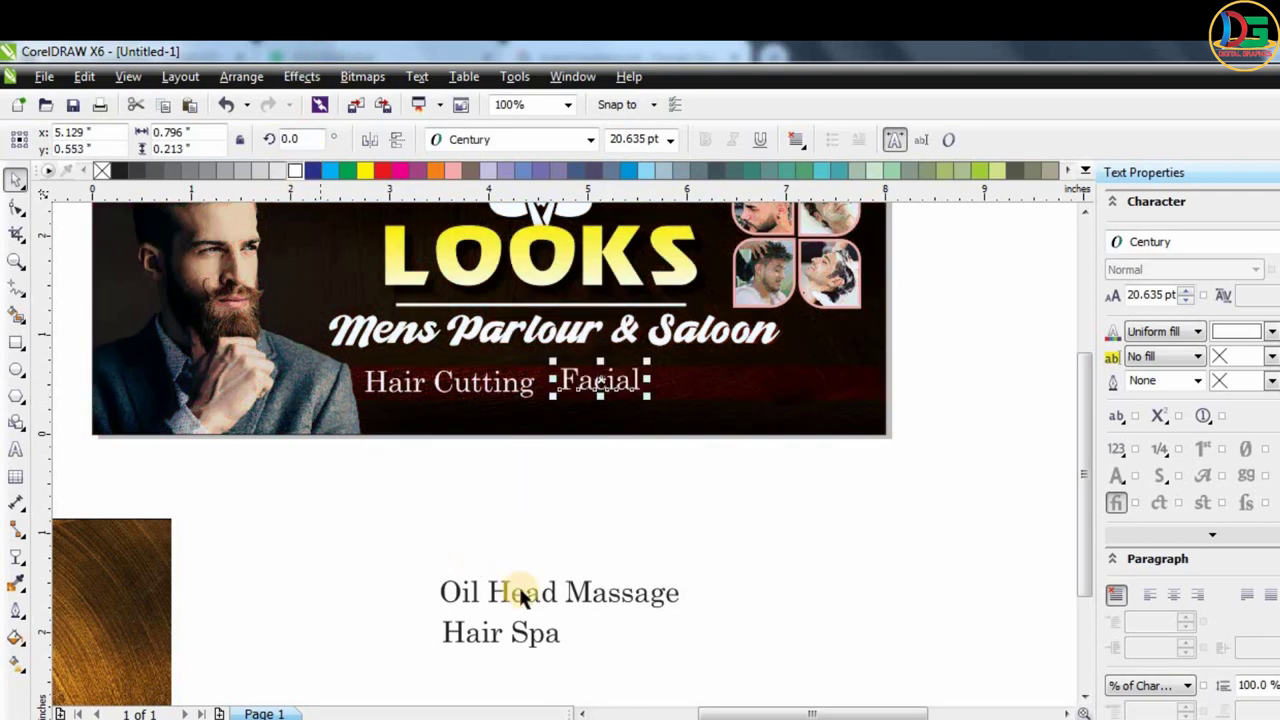
pyautogui.moveTo(533, 592); pyautogui.dragTo(752, 384)
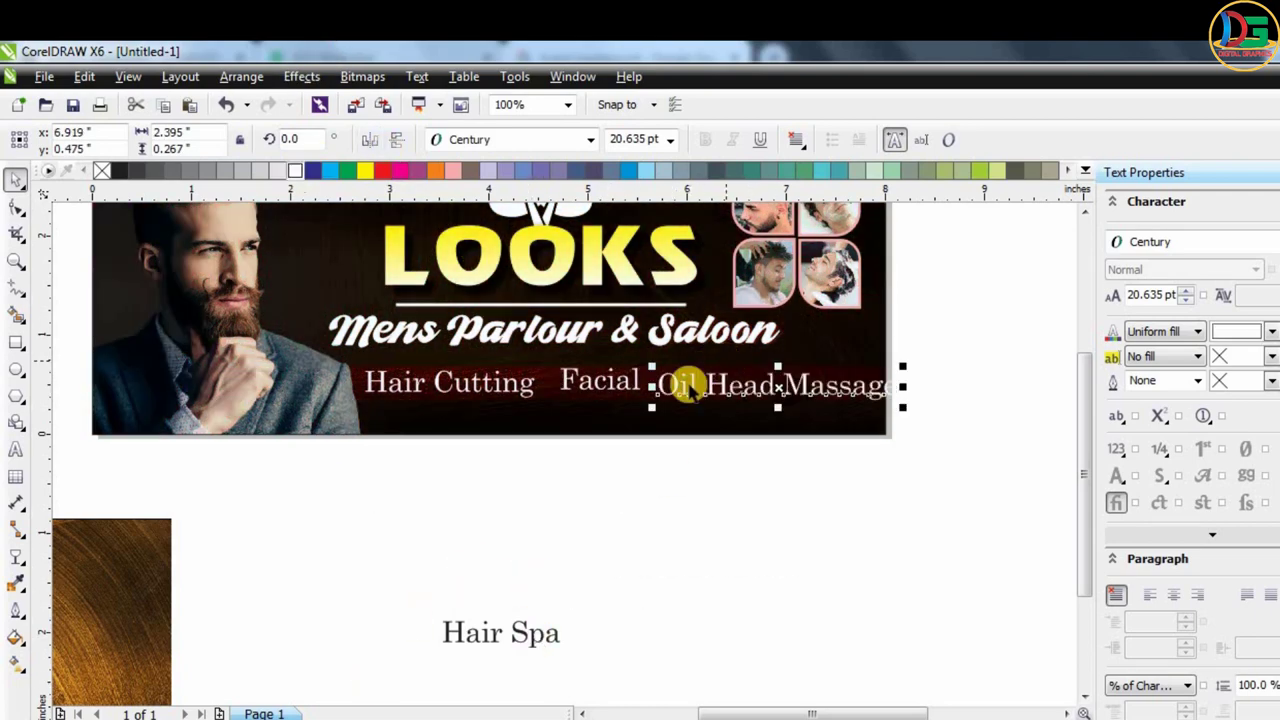
pyautogui.scroll(1, 677, 391)
pyautogui.click(510, 380)
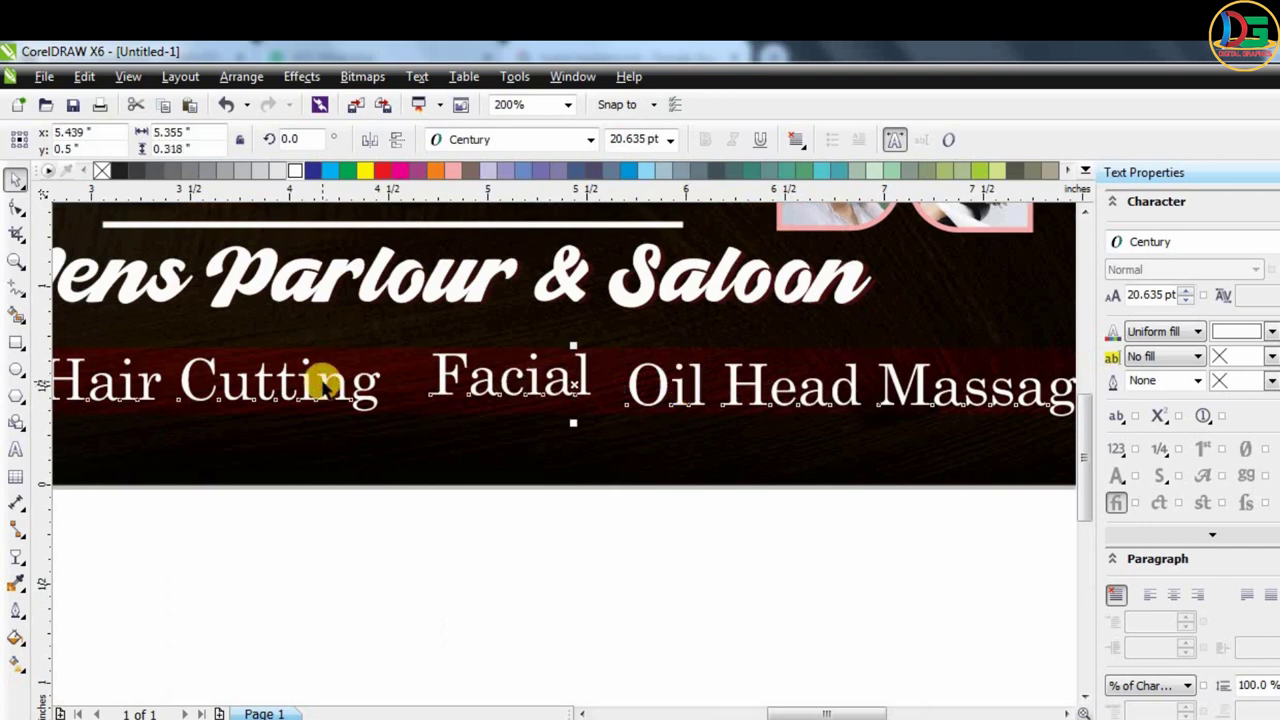
# Undo the accidental edit and realign Facial along the red bar.
pyautogui.press('Delete')
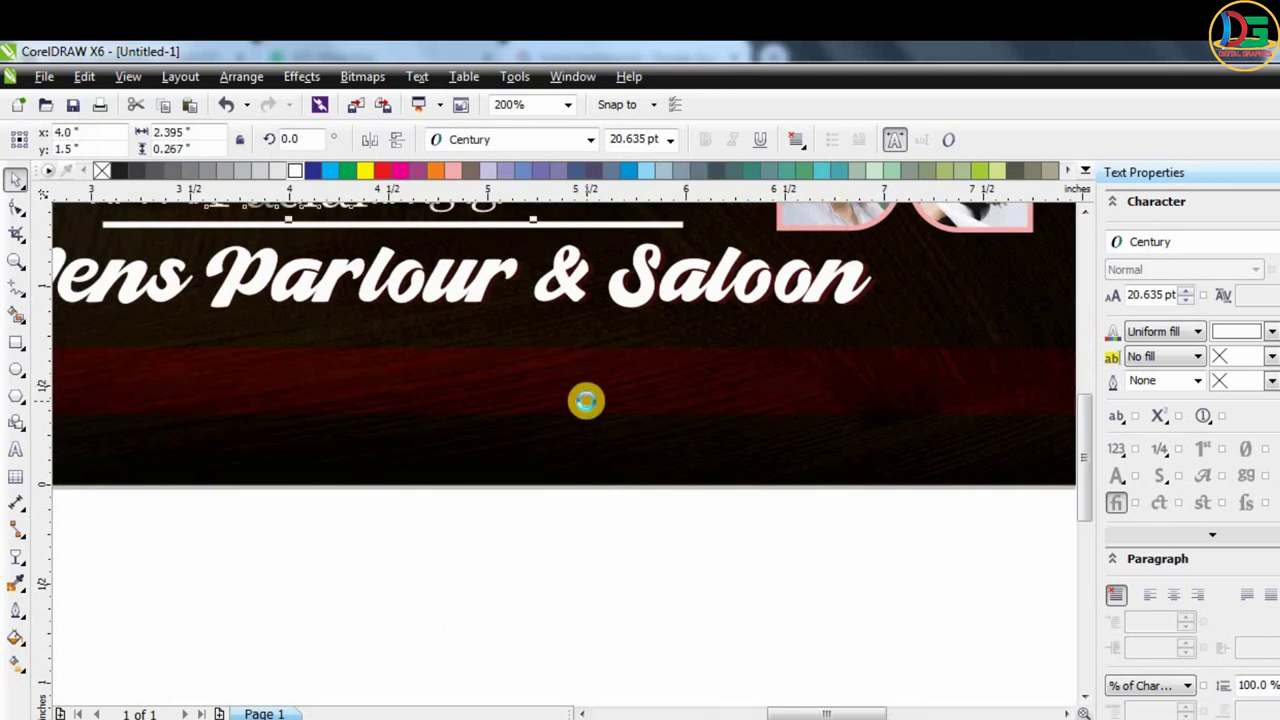
pyautogui.hotkey('ctrl', 'z')
pyautogui.hotkey('ctrl', 'z')
pyautogui.hotkey('ctrl', 'shift', 'z')
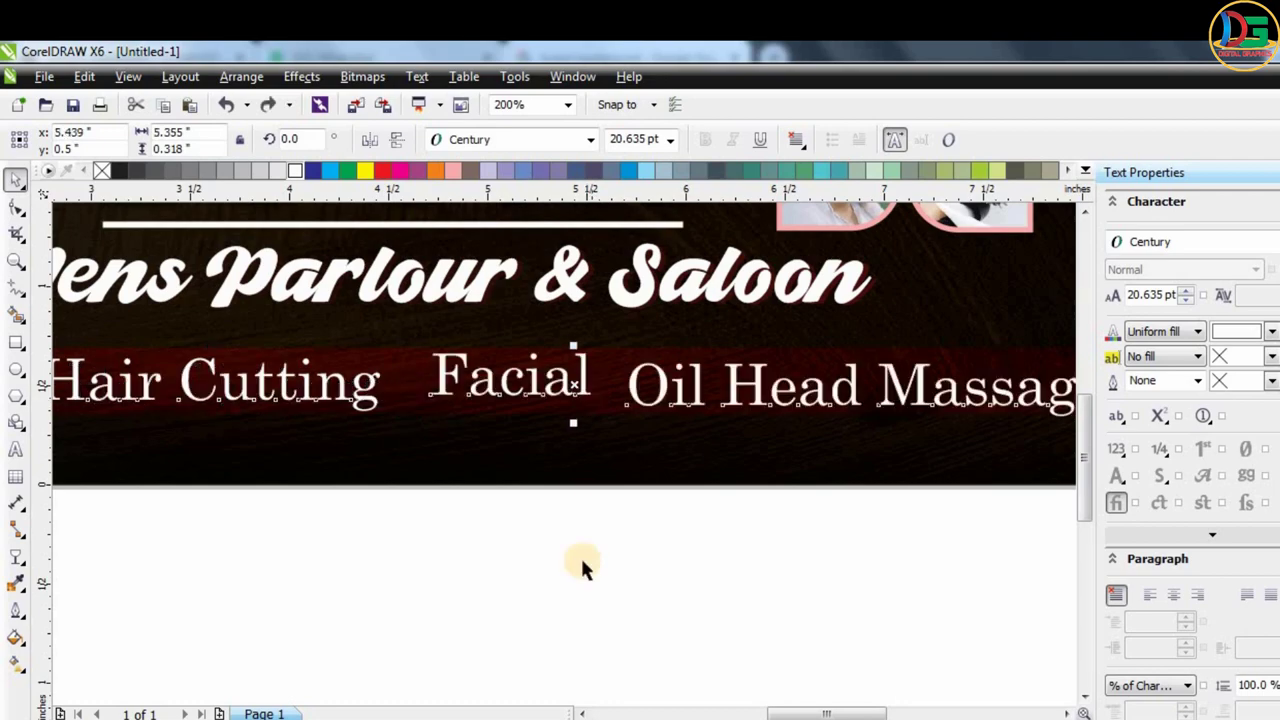
pyautogui.click(586, 566)
pyautogui.scroll(-1, 474, 354)
pyautogui.scroll(1, 648, 393)
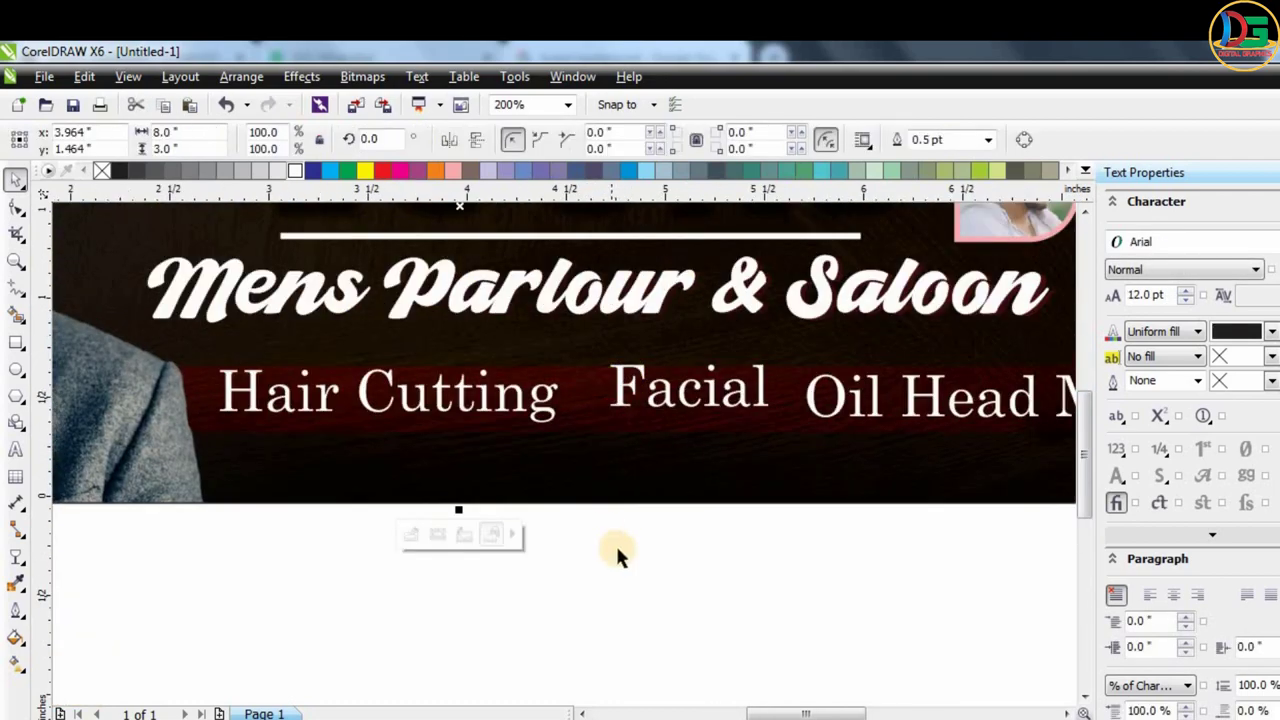
pyautogui.moveTo(608, 366); pyautogui.dragTo(610, 374)
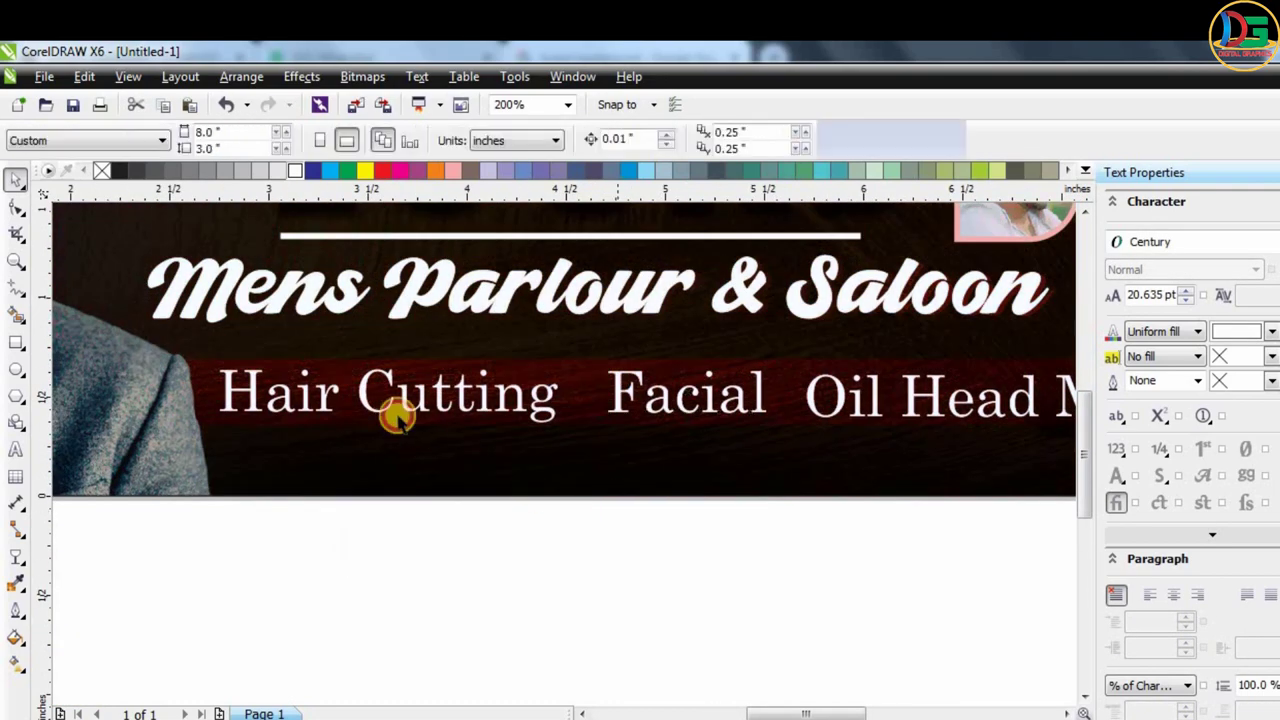
pyautogui.press('Escape')
# Place Hair Spa on the bar just right of Oil Head Massage.
pyautogui.scroll(-2, 514, 337)
pyautogui.scroll(1, 708, 374)
pyautogui.moveTo(363, 583); pyautogui.dragTo(790, 325)
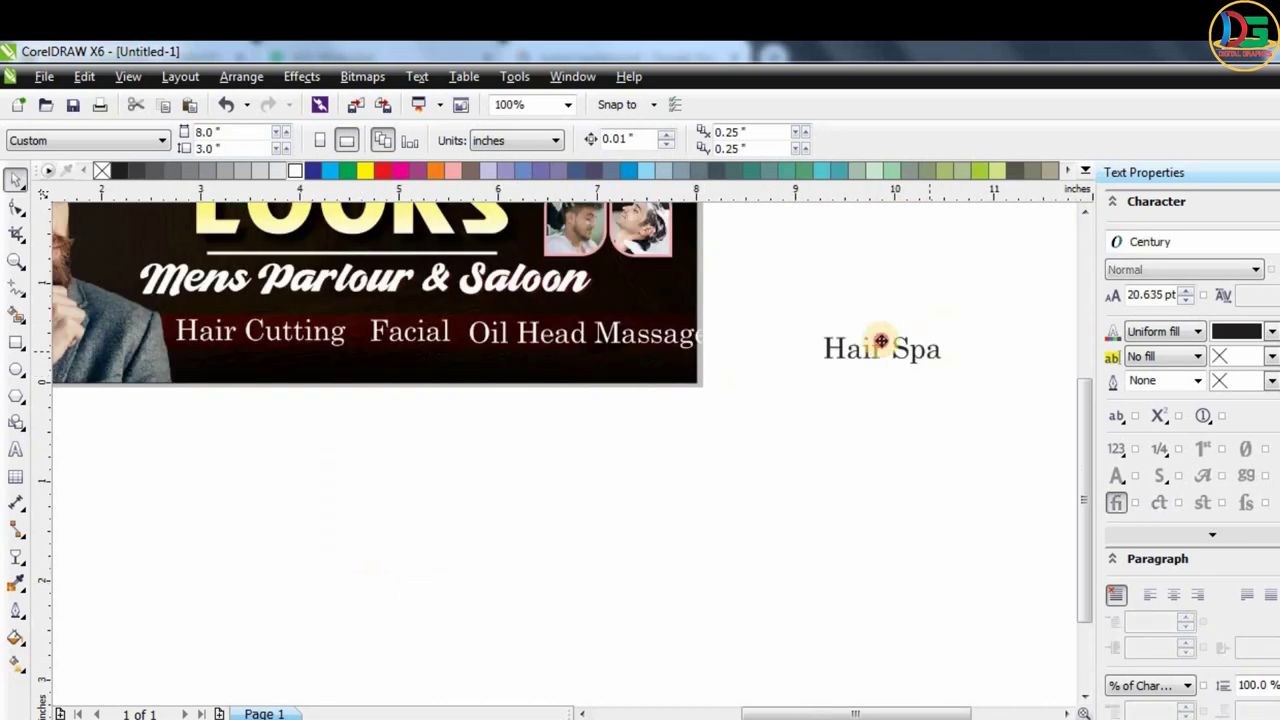
pyautogui.scroll(1, 738, 438)
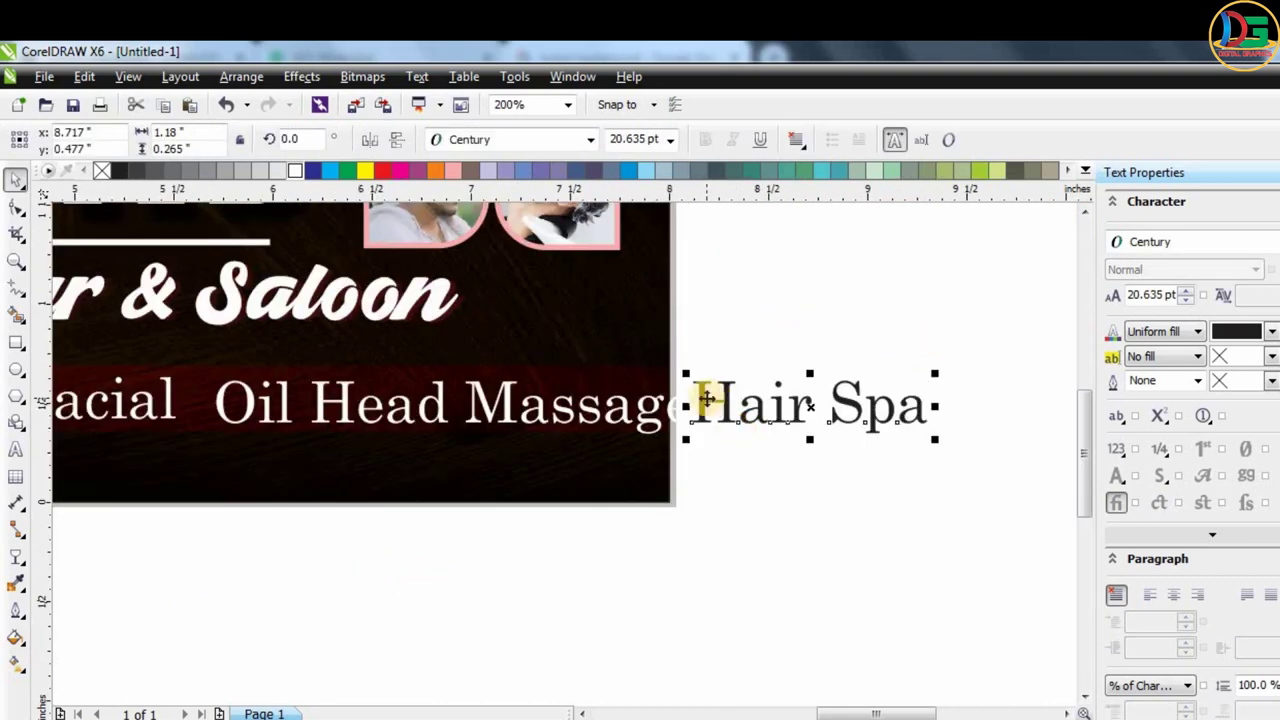
pyautogui.moveTo(706, 398); pyautogui.dragTo(733, 399)
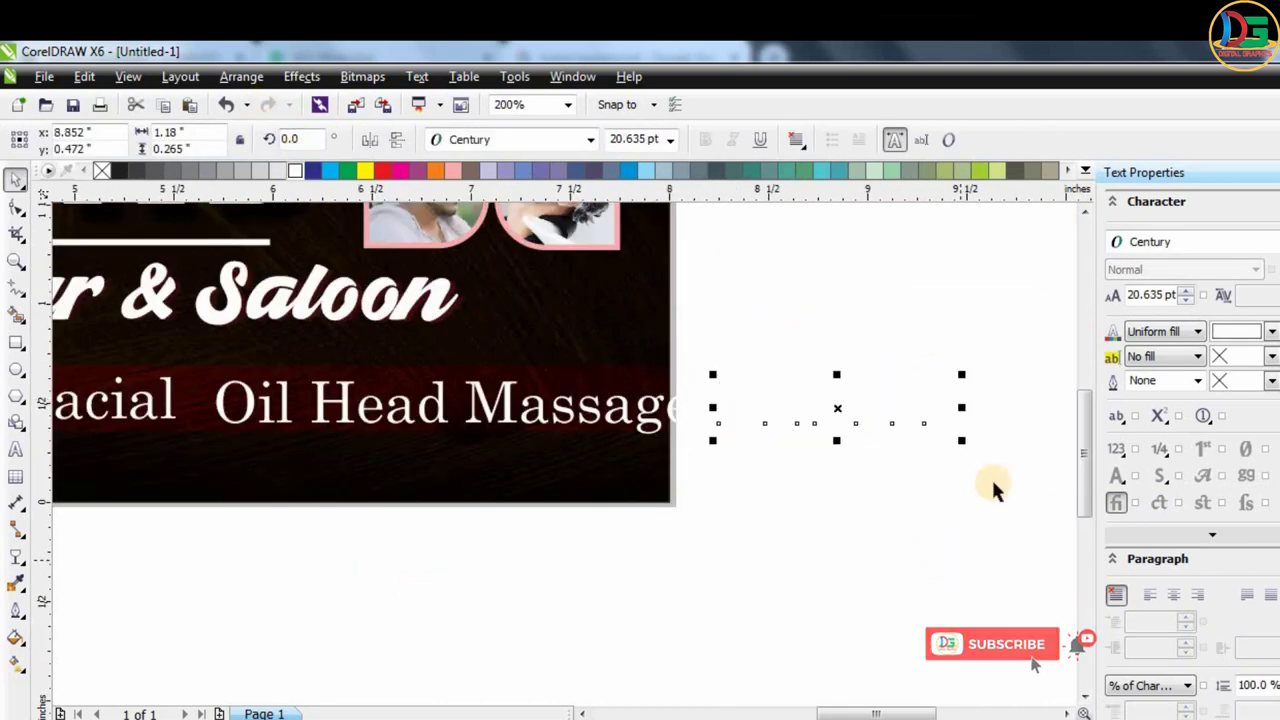
pyautogui.click(920, 448)
# Scale the four service names down together so the line fits inside the banner.
pyautogui.moveTo(1075, 352)
pyautogui.mouseDown()
pyautogui.moveTo(103, 447)
pyautogui.moveTo(43, 428)
pyautogui.mouseUp()
pyautogui.scroll(-2, 400, 405)
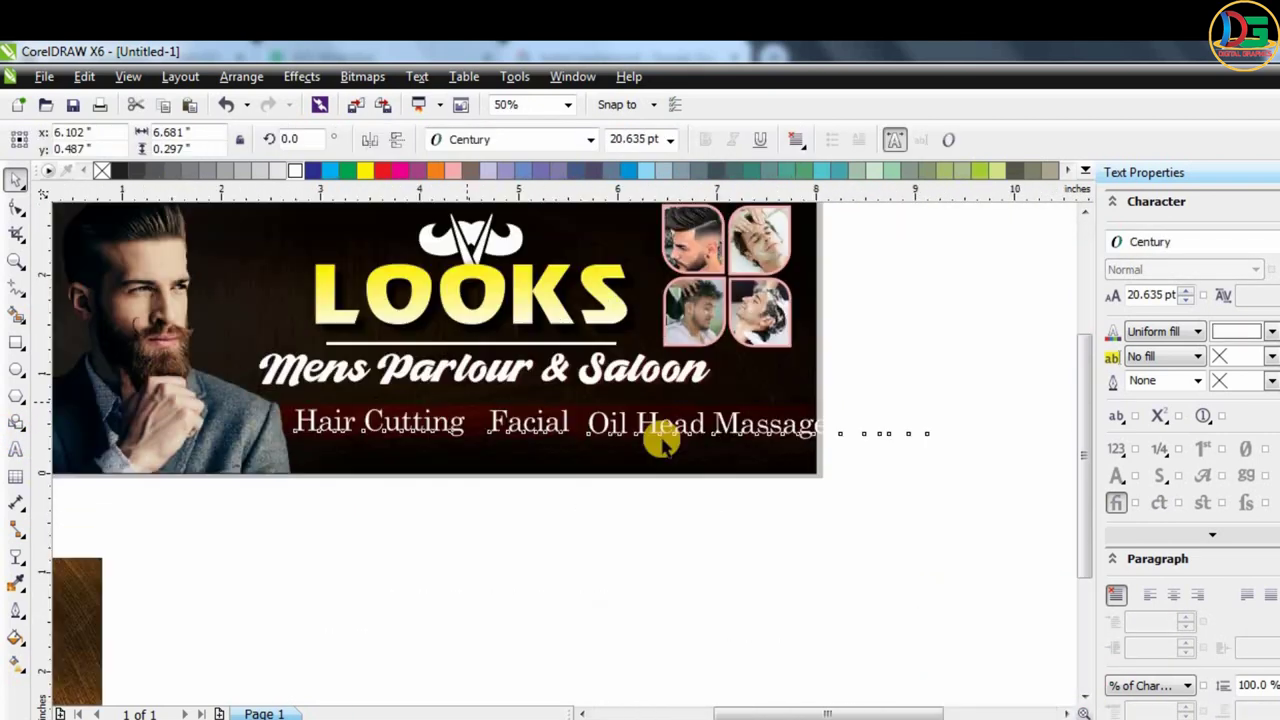
pyautogui.moveTo(963, 406); pyautogui.dragTo(886, 406)
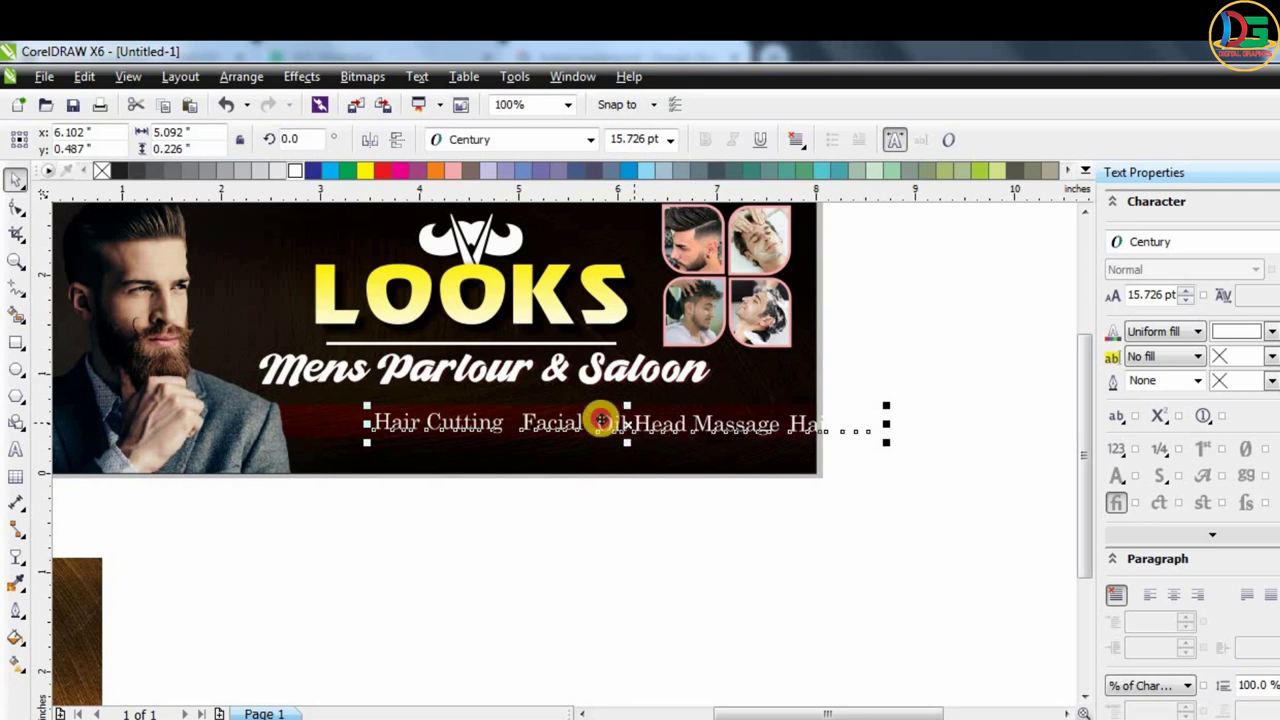
pyautogui.click(961, 414)
pyautogui.moveTo(423, 451)
pyautogui.mouseDown()
pyautogui.moveTo(690, 425)
pyautogui.moveTo(621, 422)
pyautogui.mouseUp()
pyautogui.scroll(1, 621, 422)
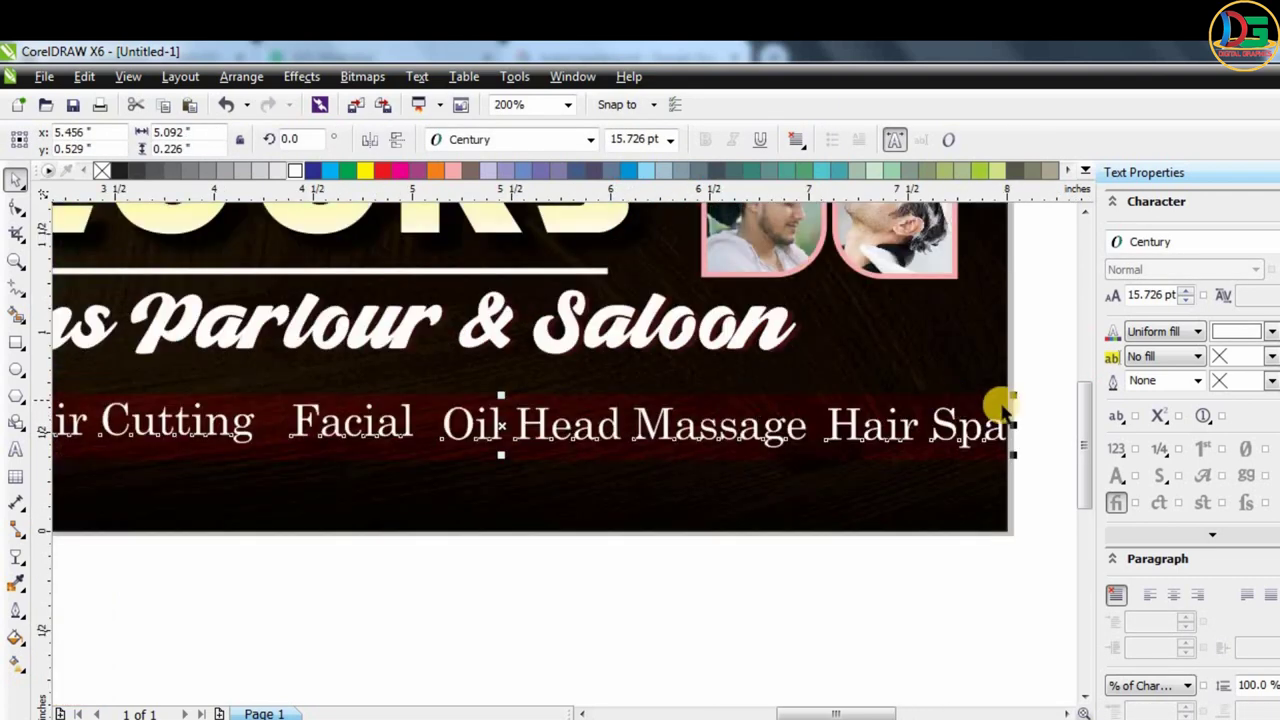
pyautogui.moveTo(995, 394); pyautogui.dragTo(975, 396)
pyautogui.scroll(-1, 742, 405)
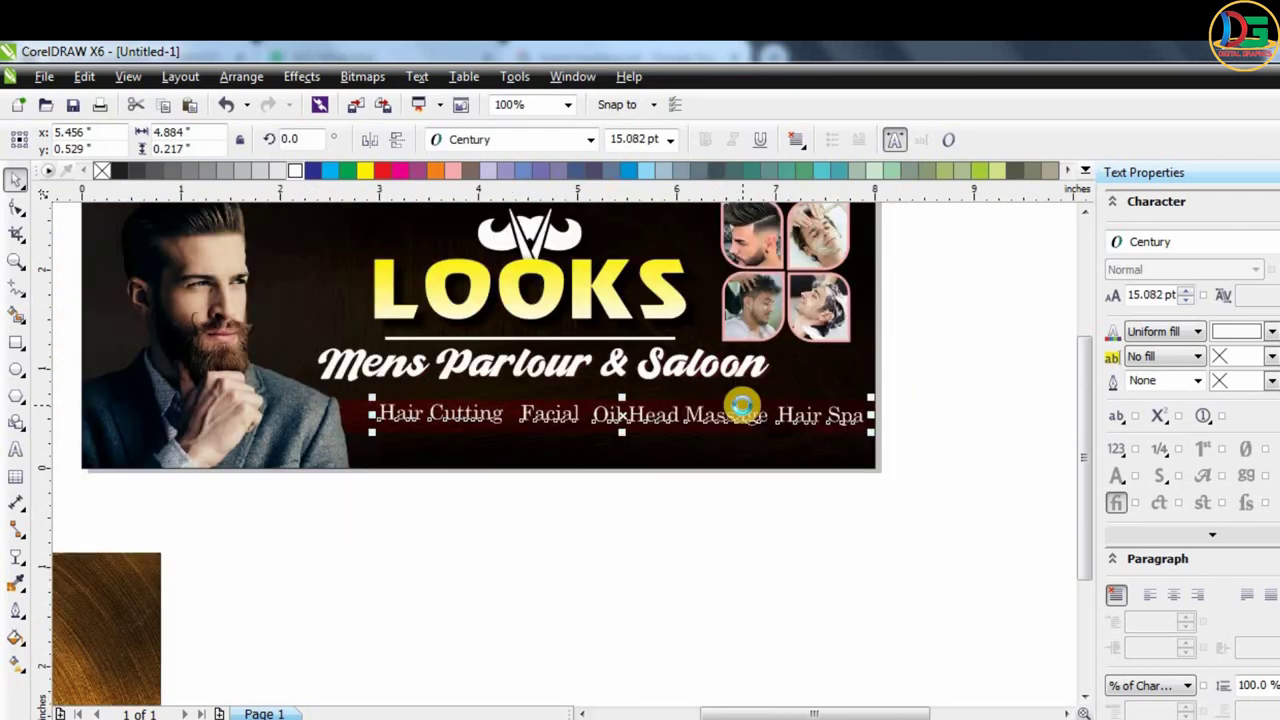
pyautogui.scroll(1, 742, 405)
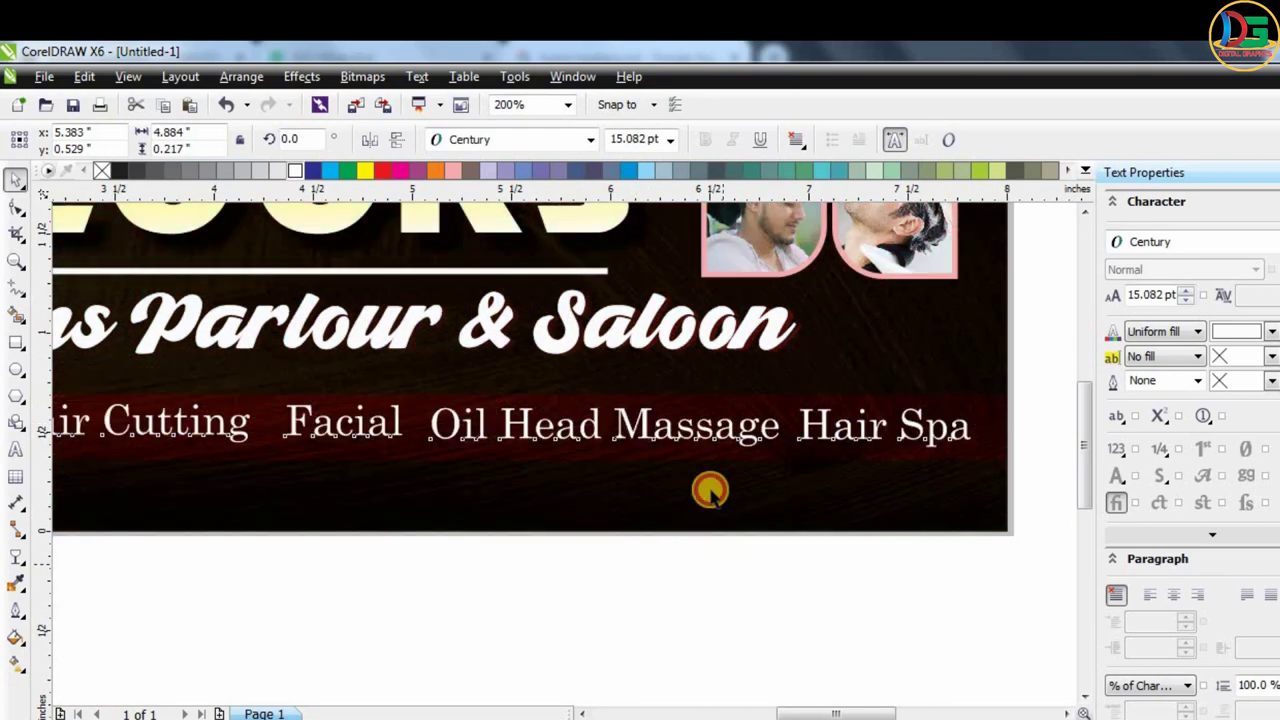
pyautogui.scroll(-1, 777, 451)
# Draw a thin vertical rectangle between Hair Cutting and Facial.
pyautogui.click(779, 461)
pyautogui.click(786, 543)
pyautogui.scroll(1, 1068, 320)
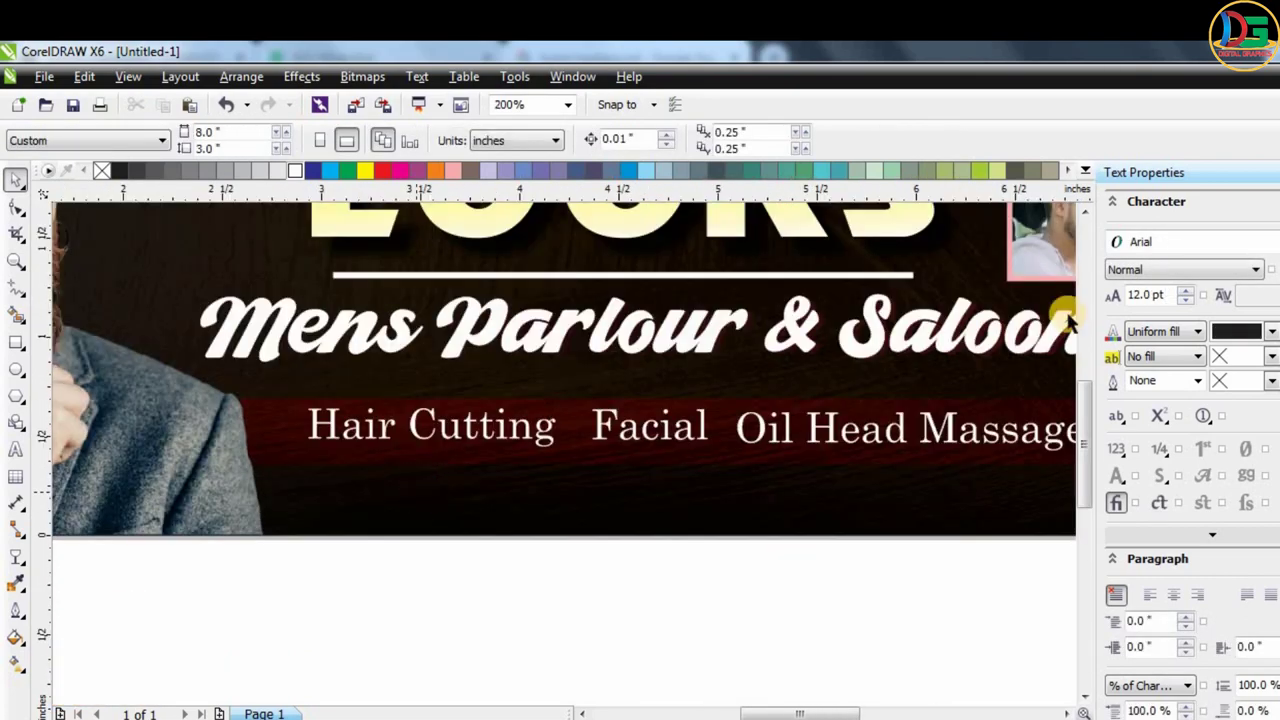
pyautogui.click(15, 342)
pyautogui.scroll(1, 600, 400)
pyautogui.moveTo(608, 387); pyautogui.dragTo(612, 478)
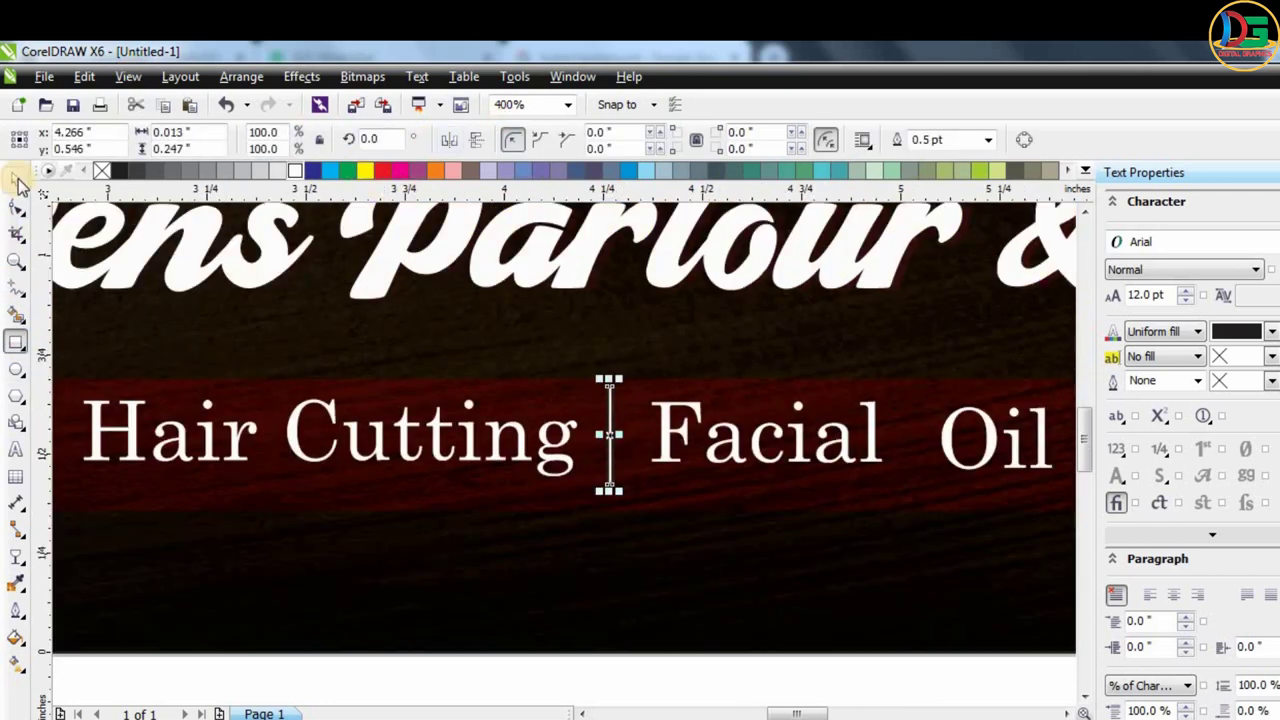
# Set the divider bar's outline to None and shorten it to fit the strip.
pyautogui.click(988, 140)
pyautogui.click(960, 172)
pyautogui.click(988, 140)
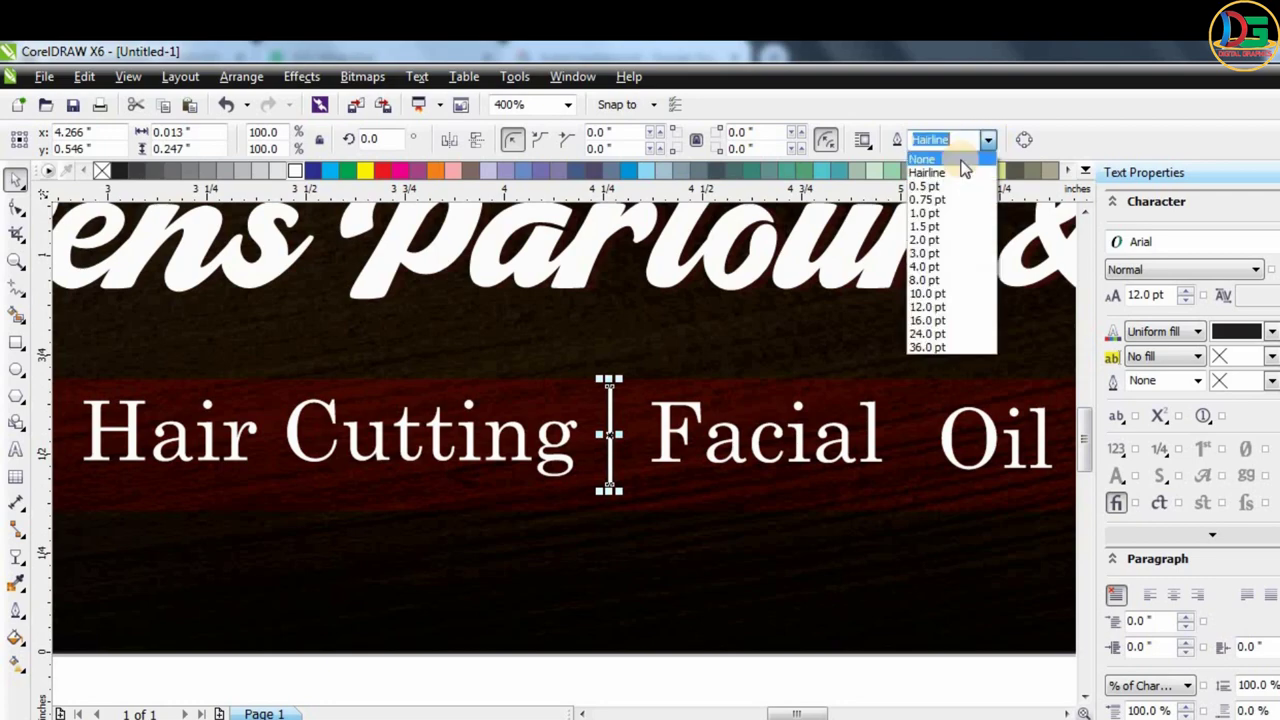
pyautogui.click(960, 161)
pyautogui.scroll(1, 578, 428)
pyautogui.moveTo(640, 363); pyautogui.dragTo(622, 460)
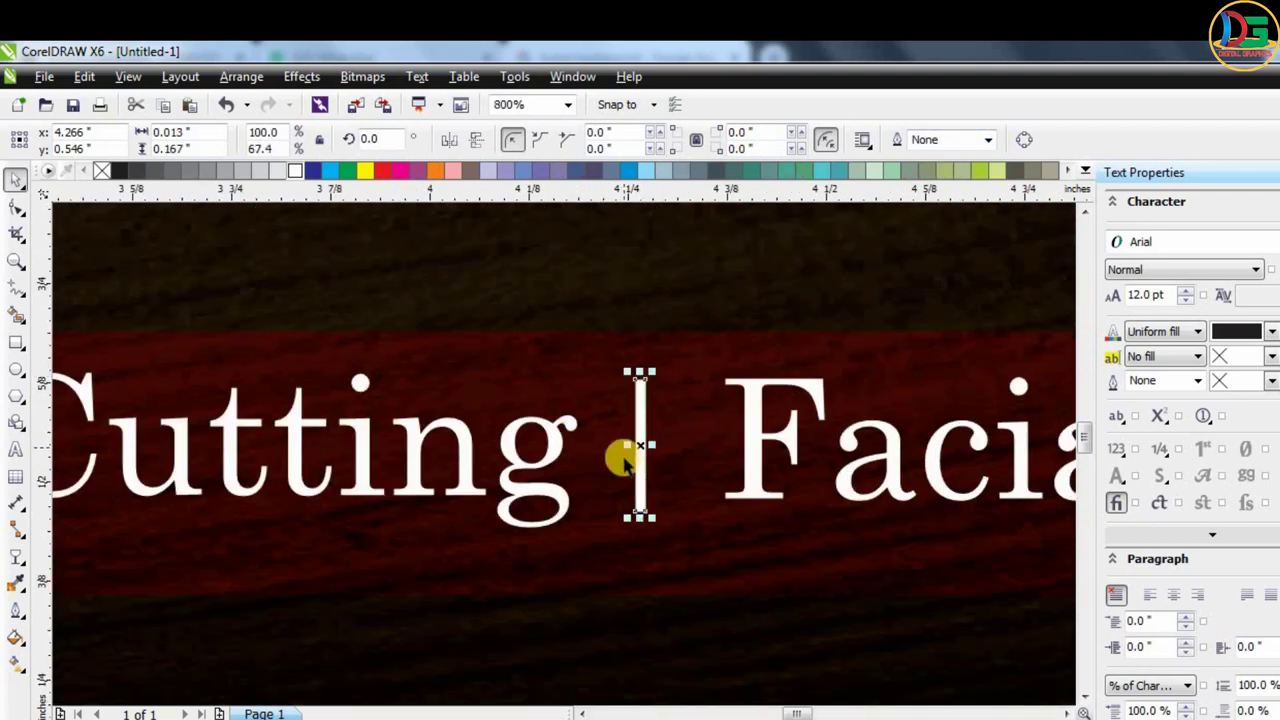
# Add divider copies between Facial and Oil Head Massage and before Hair Spa.
pyautogui.scroll(-4, 646, 443)
pyautogui.scroll(3, 640, 428)
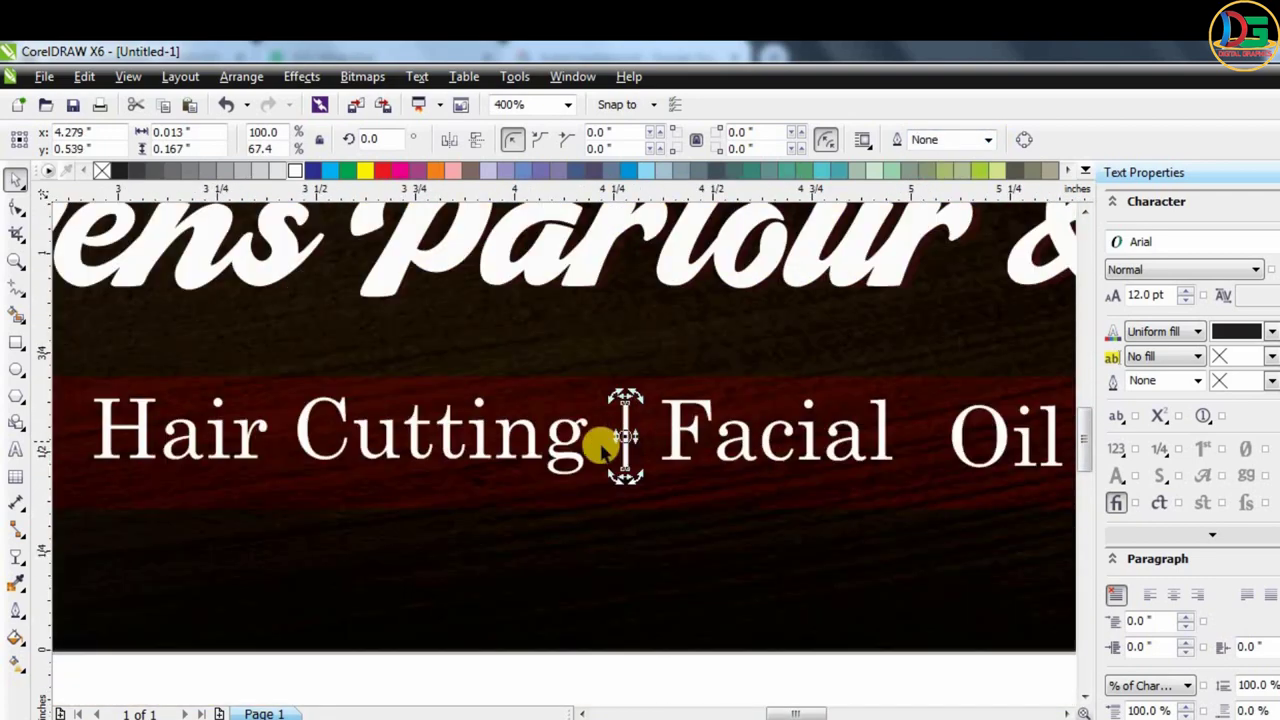
pyautogui.scroll(-1, 605, 443)
pyautogui.click(497, 418)
pyautogui.moveTo(553, 432); pyautogui.dragTo(700, 437)
pyautogui.scroll(-2, 700, 437)
pyautogui.scroll(2, 487, 437)
pyautogui.moveTo(487, 437); pyautogui.dragTo(852, 448)
# Place the address text in bold along the banner's bottom, scaled to fit under the services.
pyautogui.scroll(-4, 680, 451)
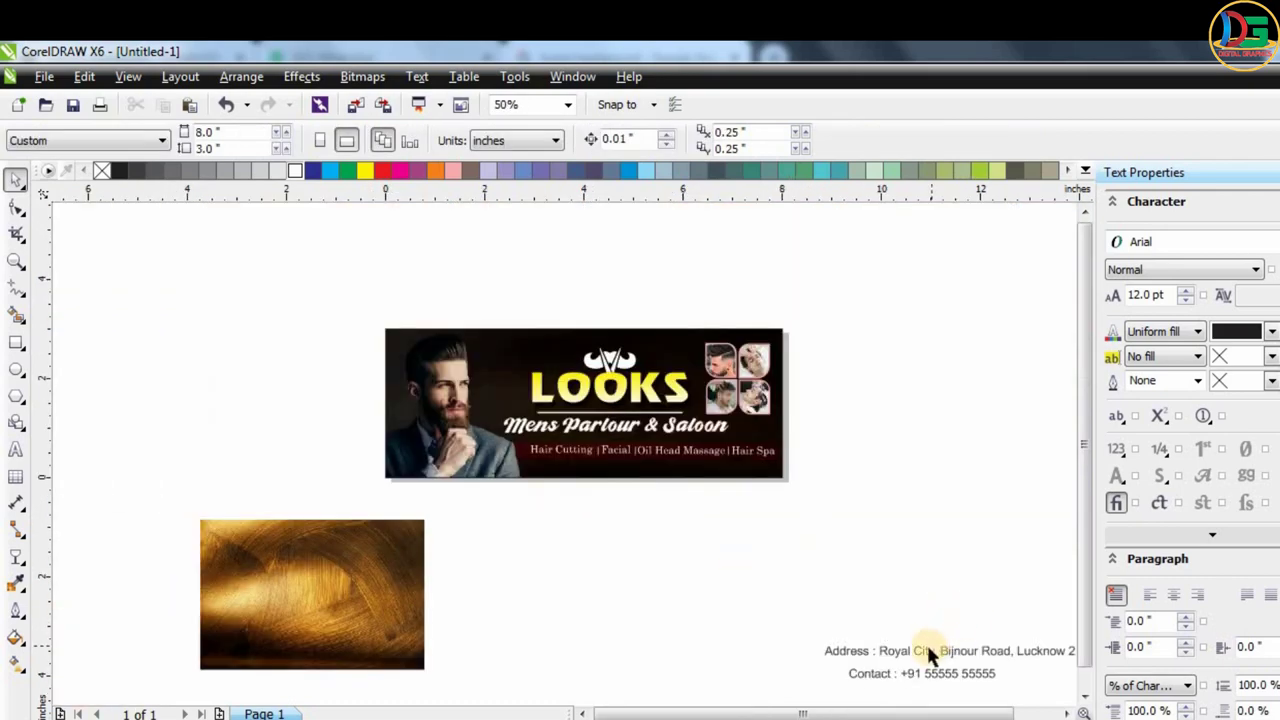
pyautogui.moveTo(926, 651); pyautogui.dragTo(611, 463)
pyautogui.scroll(2, 640, 440)
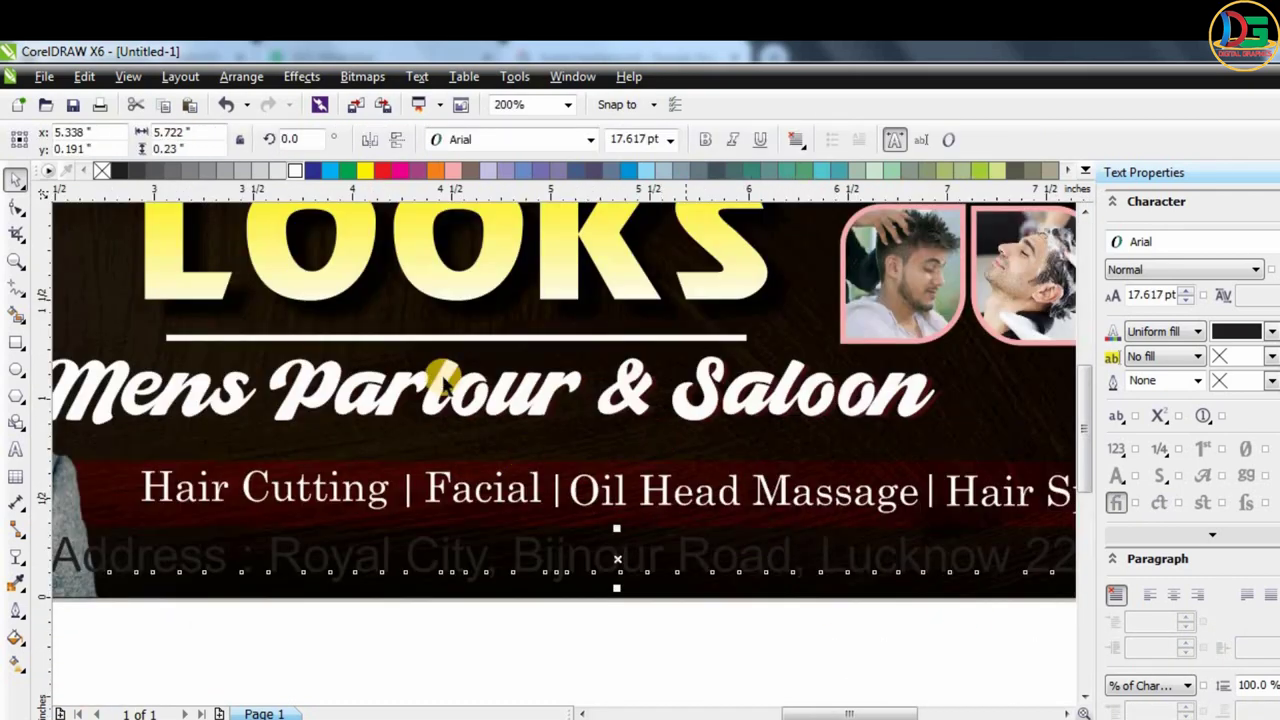
pyautogui.click(705, 140)
pyautogui.scroll(-1, 571, 529)
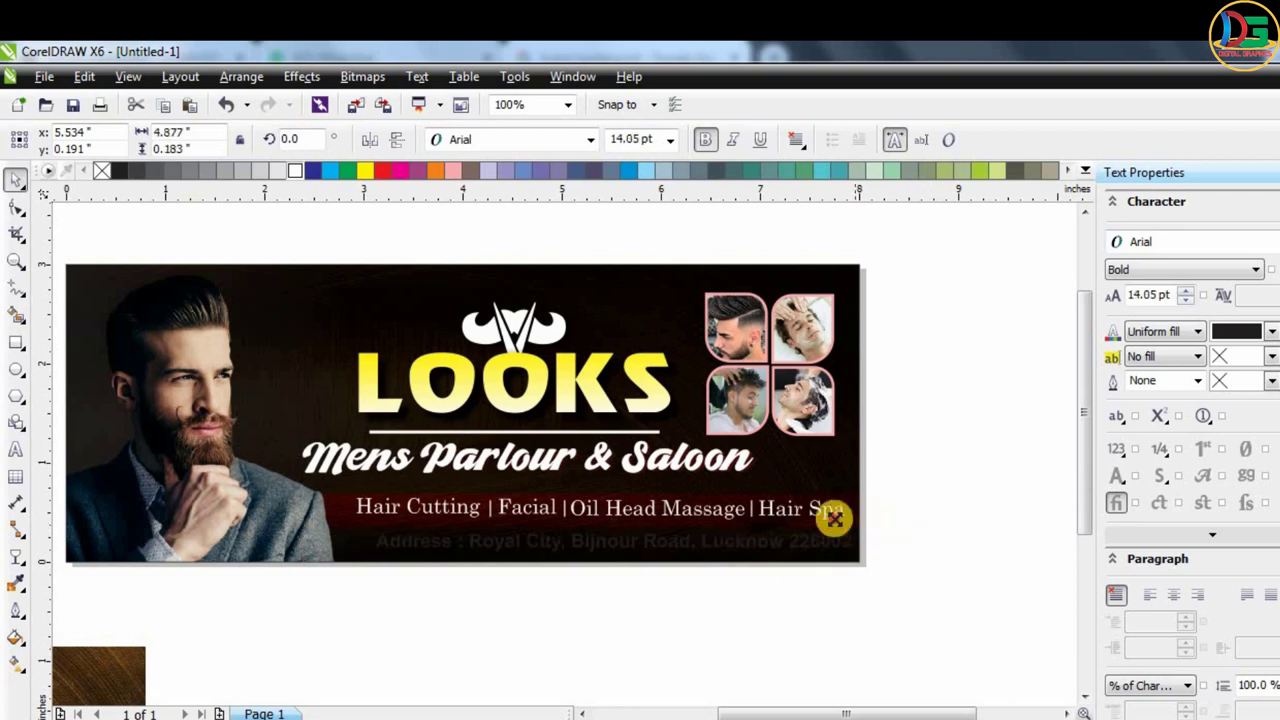
pyautogui.moveTo(920, 527)
pyautogui.mouseDown()
pyautogui.moveTo(754, 543)
pyautogui.moveTo(767, 540)
pyautogui.mouseUp()
# Color the address text white and bring the contact text onto the banner.
pyautogui.click(295, 170)
pyautogui.click(635, 528)
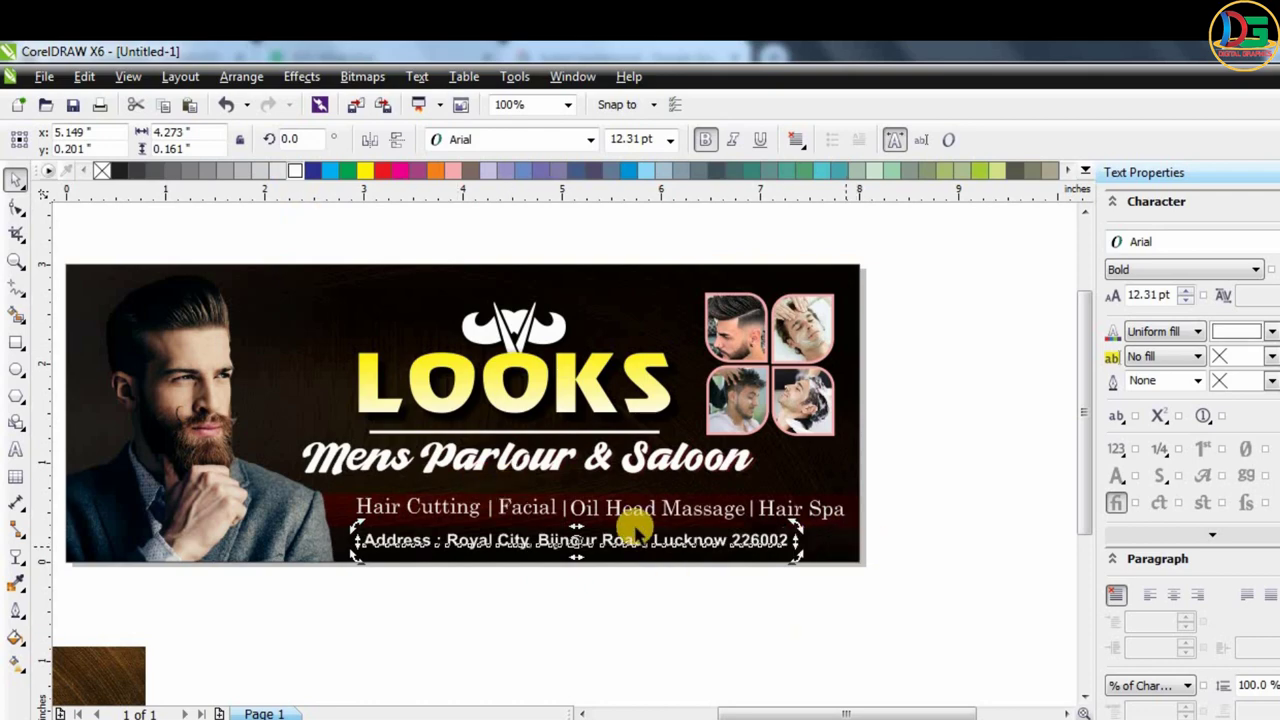
pyautogui.moveTo(659, 548)
pyautogui.mouseDown()
pyautogui.moveTo(683, 605)
pyautogui.moveTo(435, 340)
pyautogui.mouseUp()
# Make the contact text bold, smaller and white at the banner's top right.
pyautogui.scroll(-2, 757, 672)
pyautogui.scroll(1, 765, 680)
pyautogui.scroll(2, 435, 340)
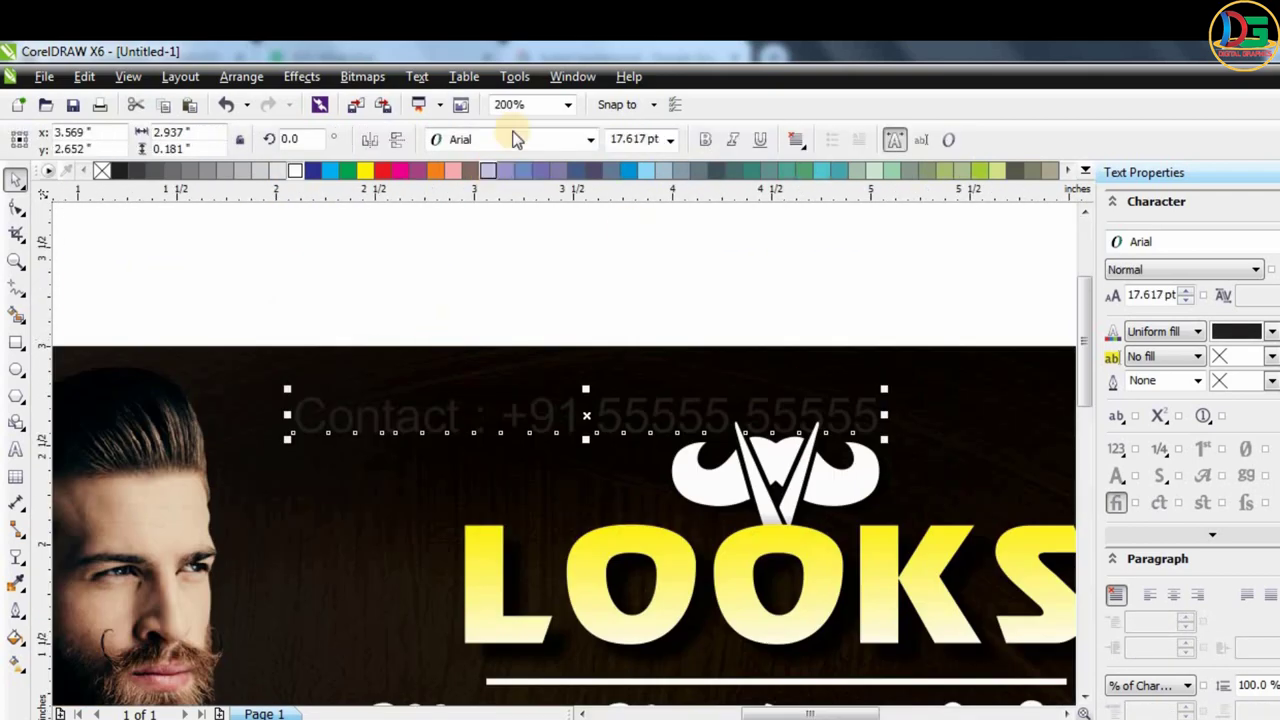
pyautogui.click(705, 140)
pyautogui.moveTo(903, 357); pyautogui.dragTo(771, 380)
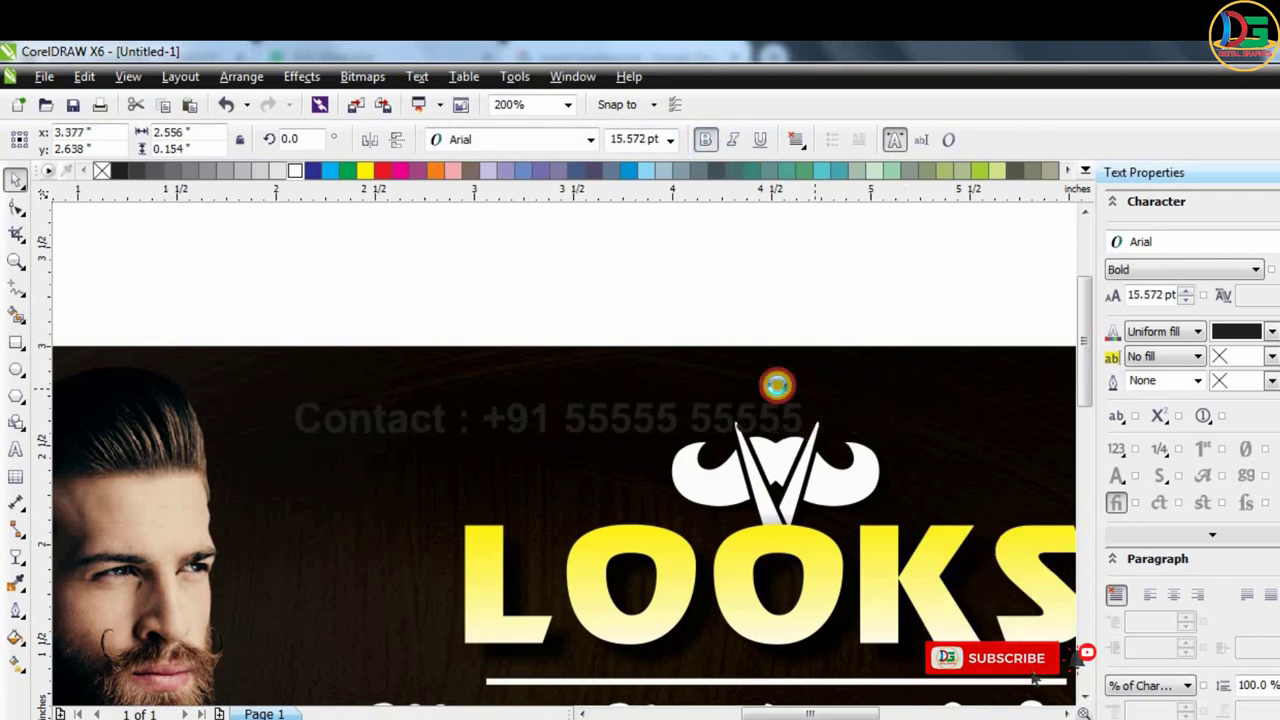
pyautogui.scroll(-2, 771, 380)
pyautogui.scroll(1, 478, 348)
pyautogui.moveTo(451, 363); pyautogui.dragTo(781, 348)
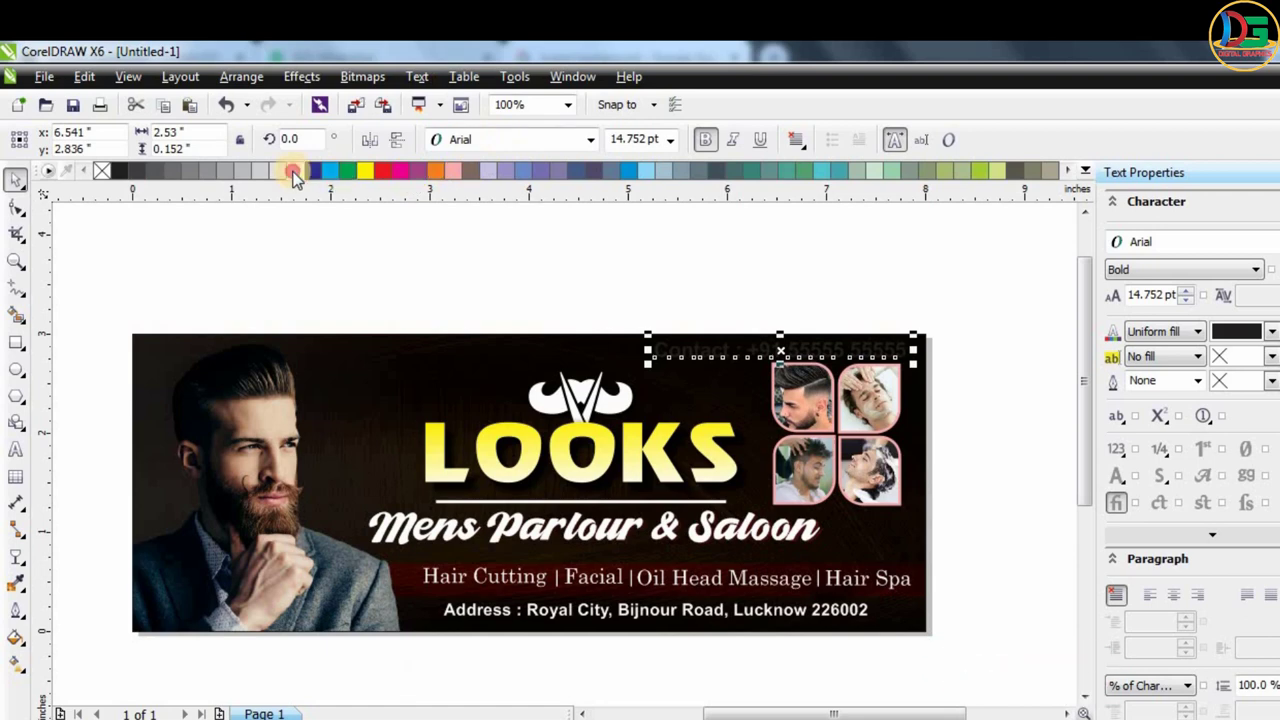
pyautogui.click(295, 170)
# Shrink the contact line further to about 10.5 pt, keeping its right edge aligned.
pyautogui.click(870, 330)
pyautogui.click(671, 348)
pyautogui.moveTo(650, 362)
pyautogui.mouseDown()
pyautogui.moveTo(717, 368)
pyautogui.moveTo(703, 364)
pyautogui.mouseUp()
pyautogui.scroll(2, 854, 348)
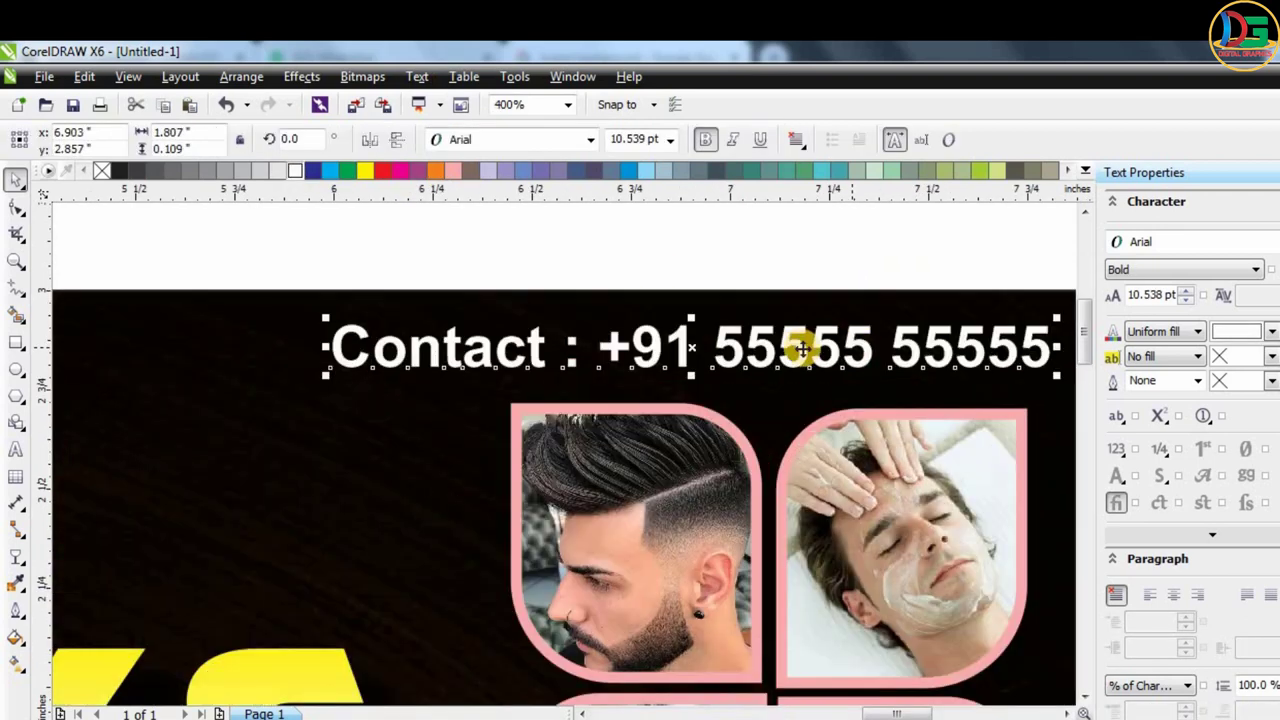
pyautogui.scroll(-1, 690, 346)
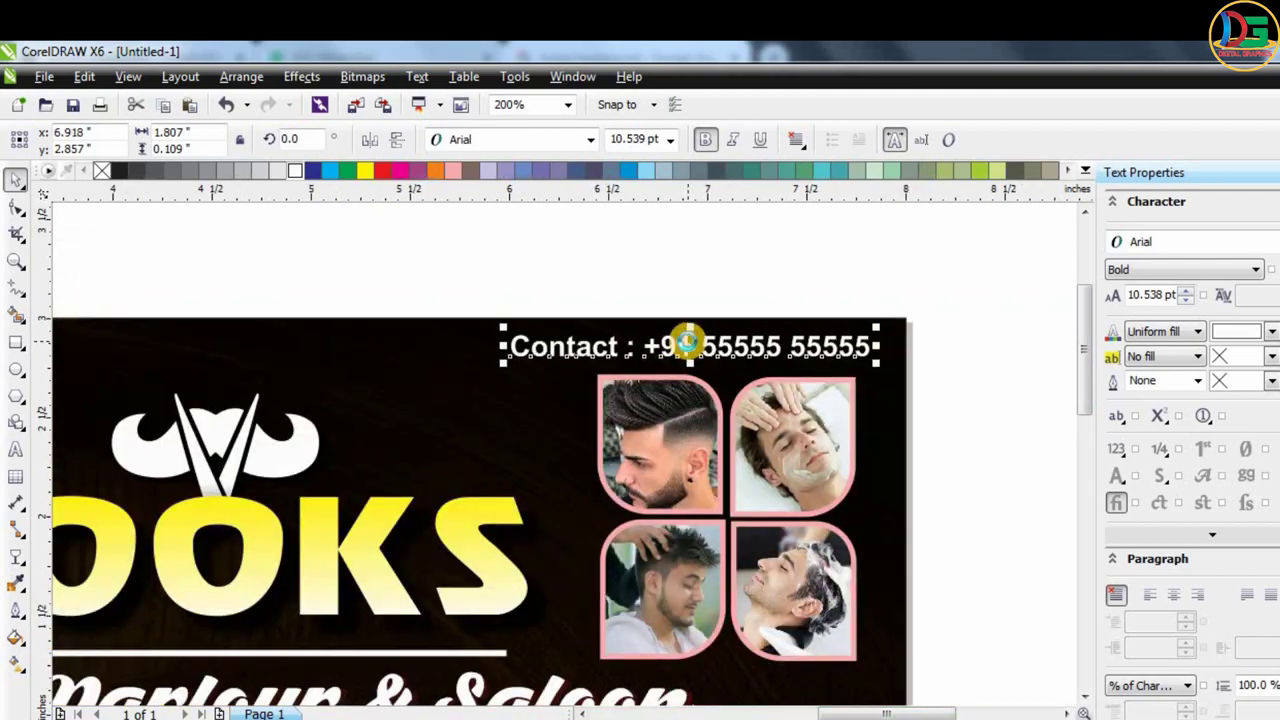
# Zoom to all objects and delete the stray gold image off the page.
pyautogui.press('F4')
pyautogui.click(365, 525)
pyautogui.press('Delete')
pyautogui.press('F4')
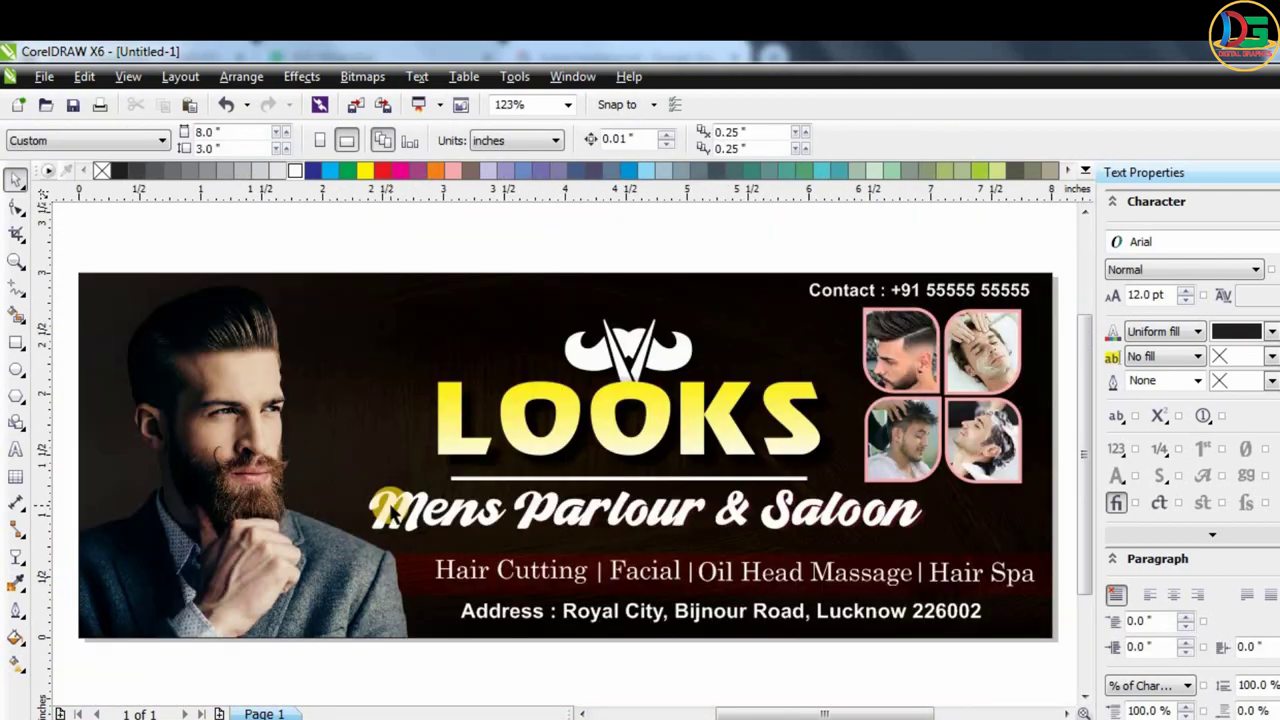